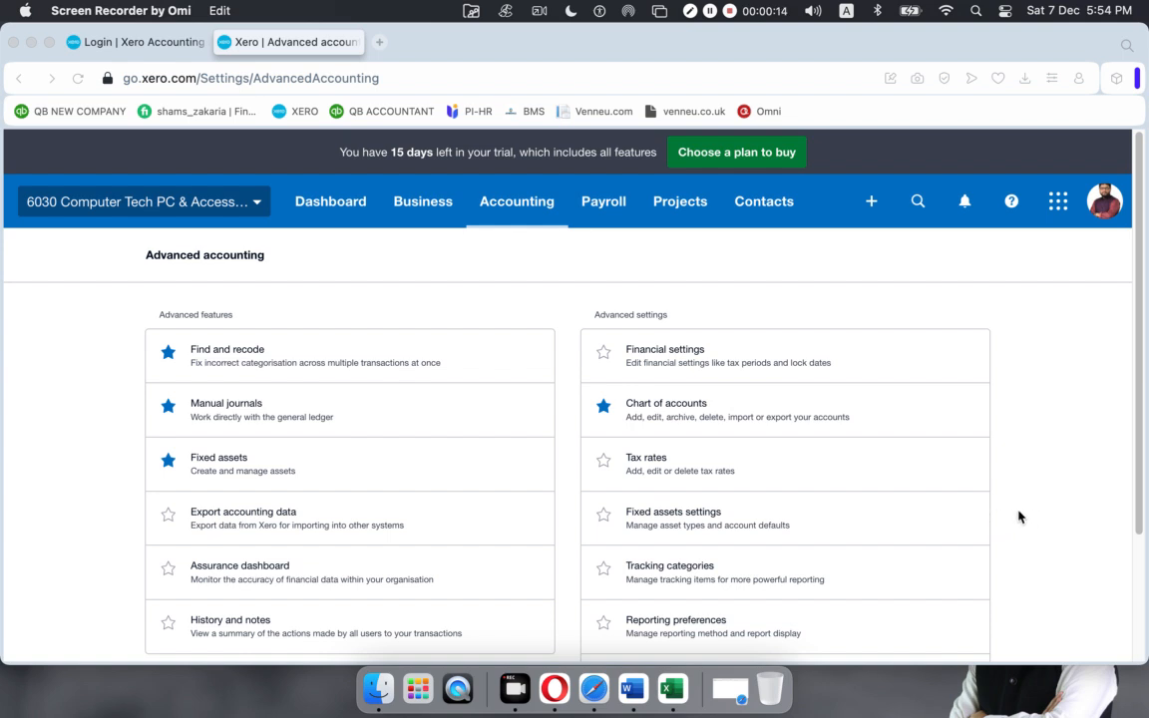
# - Look over the business sales and purchase options and view the Purchase Orders list
pyautogui.click(407, 202)
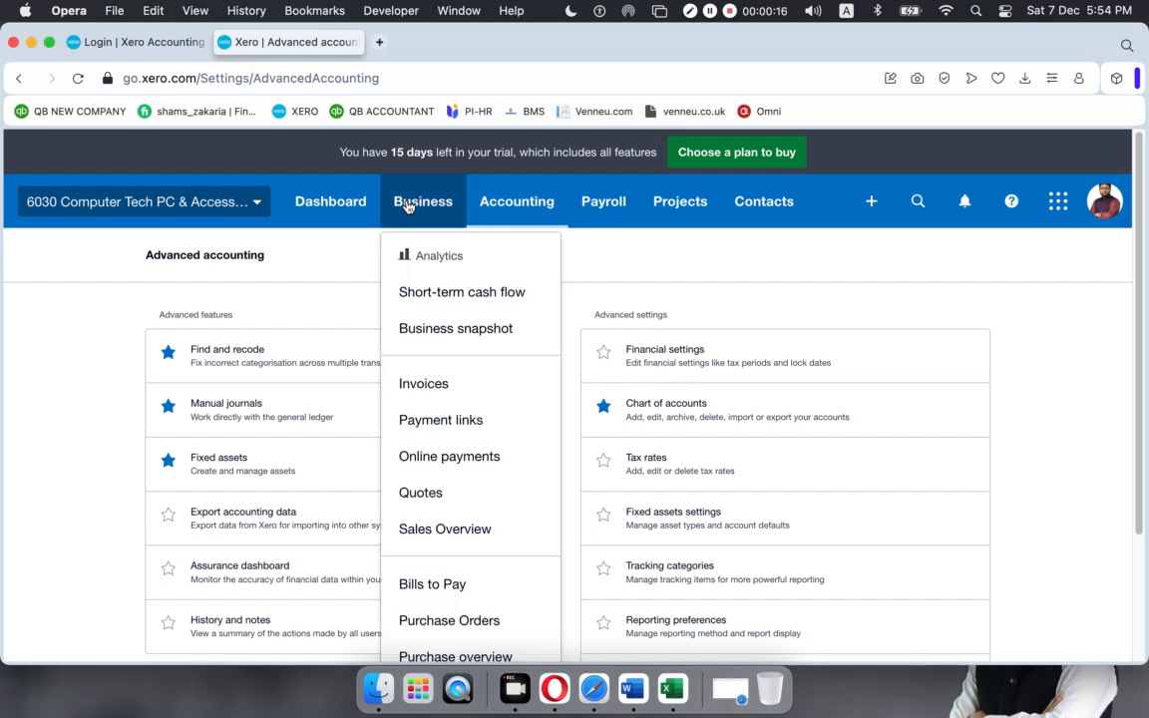
pyautogui.scroll(-1, 444, 356)
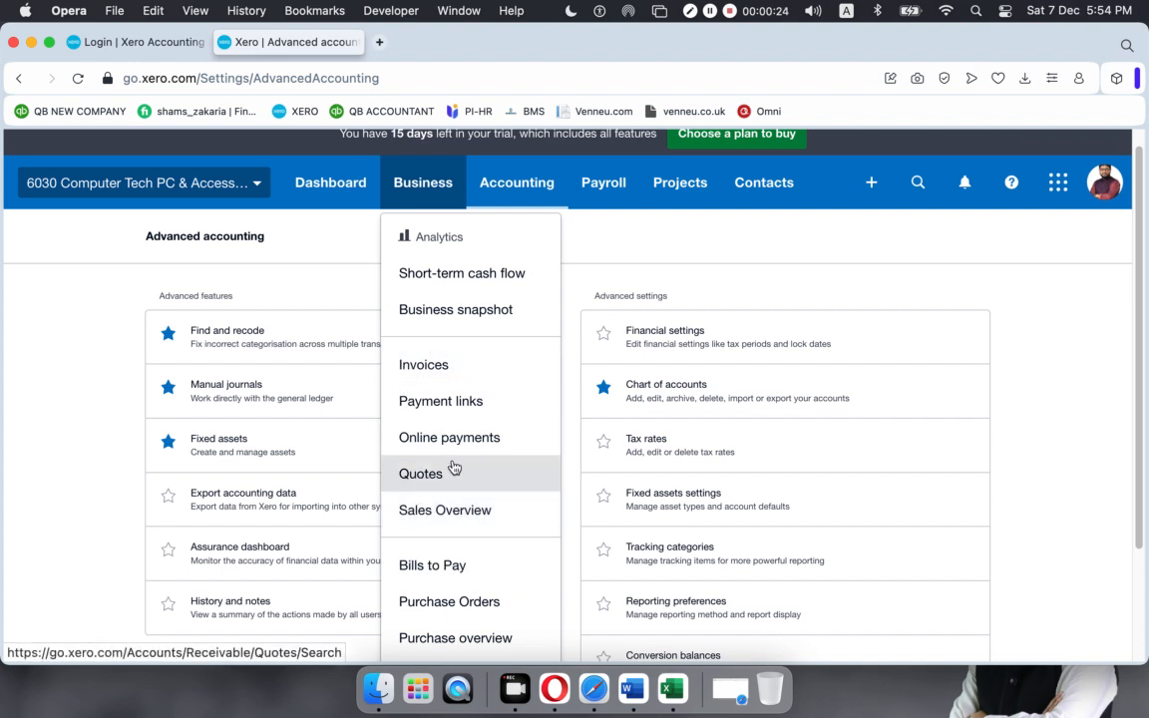
pyautogui.scroll(-2, 453, 467)
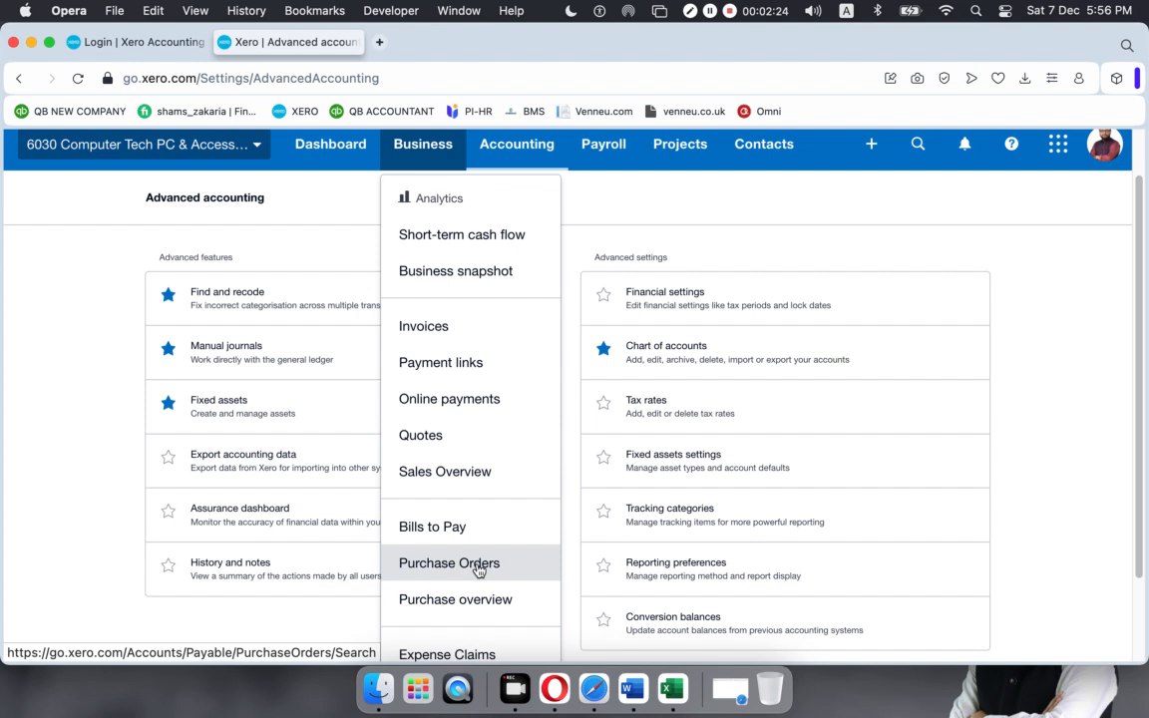
pyautogui.click(479, 569)
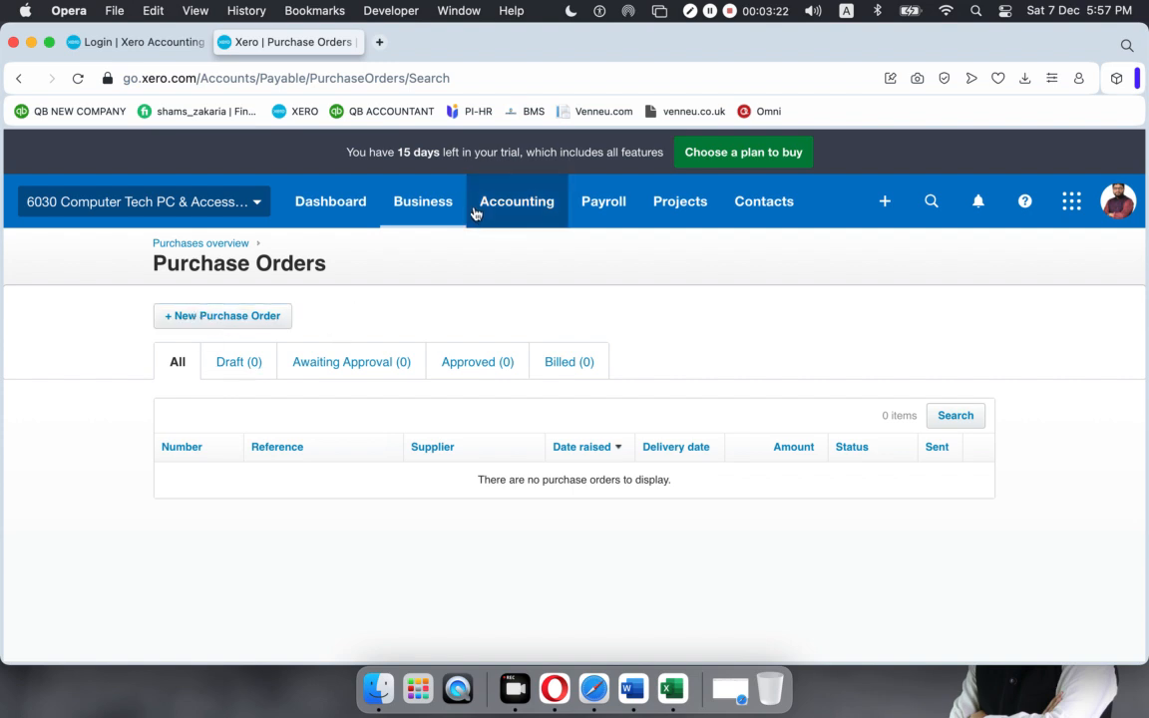
# - View the Purchases overview and bring up a blank purchase order from its new-document options
pyautogui.click(427, 204)
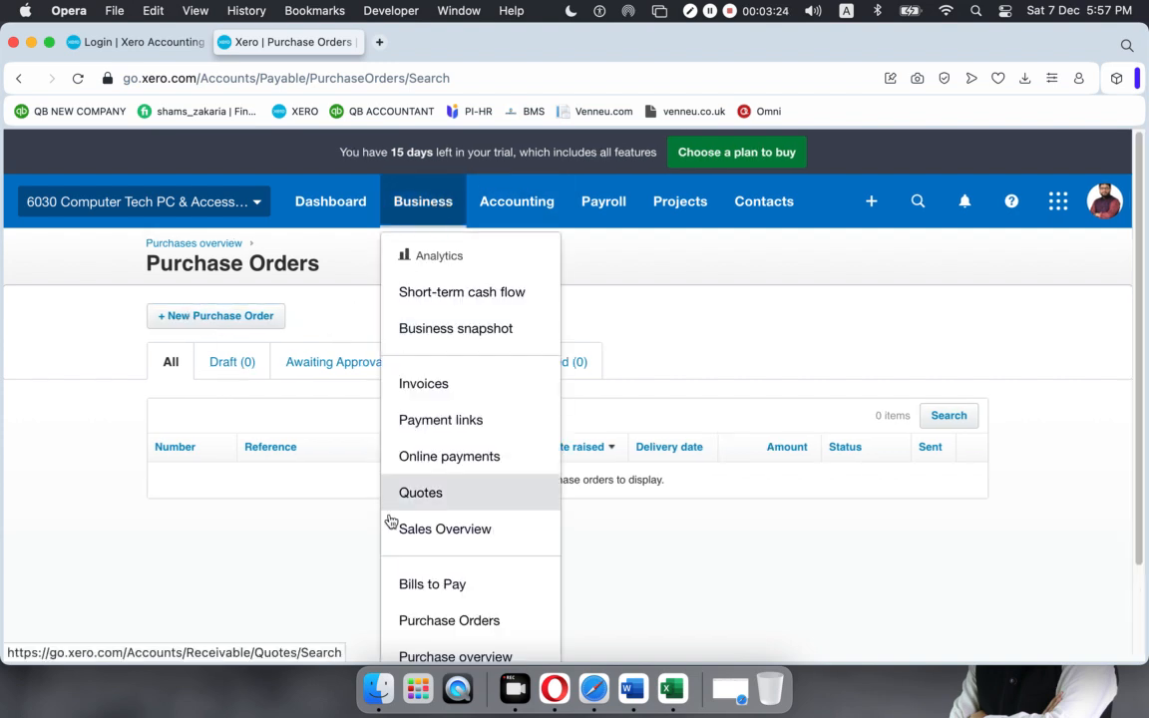
pyautogui.click(454, 658)
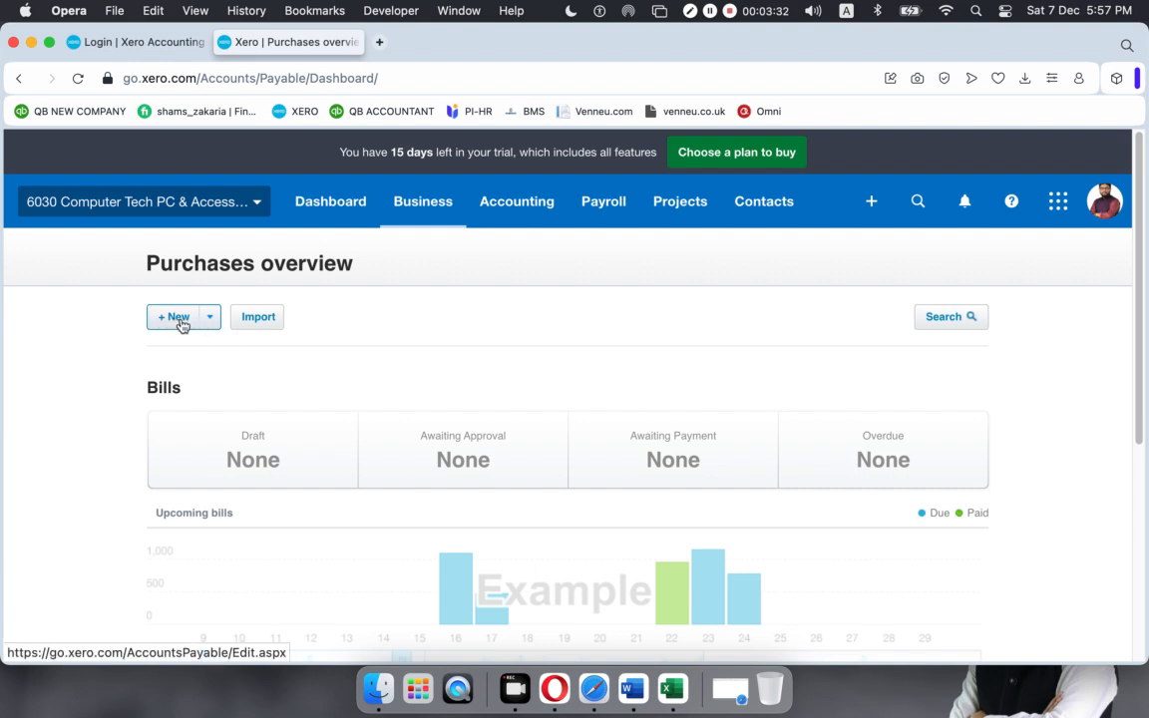
pyautogui.click(210, 361)
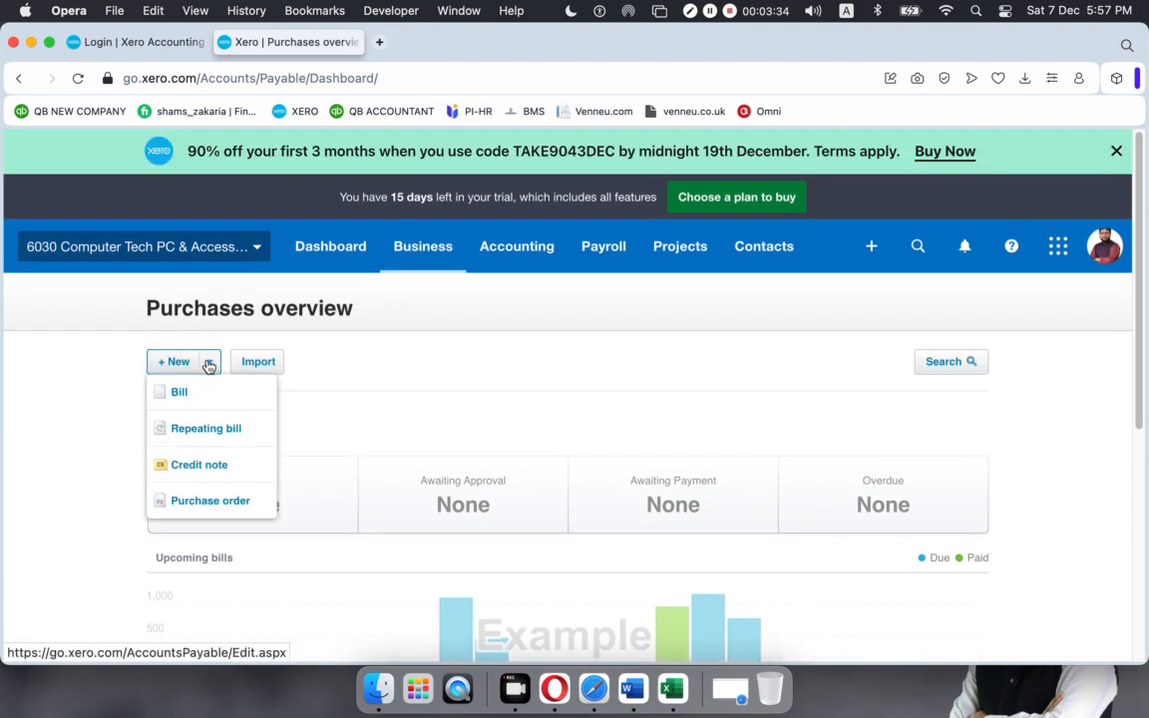
pyautogui.click(200, 501)
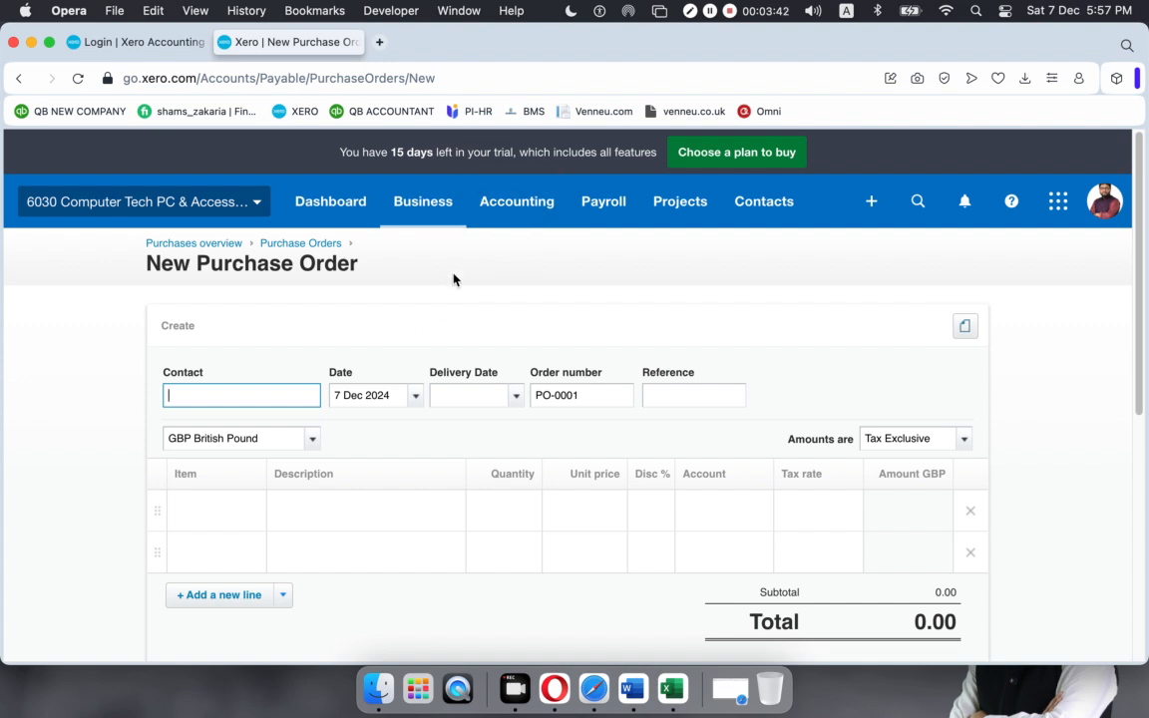
# - Go back to the Purchase Orders list and view a blank new purchase order form from there
pyautogui.click(432, 201)
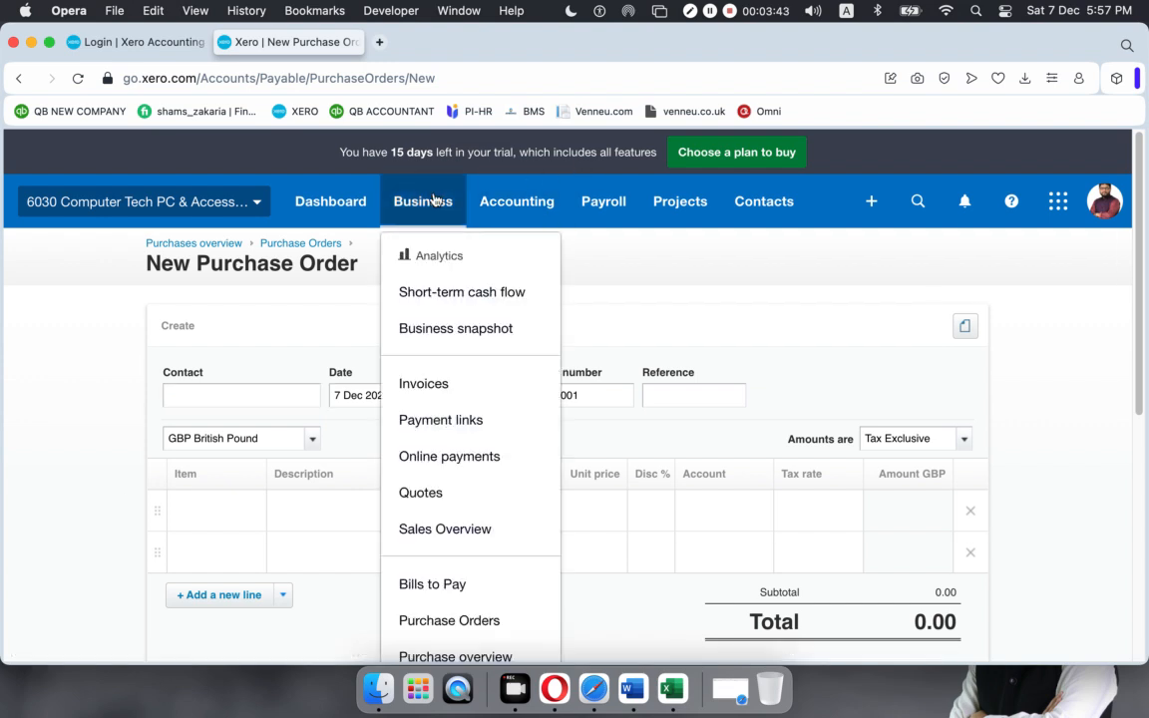
pyautogui.click(446, 620)
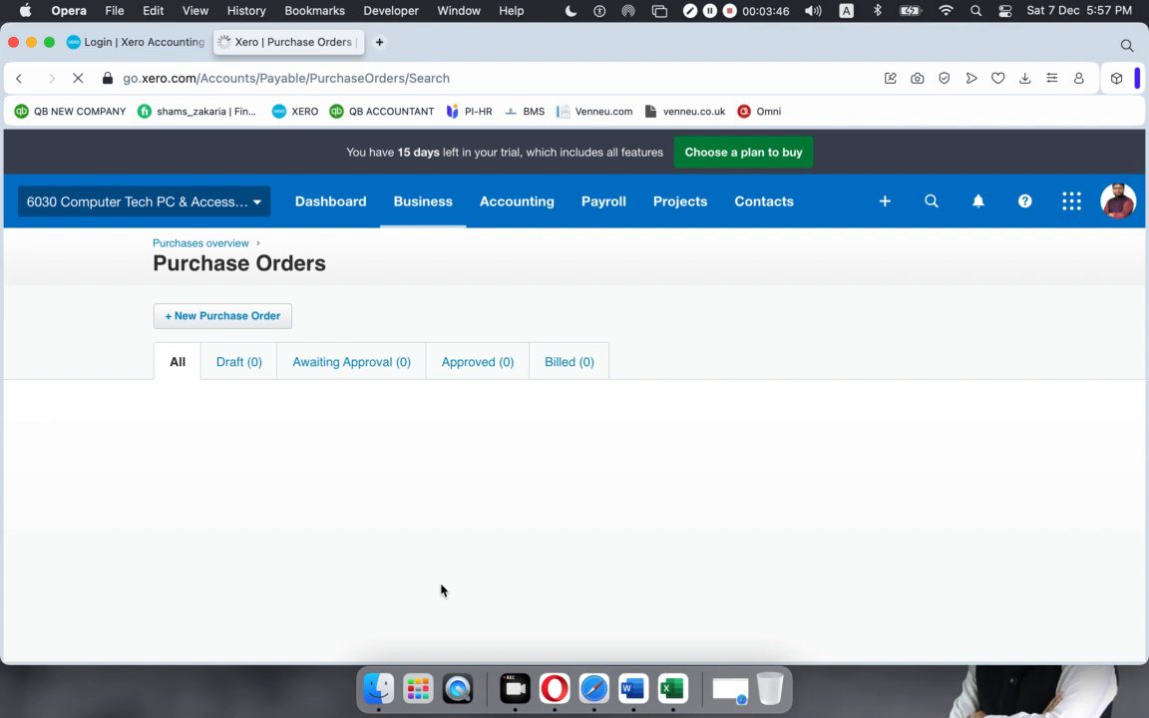
pyautogui.click(240, 315)
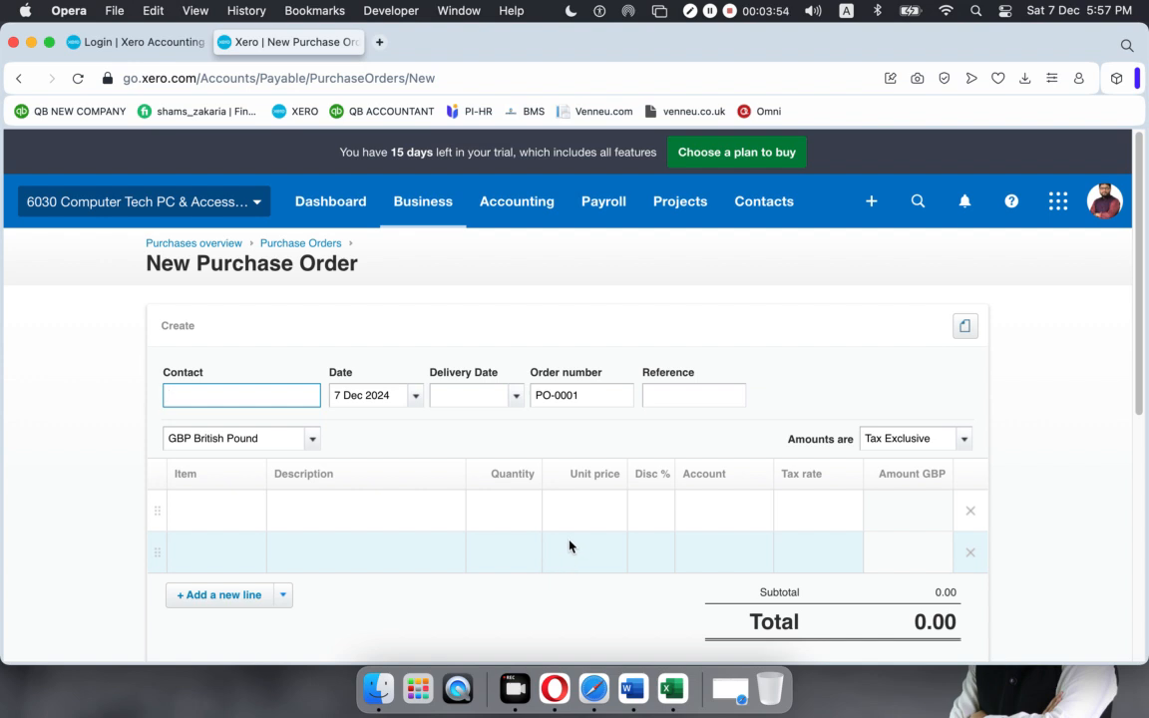
pyautogui.scroll(-1, 559, 546)
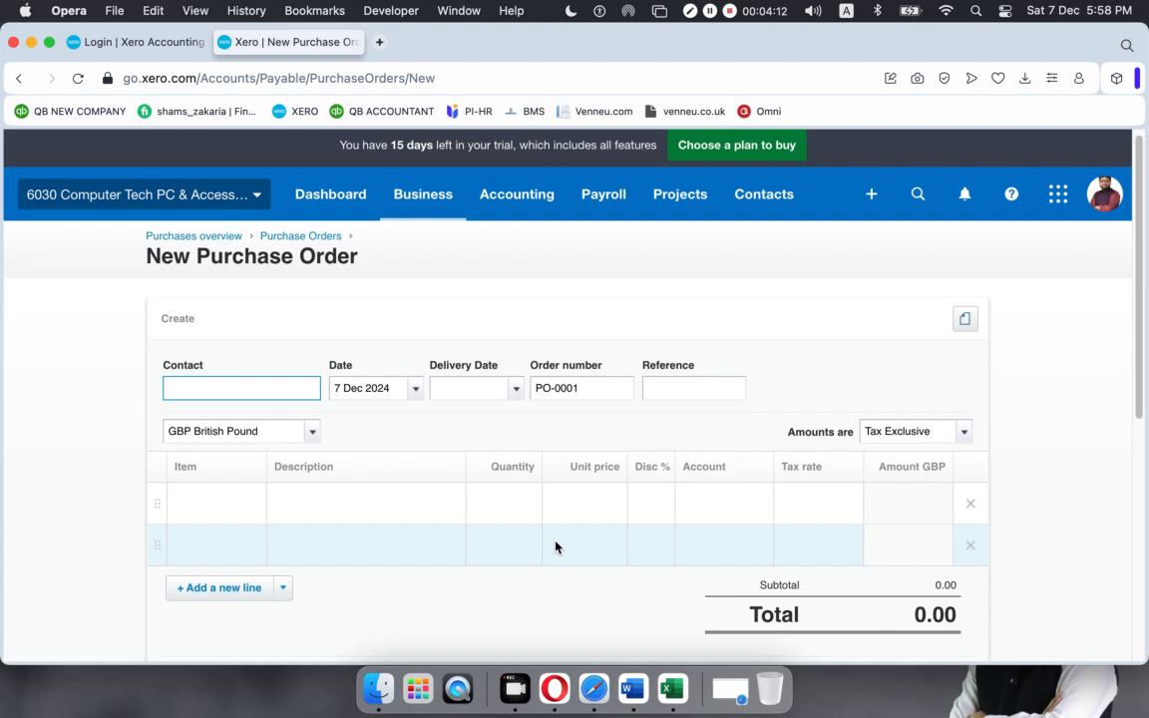
# - Minimise the browser and open the Xero-03 folder in the Xero class materials, under Trendup Class Materiales and Total 13 Classes
pyautogui.click(31, 42)
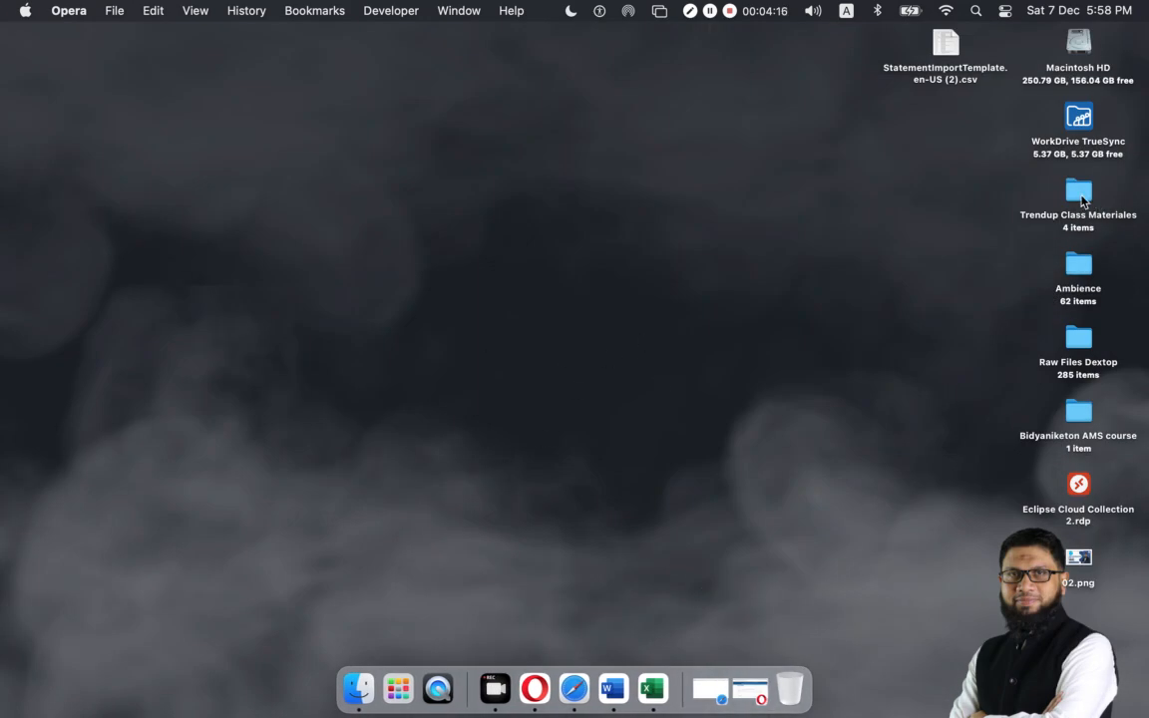
pyautogui.click(1080, 197)
pyautogui.doubleClick(1082, 201)
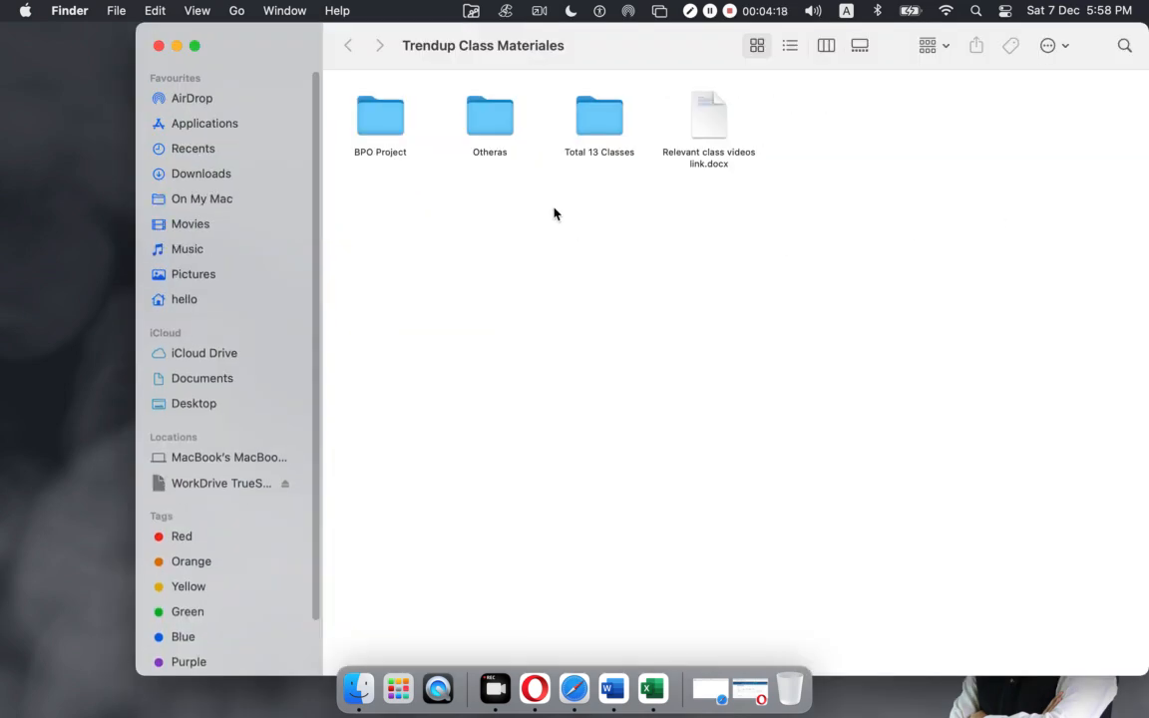
pyautogui.click(612, 120)
pyautogui.doubleClick(613, 120)
pyautogui.click(731, 128)
pyautogui.doubleClick(731, 128)
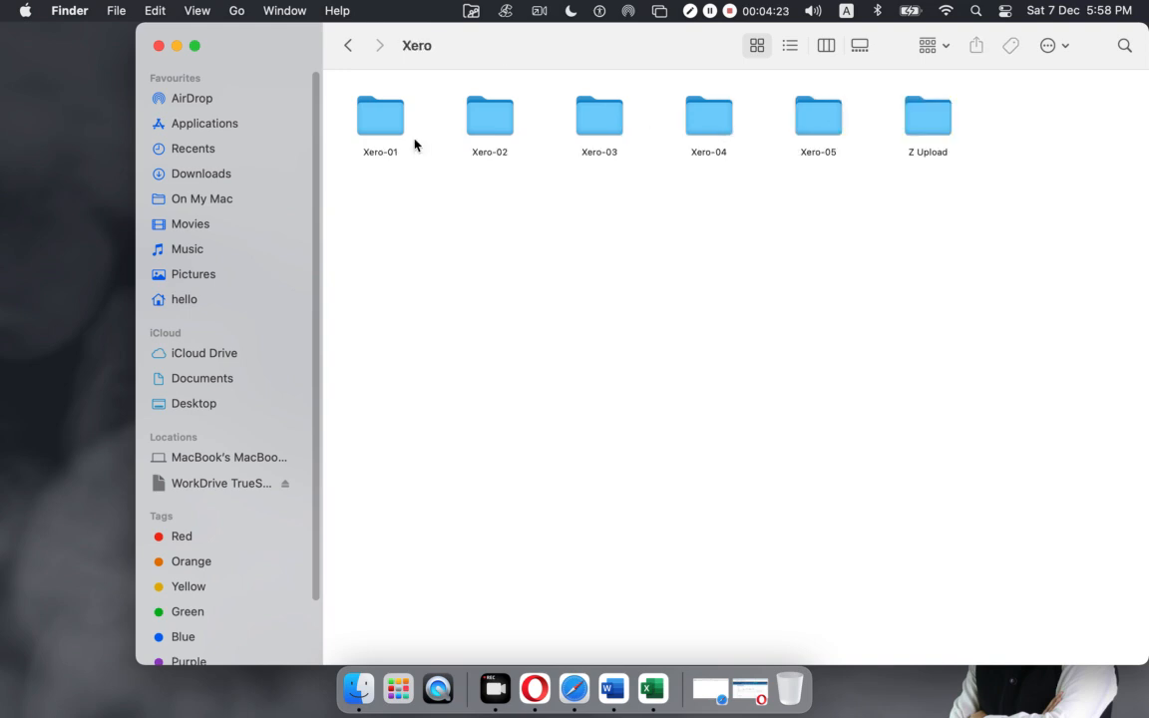
pyautogui.doubleClick(624, 136)
# - Open the Customer Invoice.xlsx workbook from the Xero-03 folder and enlarge its window
pyautogui.click(599, 124)
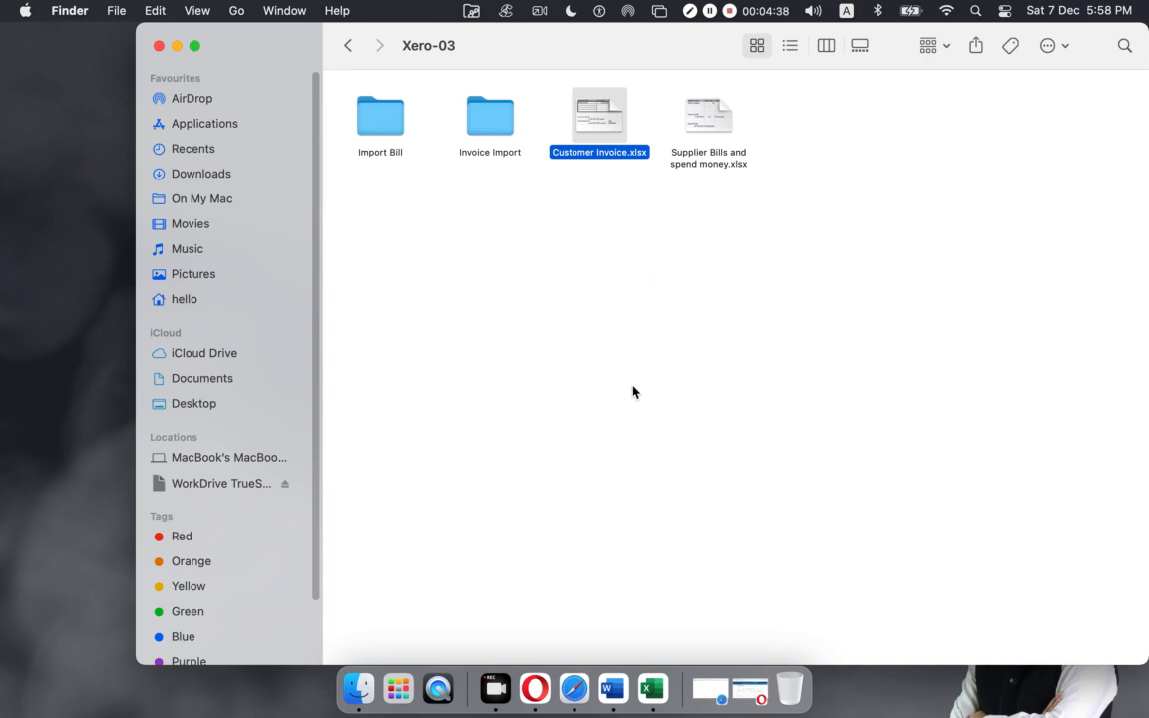
pyautogui.rightClick(592, 112)
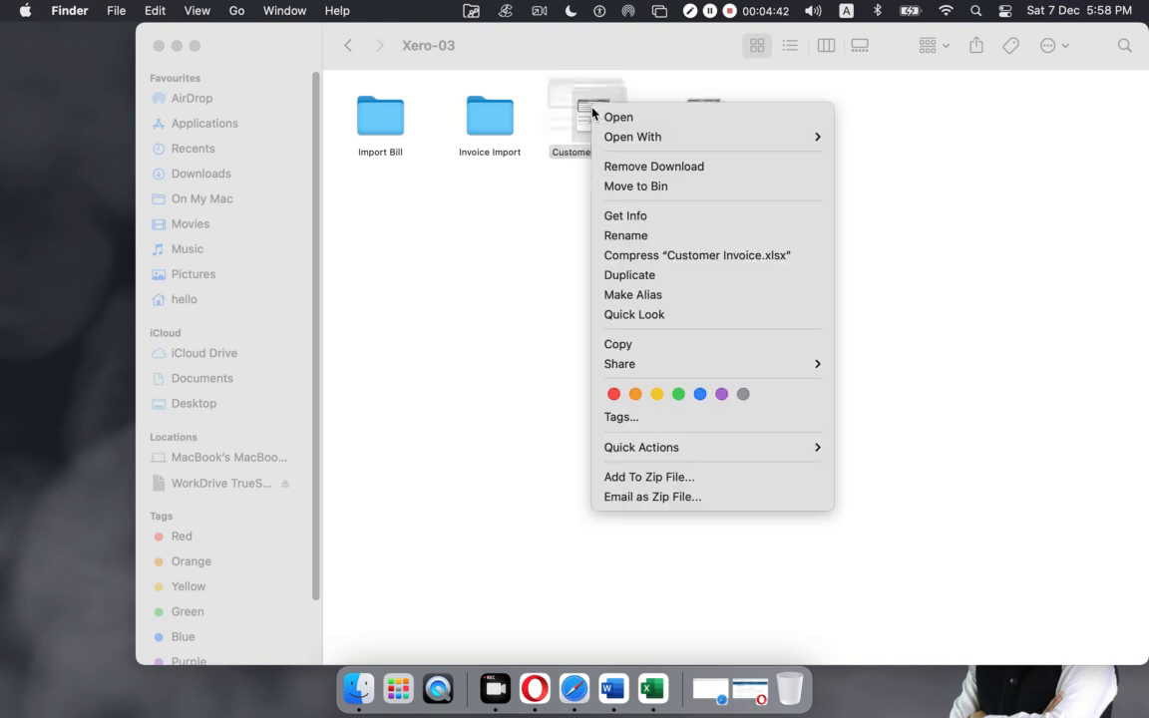
pyautogui.click(610, 118)
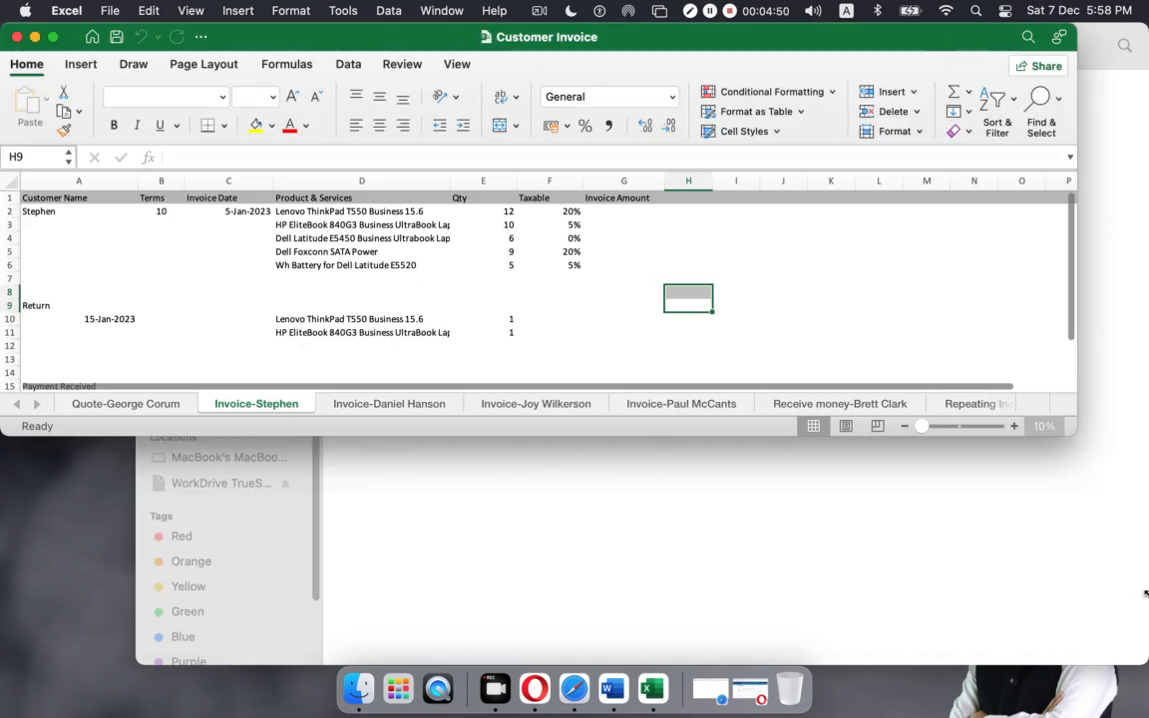
pyautogui.moveTo(1146, 594); pyautogui.dragTo(1146, 602)
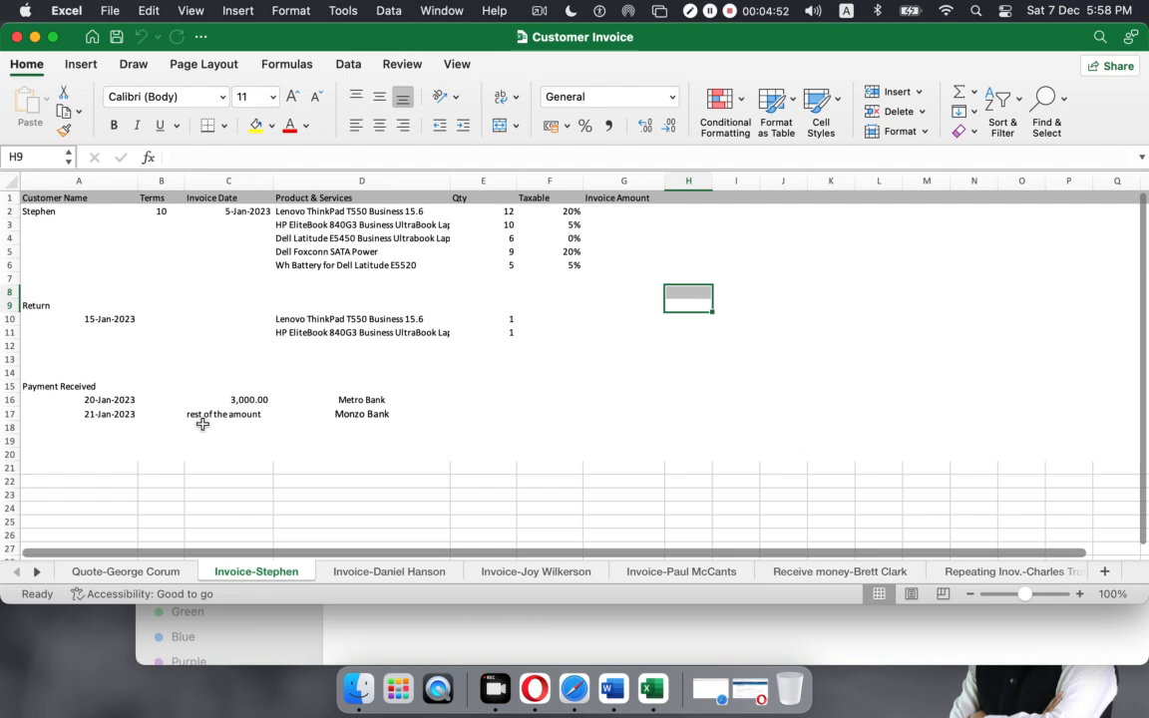
# - Examine the quote sheet's customer, invoice date, products, quantities and tax percentages
pyautogui.click(95, 576)
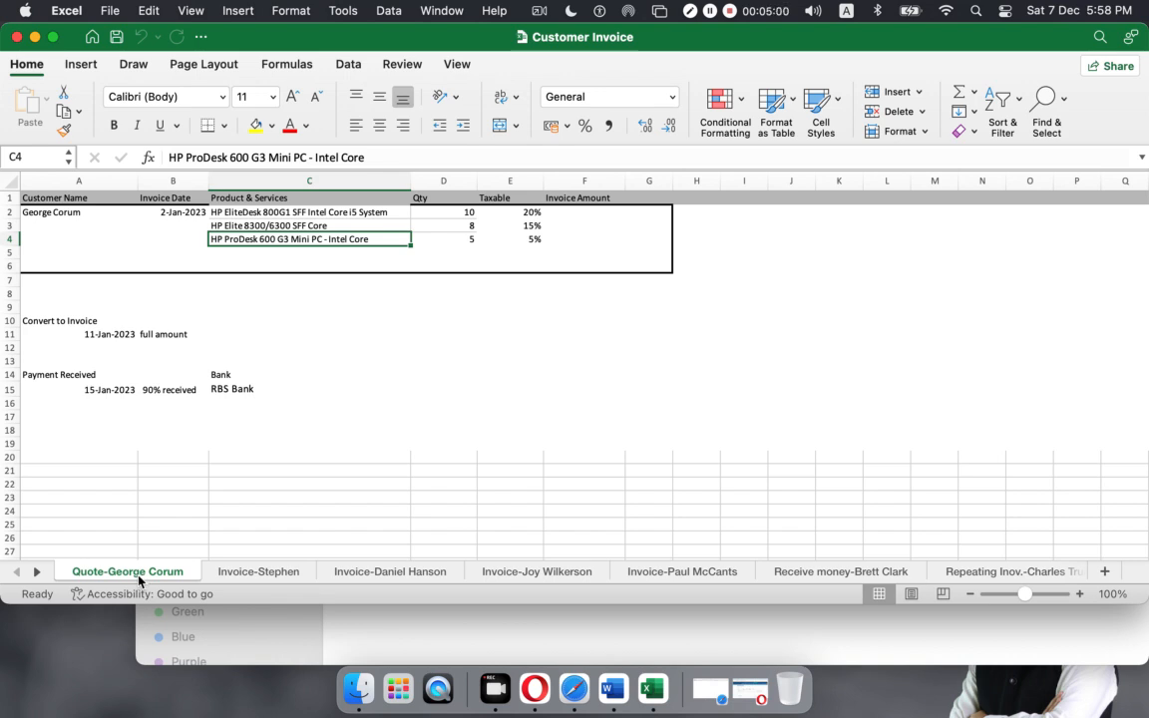
pyautogui.click(120, 212)
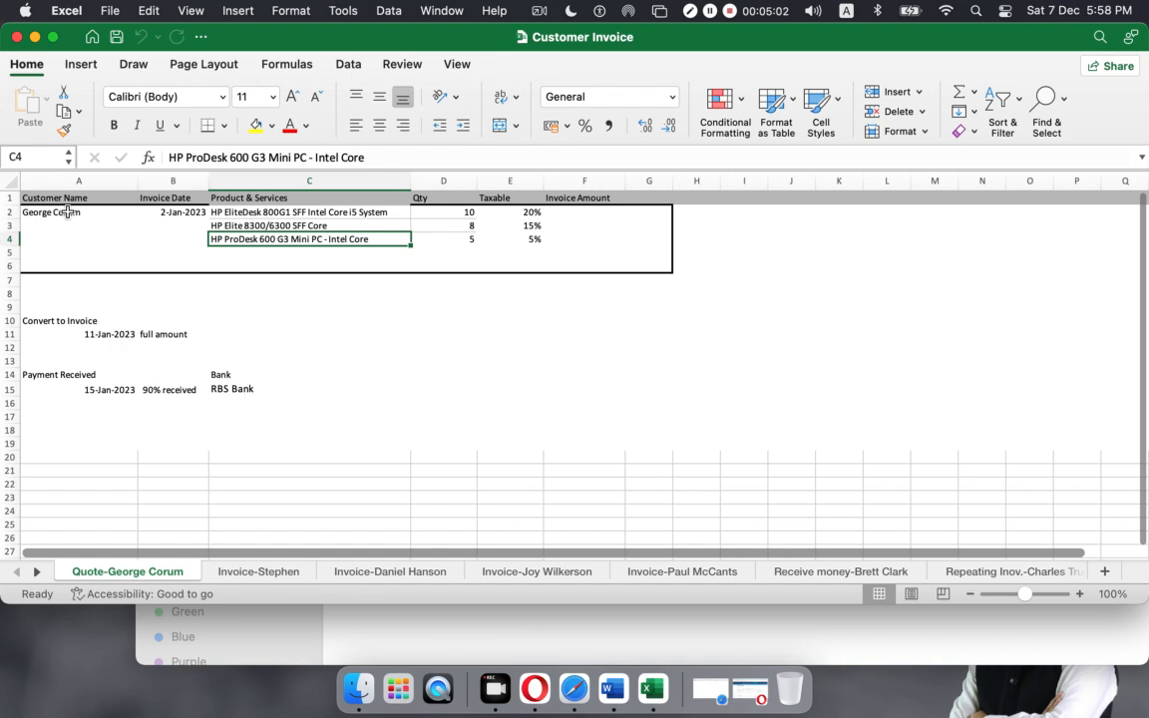
pyautogui.click(199, 211)
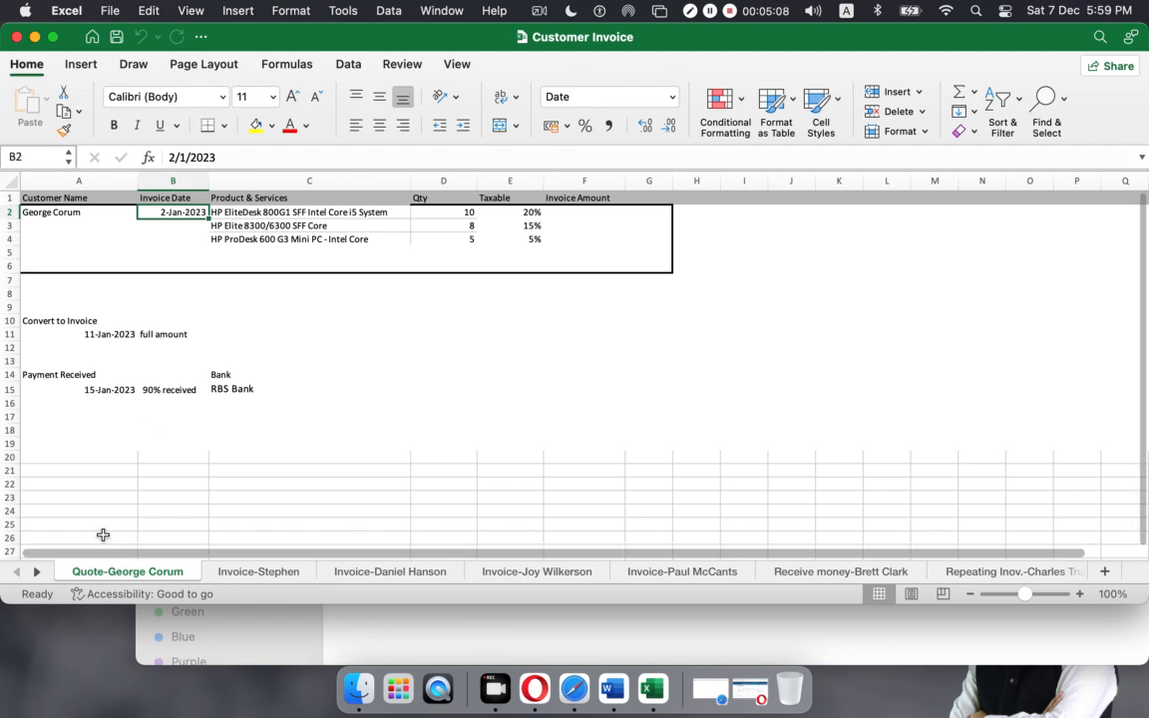
pyautogui.click(72, 213)
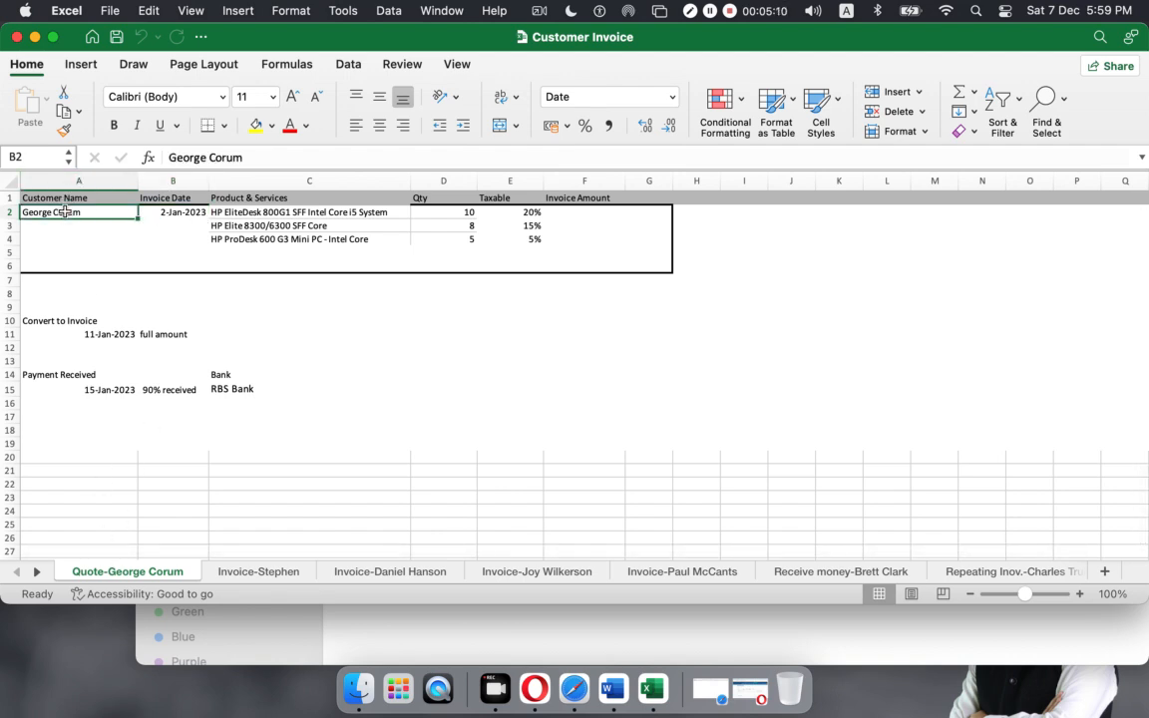
pyautogui.click(151, 212)
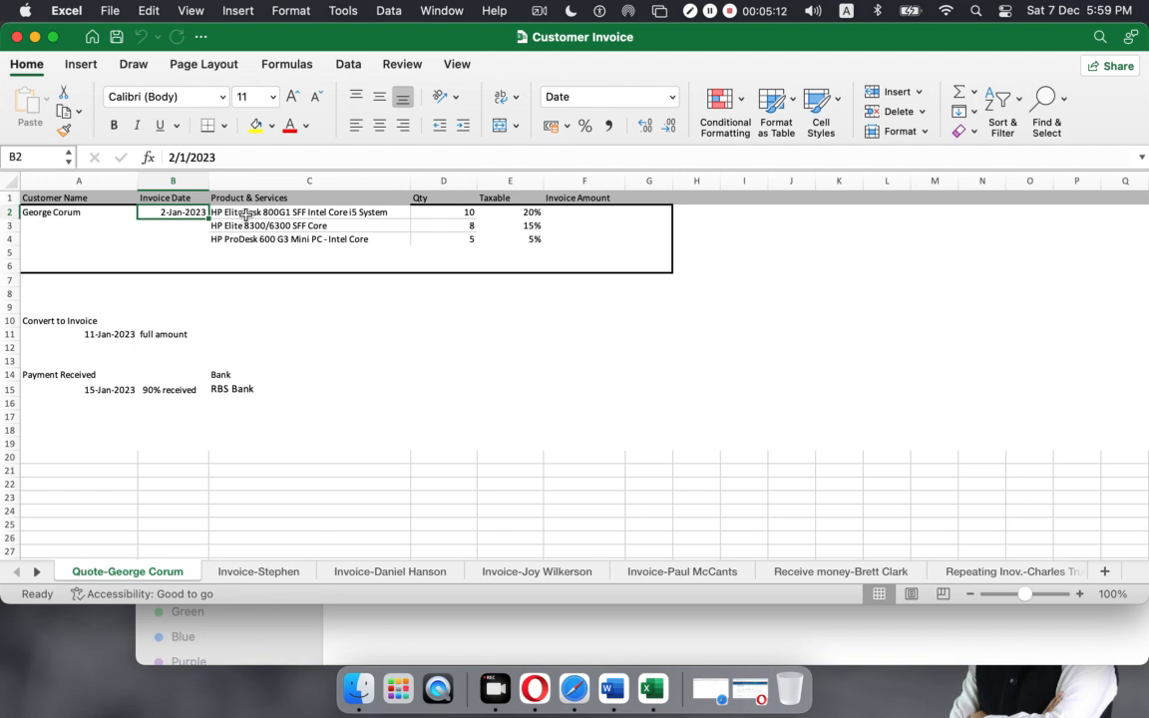
pyautogui.moveTo(246, 213); pyautogui.dragTo(246, 237)
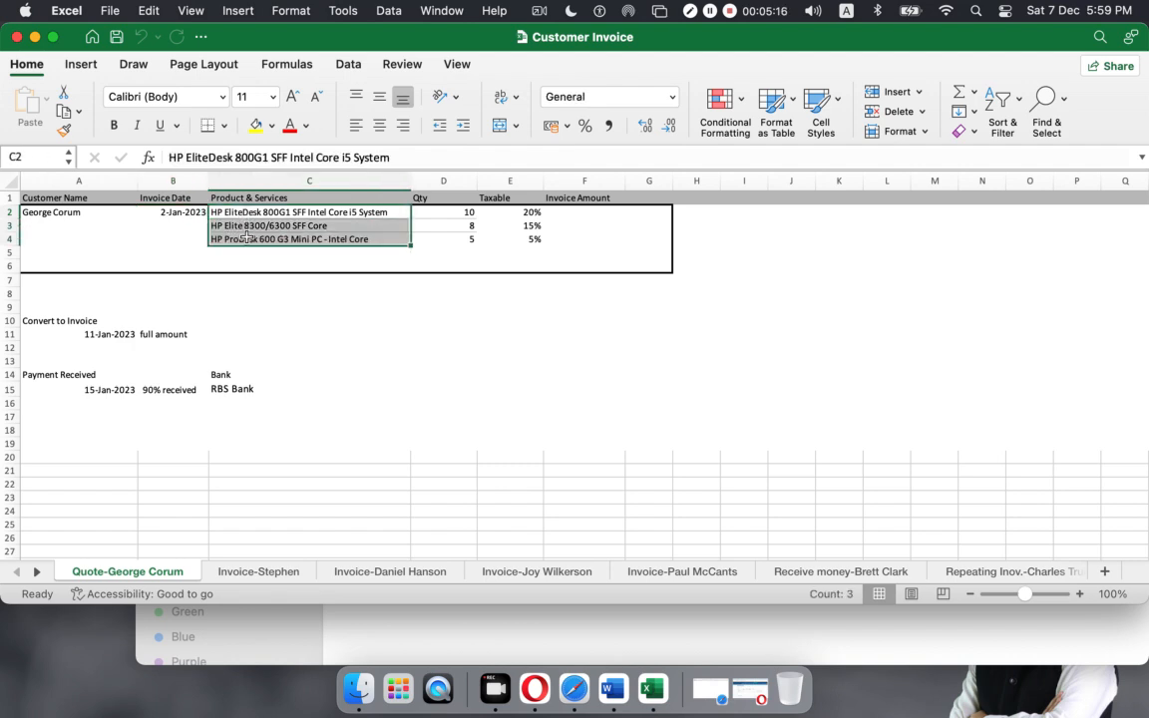
pyautogui.click(447, 212)
pyautogui.click(444, 225)
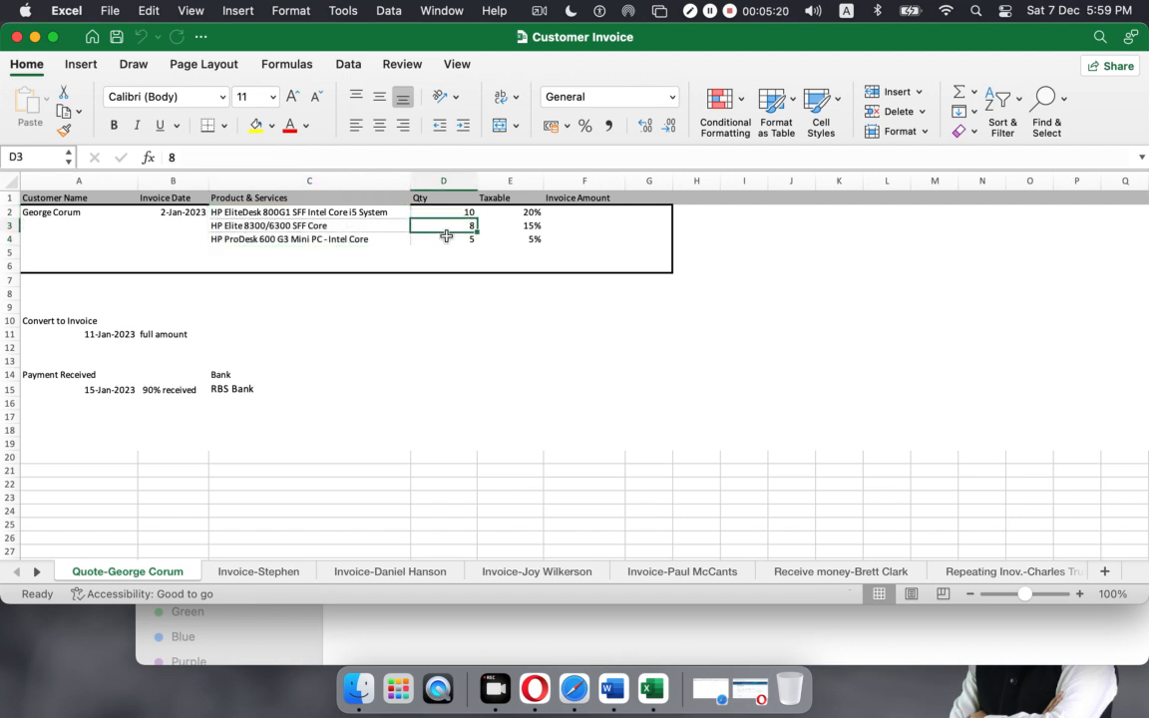
pyautogui.click(445, 240)
pyautogui.moveTo(508, 212); pyautogui.dragTo(510, 239)
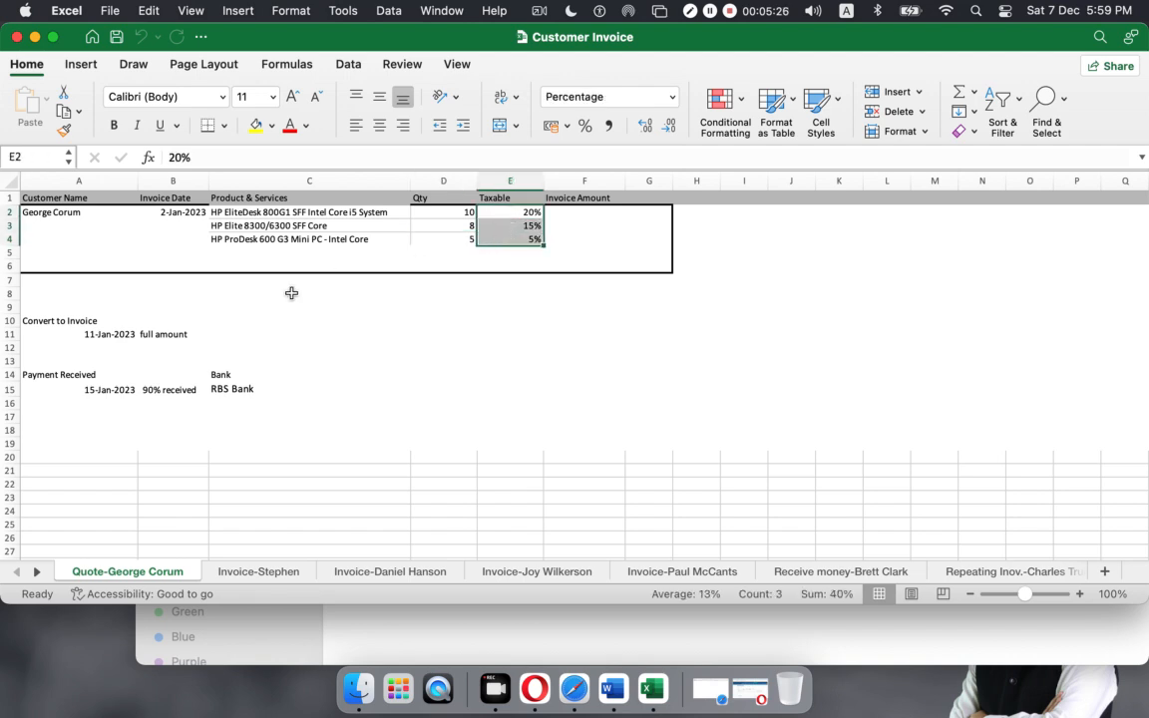
# - Examine the quote's invoice conversion and payment entries, and view the first customer invoice sheet and the repeating invoice sheet
pyautogui.click(55, 336)
pyautogui.click(165, 335)
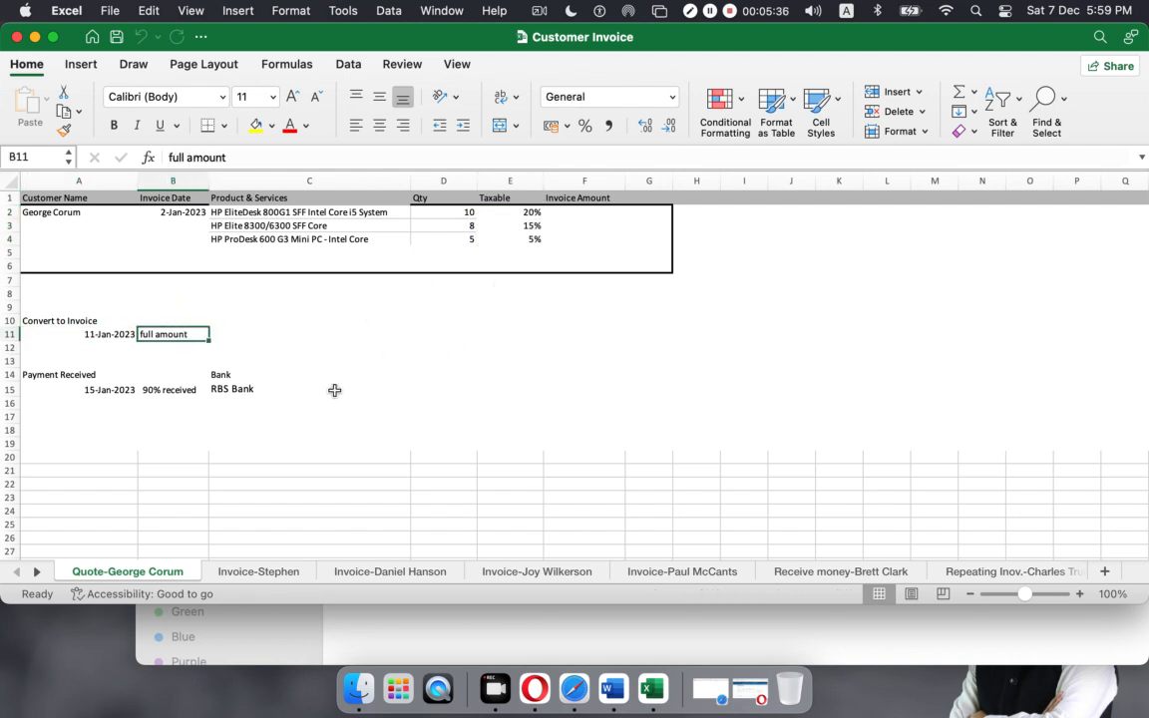
pyautogui.click(66, 375)
pyautogui.click(214, 376)
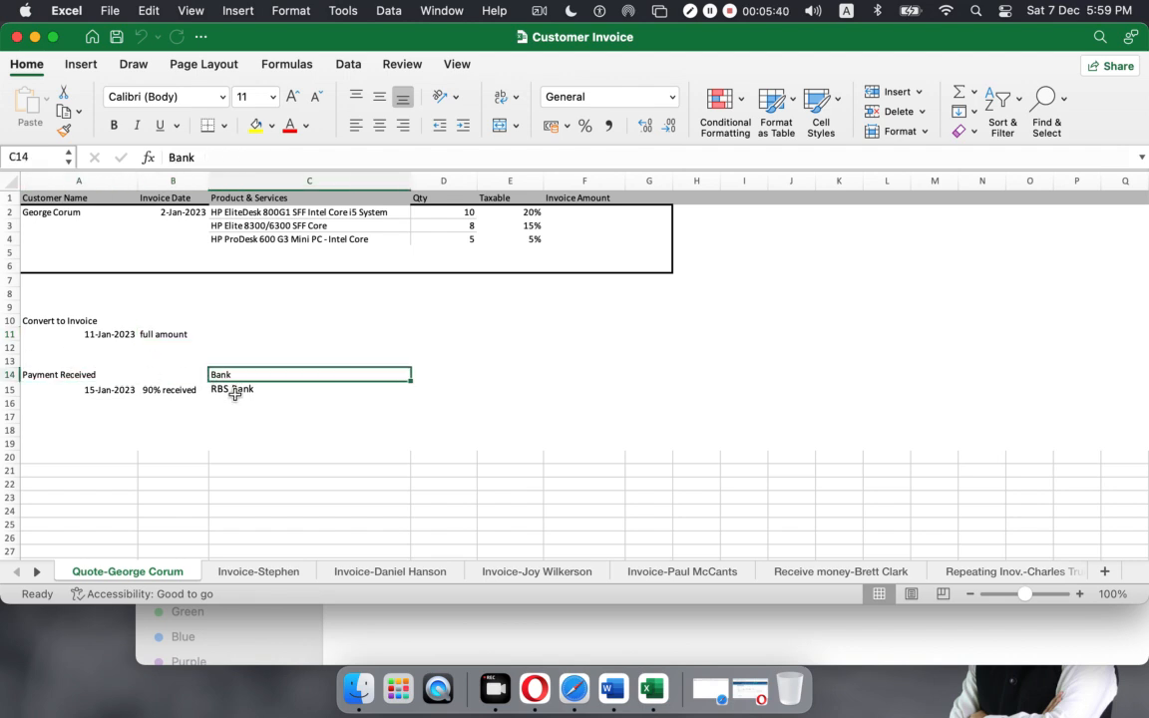
pyautogui.click(235, 391)
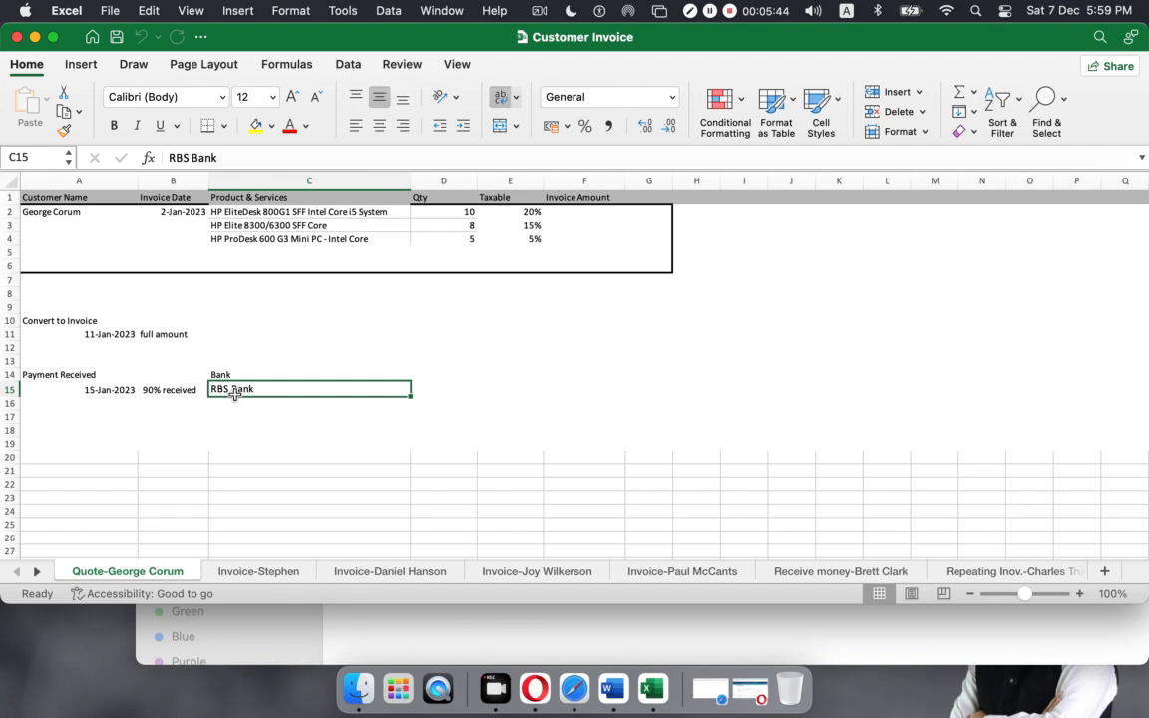
pyautogui.click(99, 390)
pyautogui.click(157, 390)
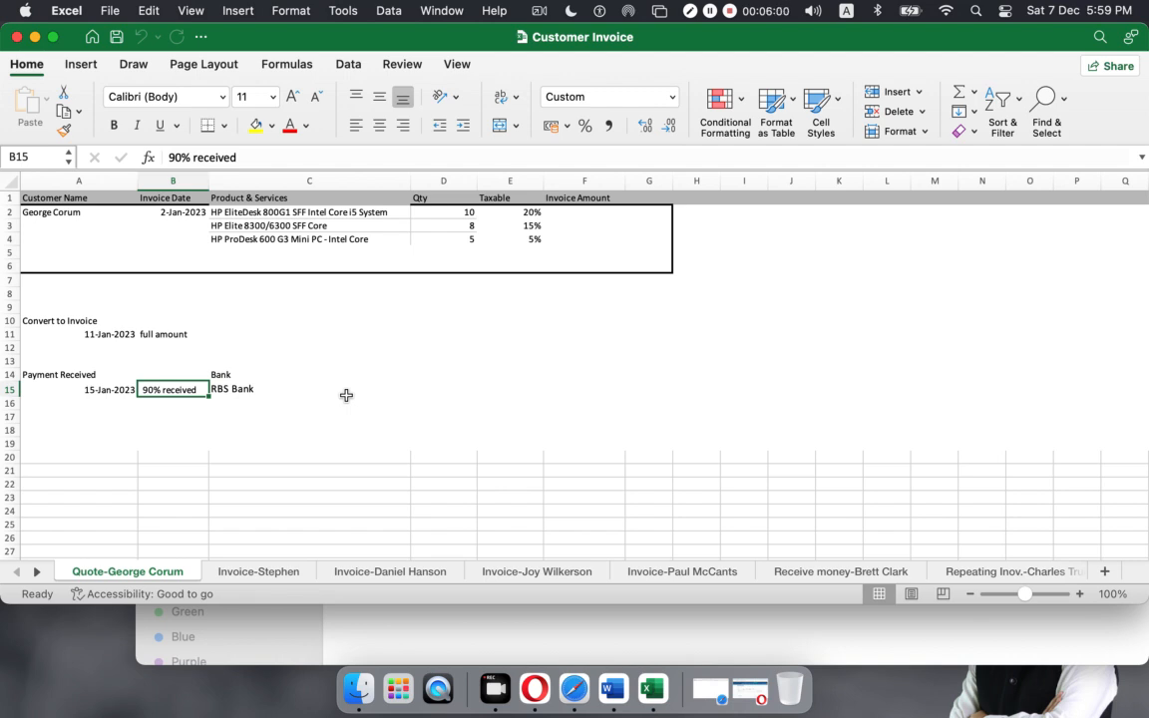
pyautogui.click(241, 580)
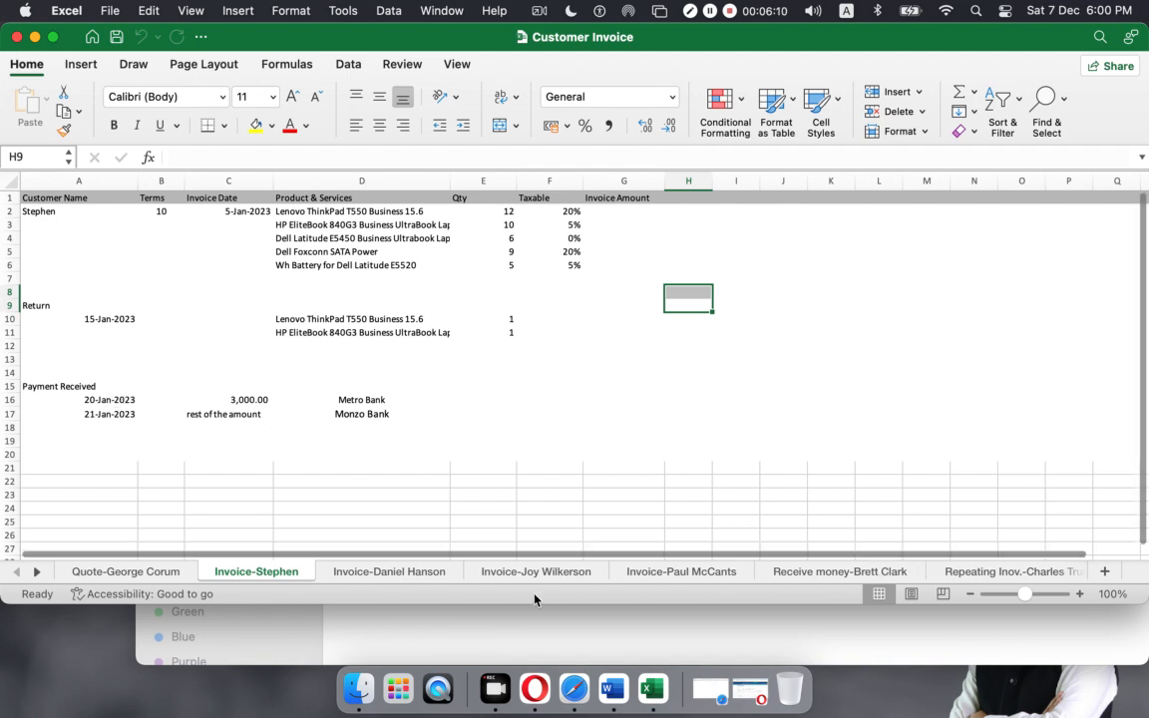
pyautogui.click(1027, 573)
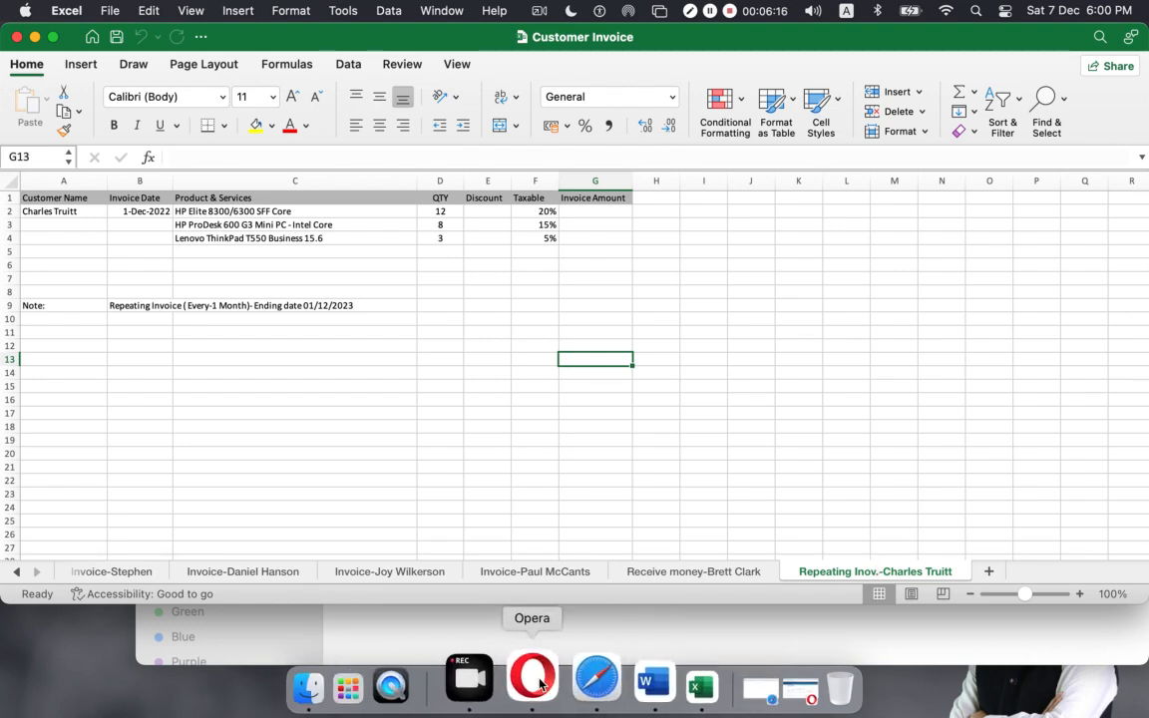
# - Switch back to Xero in the Opera browser and open the Invoices list
pyautogui.click(529, 680)
pyautogui.click(423, 193)
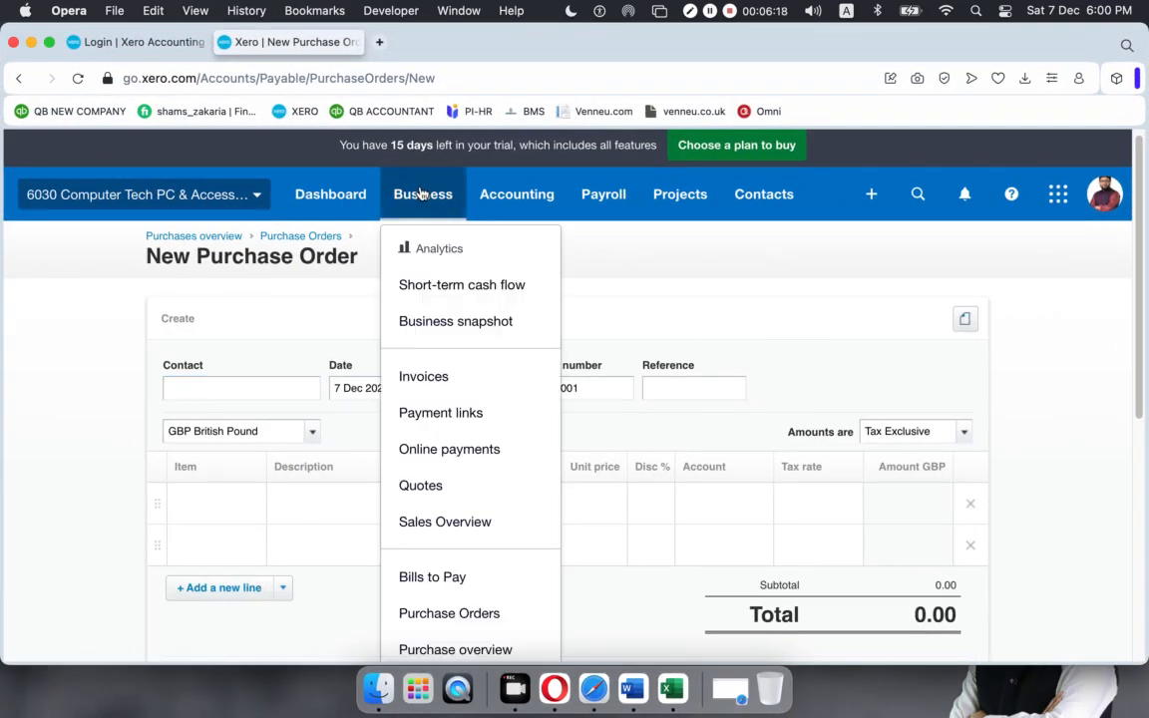
pyautogui.click(436, 377)
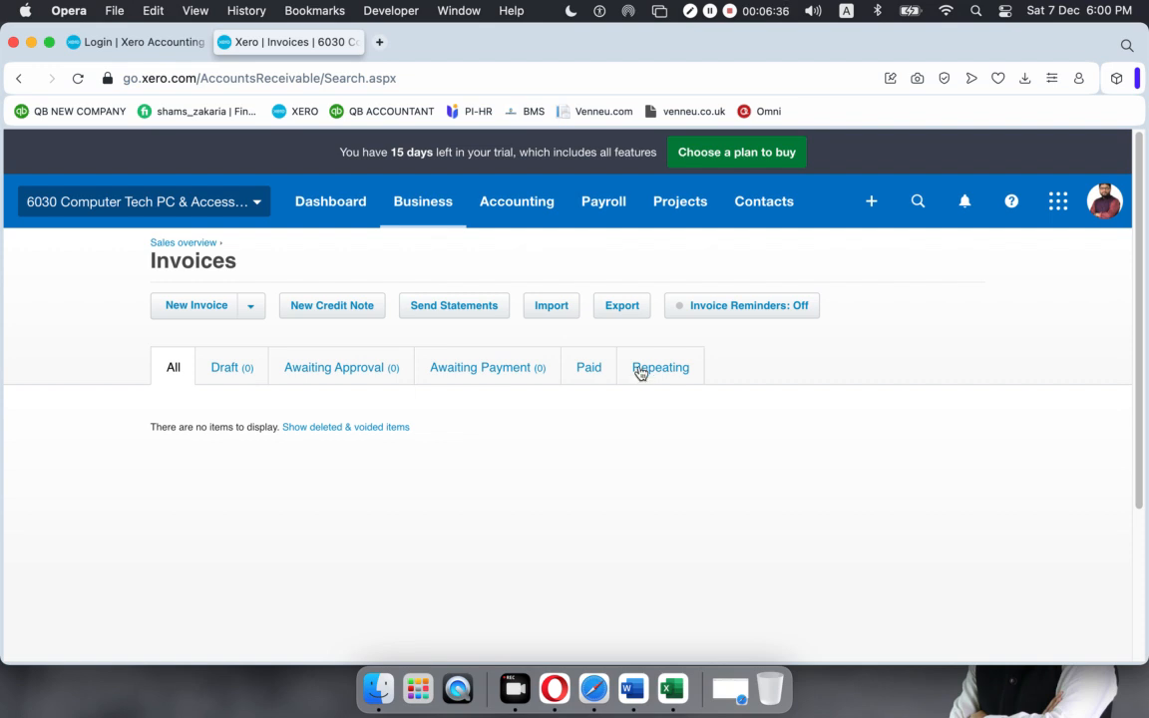
# - Open a new repeating invoice form and look through its schedule, contact and line item fields
pyautogui.click(254, 308)
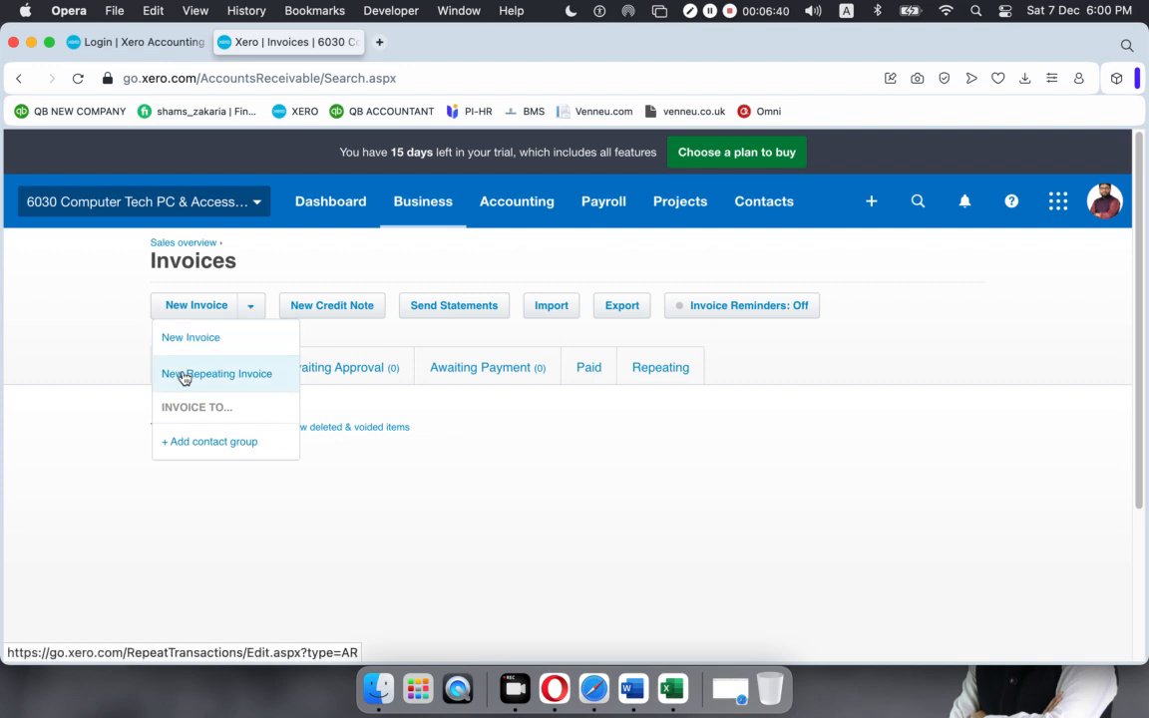
pyautogui.click(225, 377)
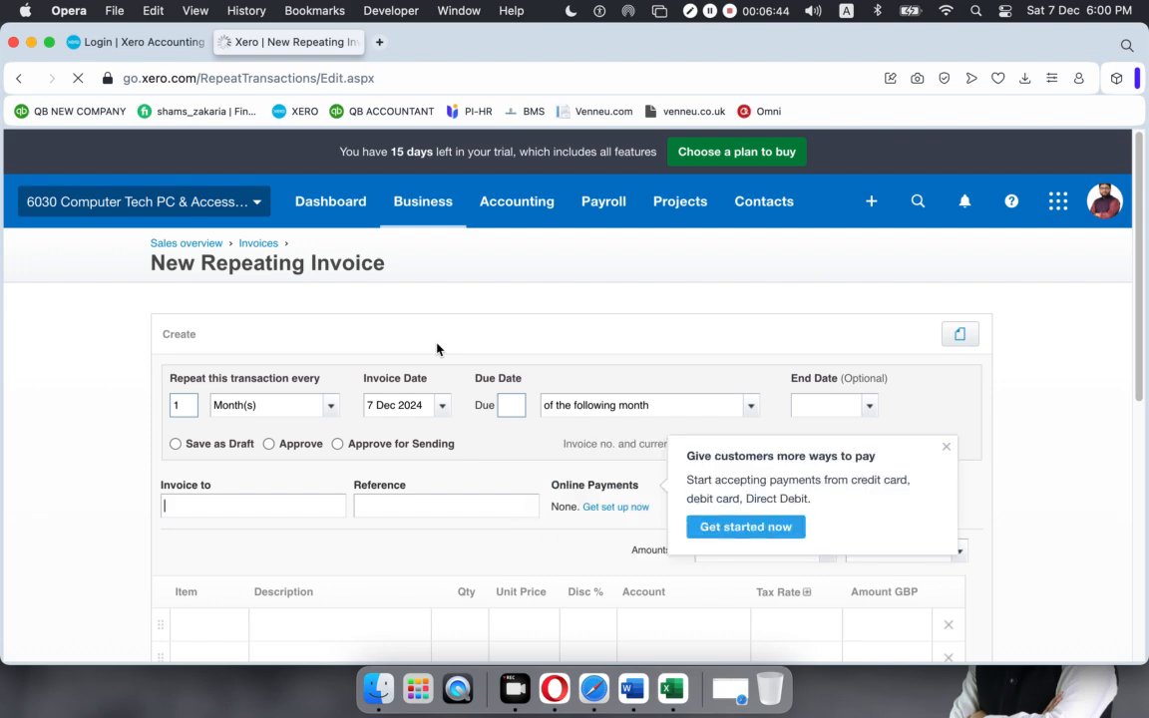
pyautogui.scroll(-5, 436, 347)
pyautogui.scroll(5, 436, 347)
# - Switch to the Customer Invoice workbook in Excel and review its receive money sheet and the neighbouring customer invoice sheet
pyautogui.click(674, 686)
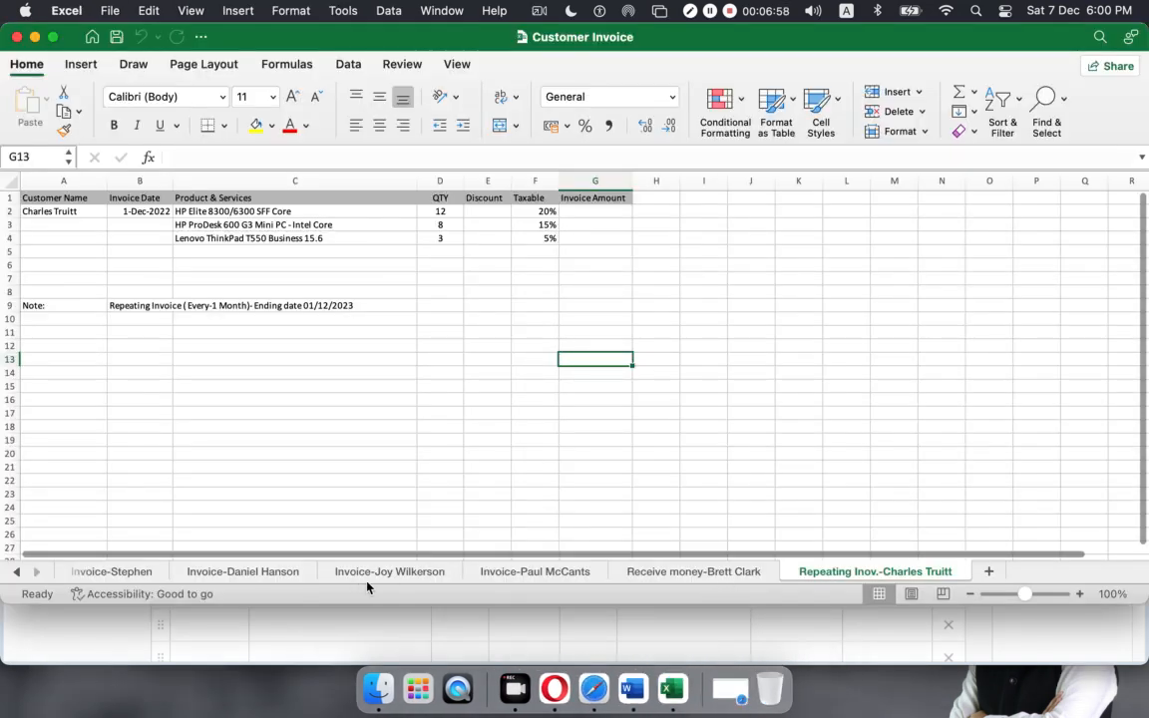
pyautogui.click(514, 578)
pyautogui.click(743, 583)
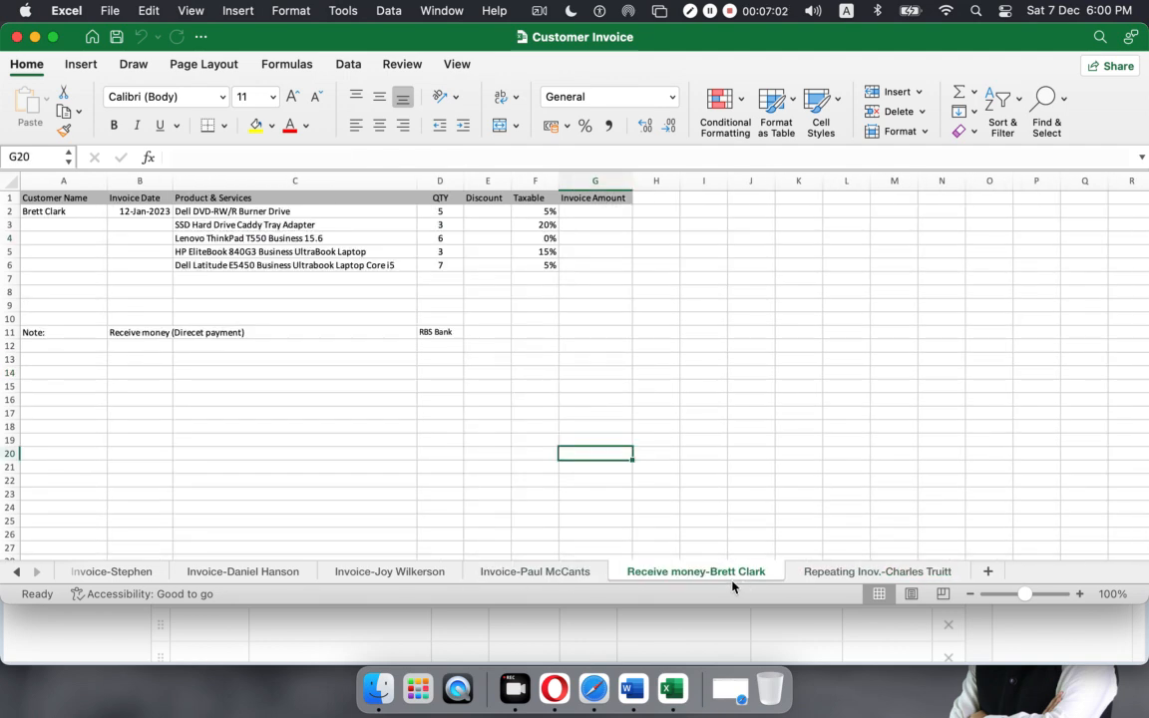
pyautogui.click(498, 579)
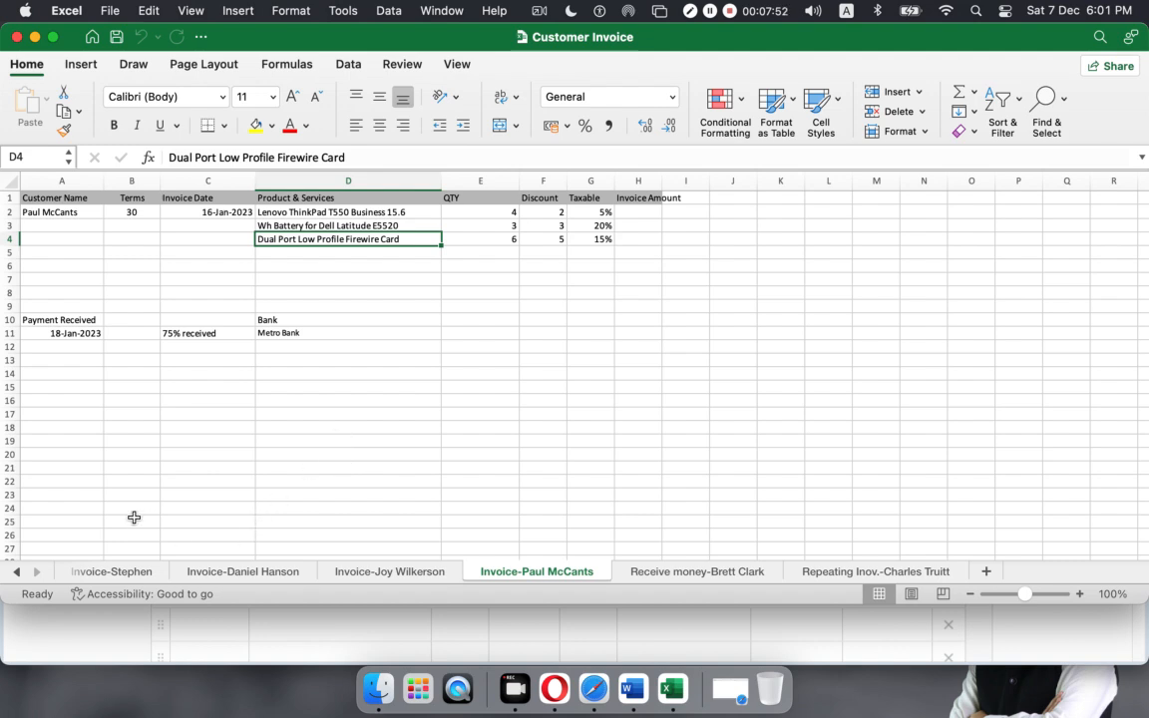
pyautogui.click(16, 571)
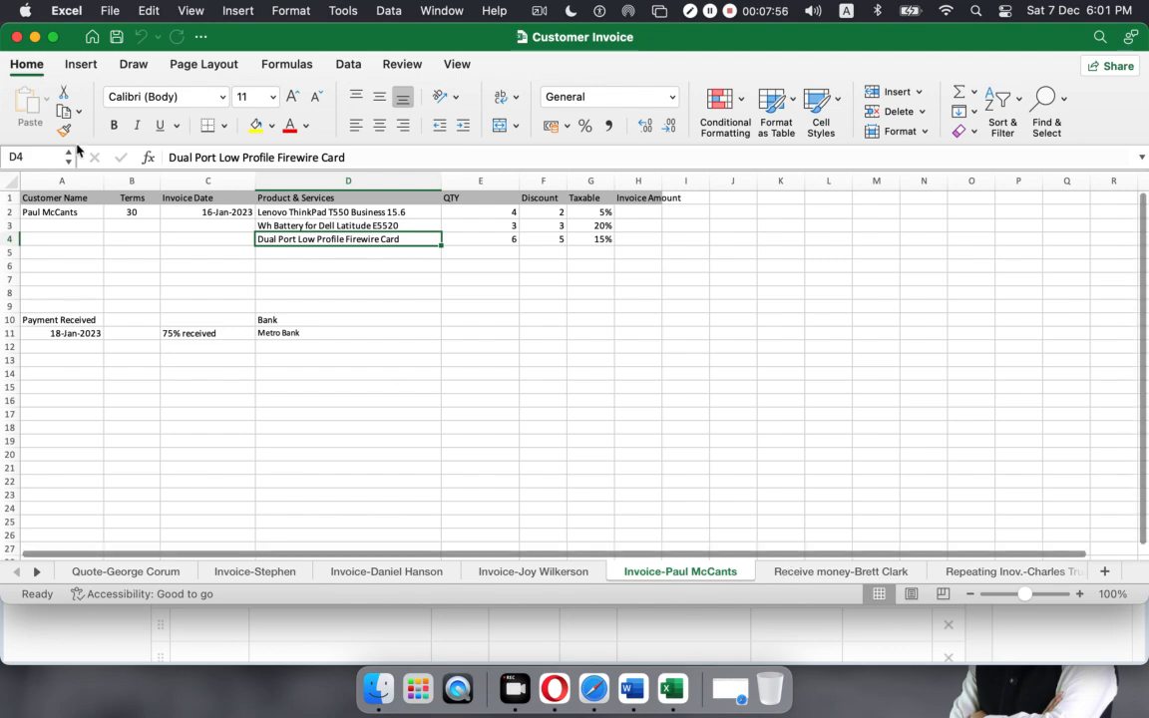
# - Close the Customer Invoice workbook, open Supplier Bills and spend money.xlsx from the Xero-03 folder and enlarge its window
pyautogui.click(15, 37)
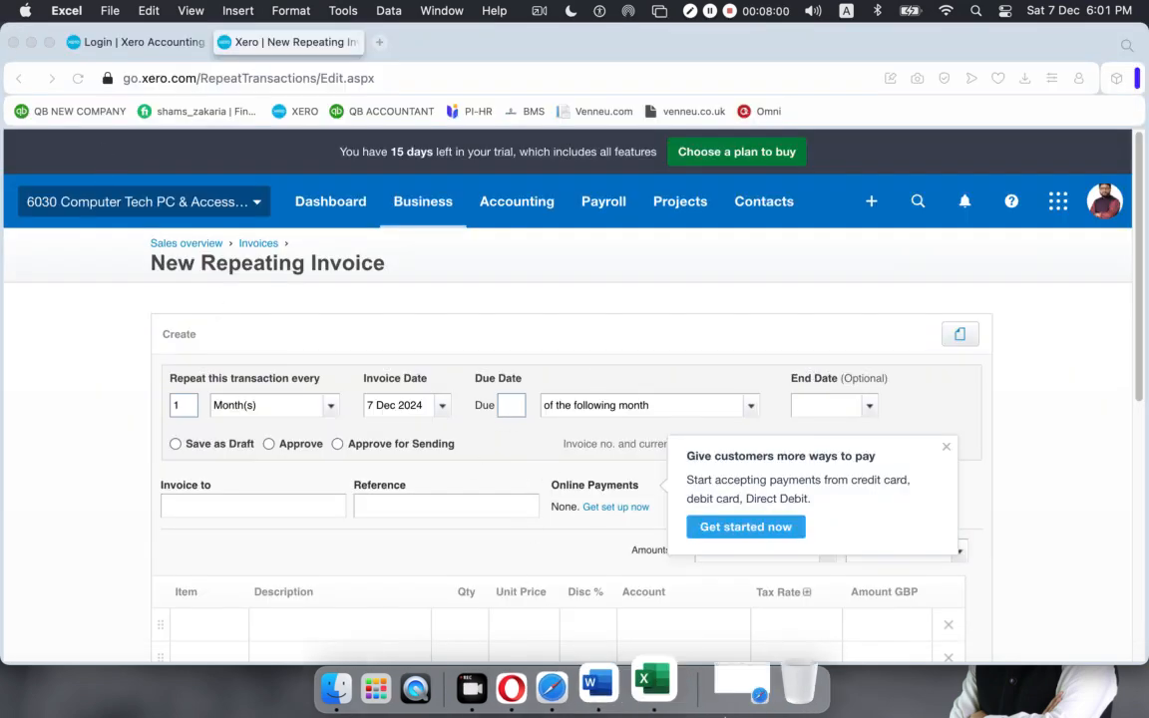
pyautogui.click(31, 42)
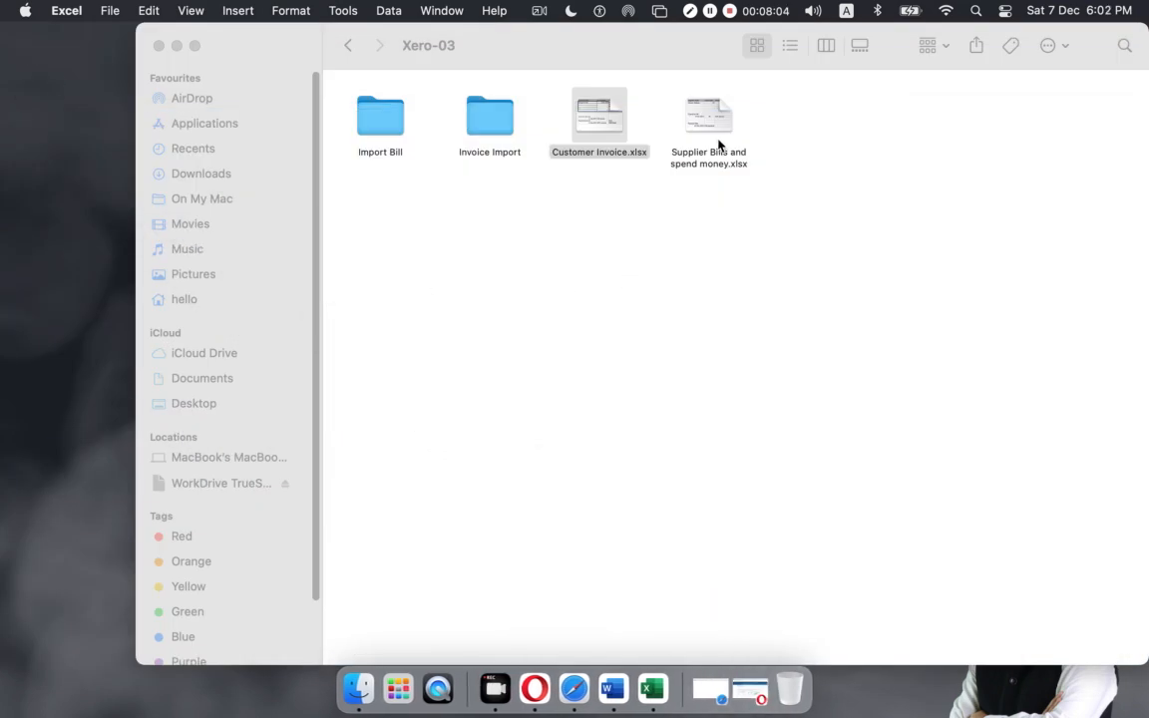
pyautogui.click(710, 112)
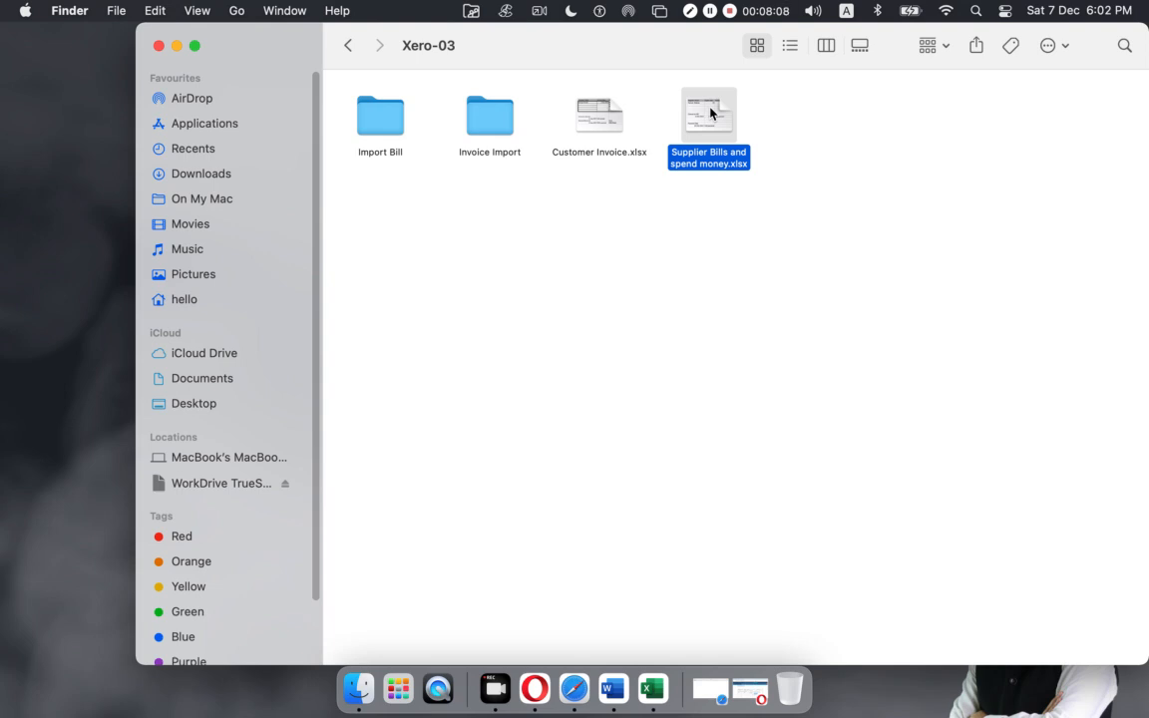
pyautogui.doubleClick(710, 112)
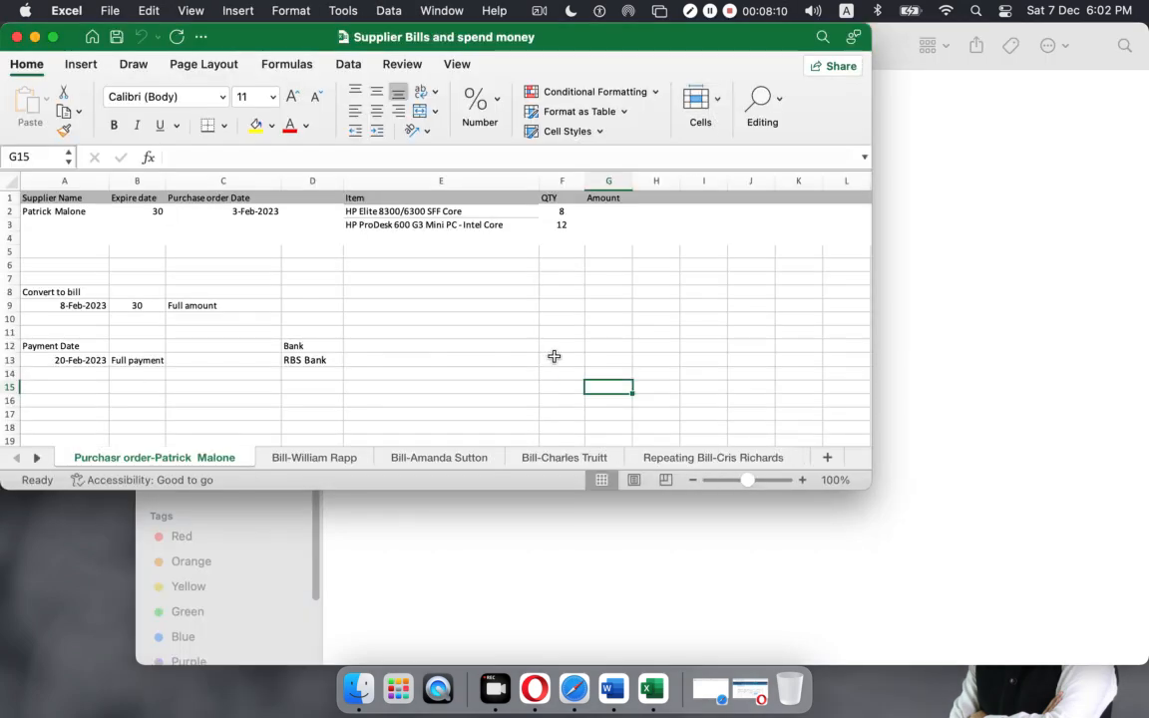
pyautogui.moveTo(856, 485); pyautogui.dragTo(1145, 647)
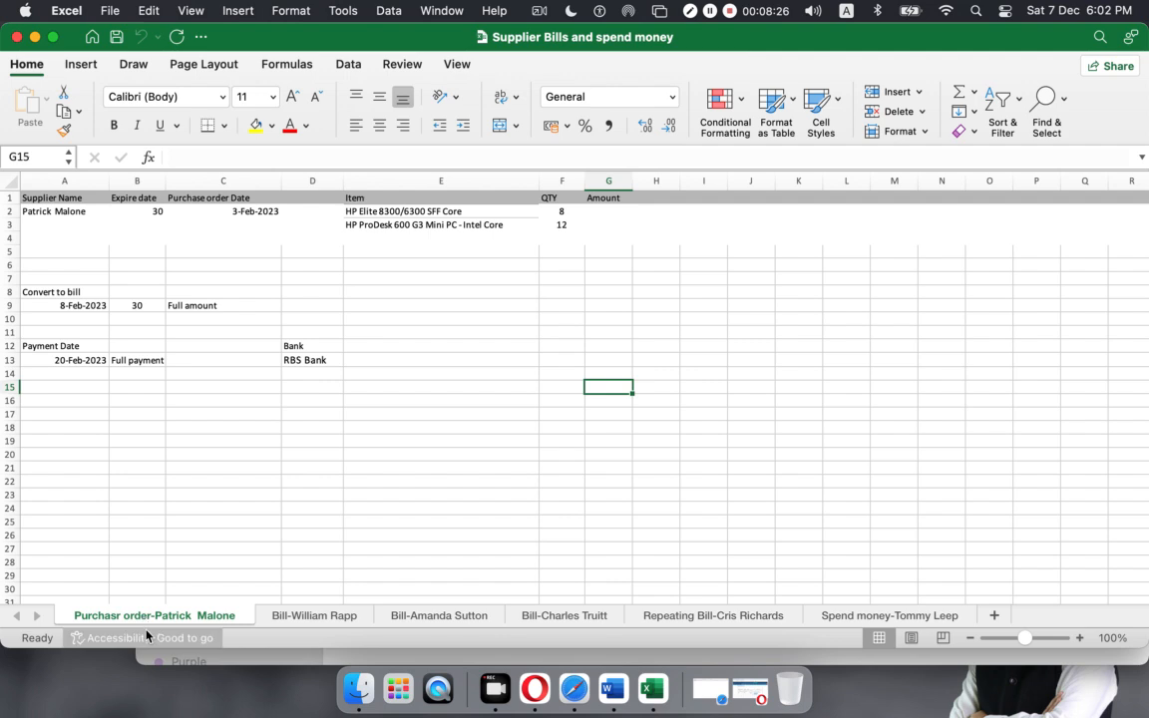
# - Examine the purchase order sheet's supplier, expiry days, purchase order date and items
pyautogui.click(53, 210)
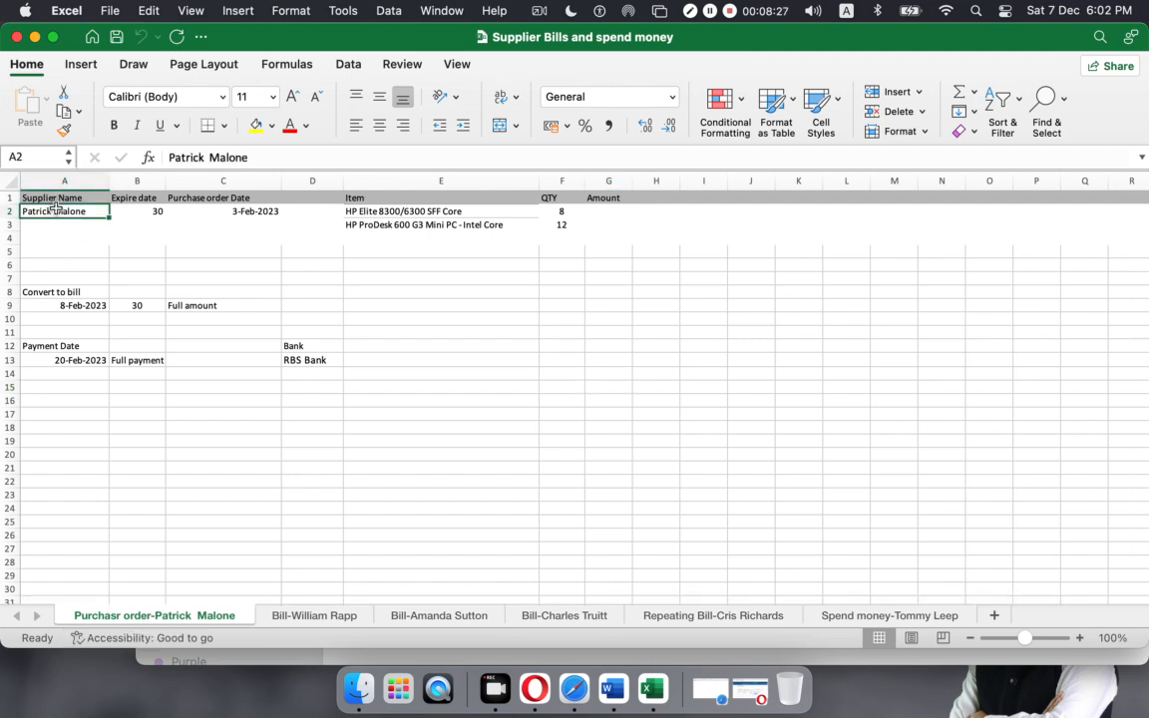
pyautogui.click(138, 210)
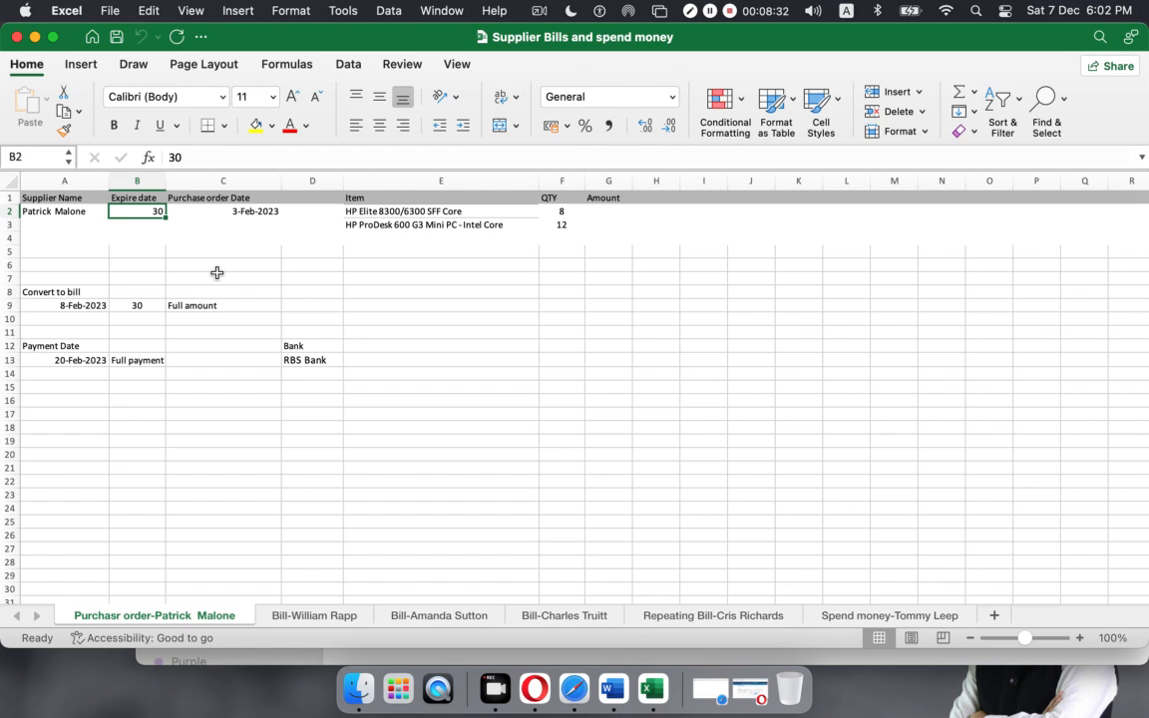
pyautogui.click(228, 211)
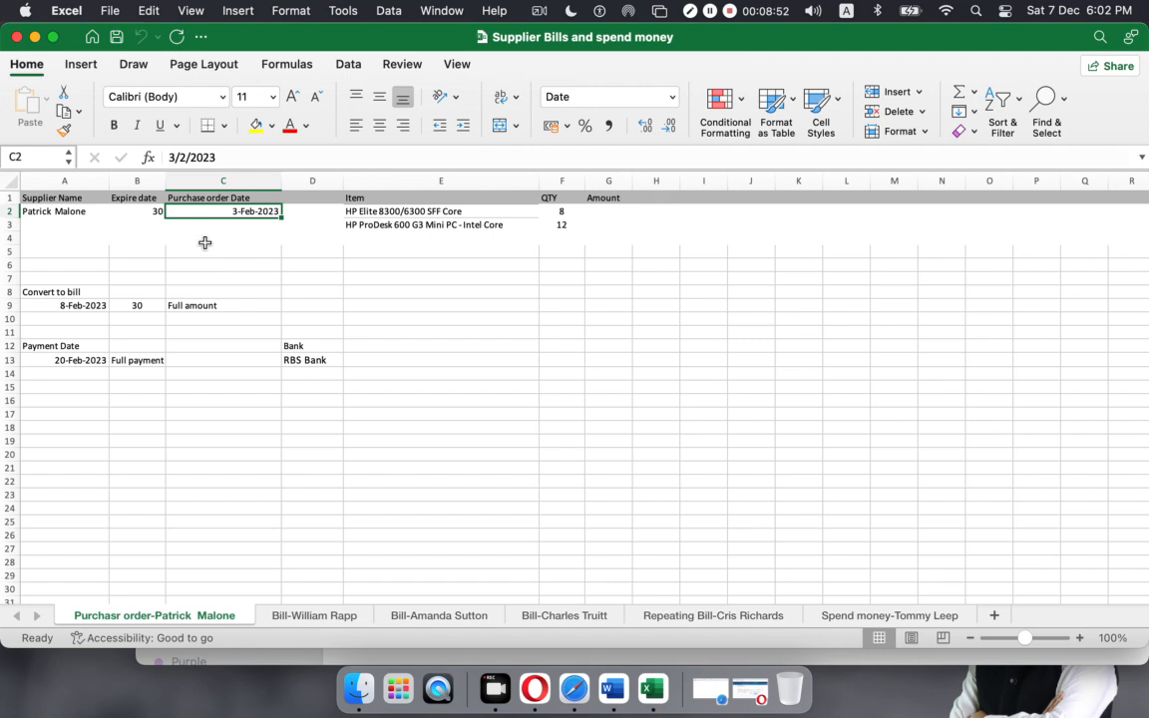
pyautogui.click(149, 223)
pyautogui.click(223, 214)
pyautogui.click(407, 224)
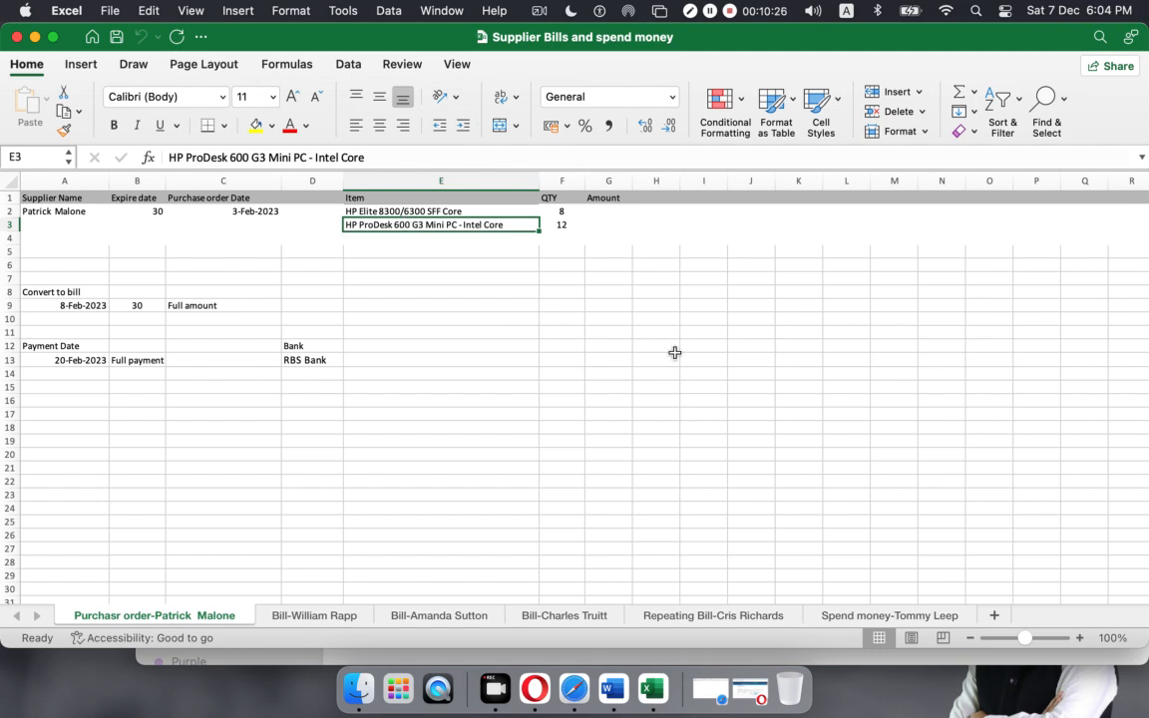
# - Close the supplier bills workbook, switch back to Xero in Opera and dismiss the customer payment options prompt
pyautogui.click(16, 37)
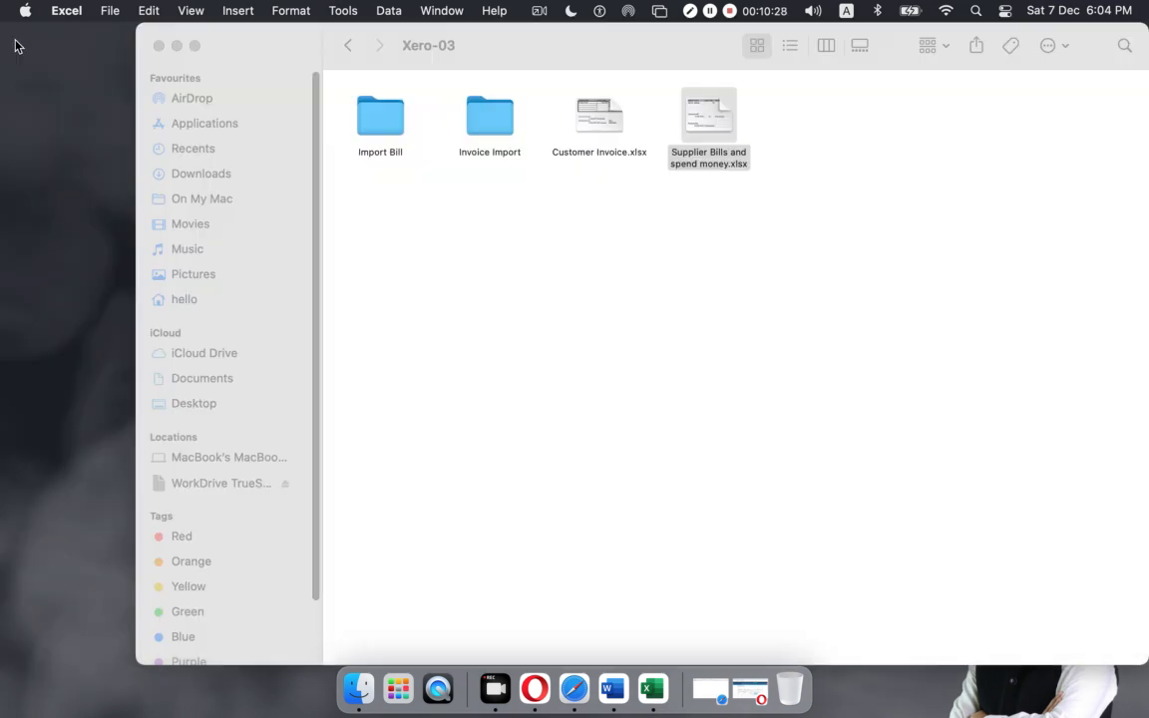
pyautogui.click(508, 299)
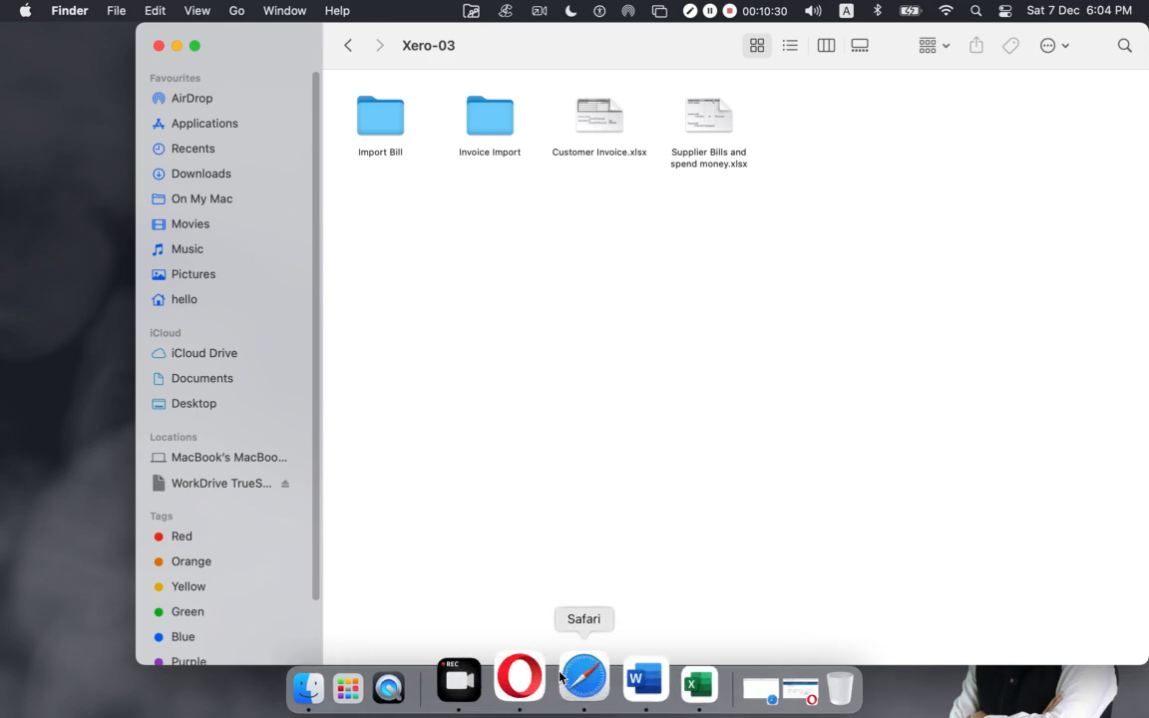
pyautogui.click(543, 677)
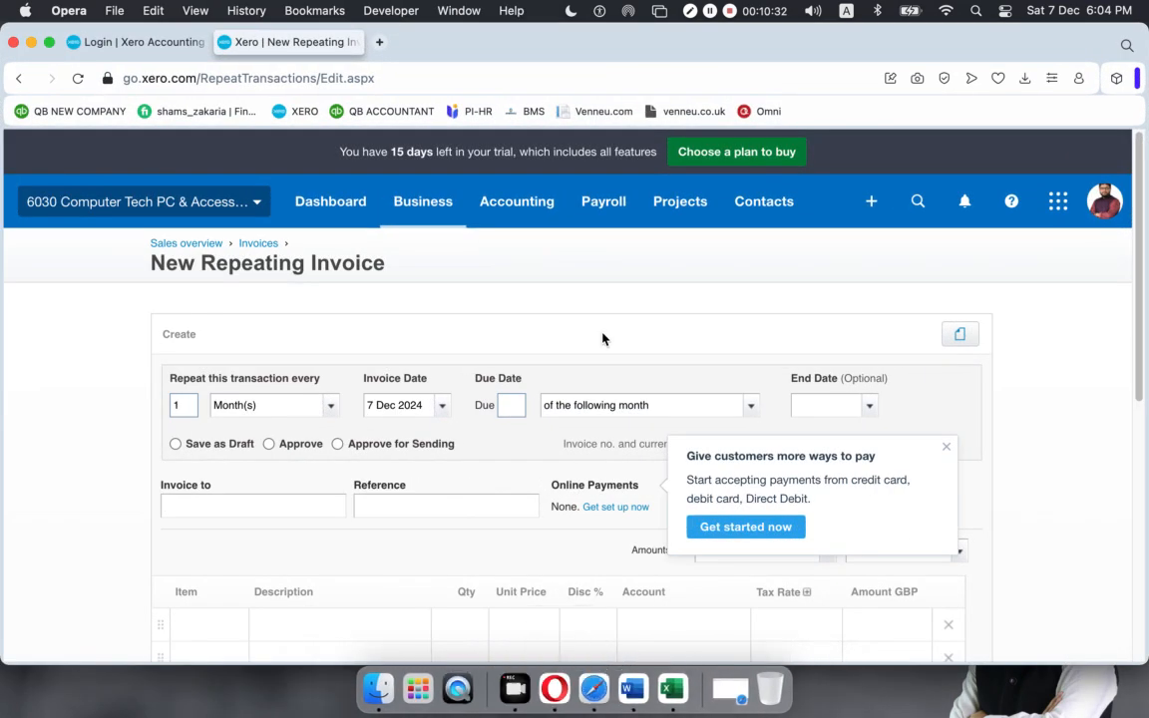
pyautogui.click(945, 446)
pyautogui.click(445, 202)
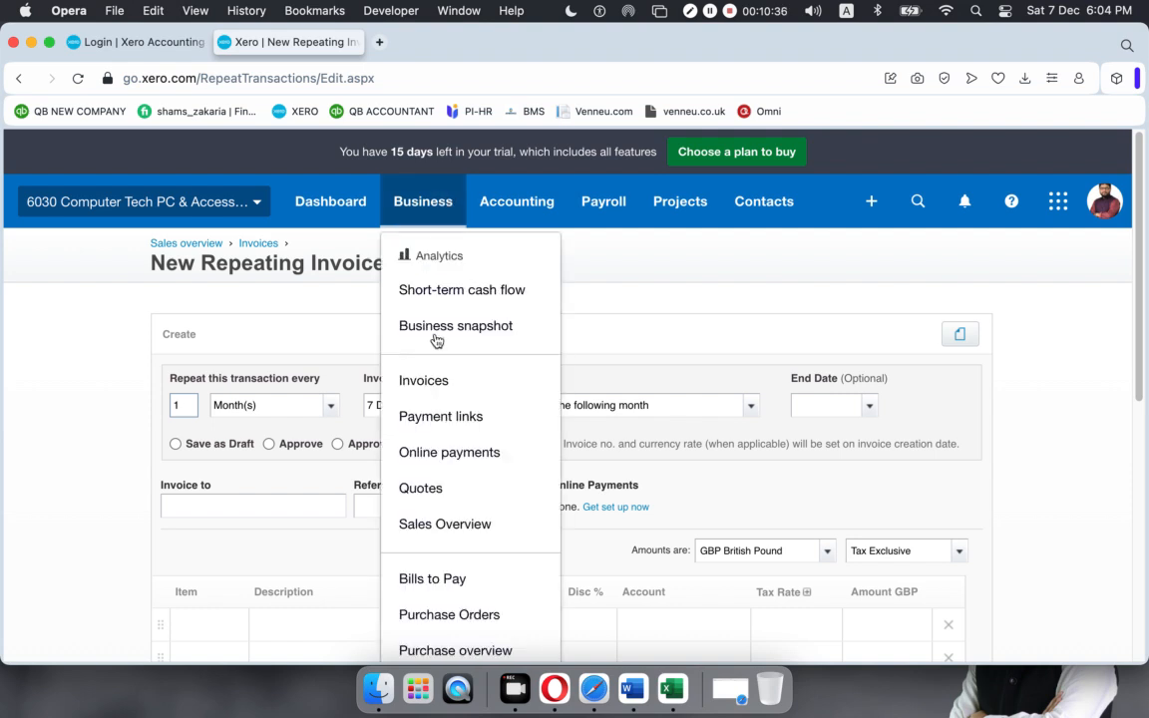
pyautogui.click(443, 615)
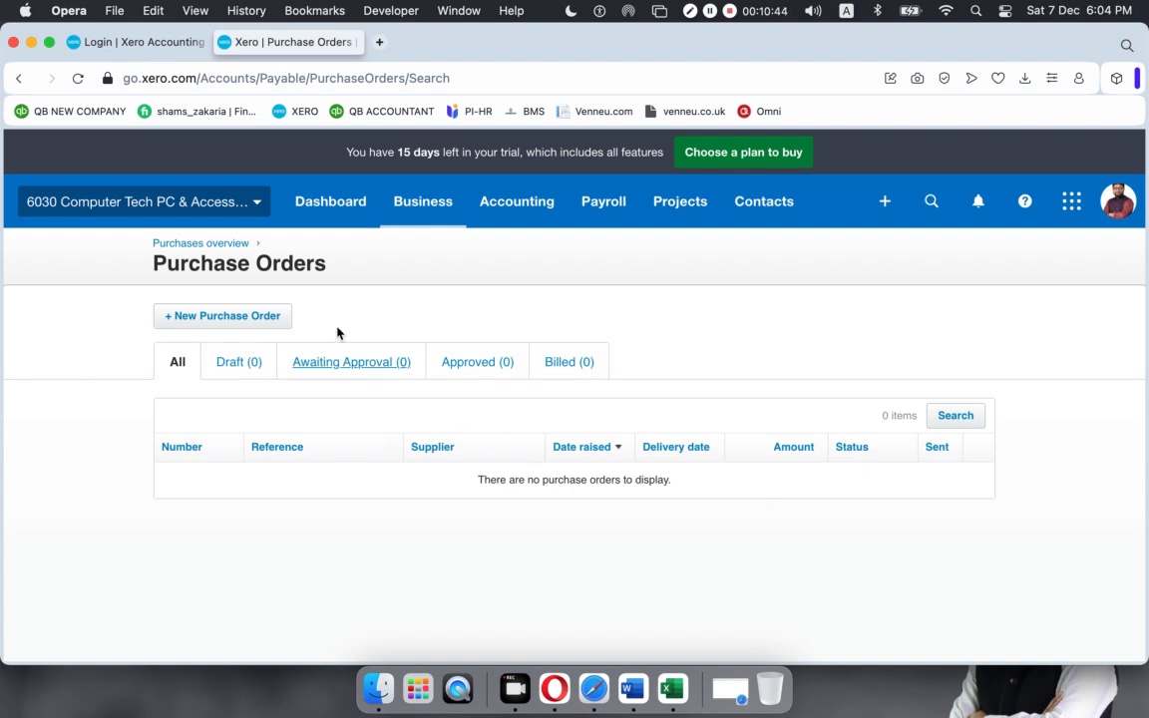
pyautogui.click(208, 315)
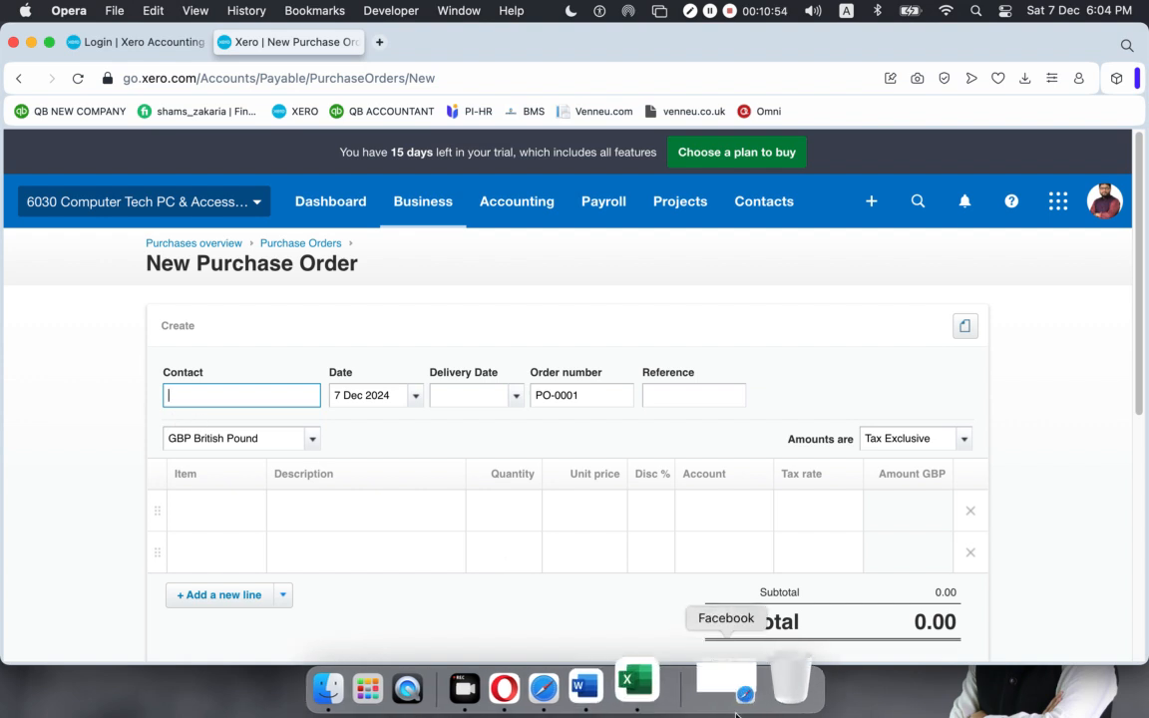
# - Reopen the Supplier Bills and spend money workbook in Excel, enlarge its window and minimise it to return to Xero
pyautogui.click(667, 686)
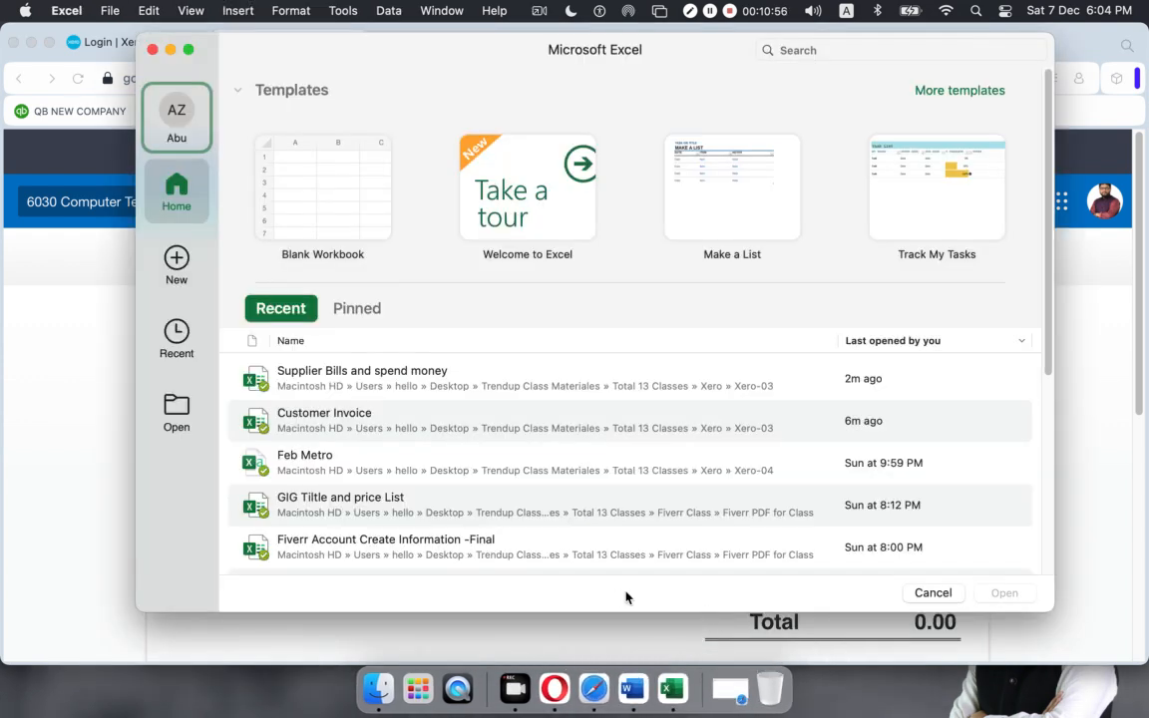
pyautogui.click(377, 376)
pyautogui.click(1002, 592)
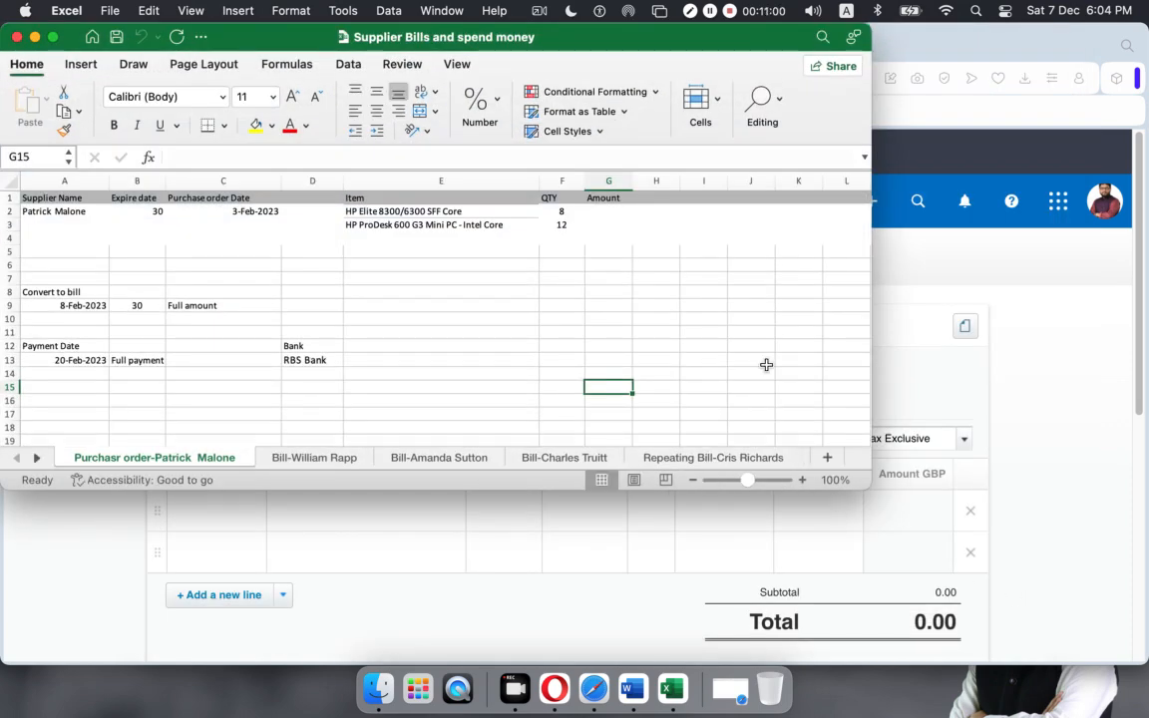
pyautogui.moveTo(864, 486); pyautogui.dragTo(1113, 607)
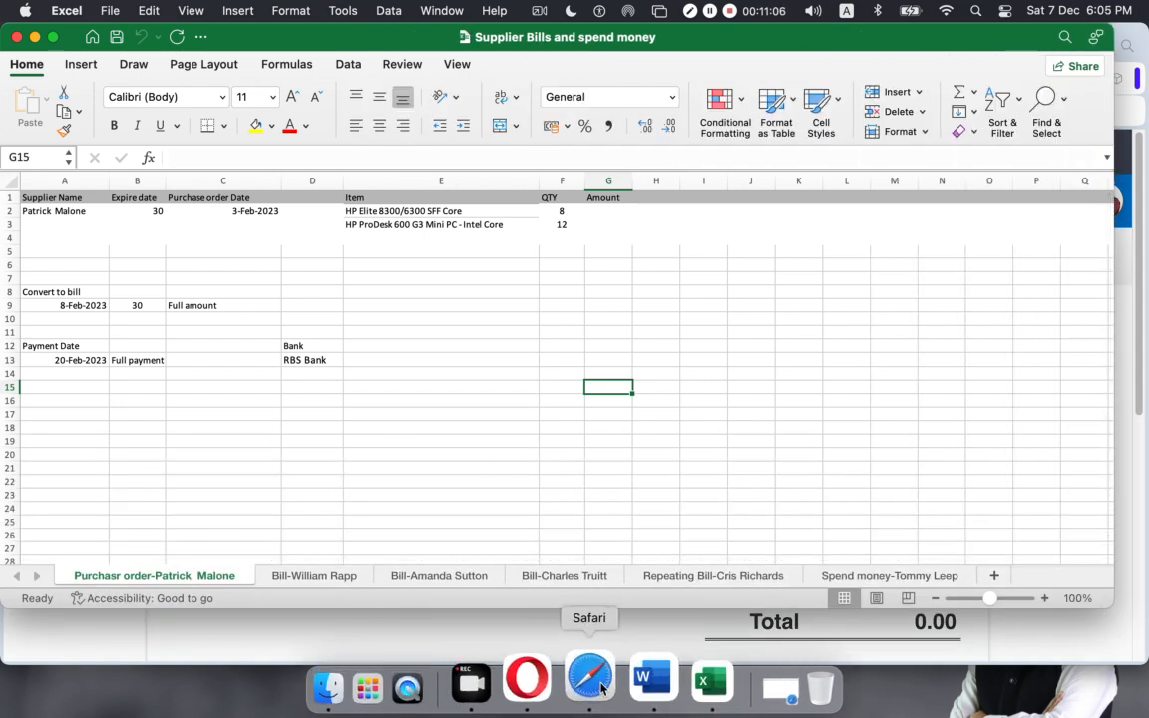
pyautogui.click(552, 680)
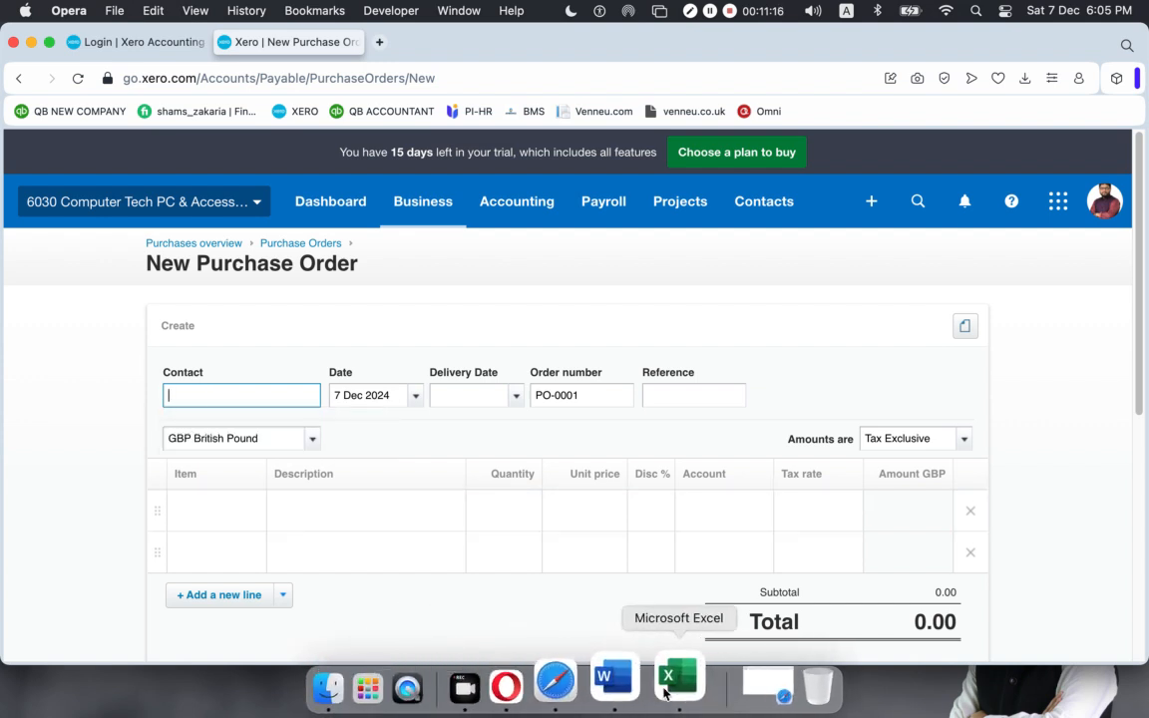
pyautogui.click(674, 689)
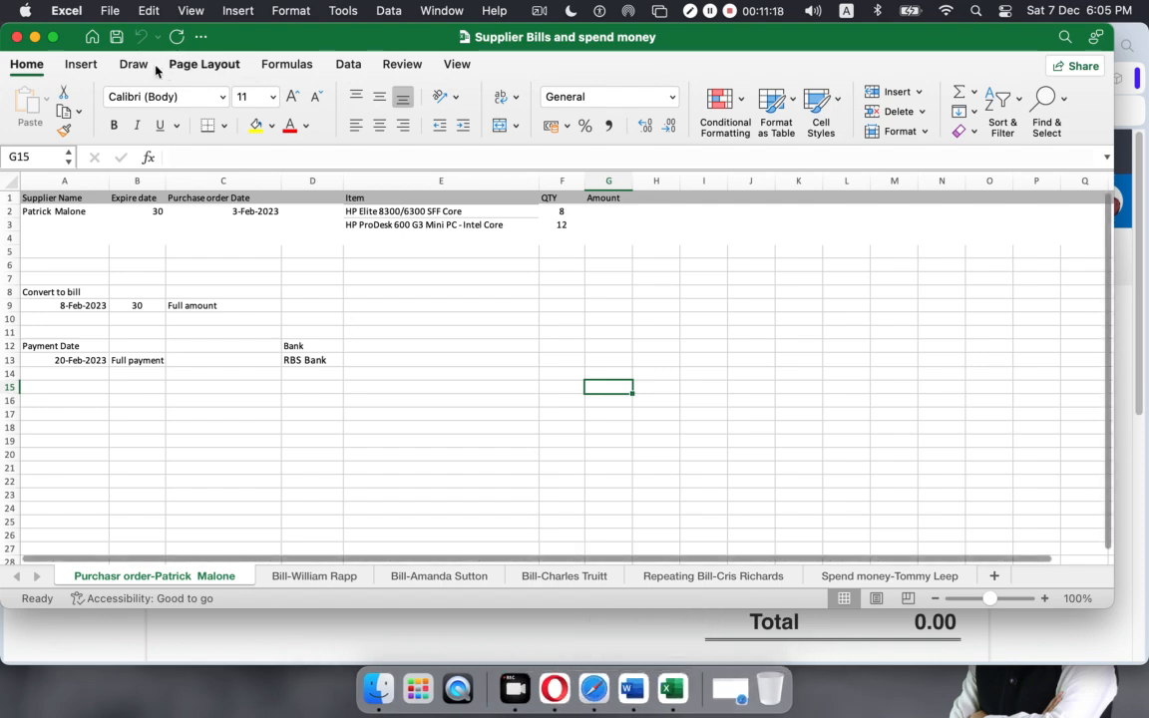
pyautogui.click(35, 37)
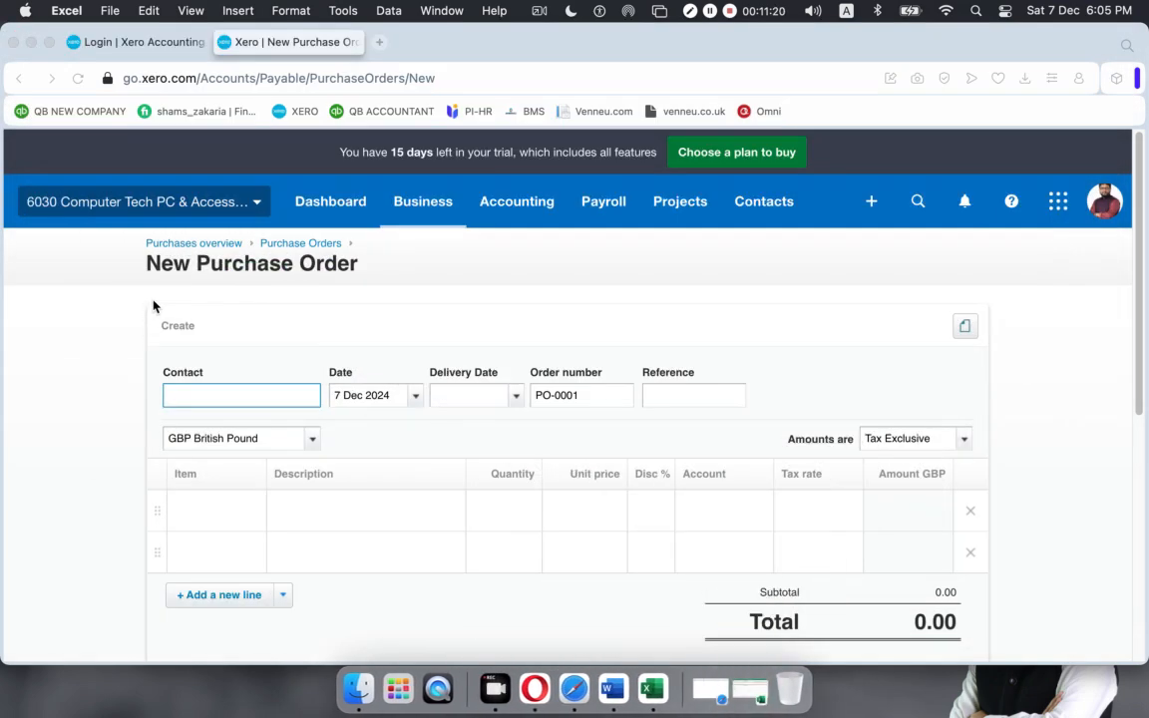
# - Switch to the 5370 Computer Tech PC & Accessories organisation and open its Purchase Orders list
pyautogui.click(254, 204)
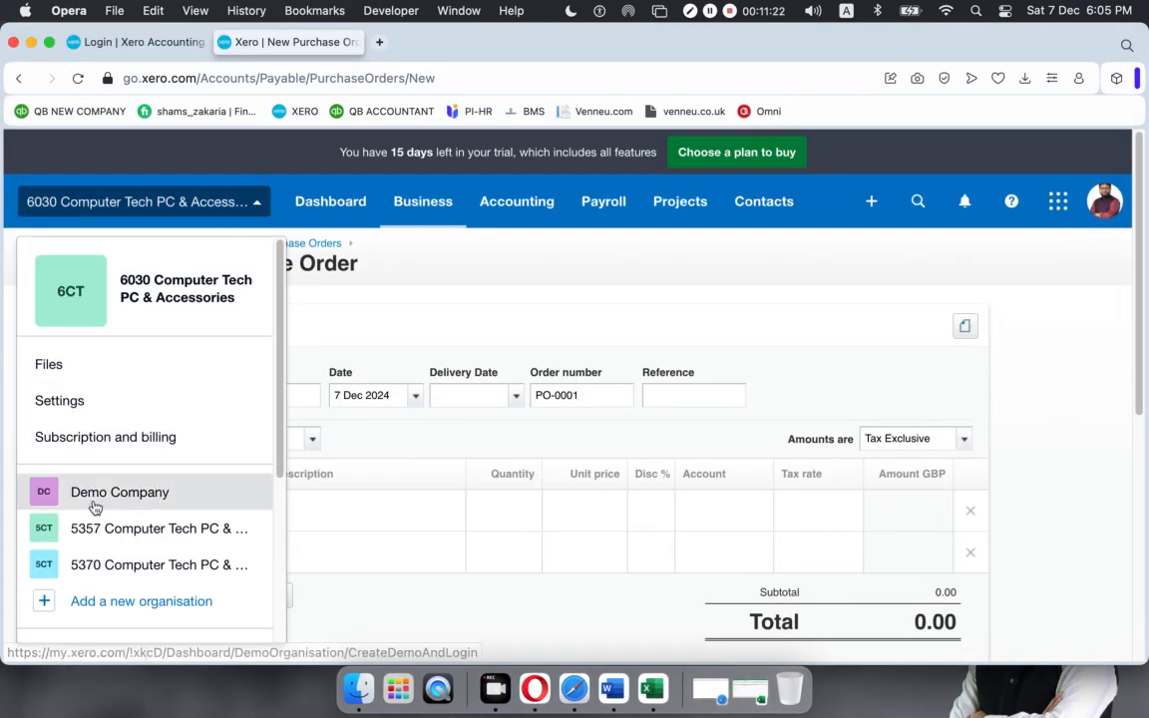
pyautogui.click(107, 569)
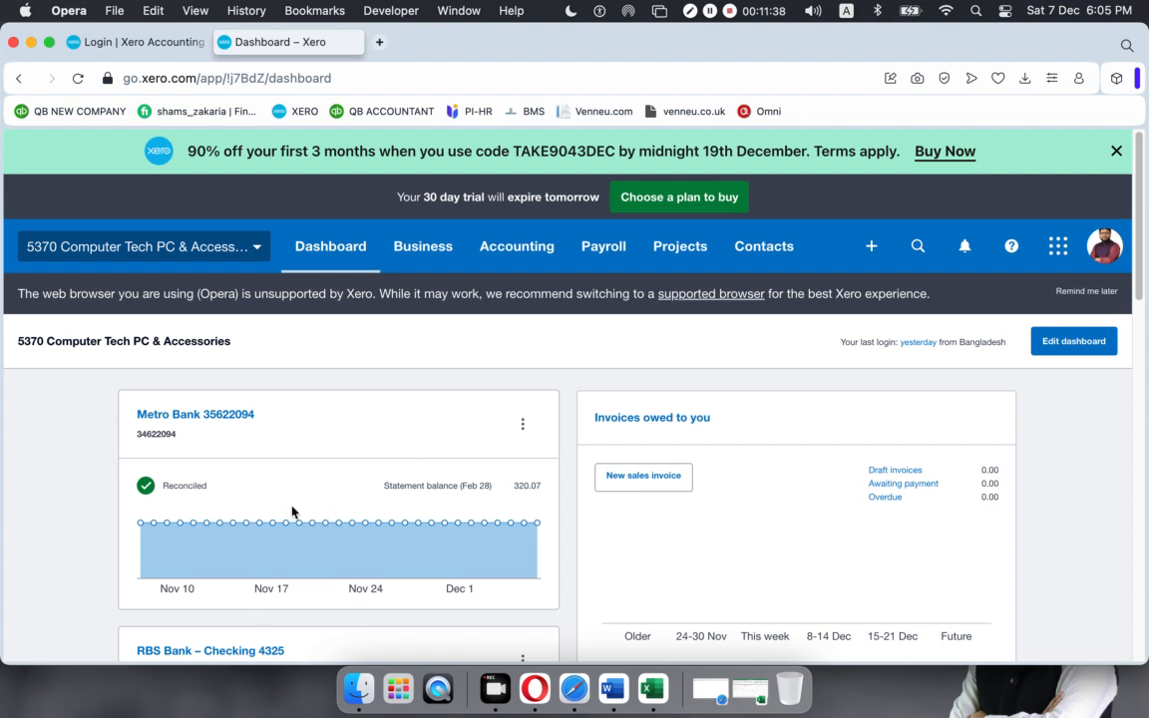
pyautogui.click(419, 246)
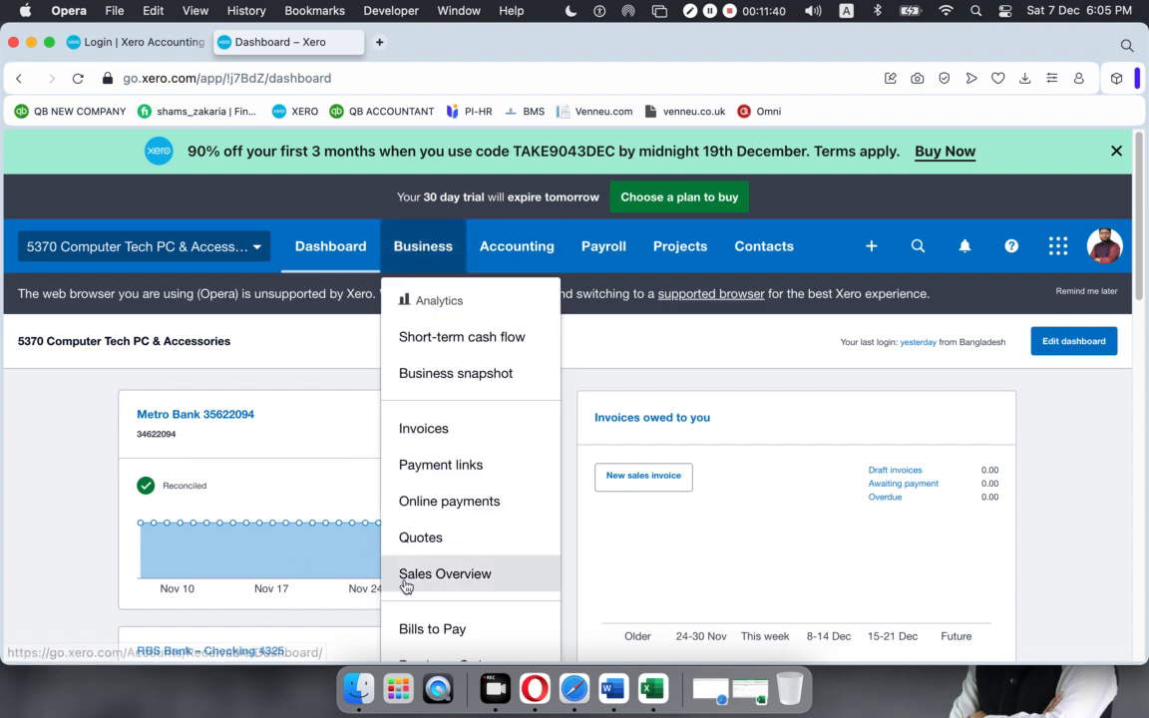
pyautogui.scroll(-2, 429, 598)
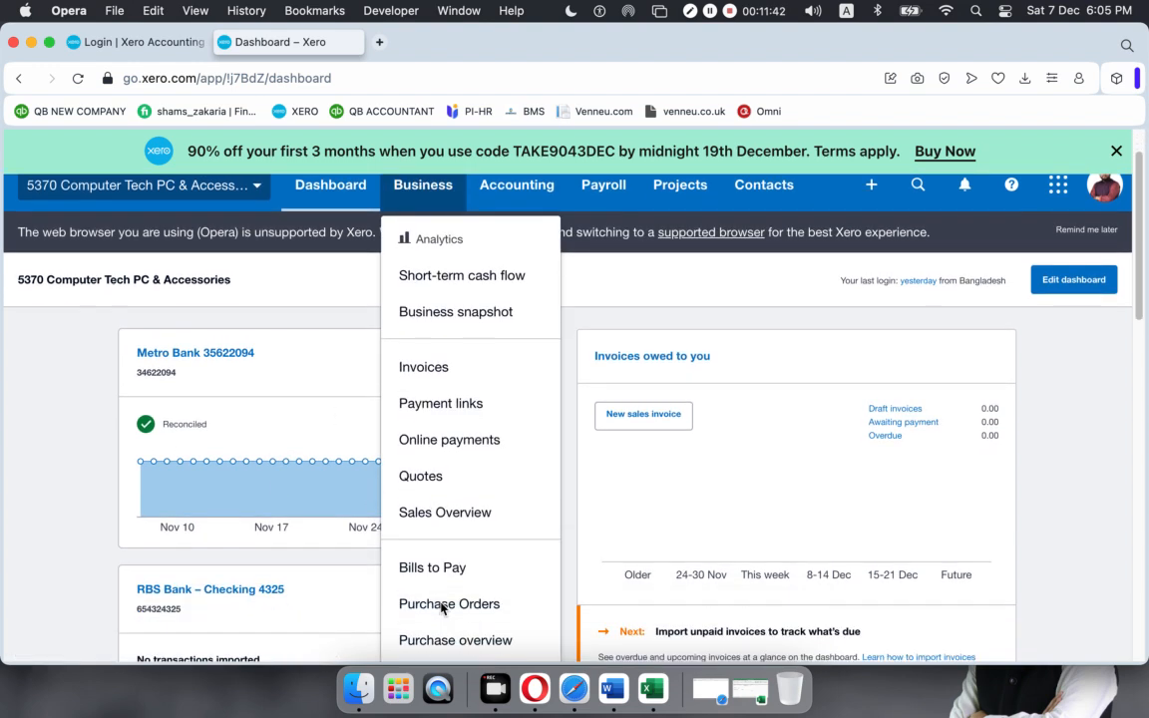
pyautogui.click(441, 605)
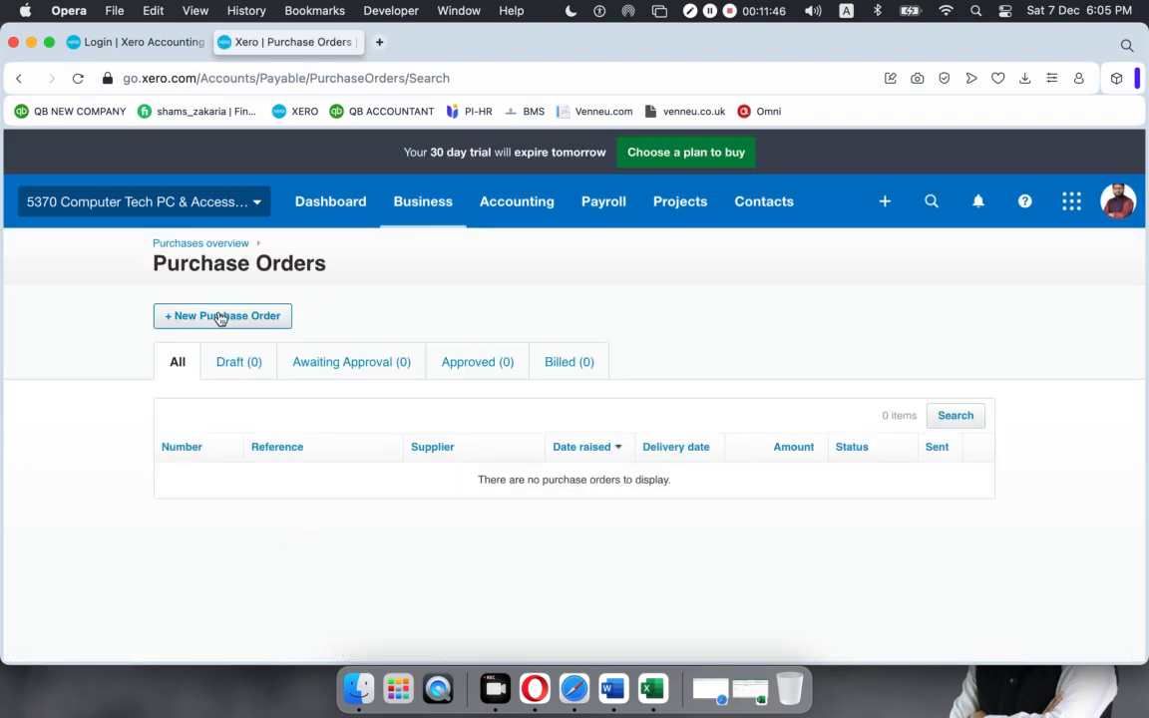
# - Start a new purchase order and select the supplier from the workbook's purchase order sheet as its contact
pyautogui.click(223, 316)
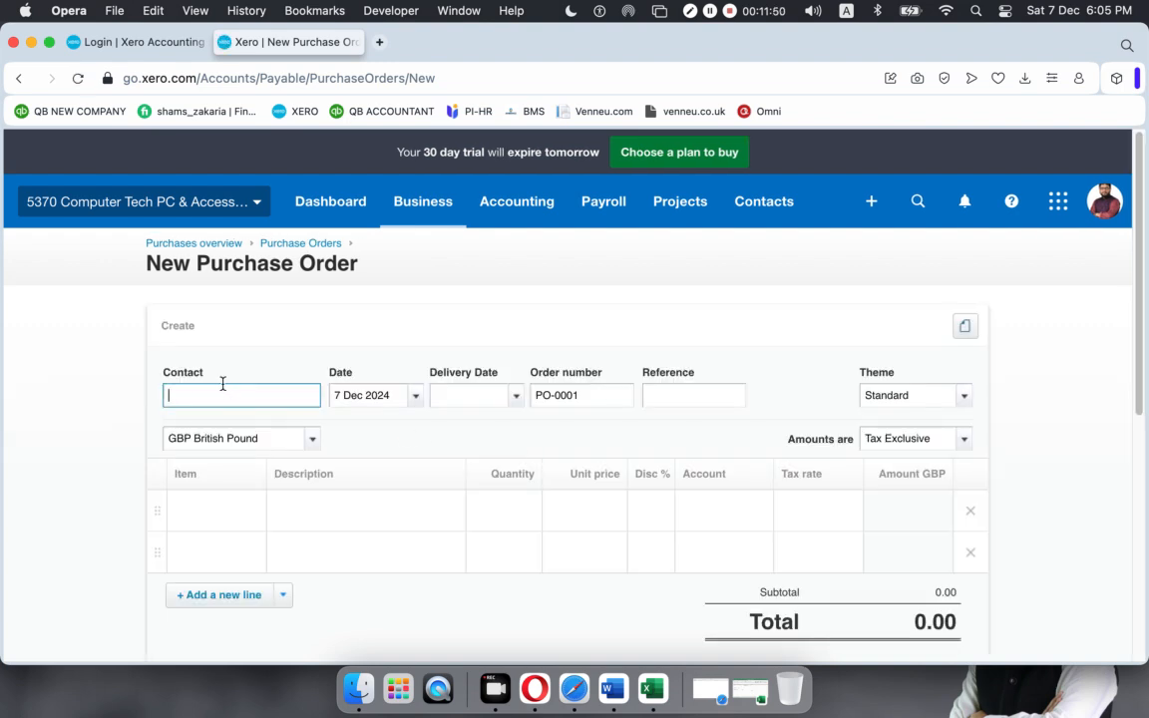
pyautogui.write('P')
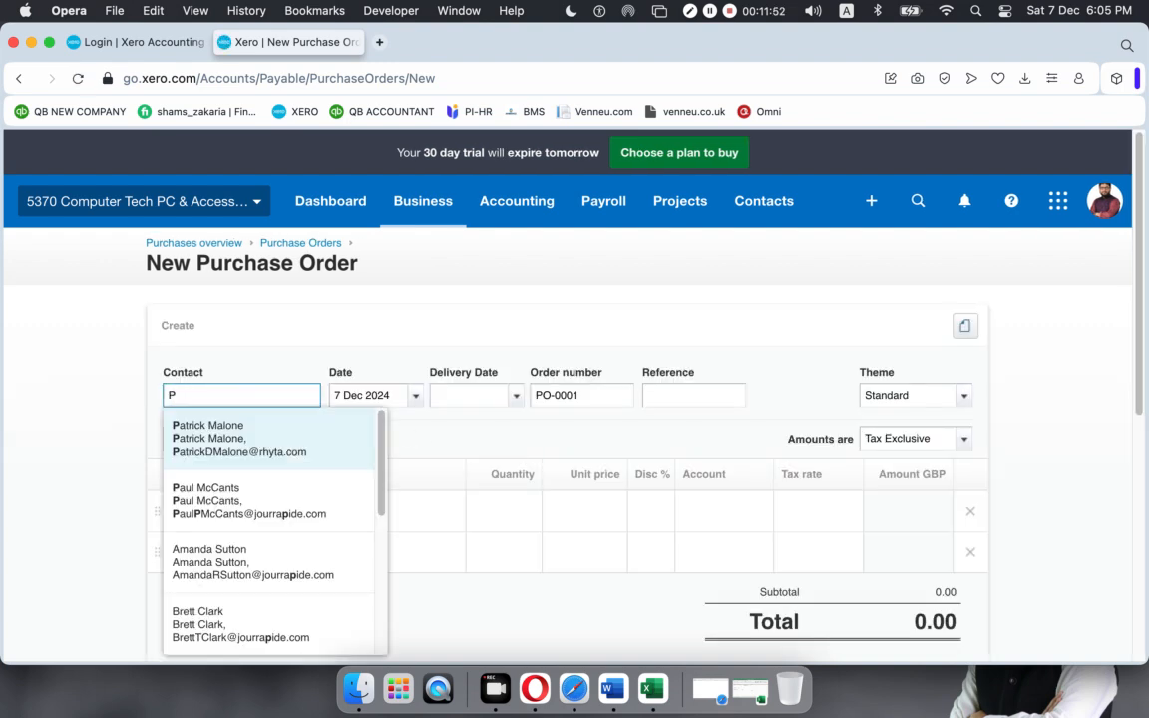
pyautogui.click(220, 437)
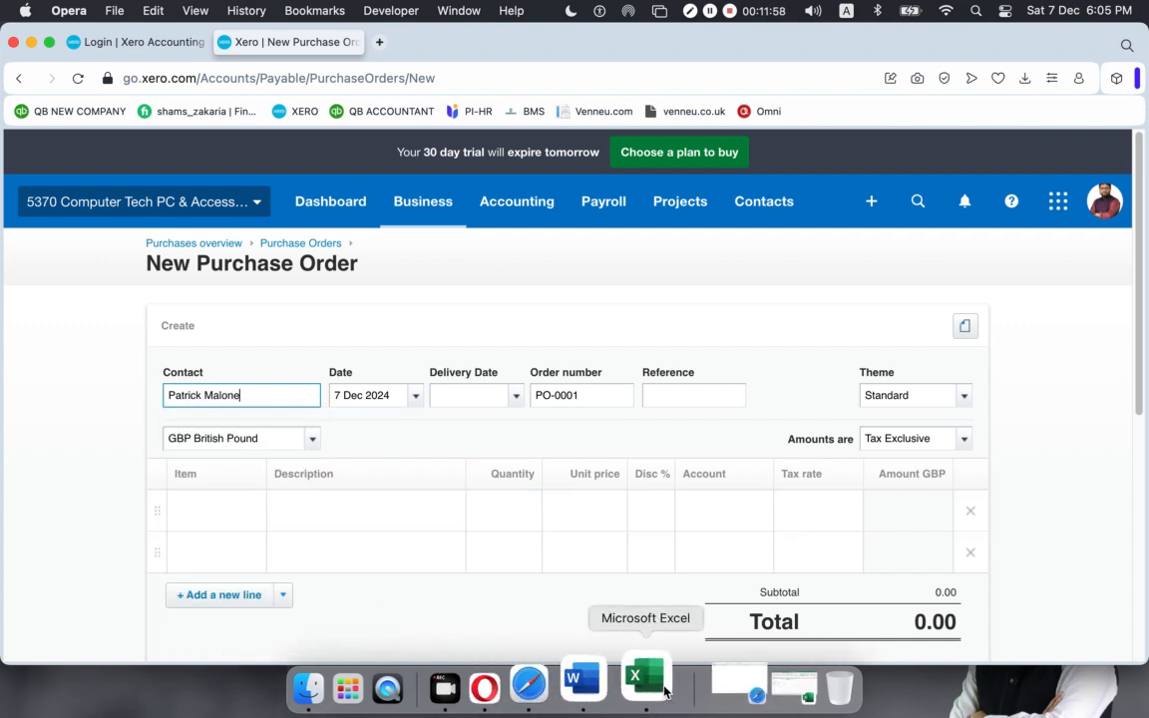
# - Check the purchase order sheet in Excel, return to Xero and set the purchase order date to 4 Dec 2024
pyautogui.click(795, 686)
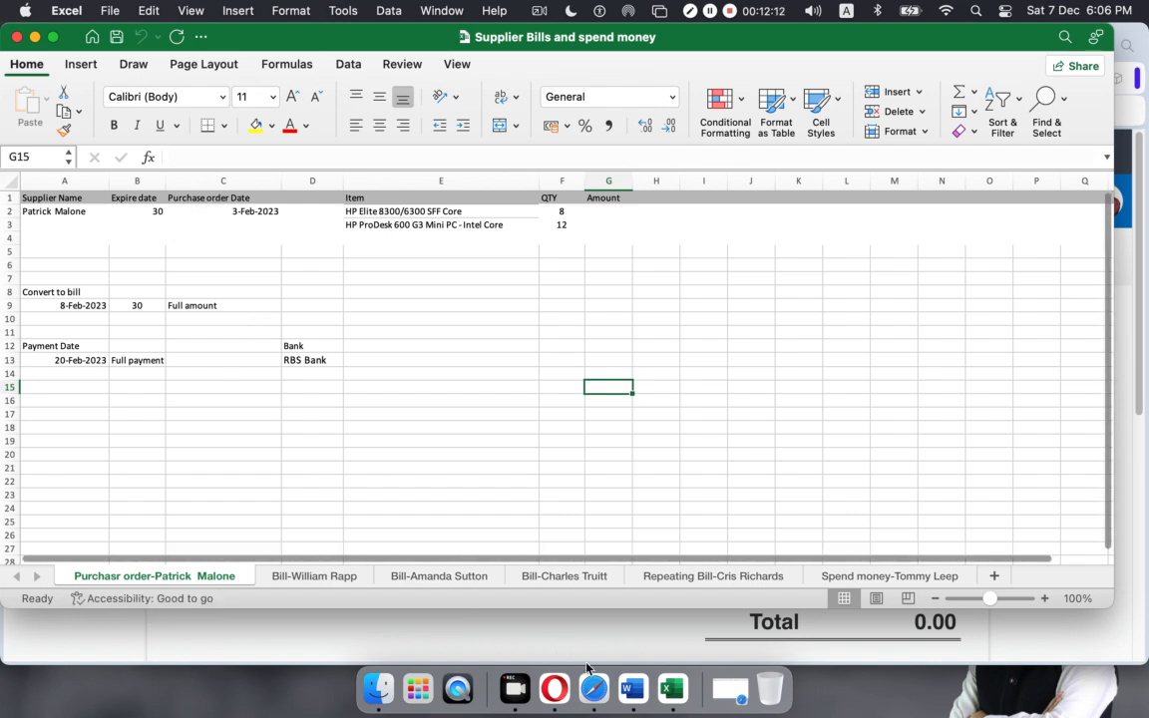
pyautogui.click(529, 680)
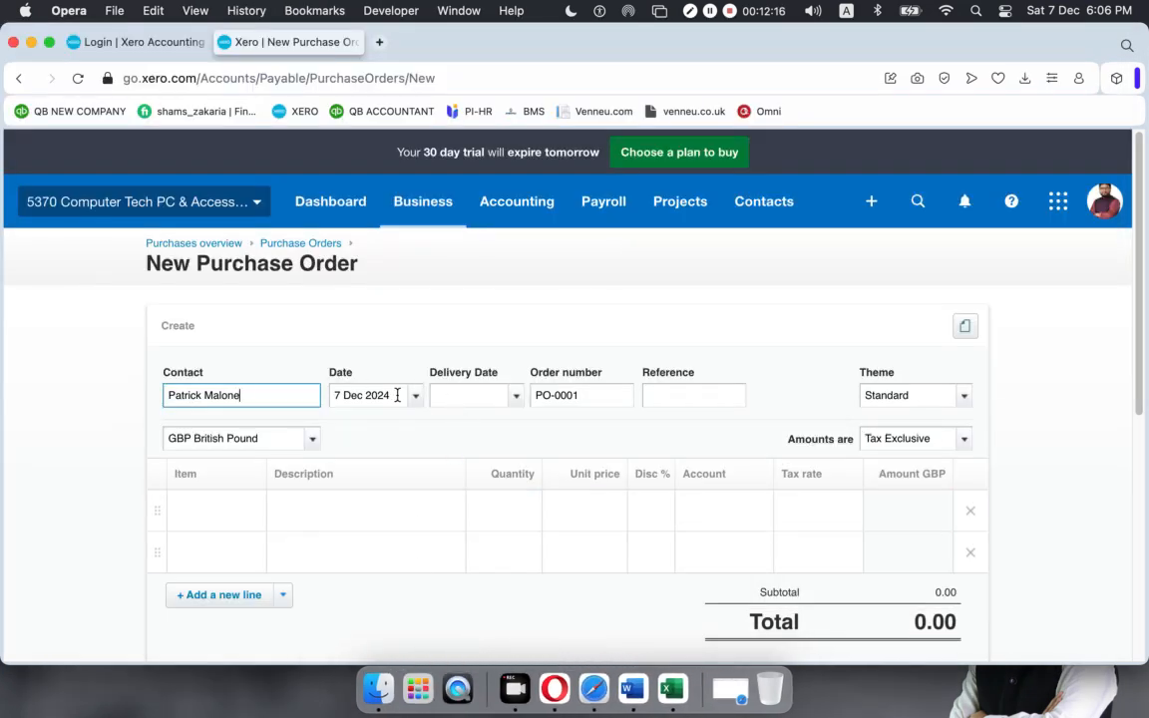
pyautogui.click(415, 396)
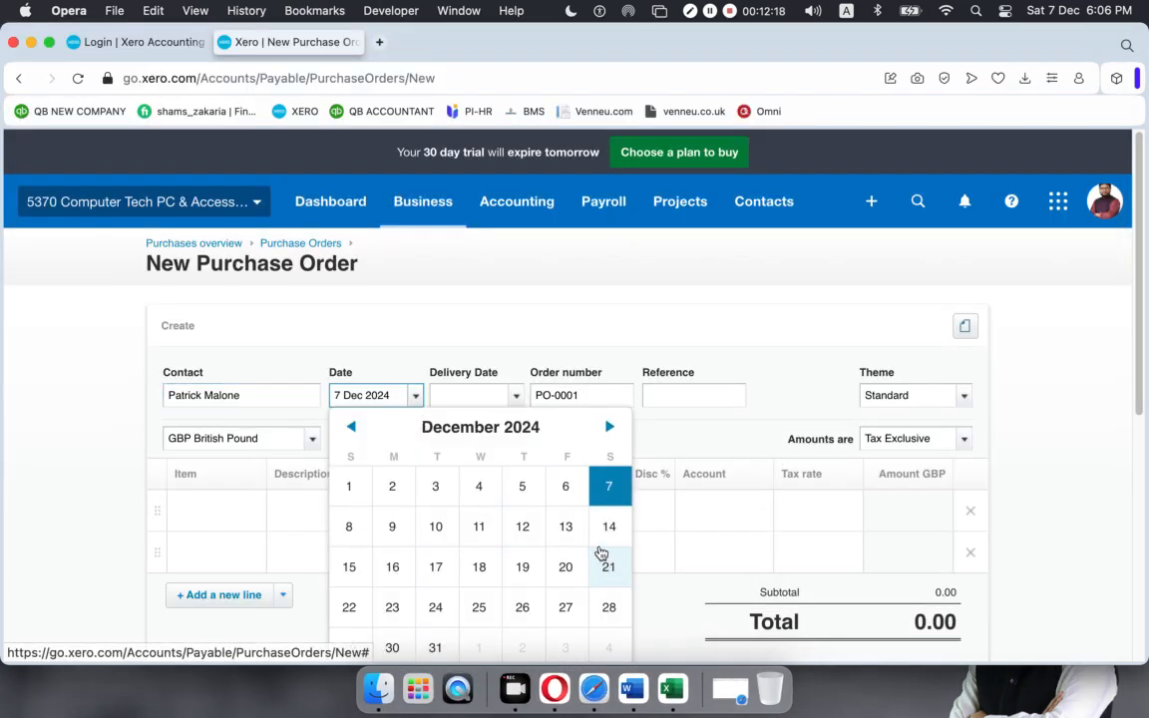
pyautogui.click(481, 493)
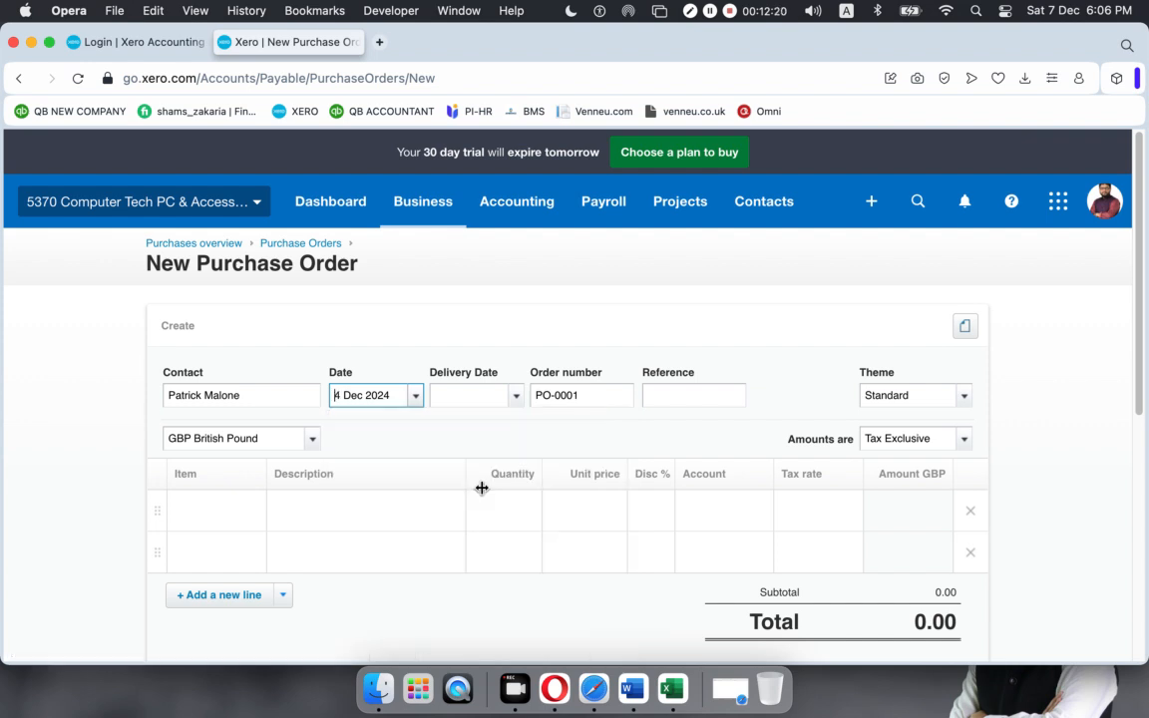
# - Leave the delivery date blank and enter the purchase order's reference number
pyautogui.click(515, 400)
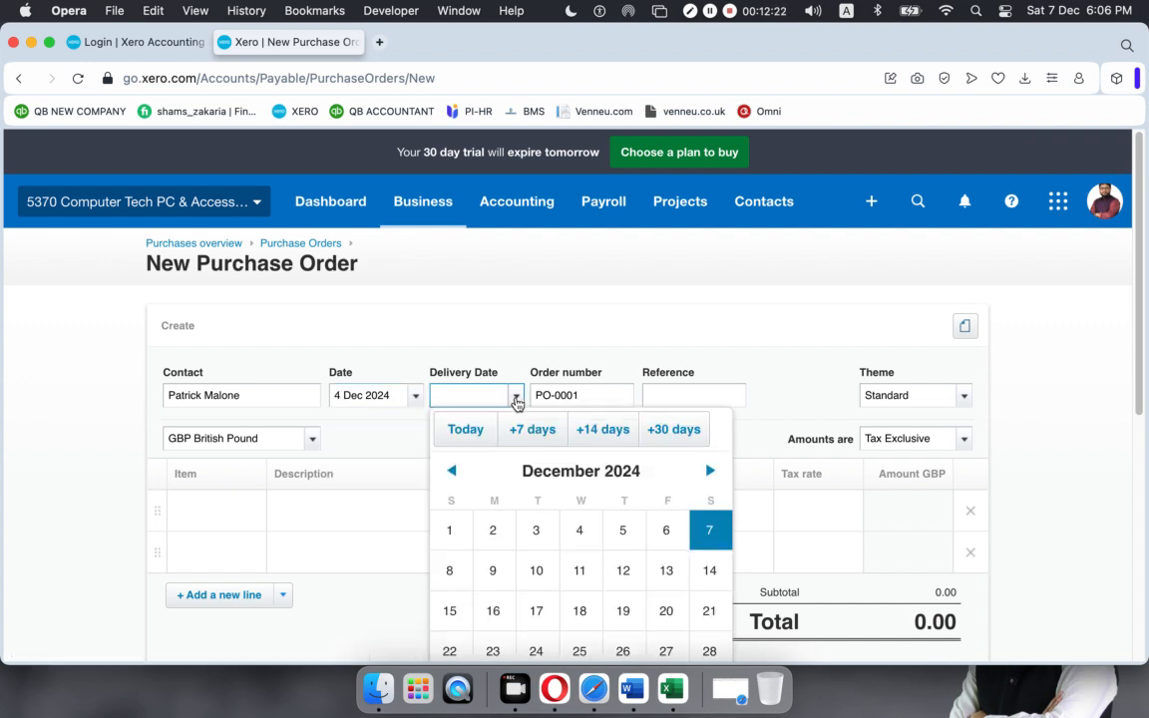
pyautogui.click(515, 400)
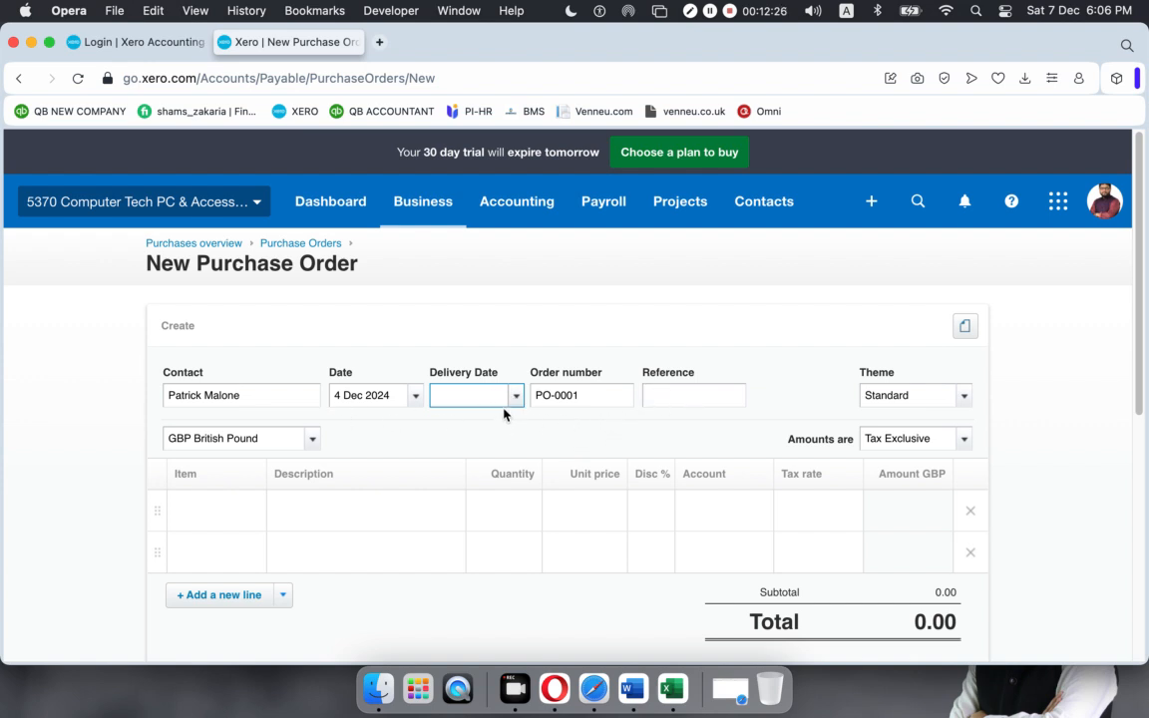
pyautogui.scroll(-1, 475, 414)
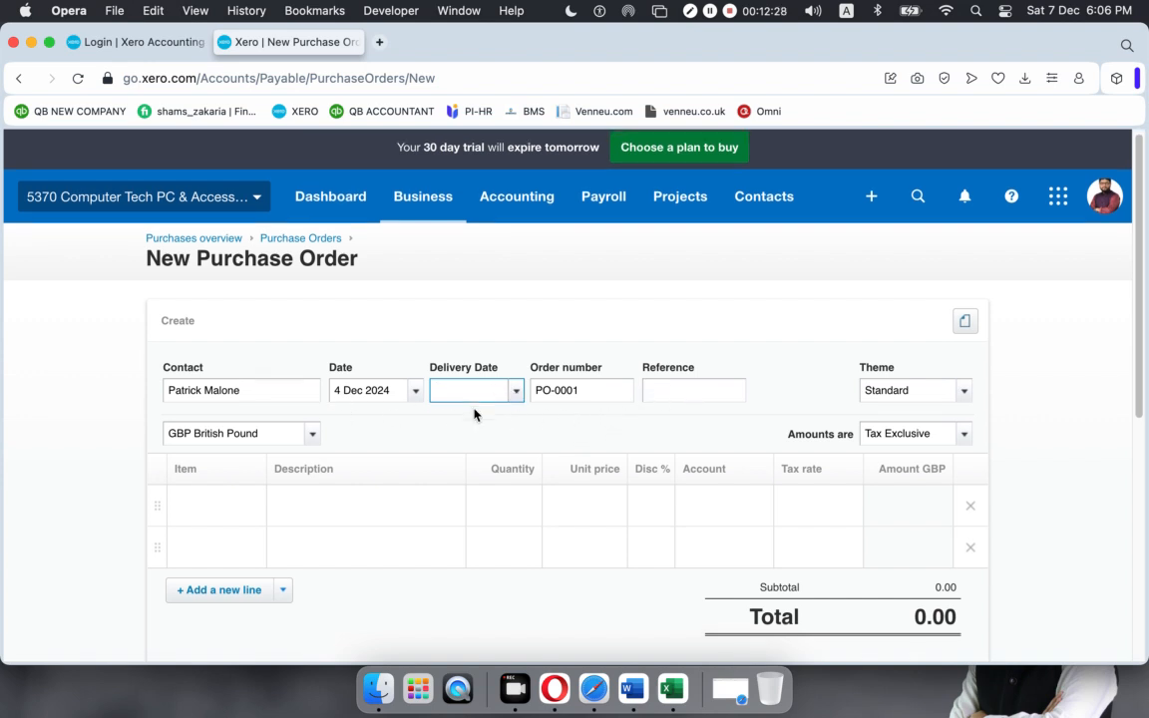
pyautogui.scroll(-1, 474, 412)
pyautogui.click(671, 371)
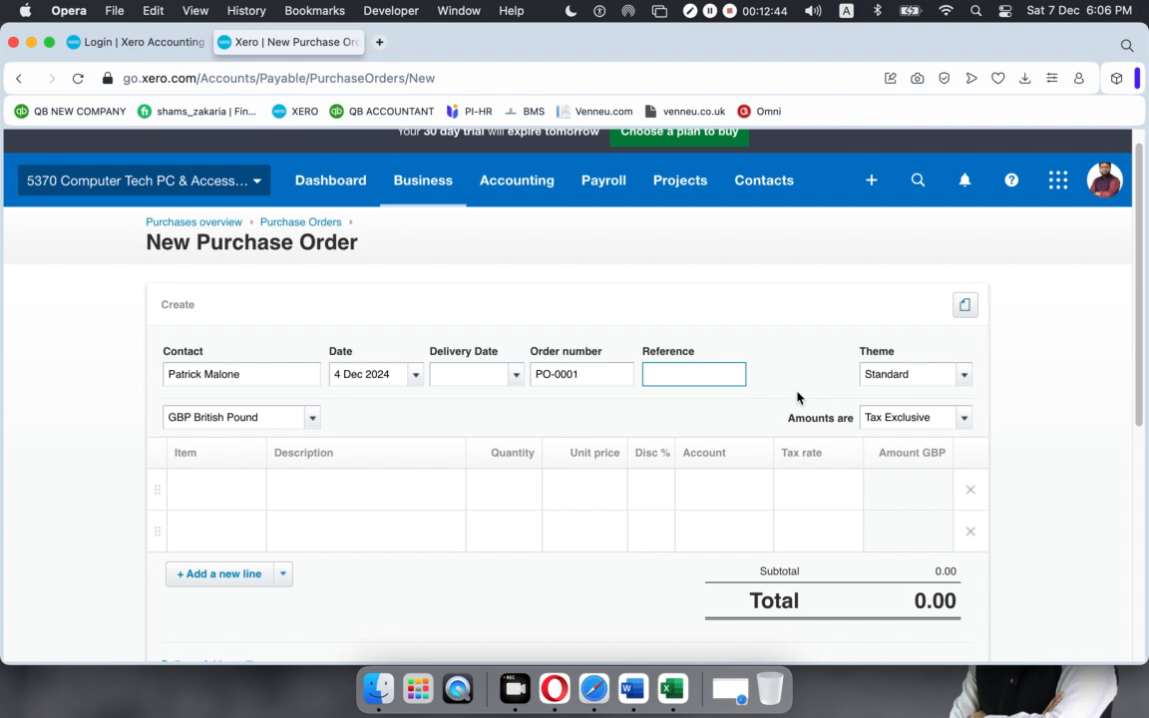
pyautogui.write('PO4532')
# - Look up the first item in the Excel purchase order sheet and select 1002: HP Elite 8300/6300 SFF Core on Xero's first line
pyautogui.click(238, 487)
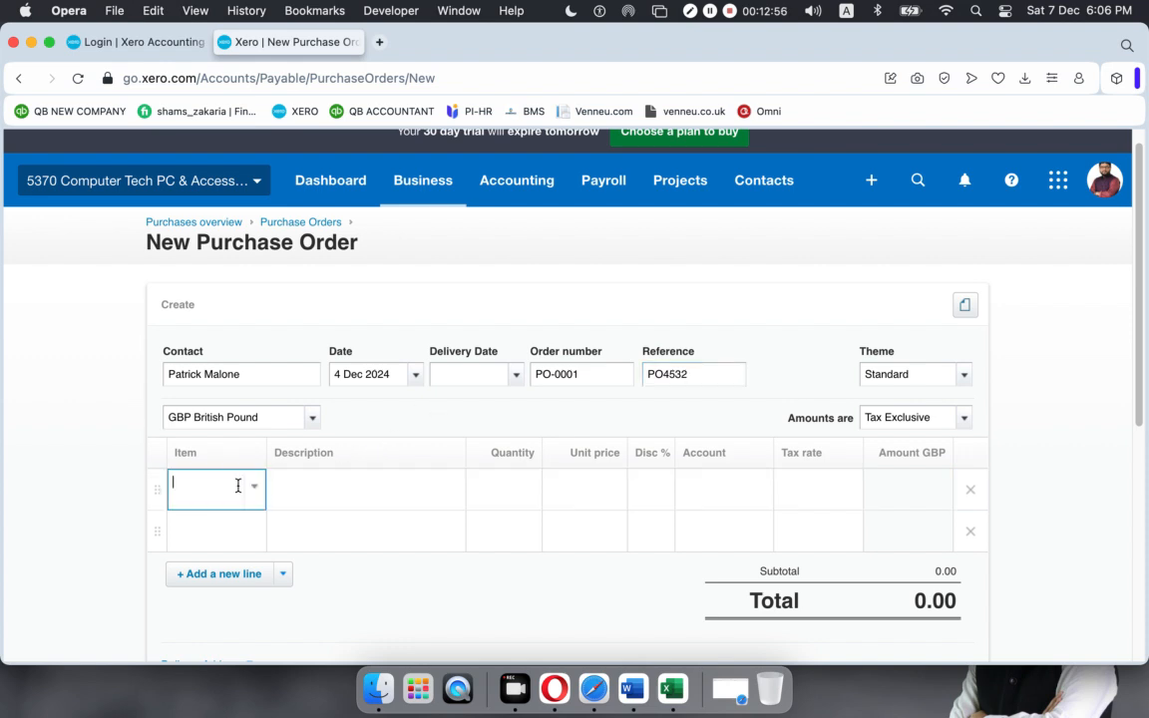
pyautogui.click(666, 686)
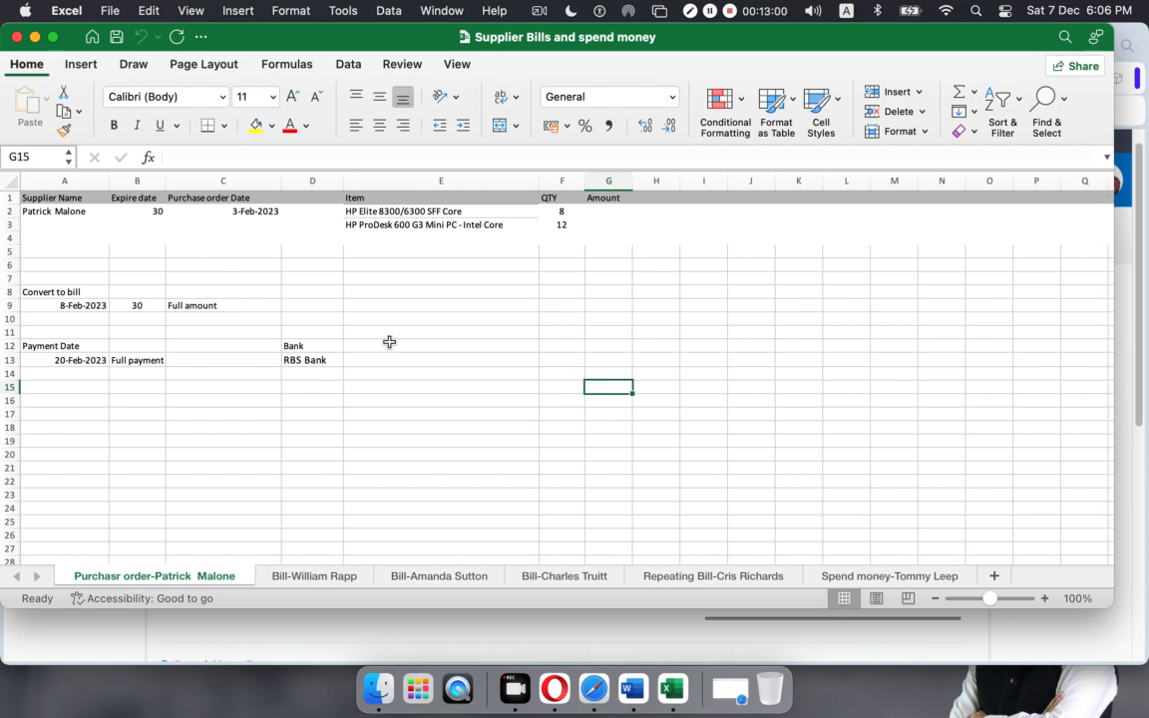
pyautogui.click(367, 212)
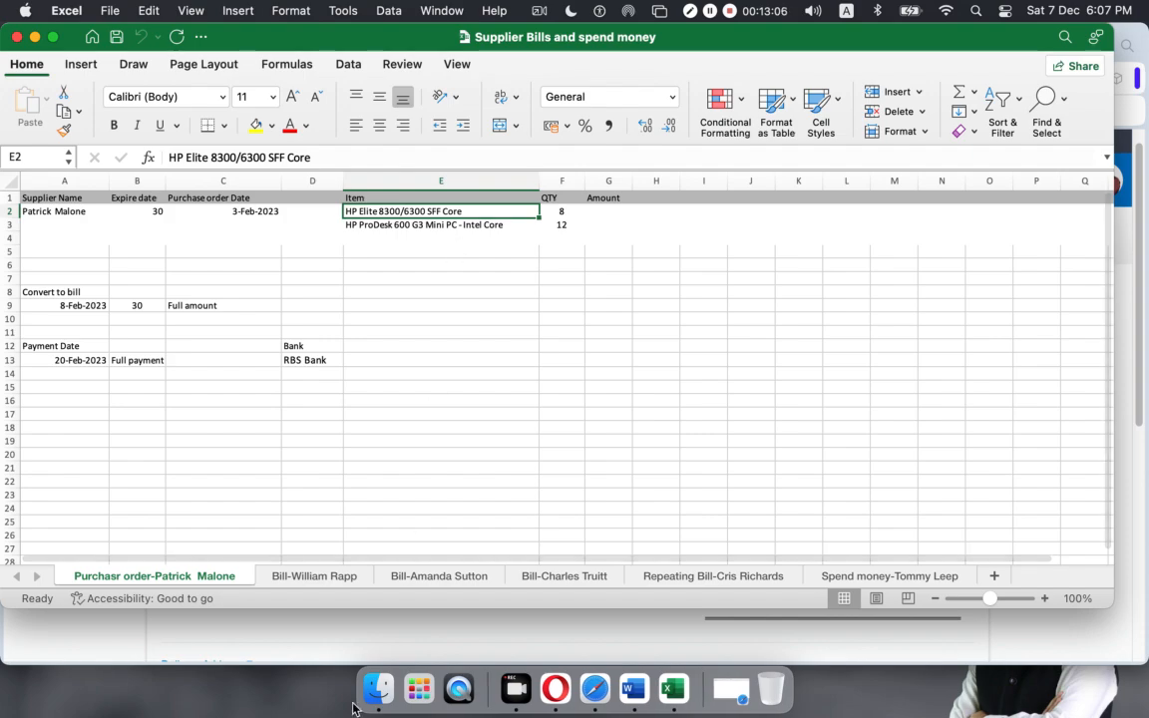
pyautogui.click(597, 677)
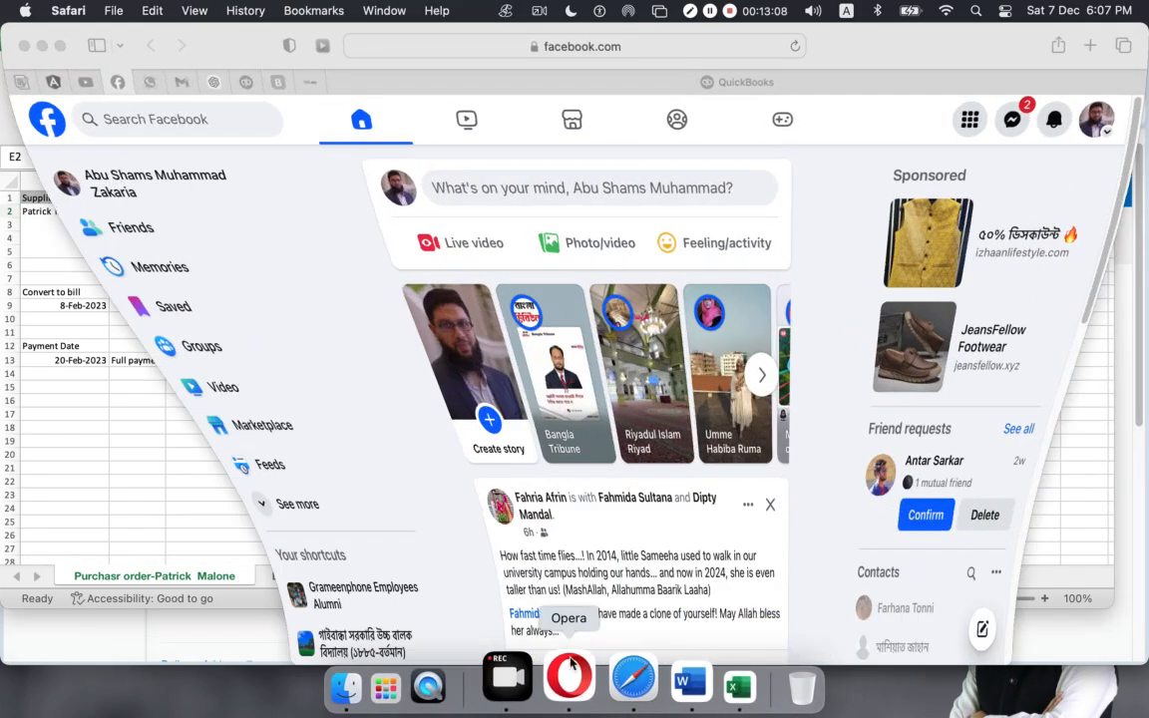
pyautogui.click(584, 692)
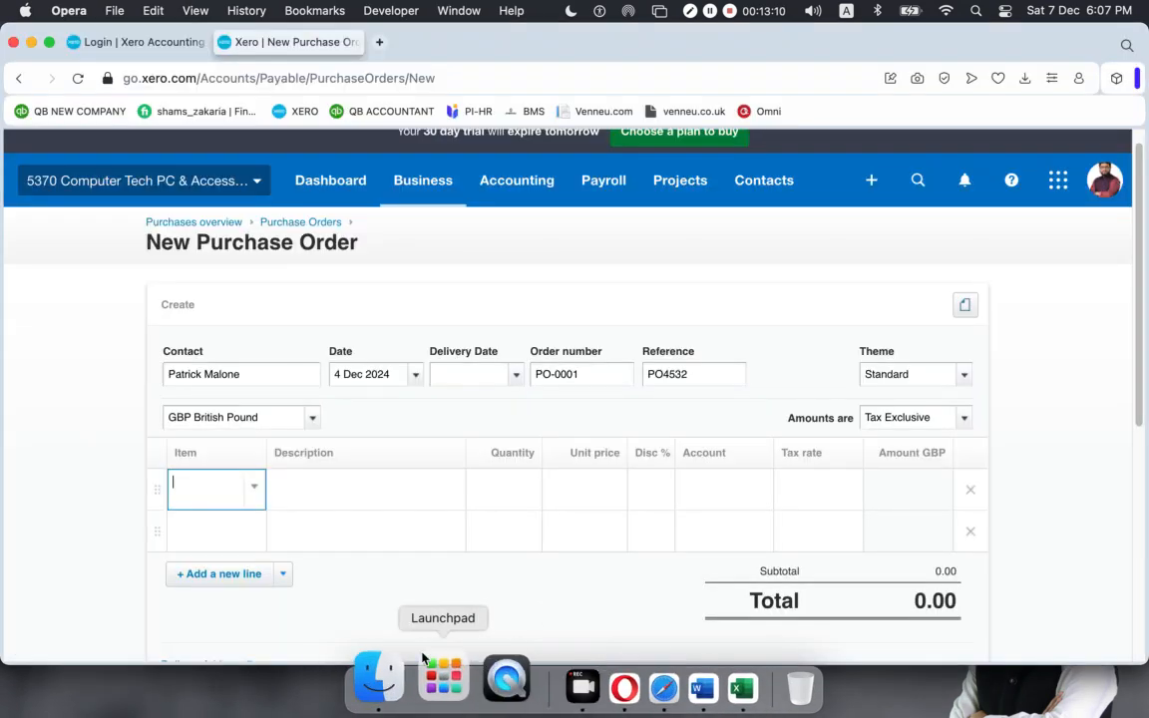
pyautogui.click(258, 490)
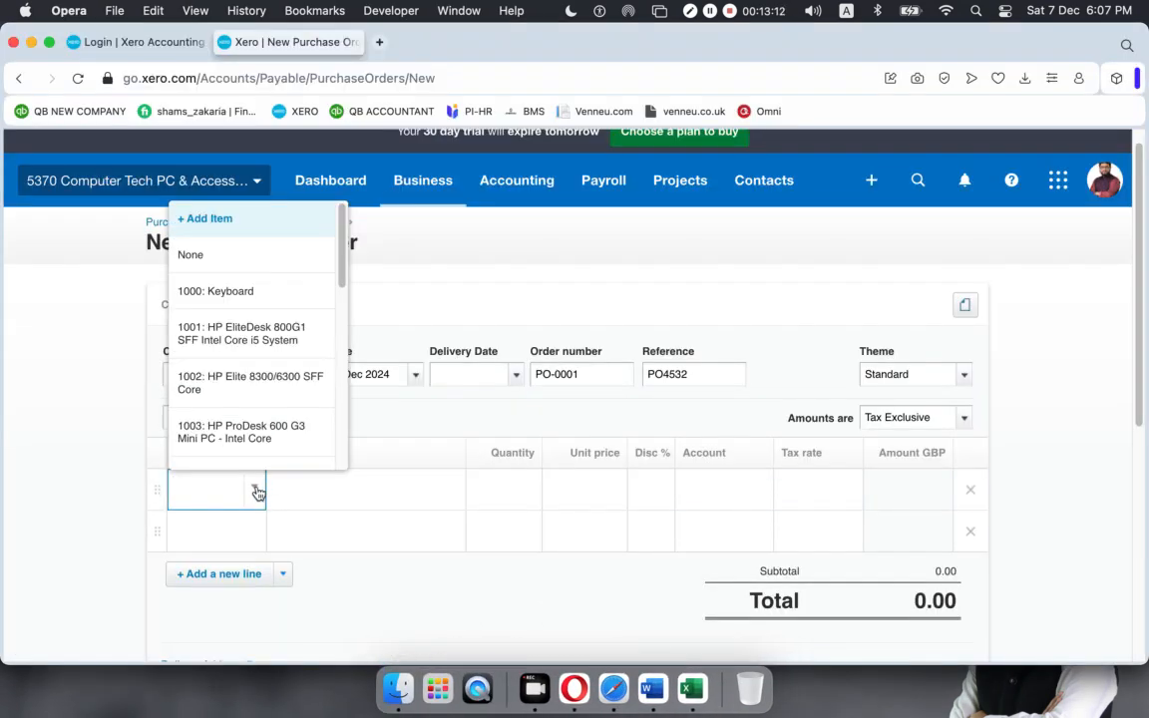
pyautogui.click(276, 389)
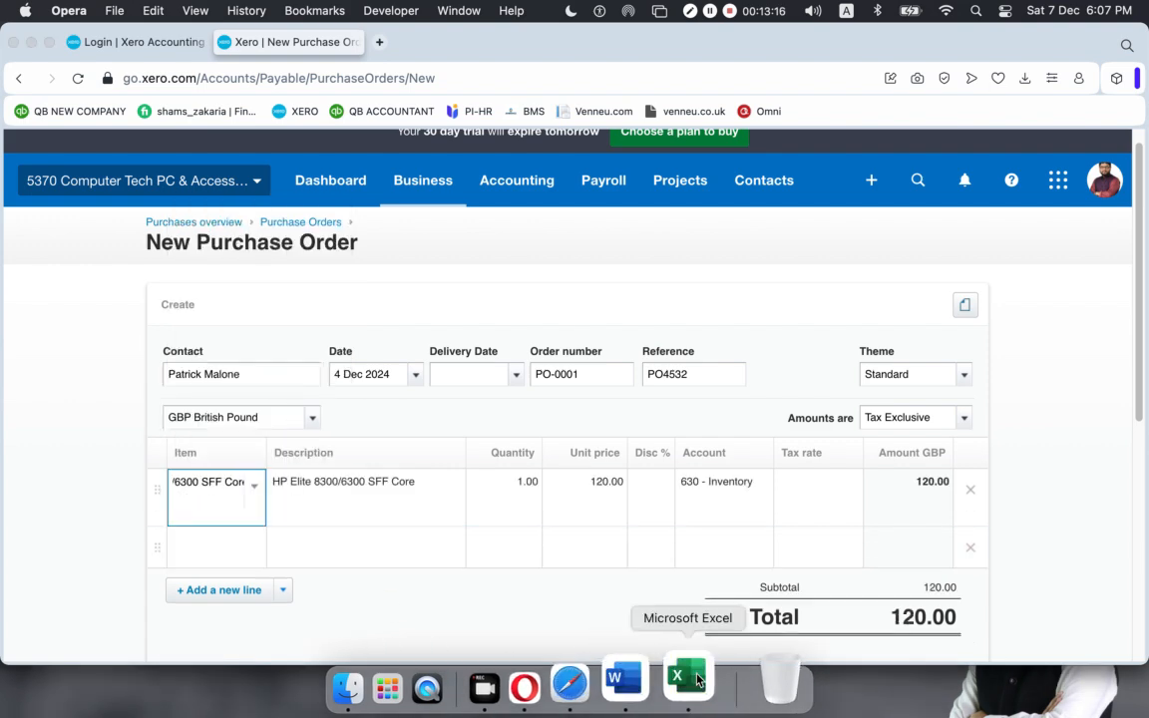
# - Check the second item in the Excel sheet and select 1003: HP ProDesk 600 G3 Mini PC - Intel Core on Xero's second line
pyautogui.click(674, 679)
pyautogui.click(367, 229)
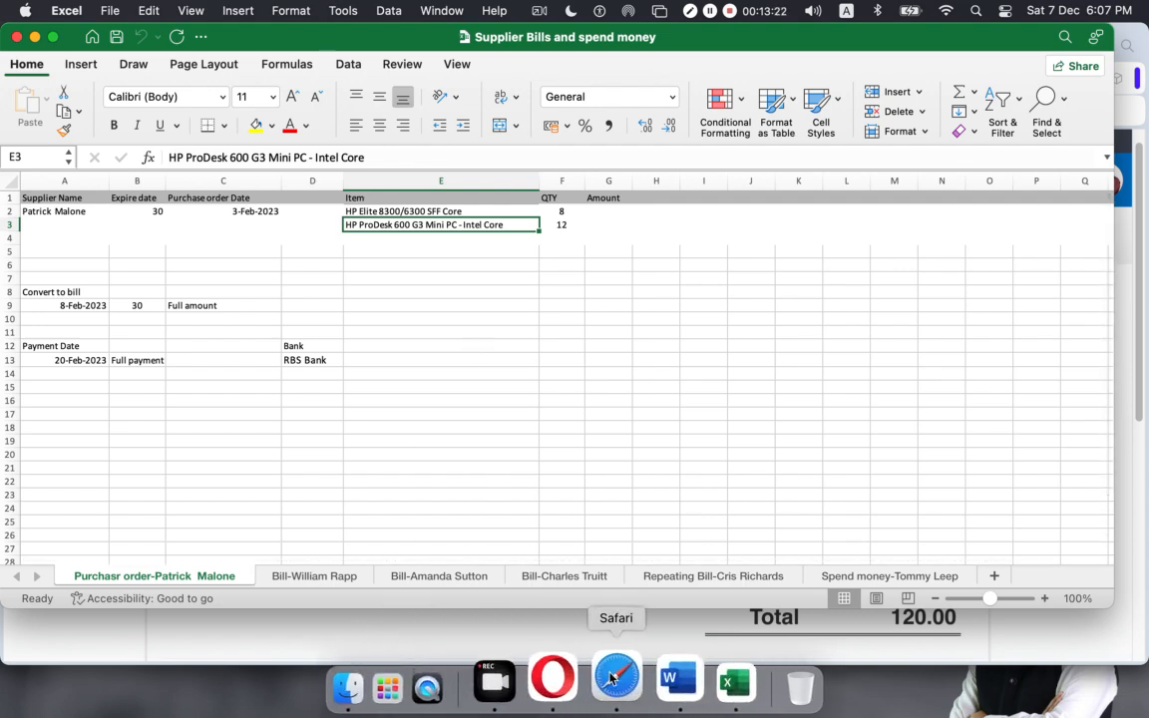
pyautogui.click(572, 681)
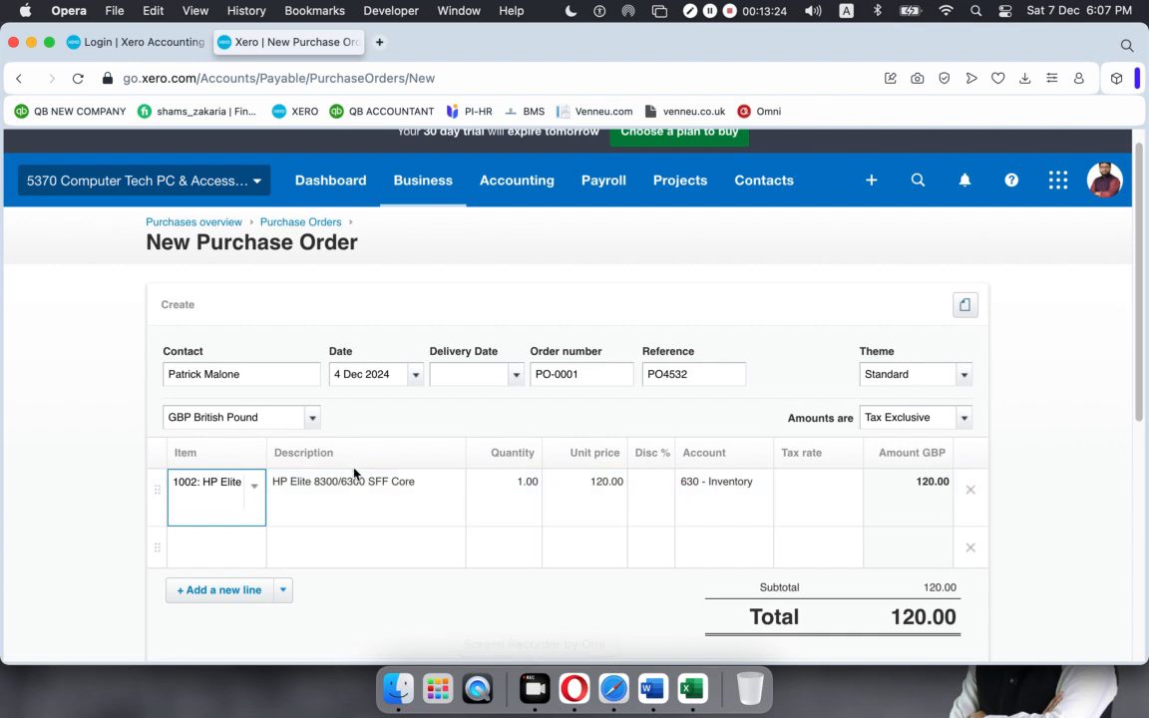
pyautogui.click(252, 562)
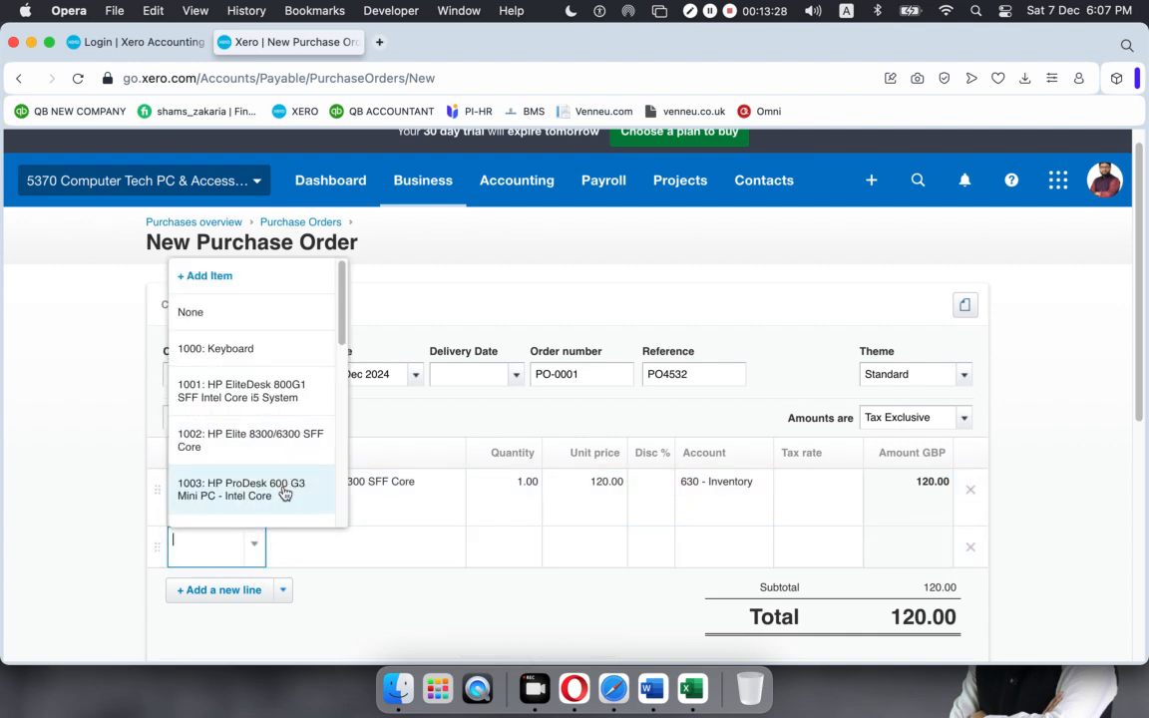
pyautogui.press('Return')
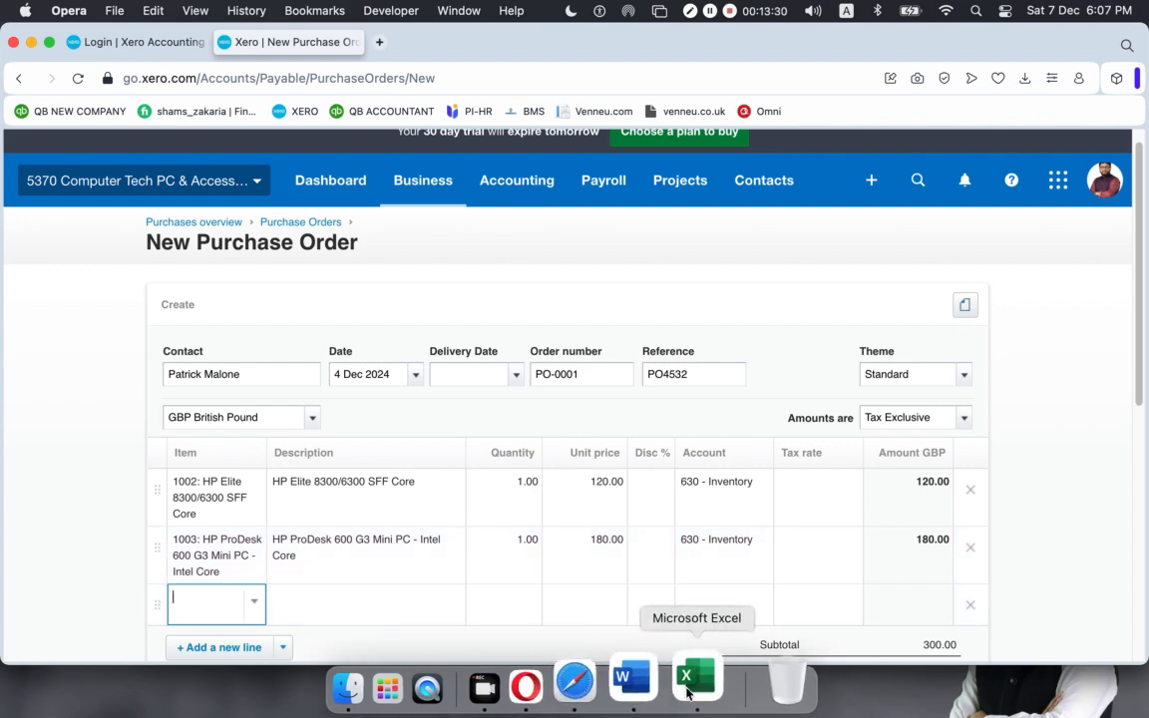
# - Check the quantities in Excel and set them in Xero to 8 for the HP Elite and 12 for the HP ProDesk
pyautogui.click(691, 688)
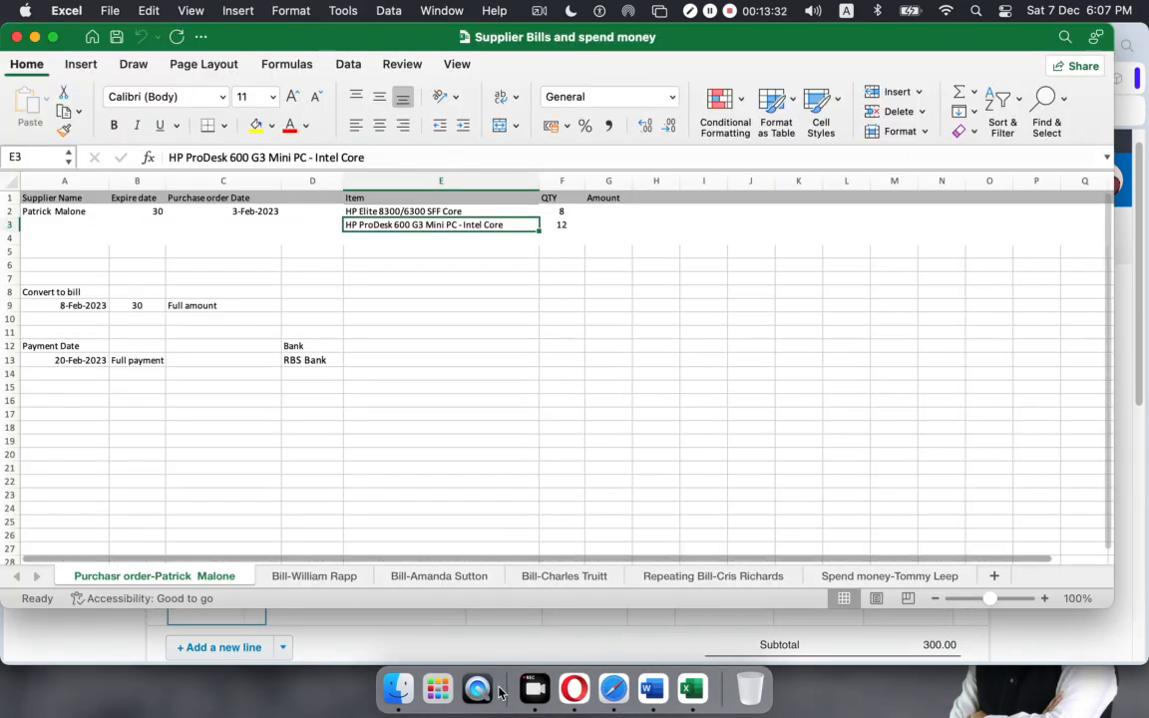
pyautogui.click(585, 691)
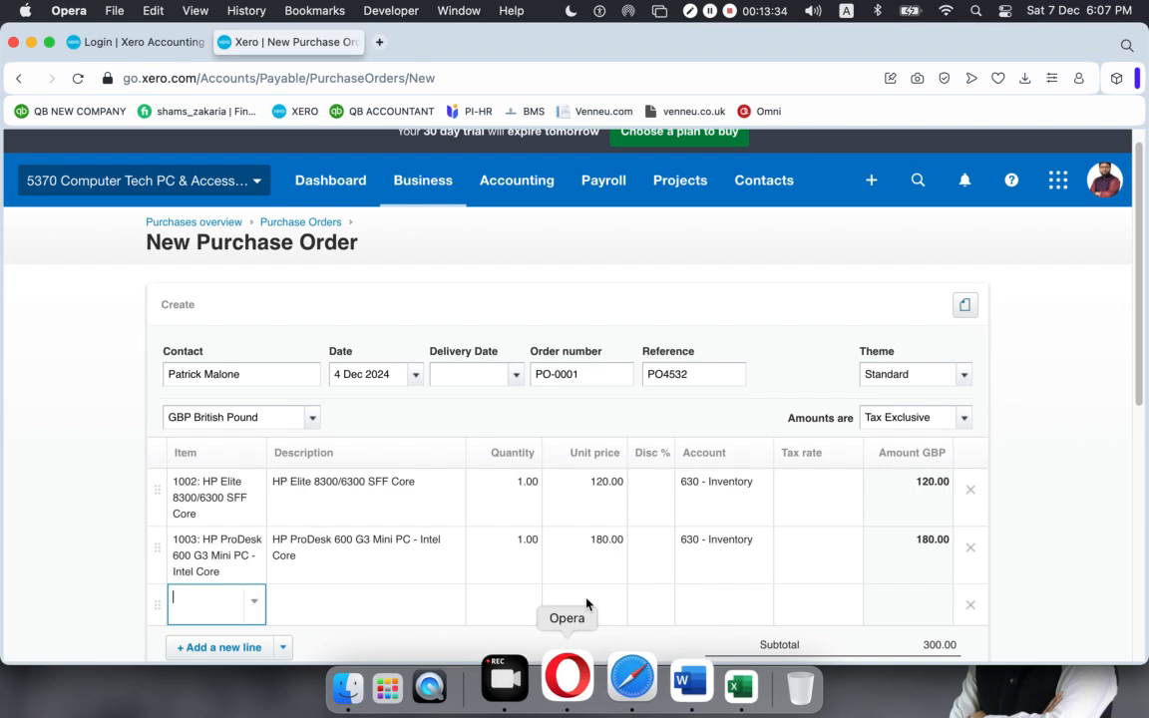
pyautogui.click(539, 483)
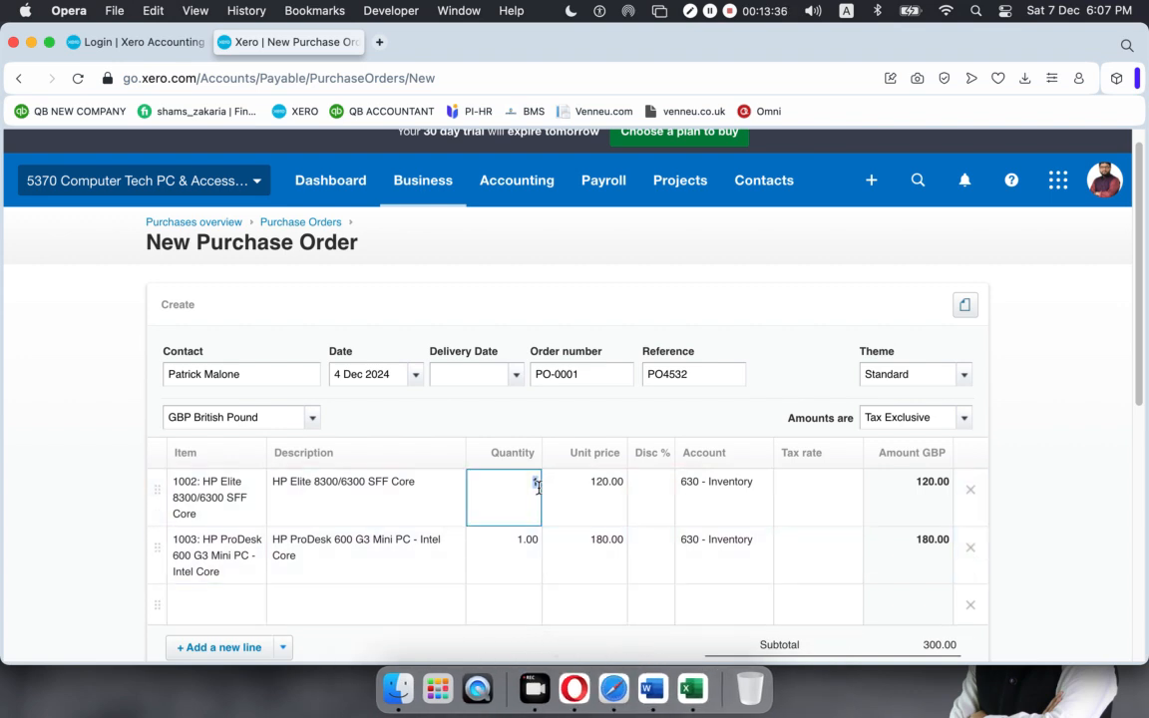
pyautogui.click(534, 543)
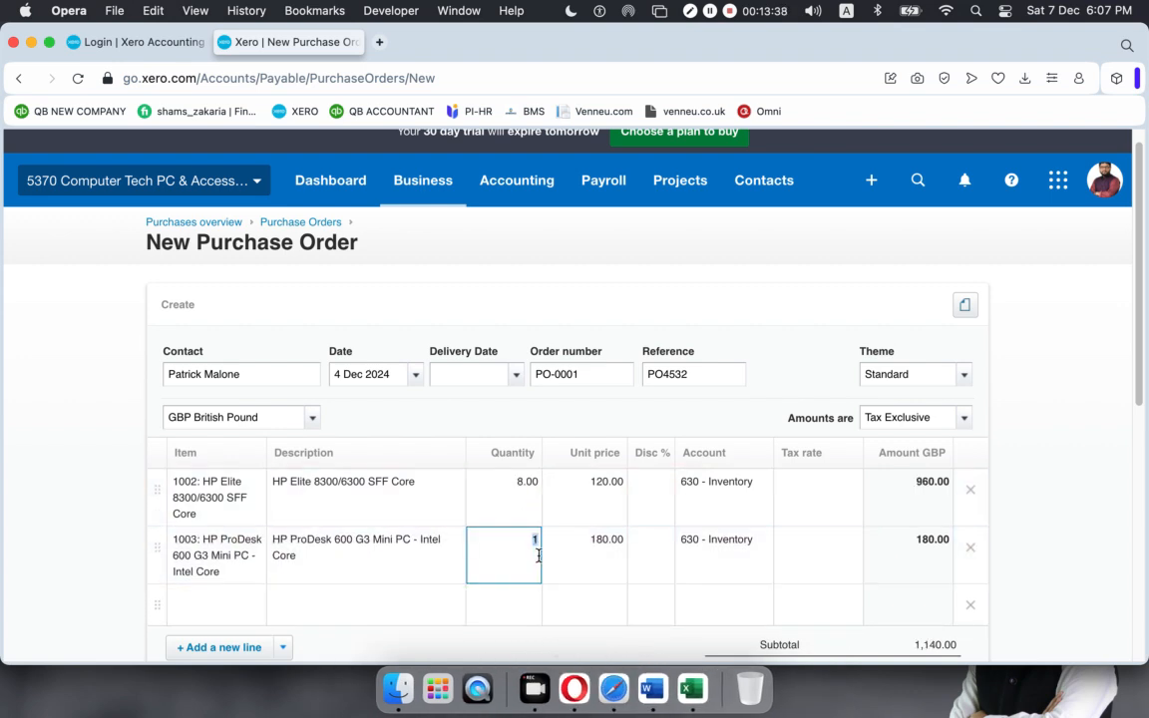
pyautogui.click(742, 325)
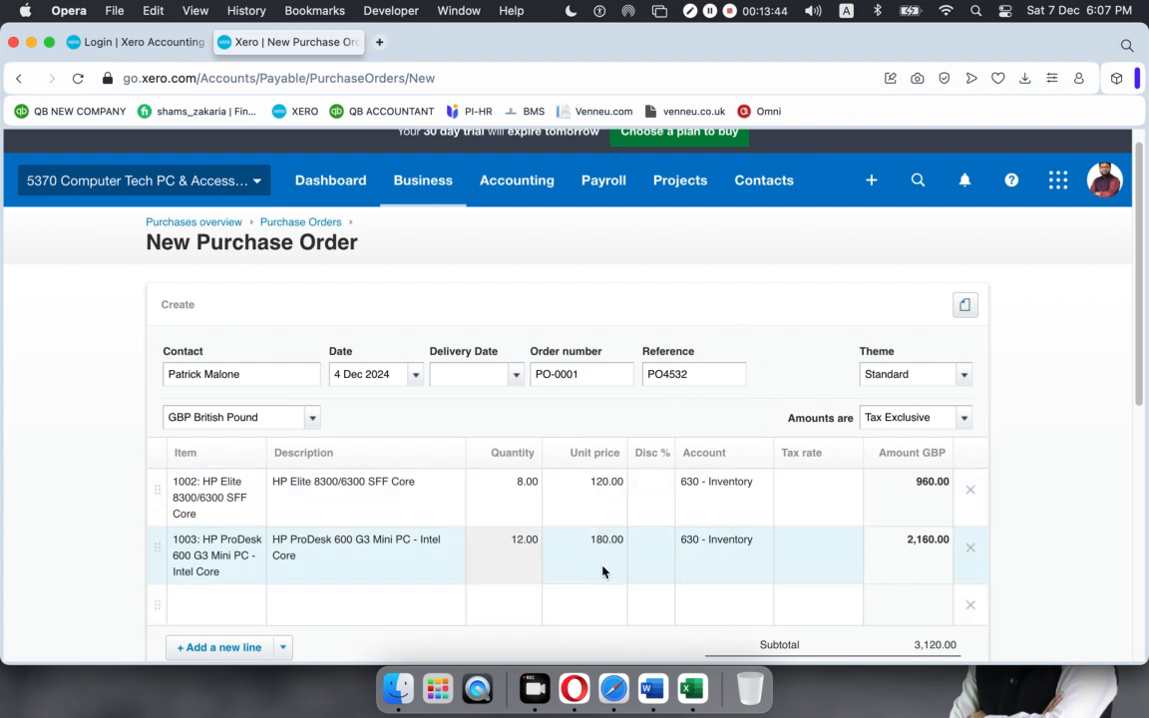
# - In the Excel purchase order sheet, add a Tax heading in H2 with 10% in H3 and 5% in H4
pyautogui.click(682, 679)
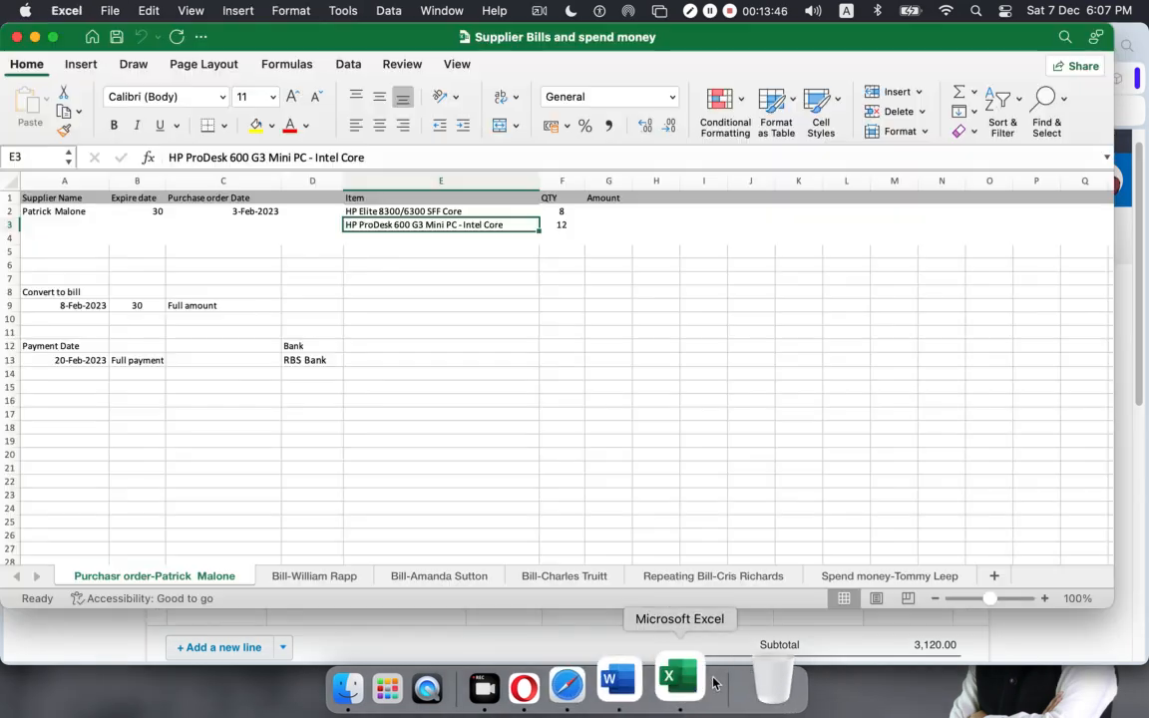
pyautogui.click(607, 213)
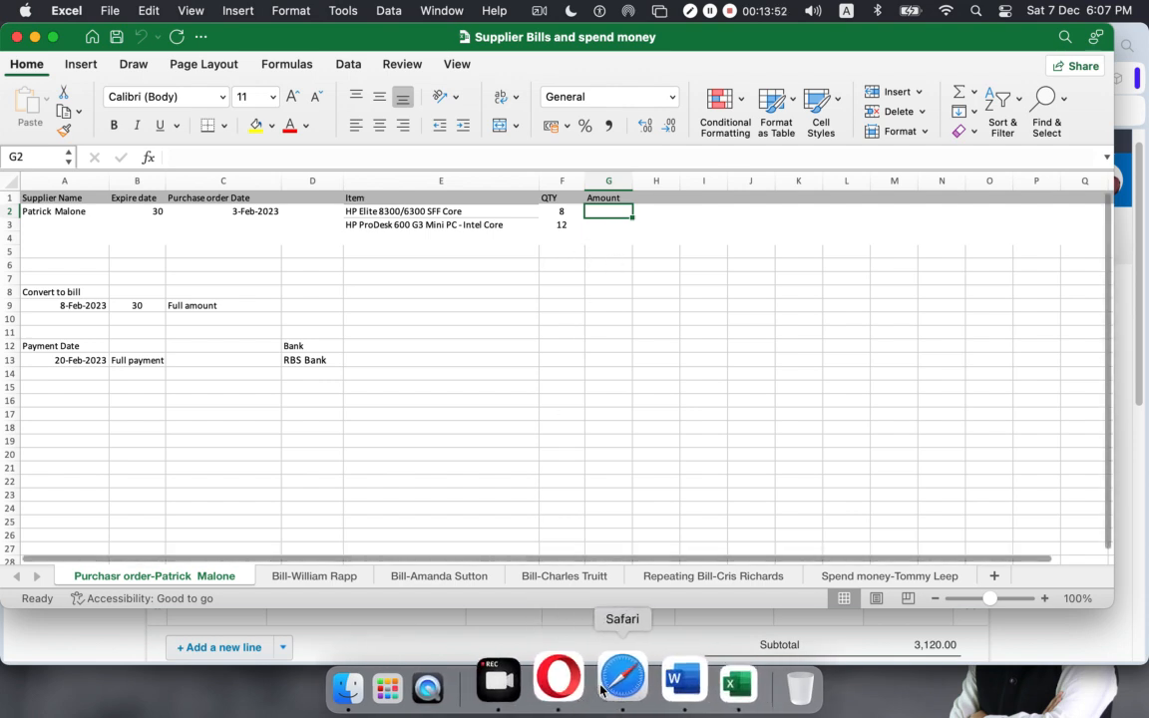
pyautogui.click(658, 211)
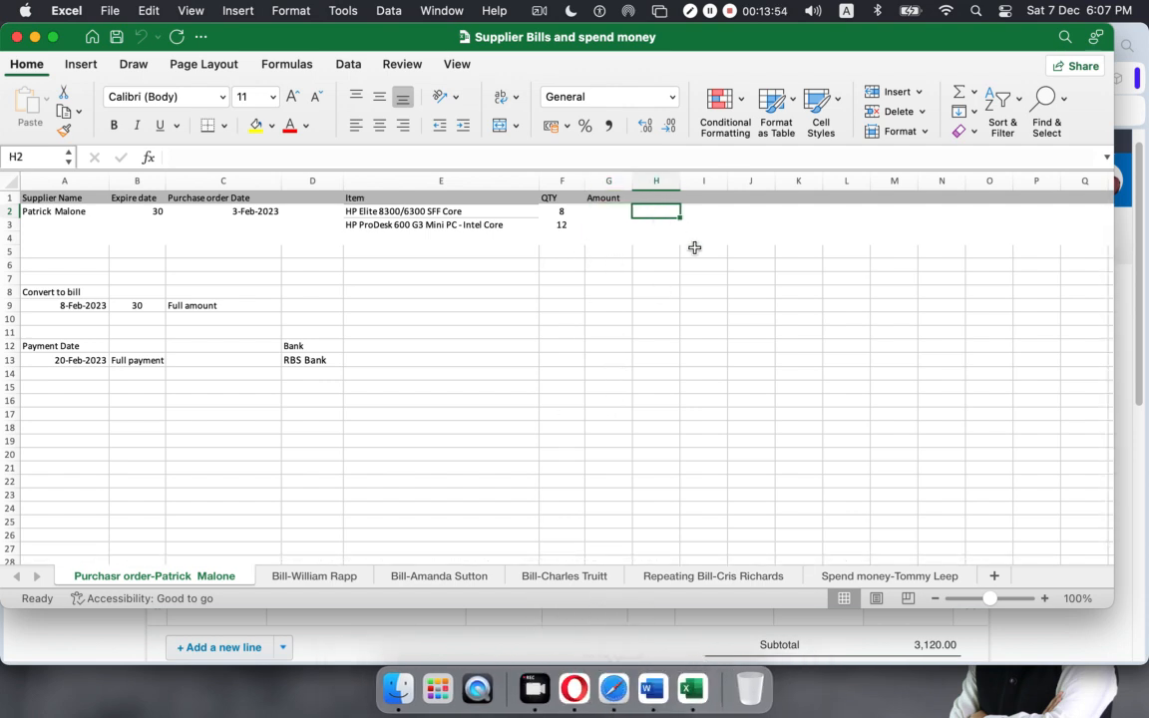
pyautogui.write('Tax')
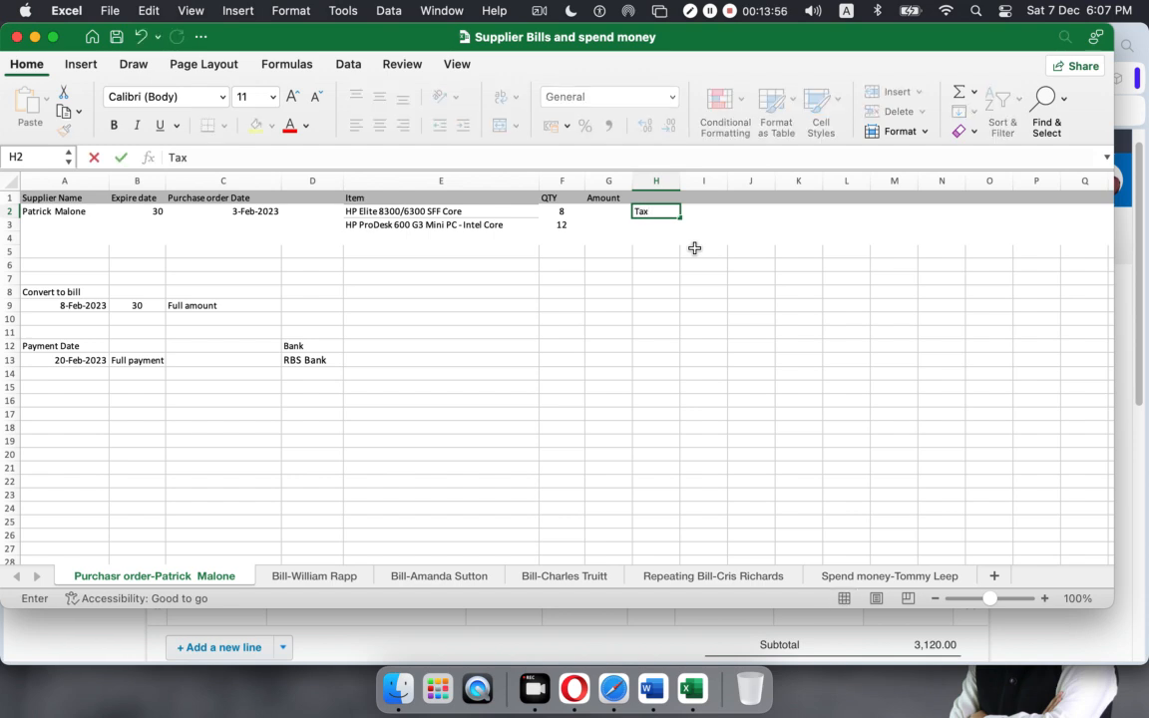
pyautogui.press('Return')
pyautogui.write('10')
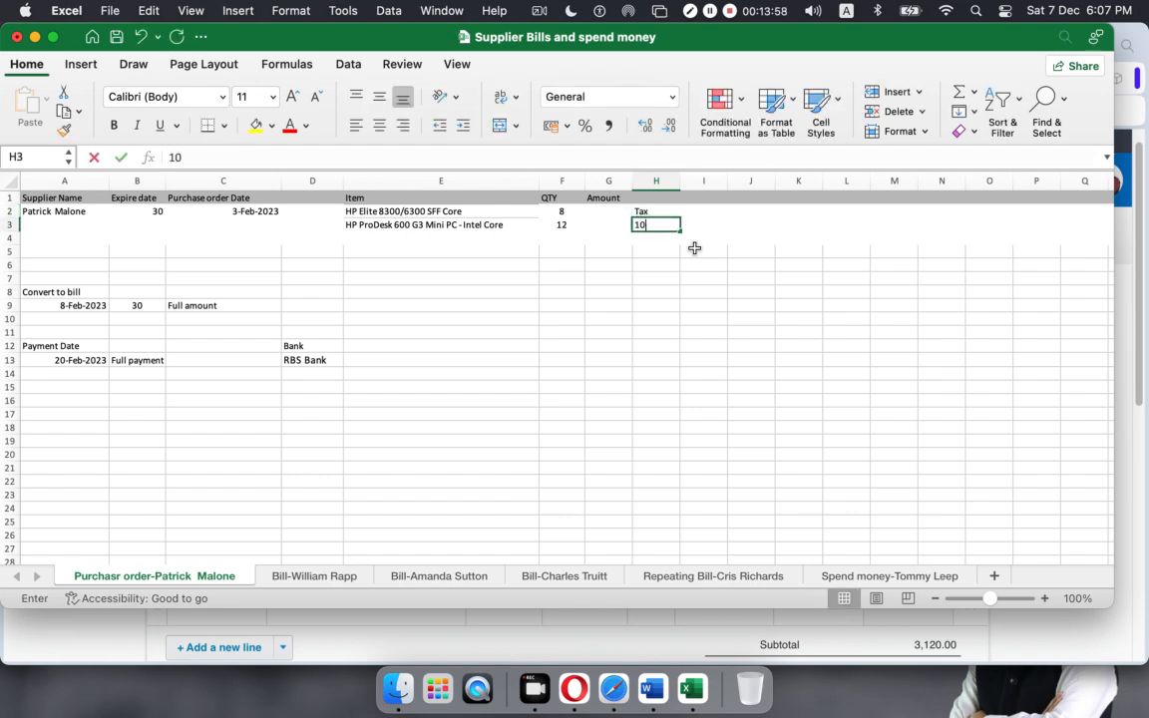
pyautogui.press('Return')
pyautogui.write('5%')
pyautogui.moveTo(688, 305); pyautogui.dragTo(690, 315)
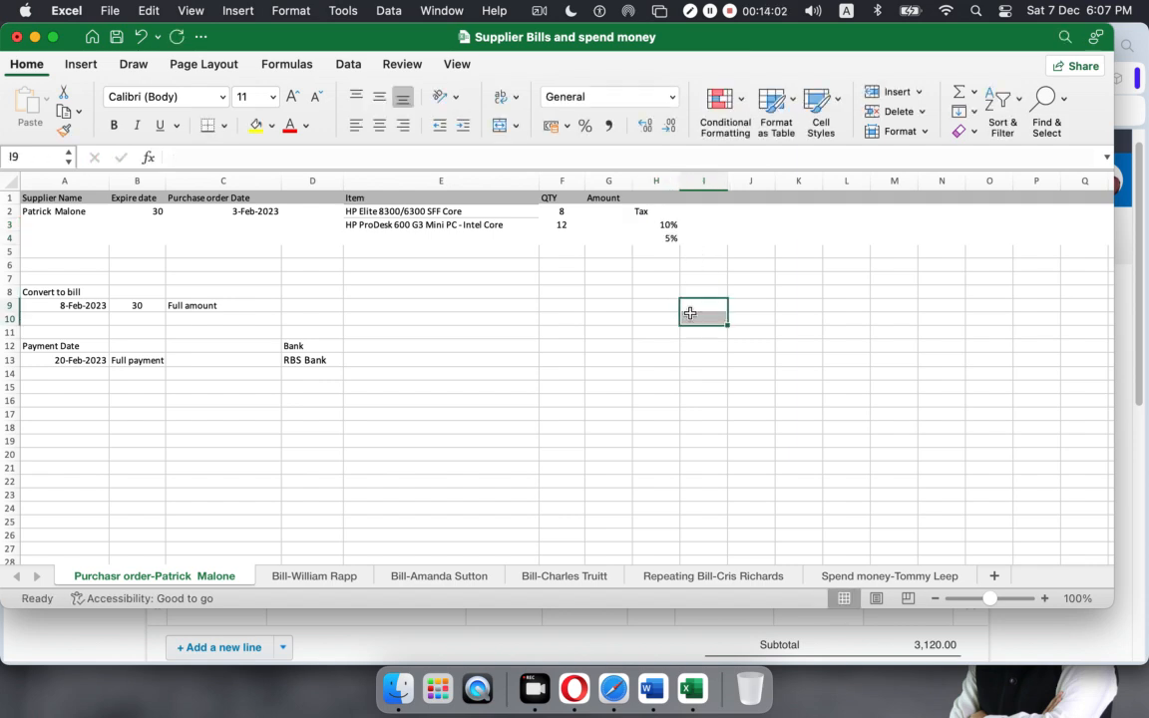
pyautogui.click(608, 360)
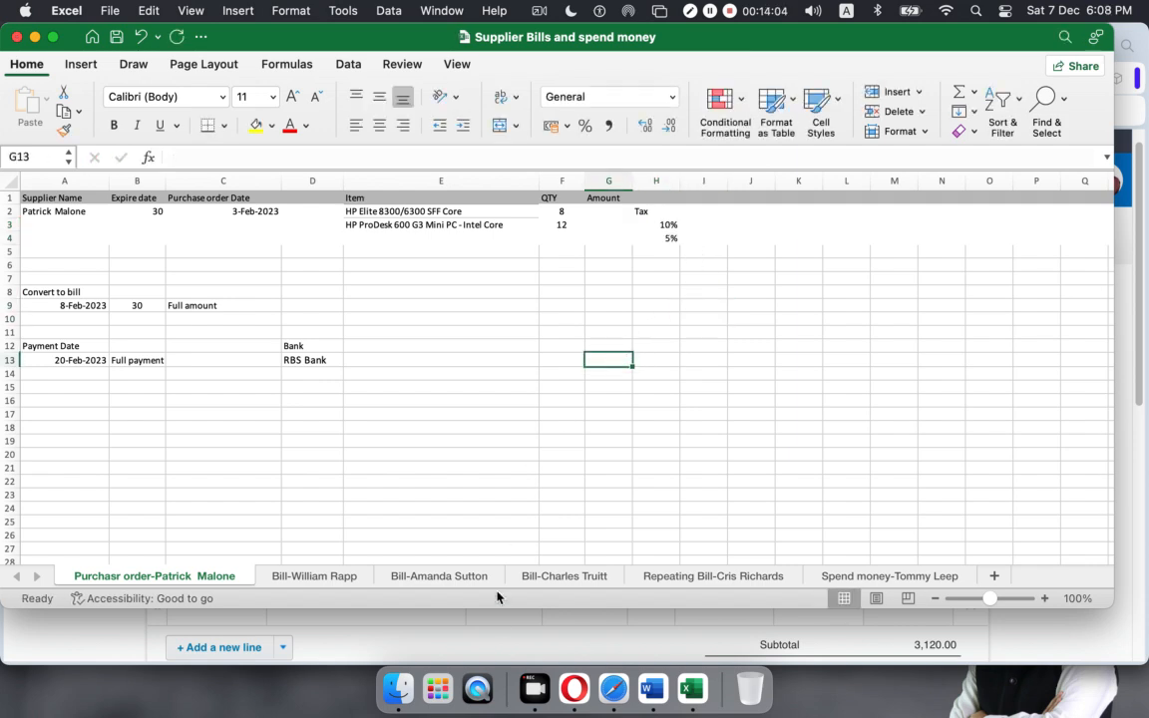
# - In Xero, set the tax rate to 10% (Vat on Expense) for the HP Elite line and 5% (VAT on Expenses) for the HP ProDesk line
pyautogui.click(577, 688)
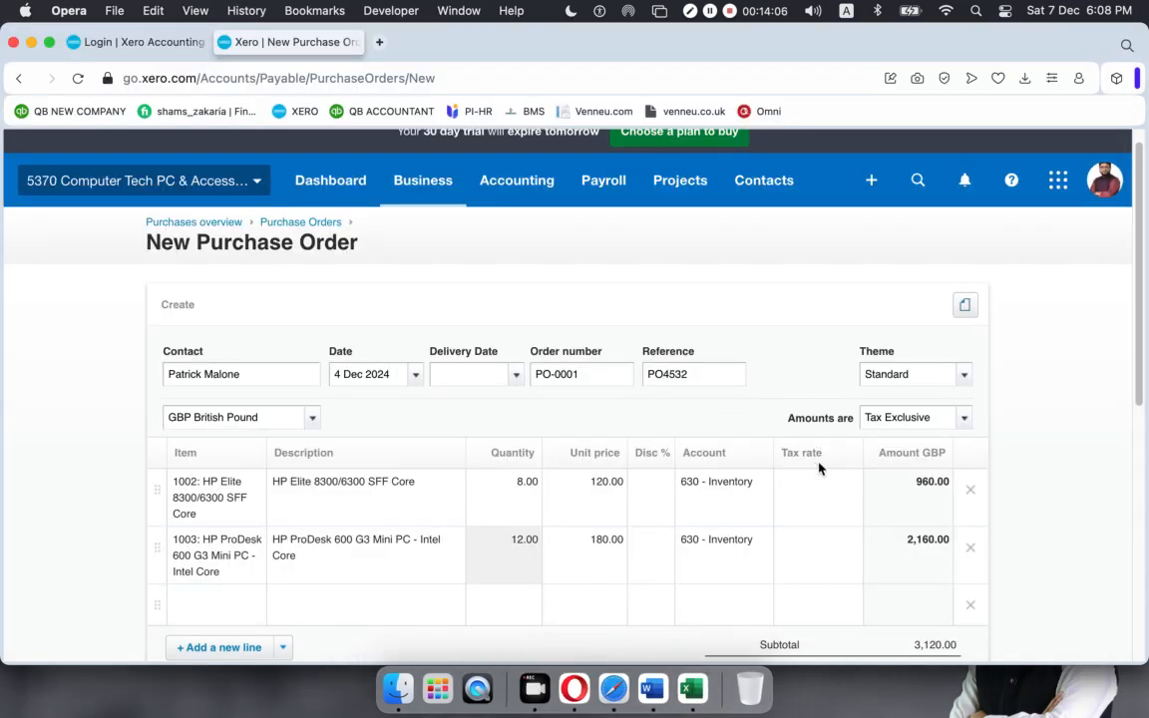
pyautogui.click(851, 500)
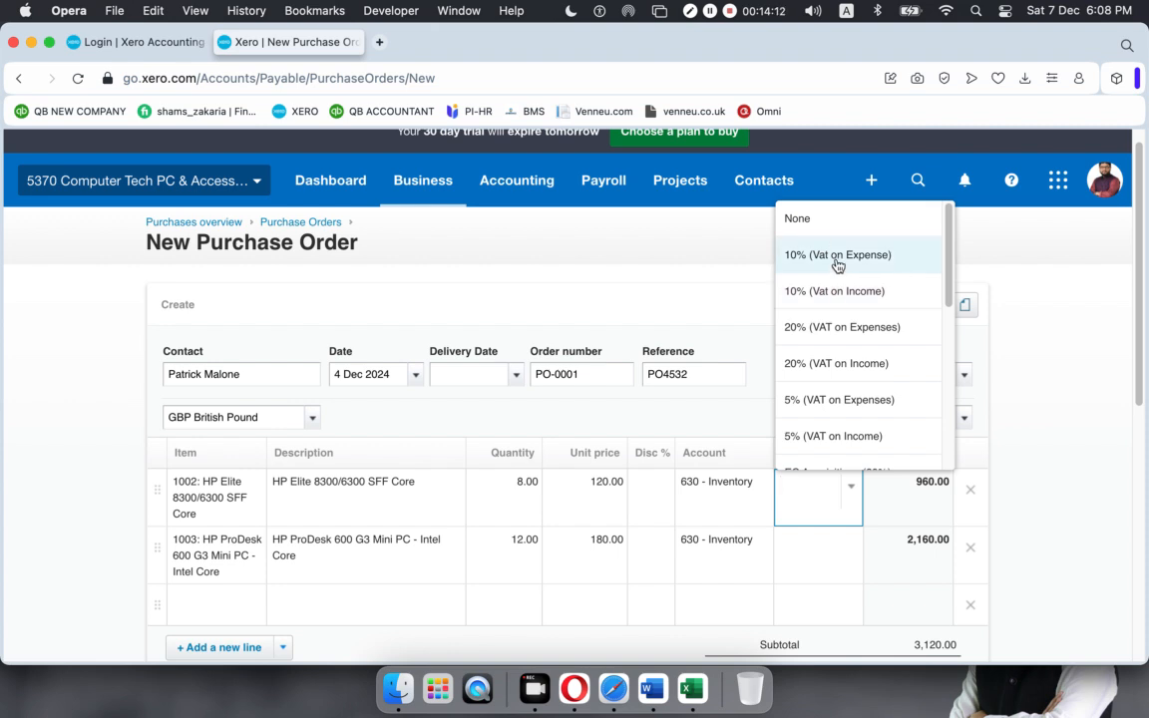
pyautogui.click(836, 256)
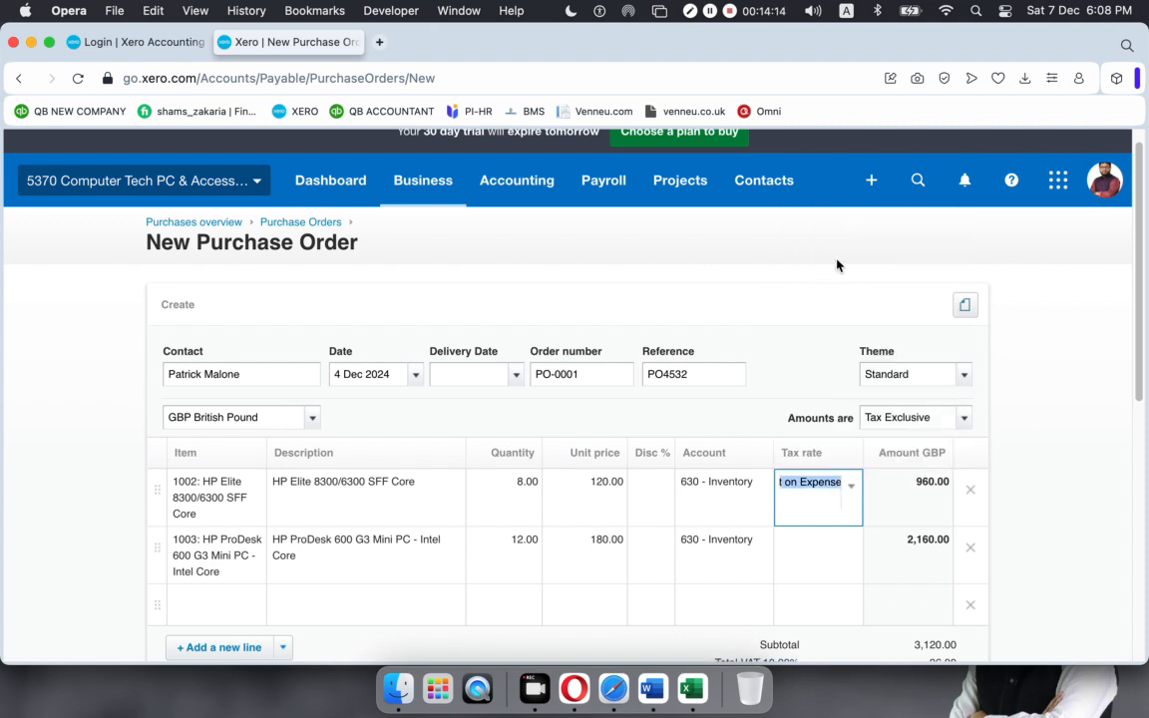
pyautogui.click(810, 548)
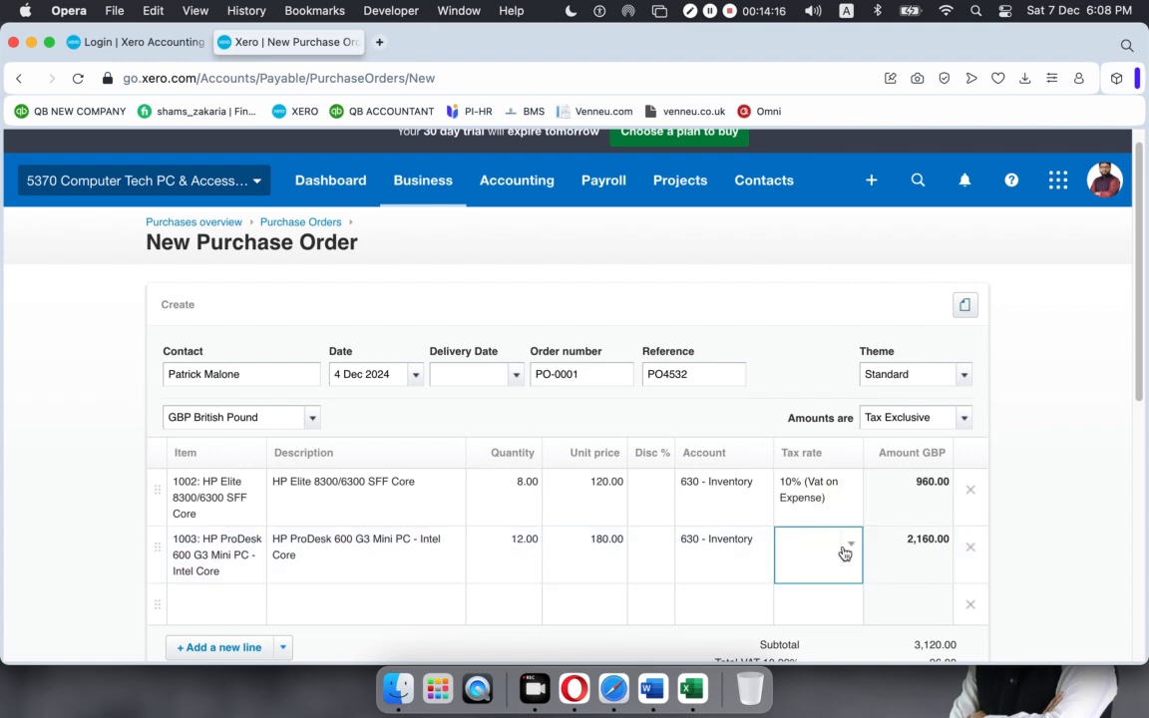
pyautogui.click(845, 548)
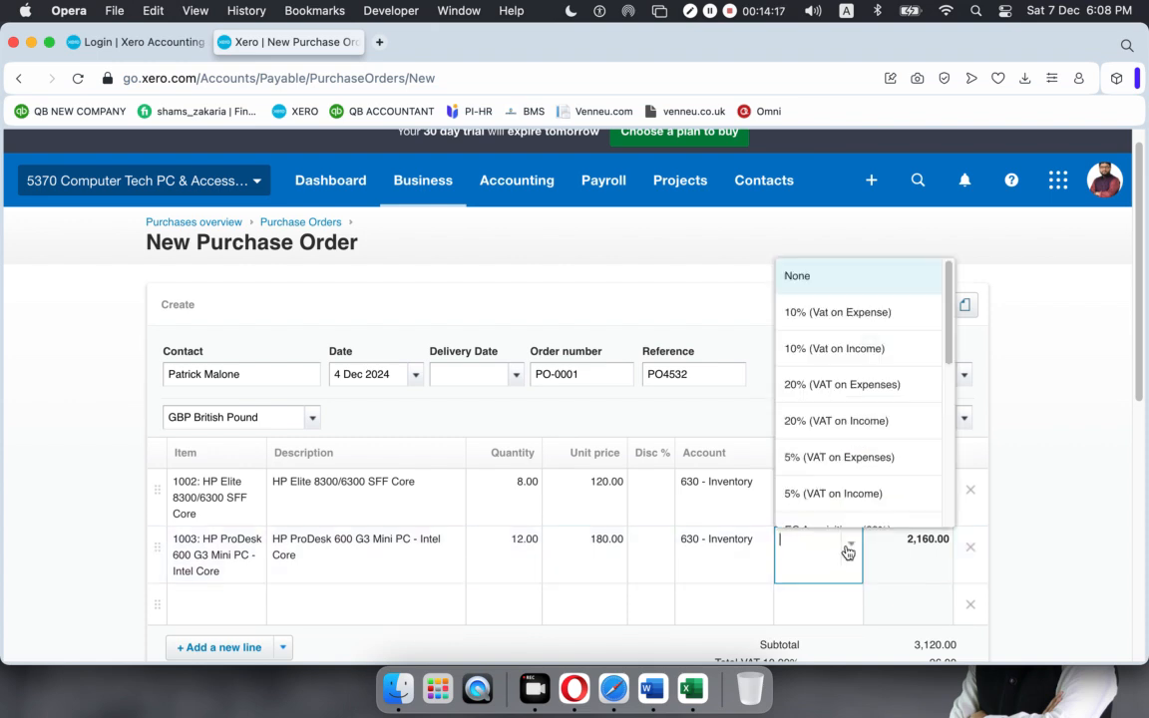
pyautogui.click(834, 457)
pyautogui.click(1047, 520)
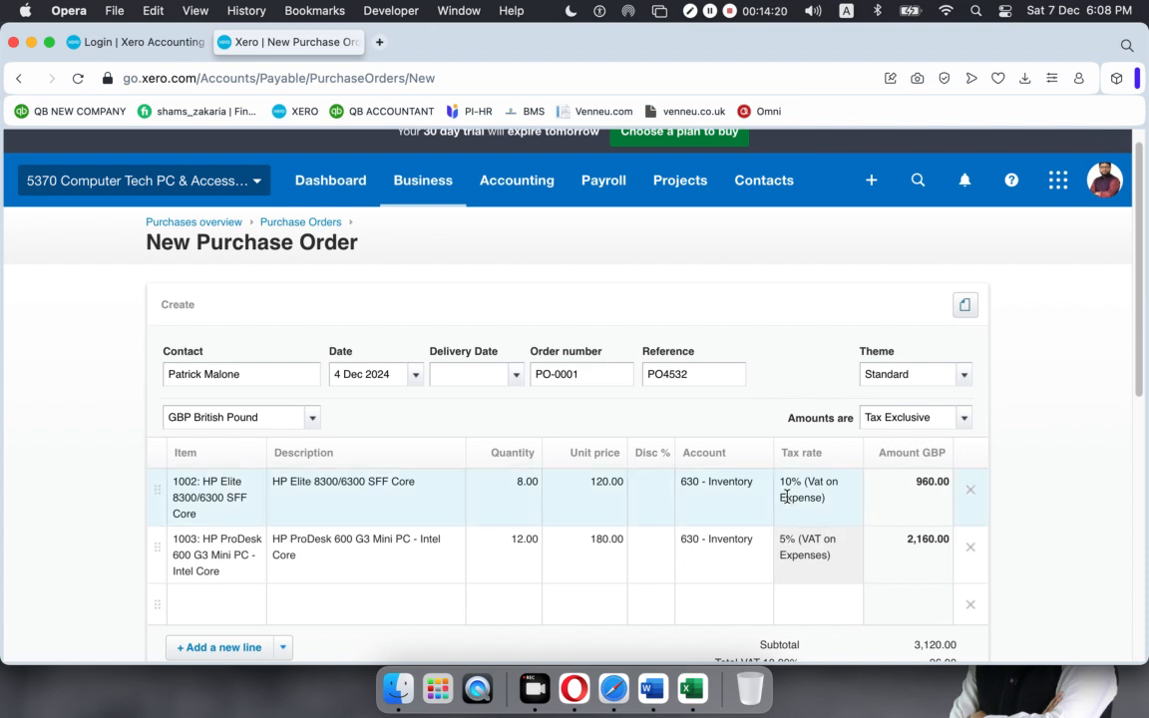
# - Review the new purchase order's totals and delivery details and save the order as a draft
pyautogui.scroll(-5, 787, 495)
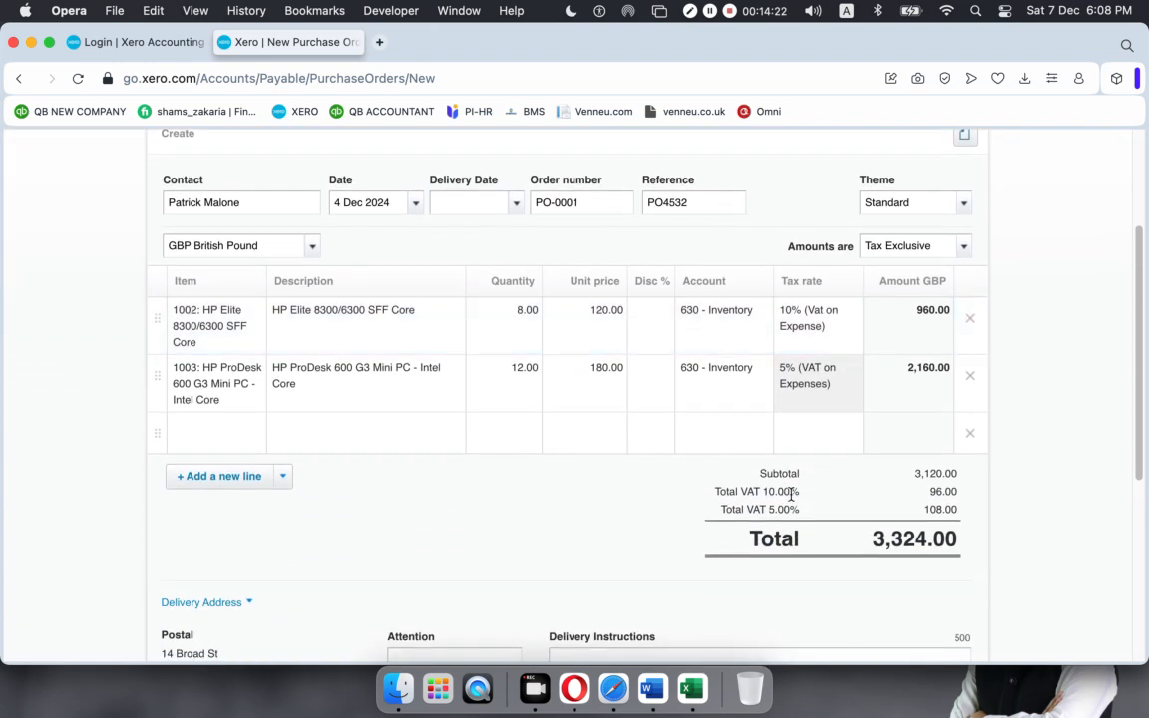
pyautogui.scroll(-3, 791, 493)
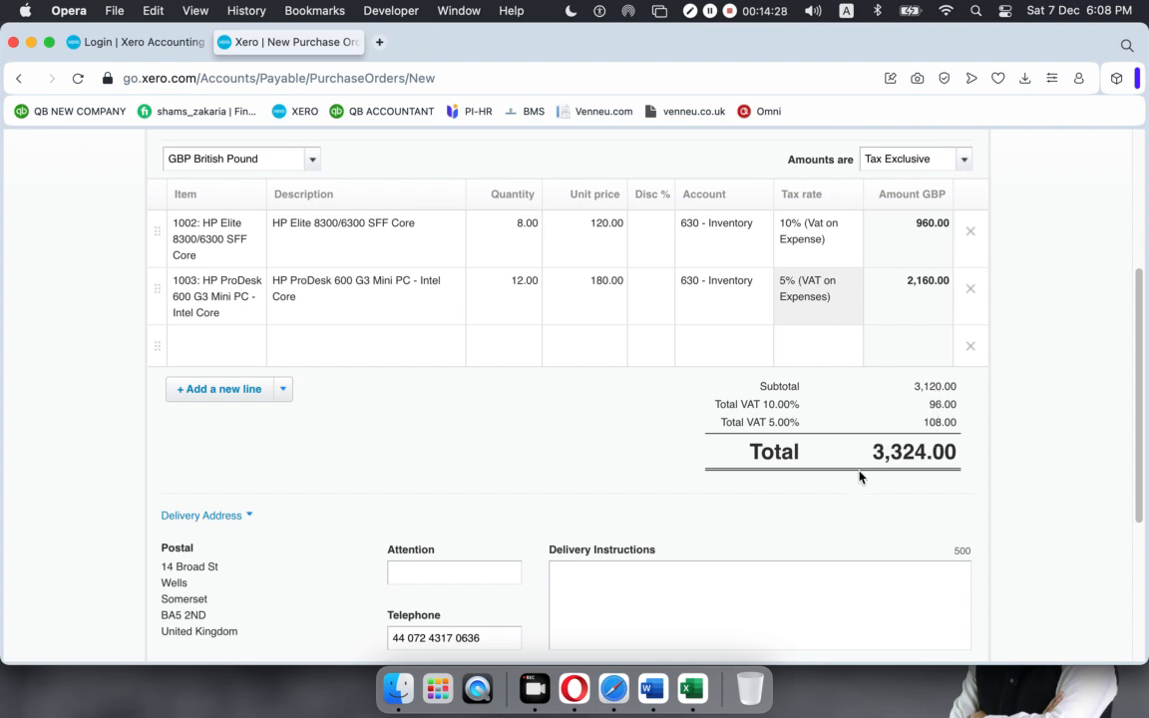
pyautogui.scroll(-3, 870, 462)
pyautogui.scroll(-4, 870, 462)
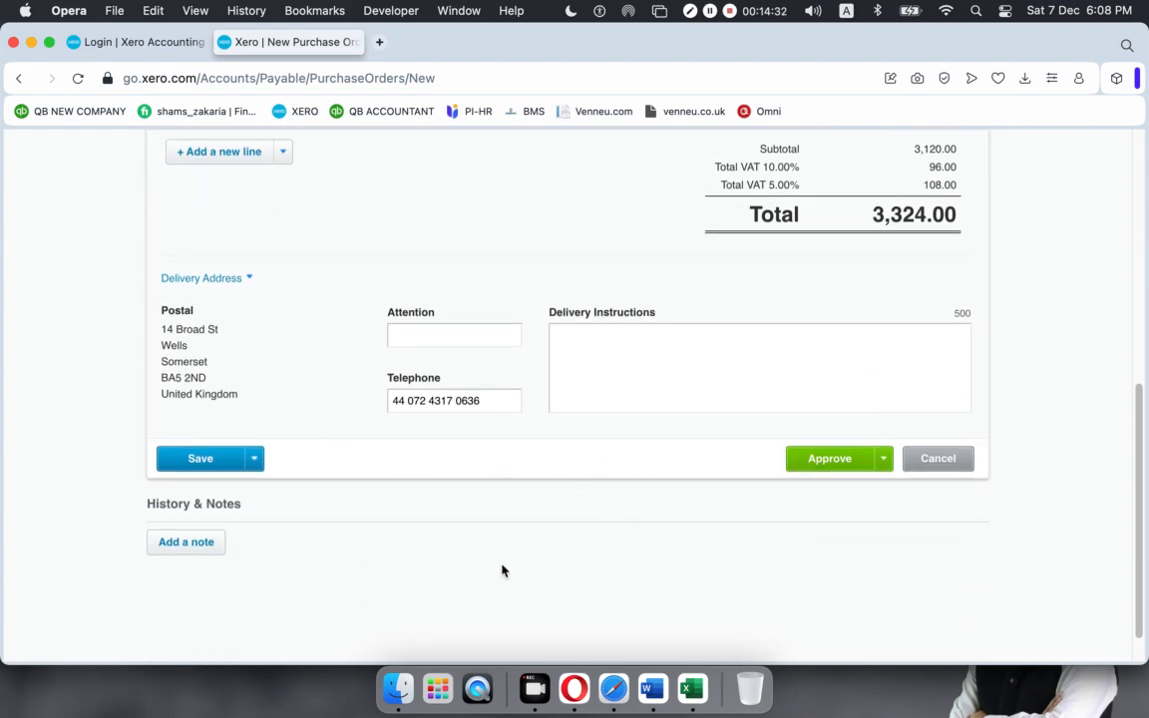
pyautogui.scroll(10, 547, 497)
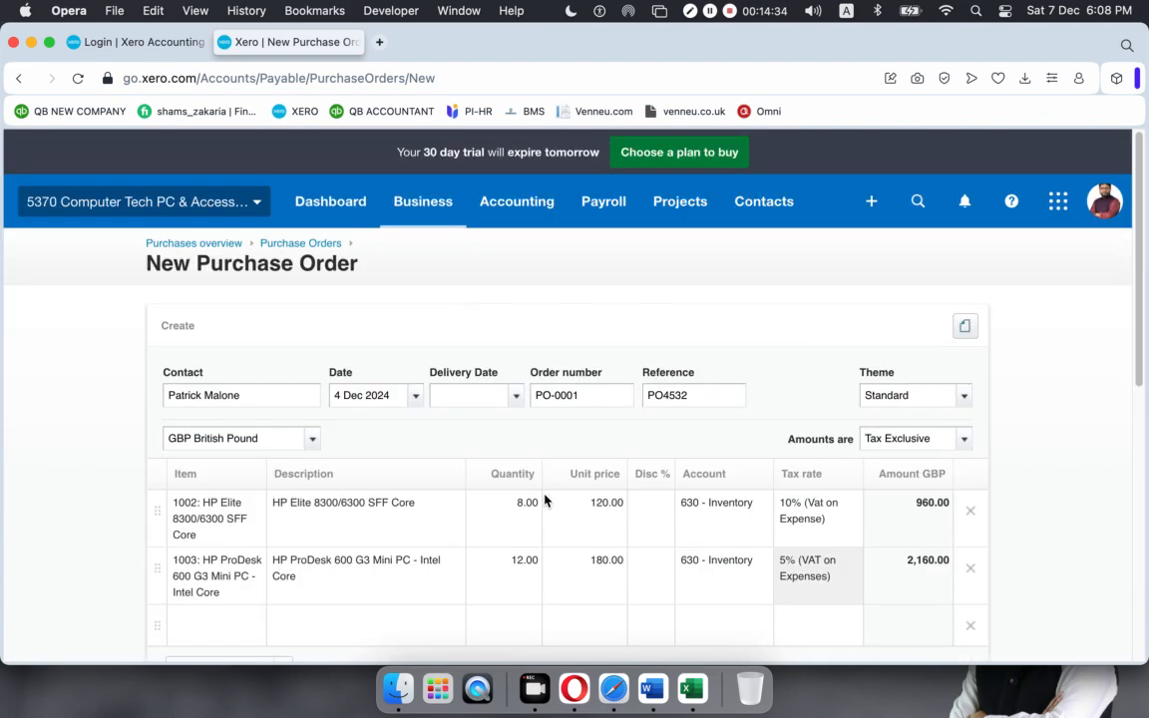
pyautogui.scroll(-11, 547, 498)
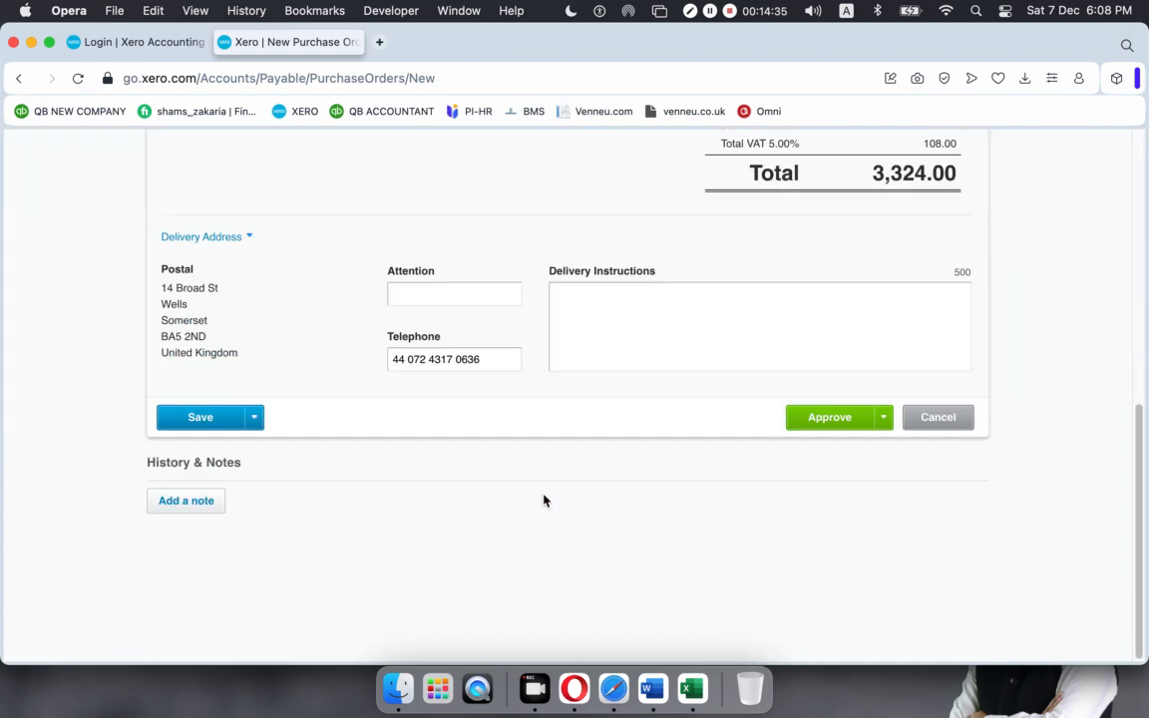
pyautogui.click(884, 420)
pyautogui.click(884, 420)
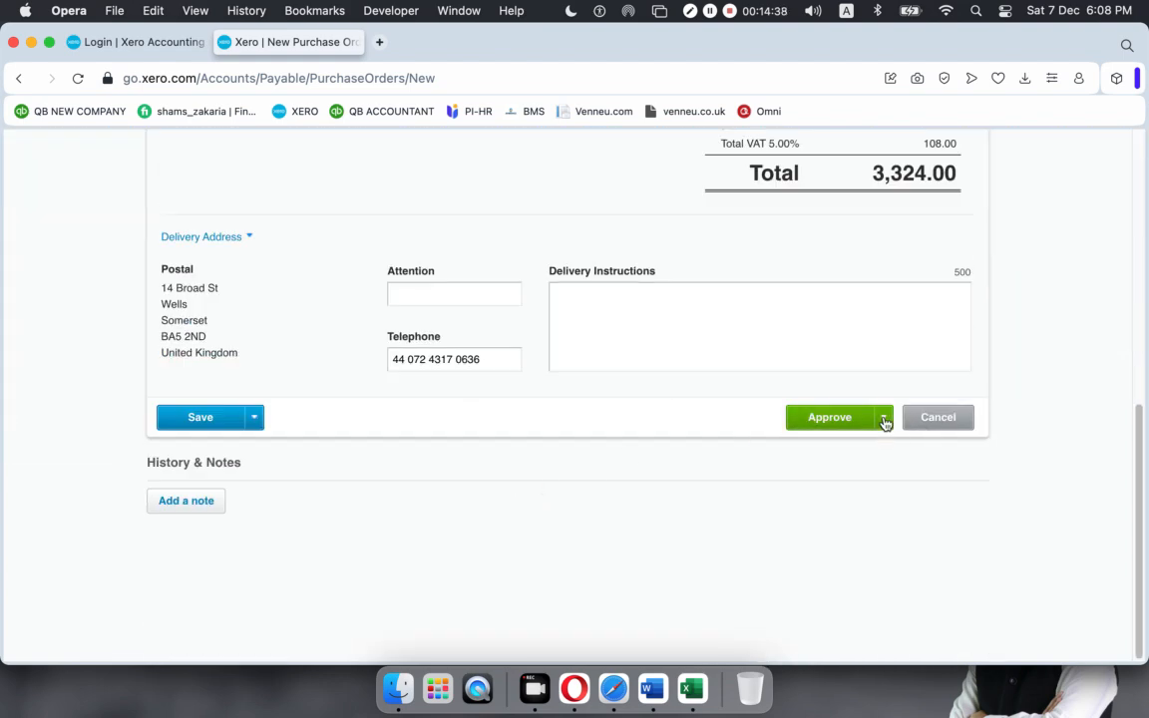
pyautogui.click(195, 420)
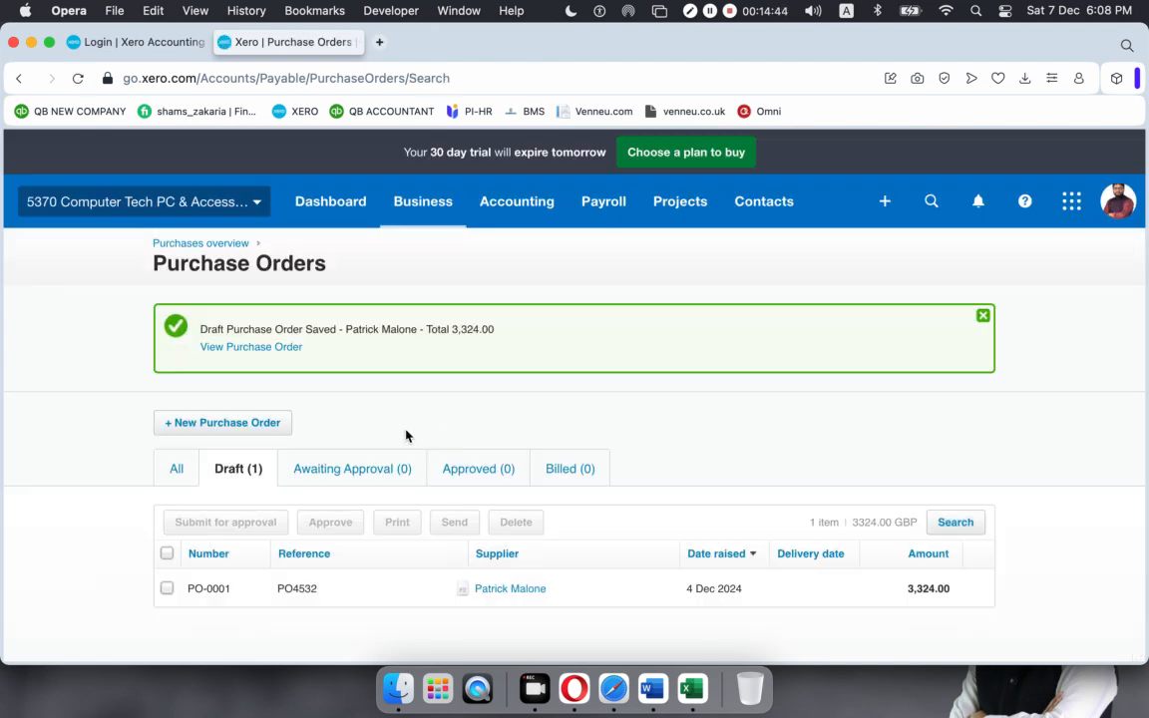
# - Check the list of all purchase orders, return to the drafts and open the saved draft order for editing
pyautogui.click(182, 477)
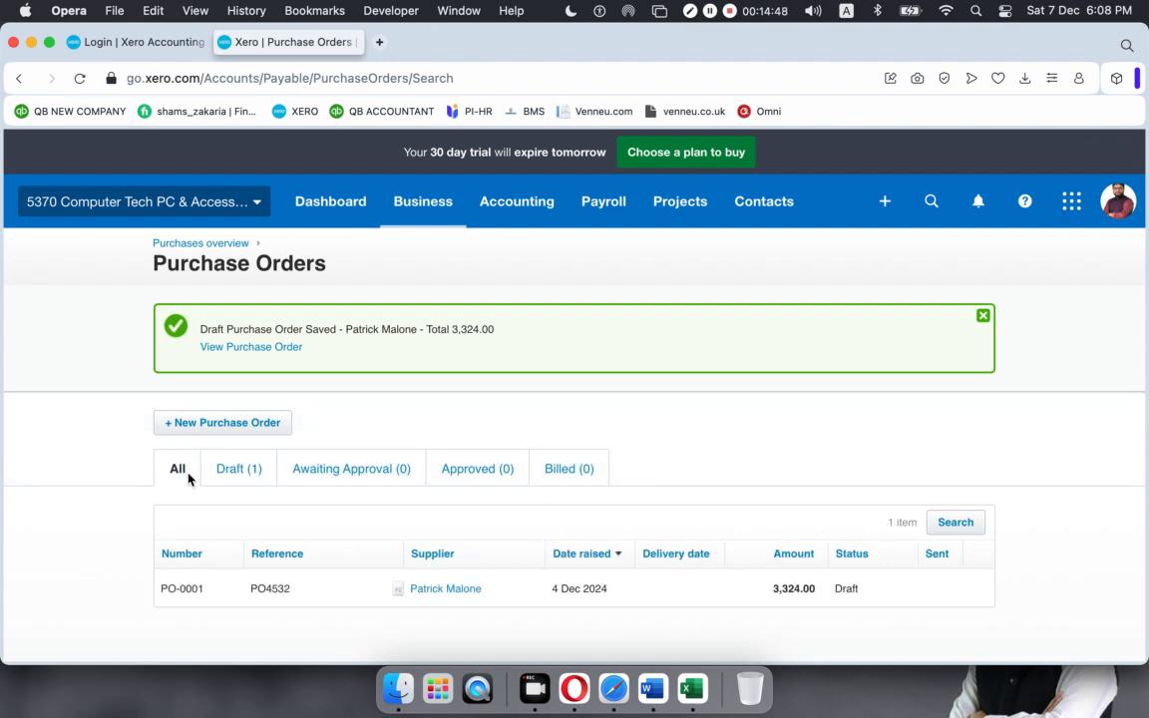
pyautogui.click(214, 474)
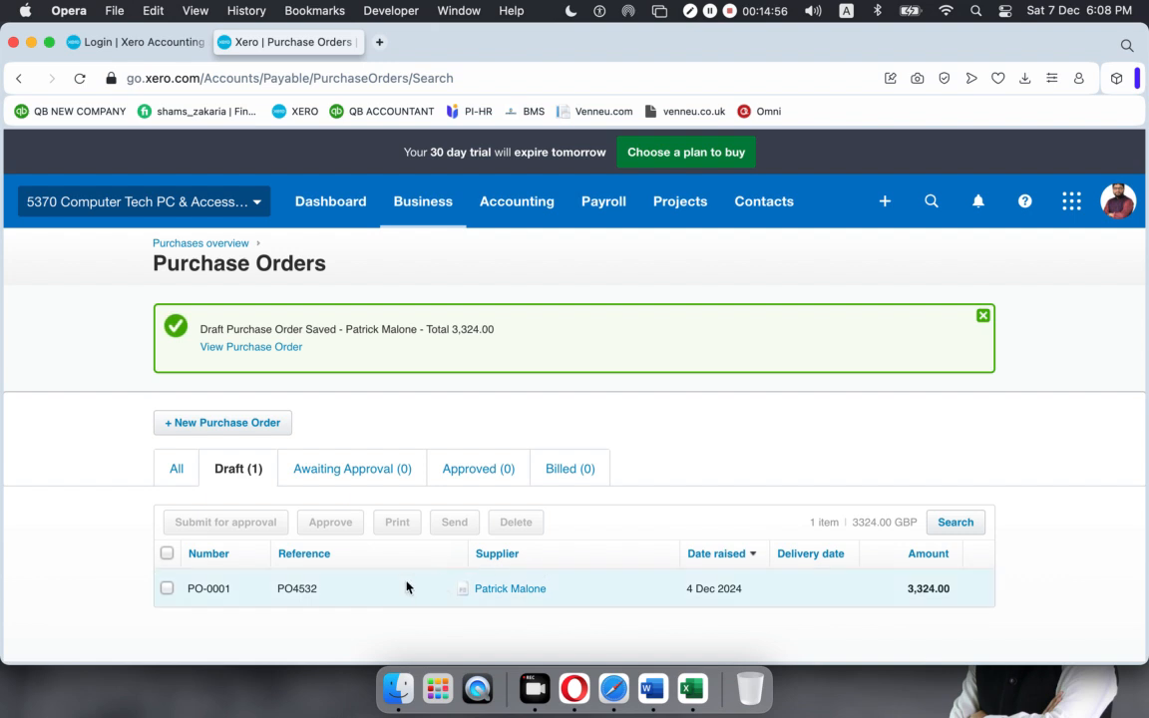
pyautogui.click(363, 594)
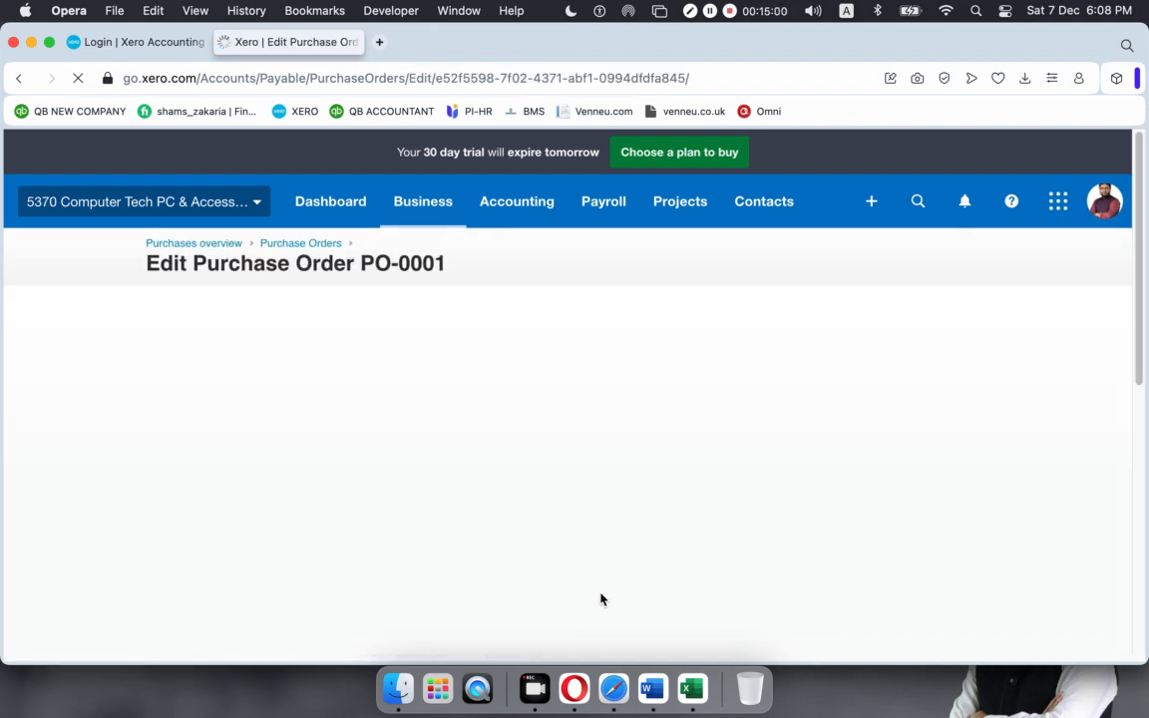
# - Examine the draft purchase order's approval choices and its further options, such as deleting and copying
pyautogui.scroll(-10, 733, 491)
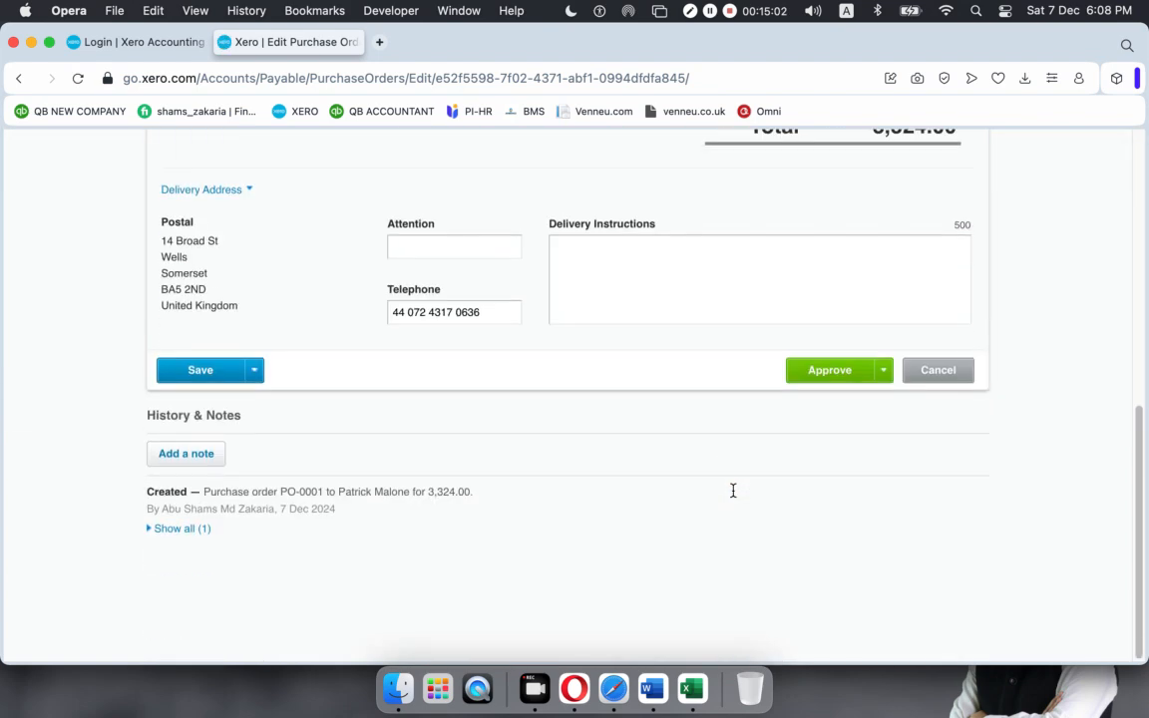
pyautogui.click(884, 371)
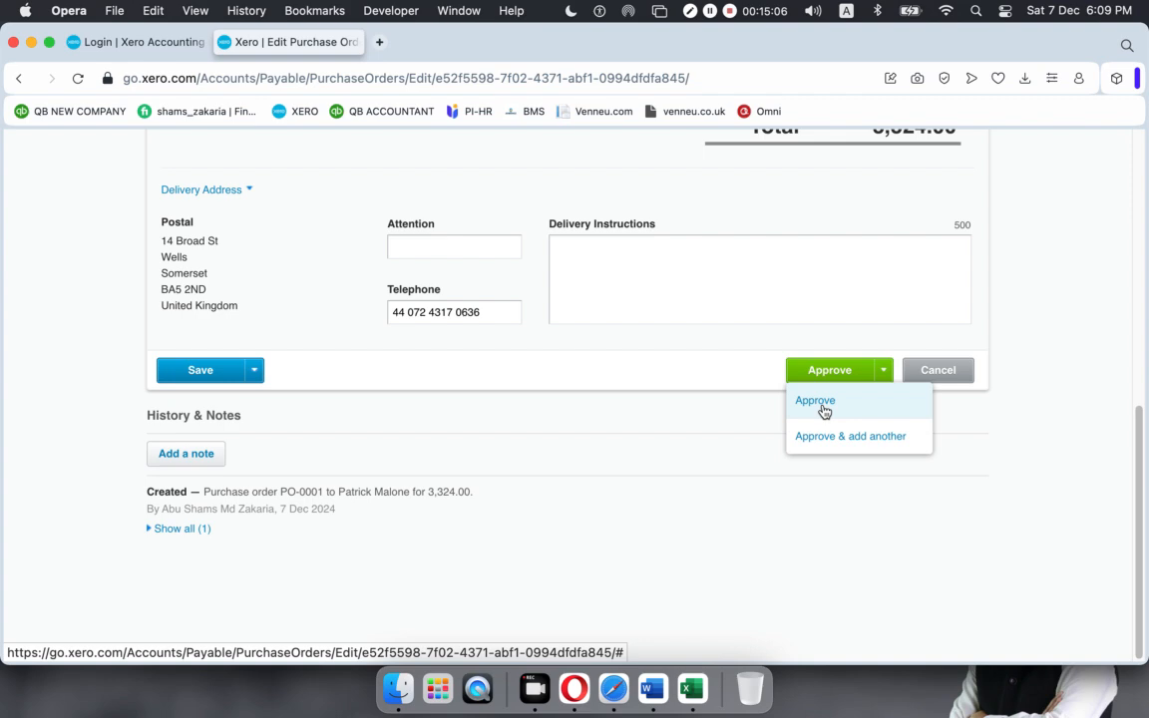
pyautogui.click(653, 467)
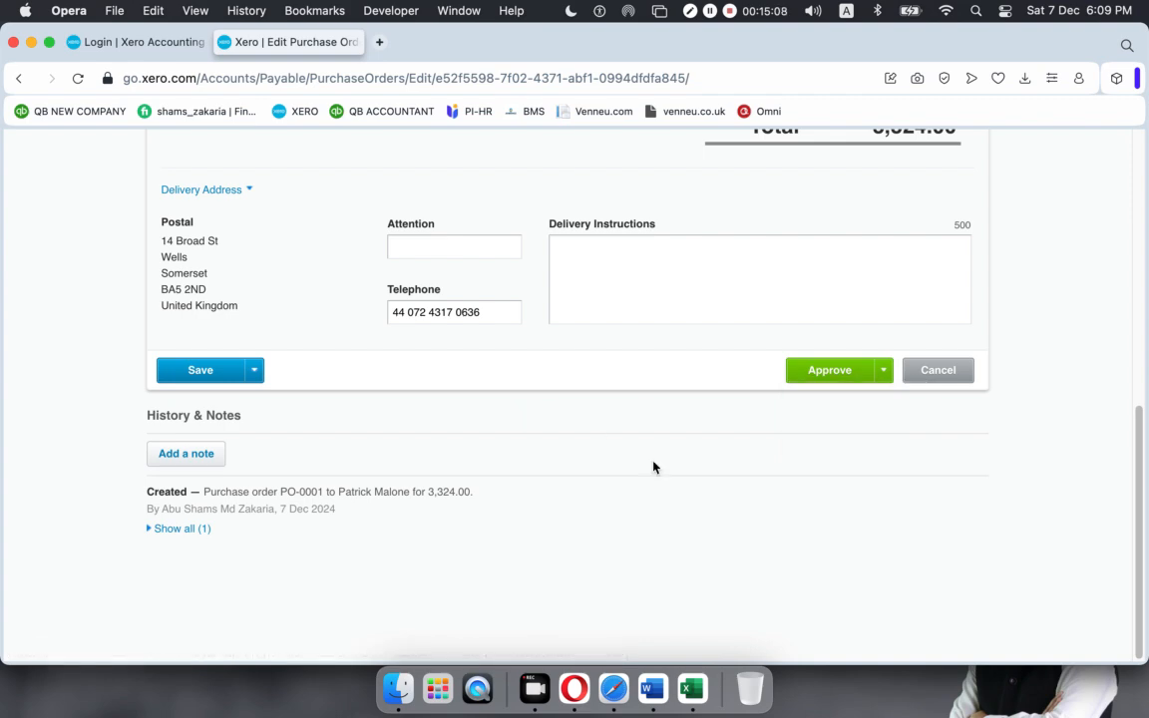
pyautogui.scroll(10, 653, 467)
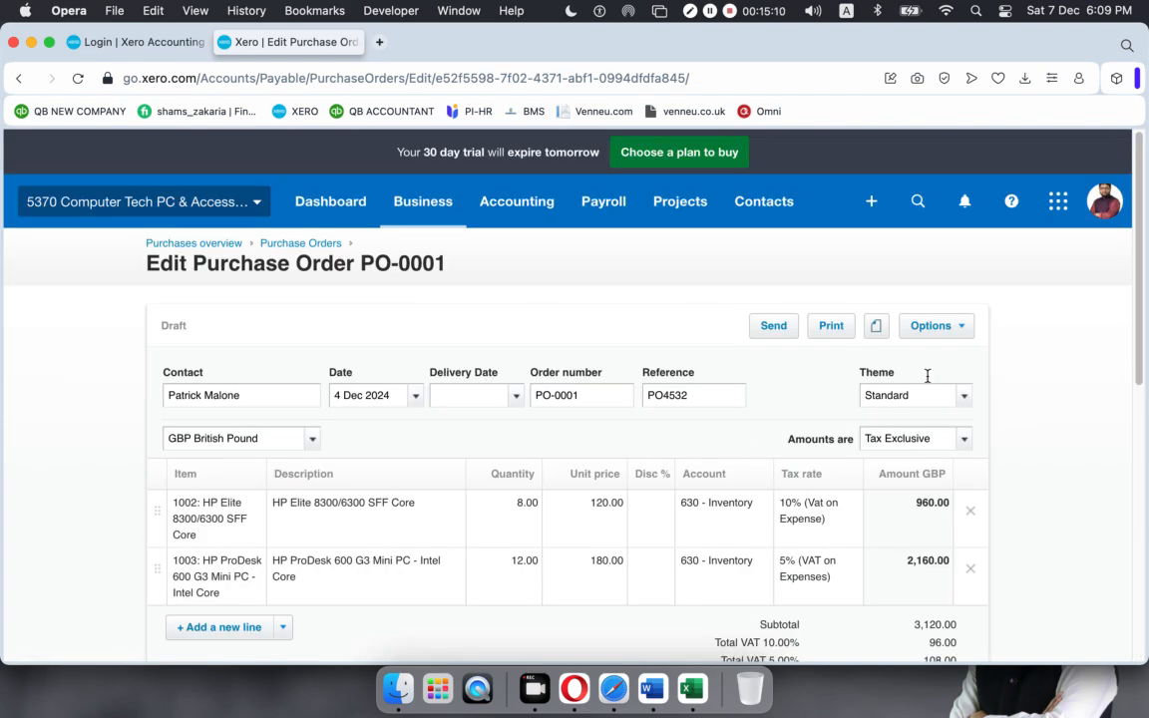
pyautogui.click(964, 329)
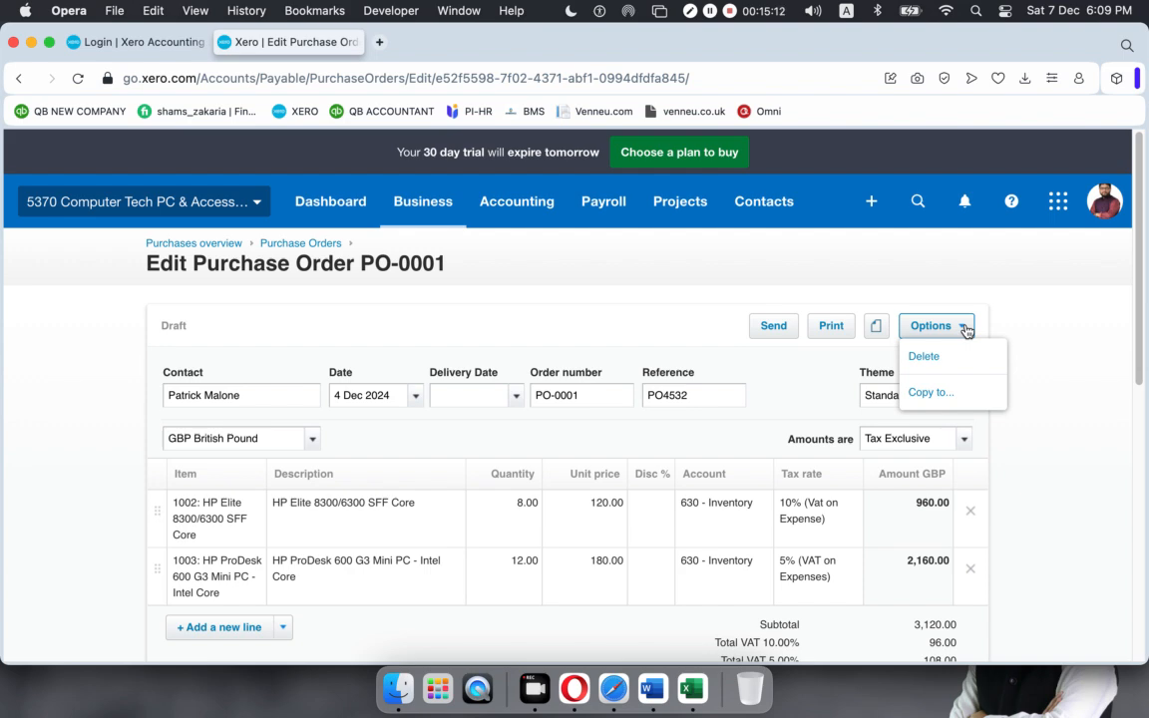
pyautogui.click(1033, 349)
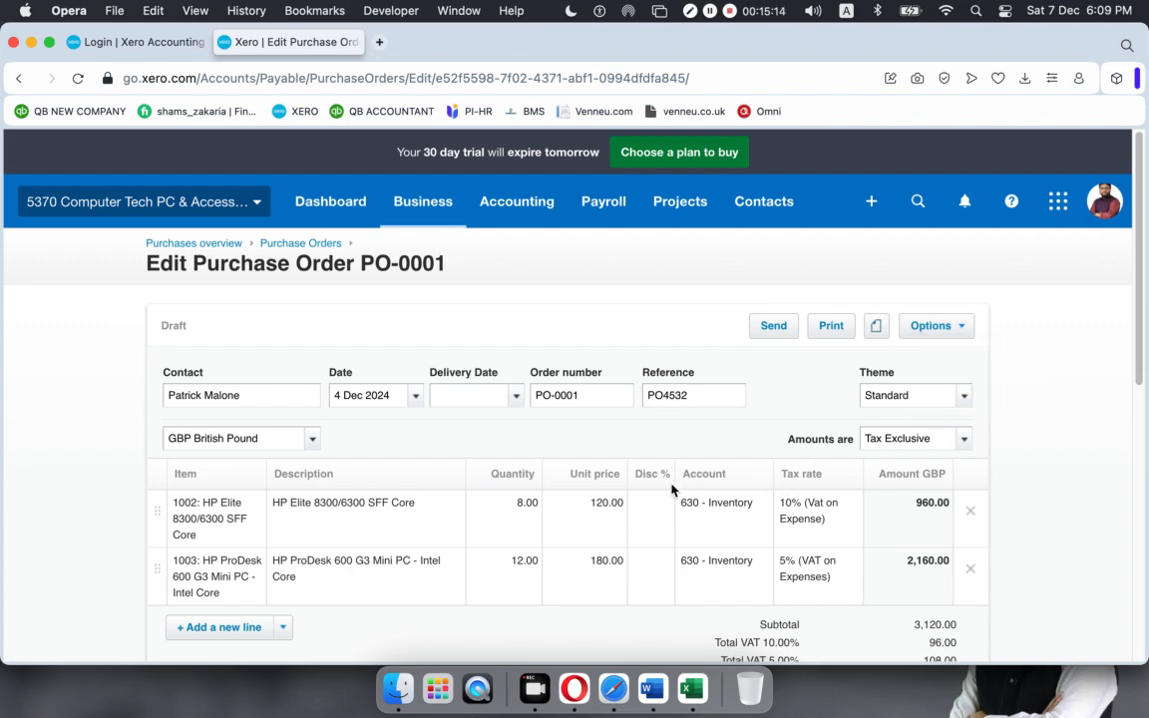
pyautogui.scroll(-10, 675, 484)
pyautogui.scroll(10, 675, 482)
# - Email the draft purchase order with the Basic template message, entering the recipient's e-mail address
pyautogui.click(773, 326)
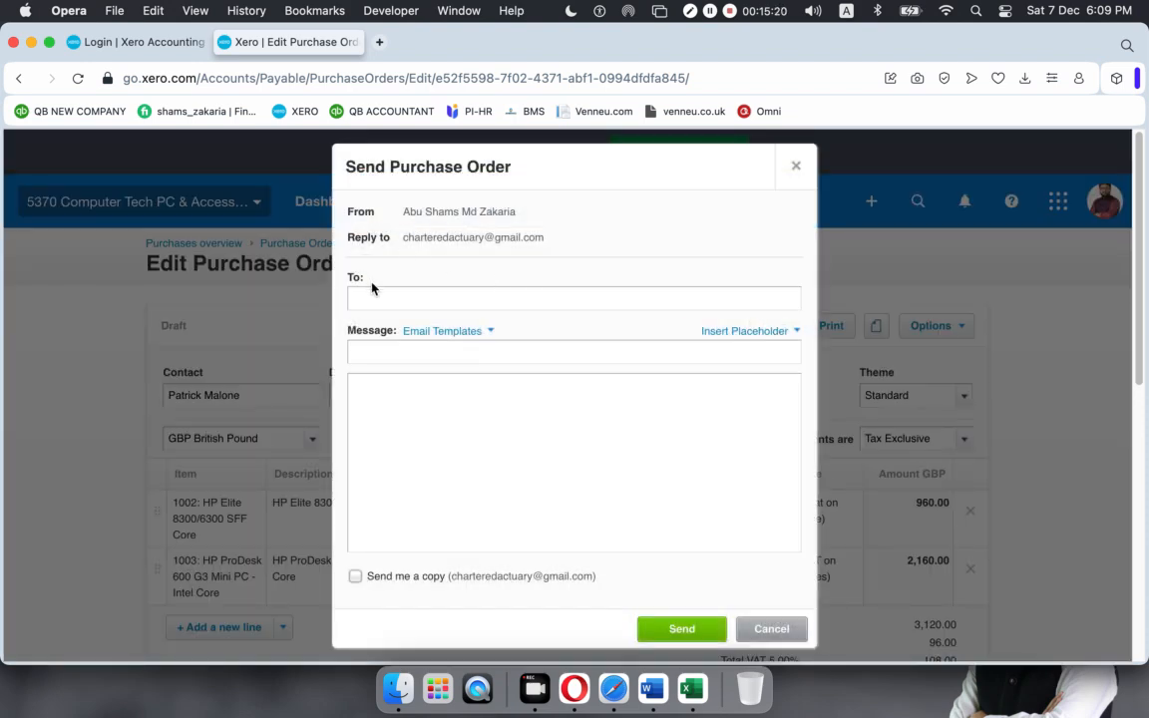
pyautogui.press('BackSpace')
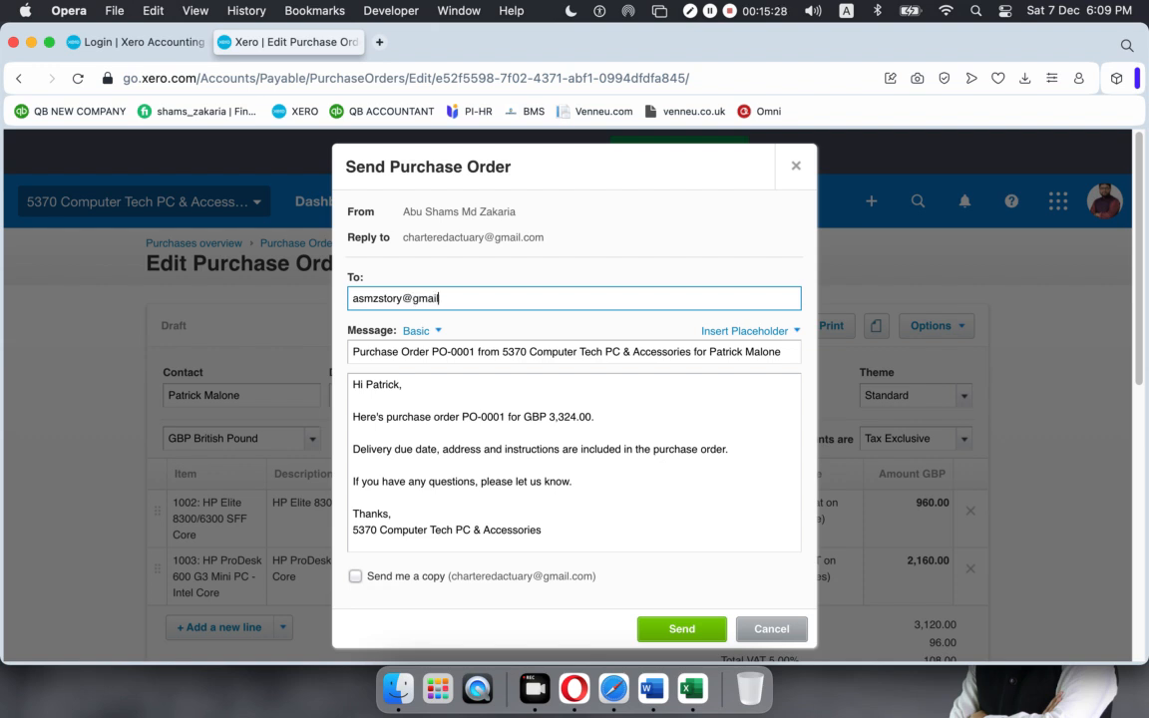
pyautogui.click(681, 628)
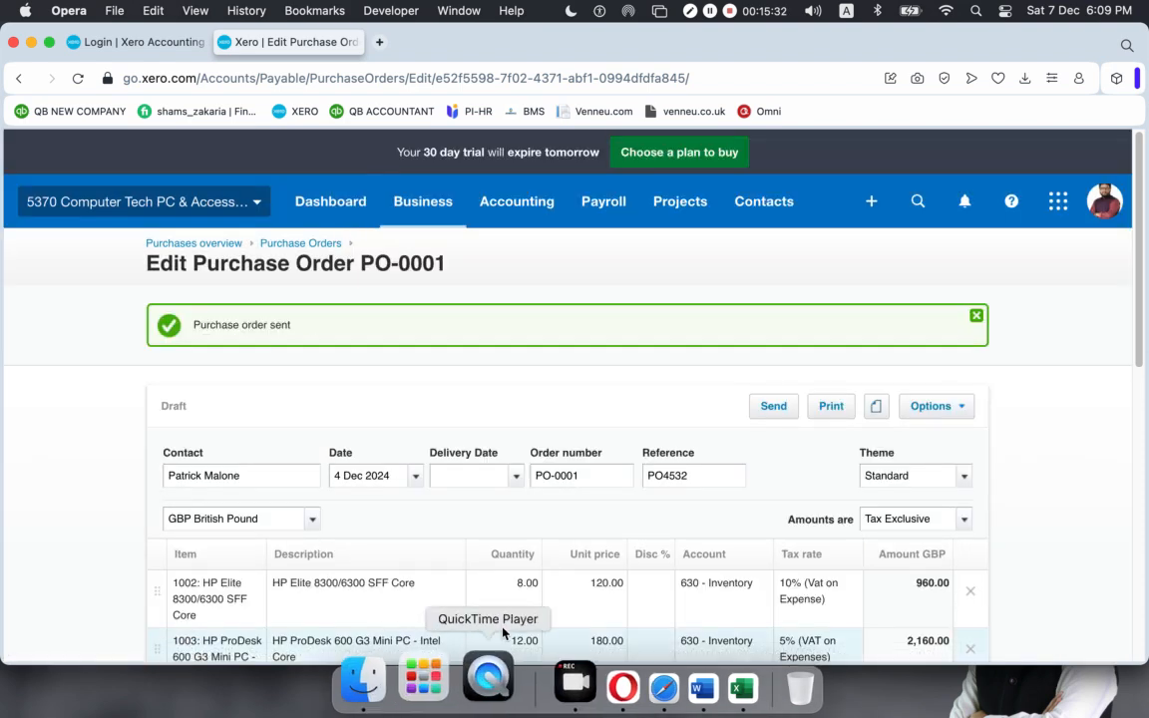
# - Switch to Gmail in Safari and reload the inbox to check for the purchase order e-mail
pyautogui.click(613, 688)
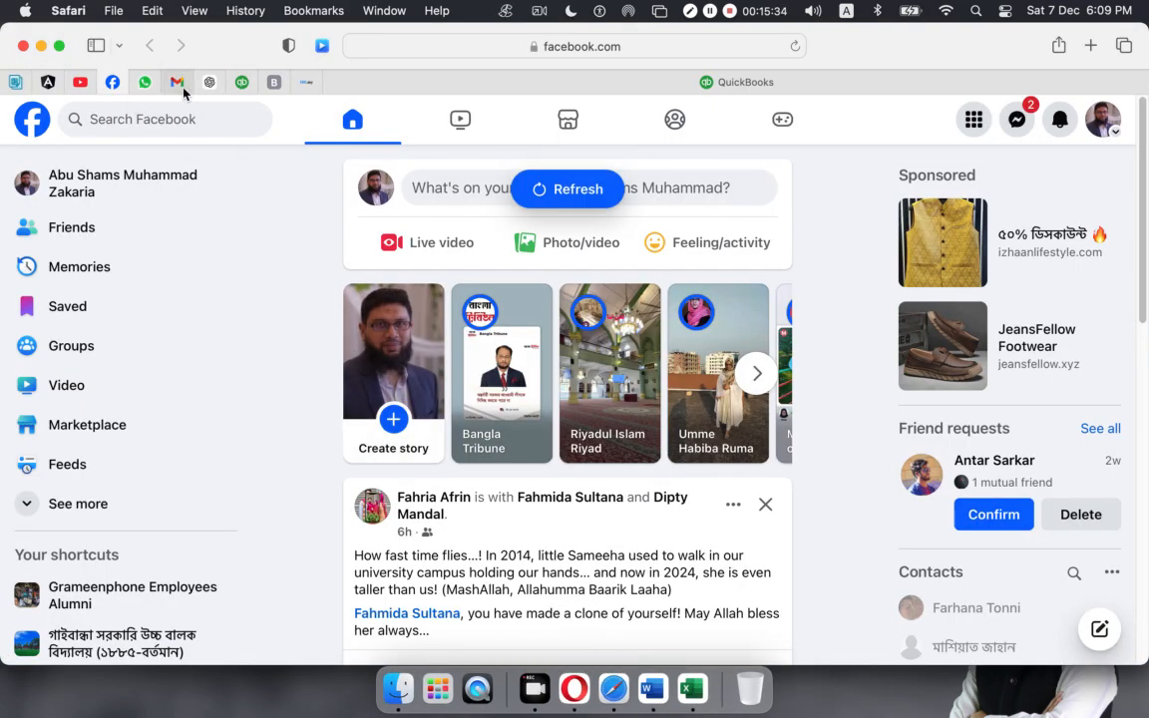
pyautogui.click(166, 79)
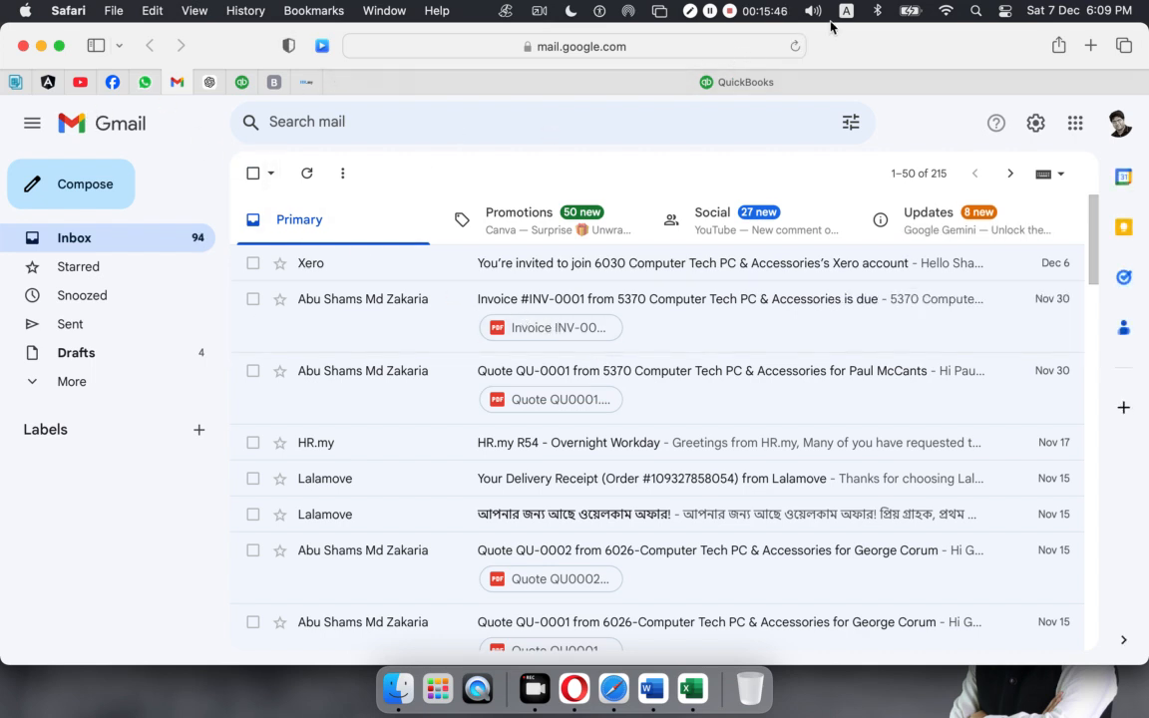
pyautogui.click(795, 46)
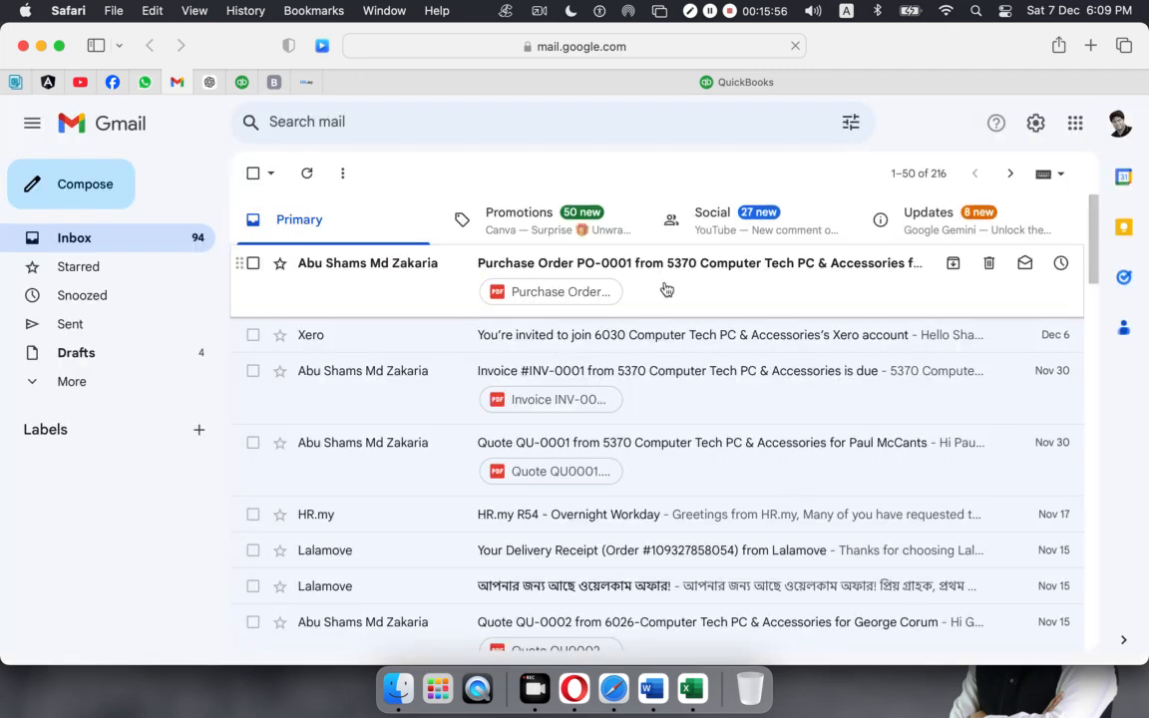
# - Return to Xero in Opera and go back from the order to the Purchase Orders list
pyautogui.click(569, 683)
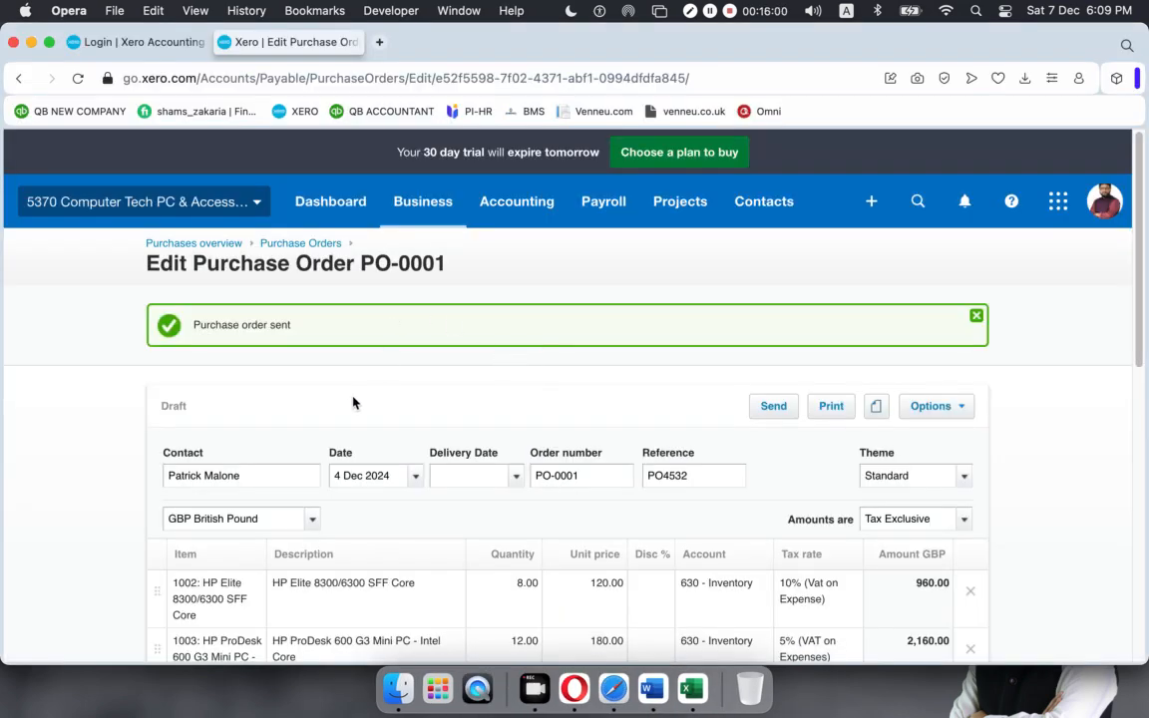
pyautogui.click(291, 244)
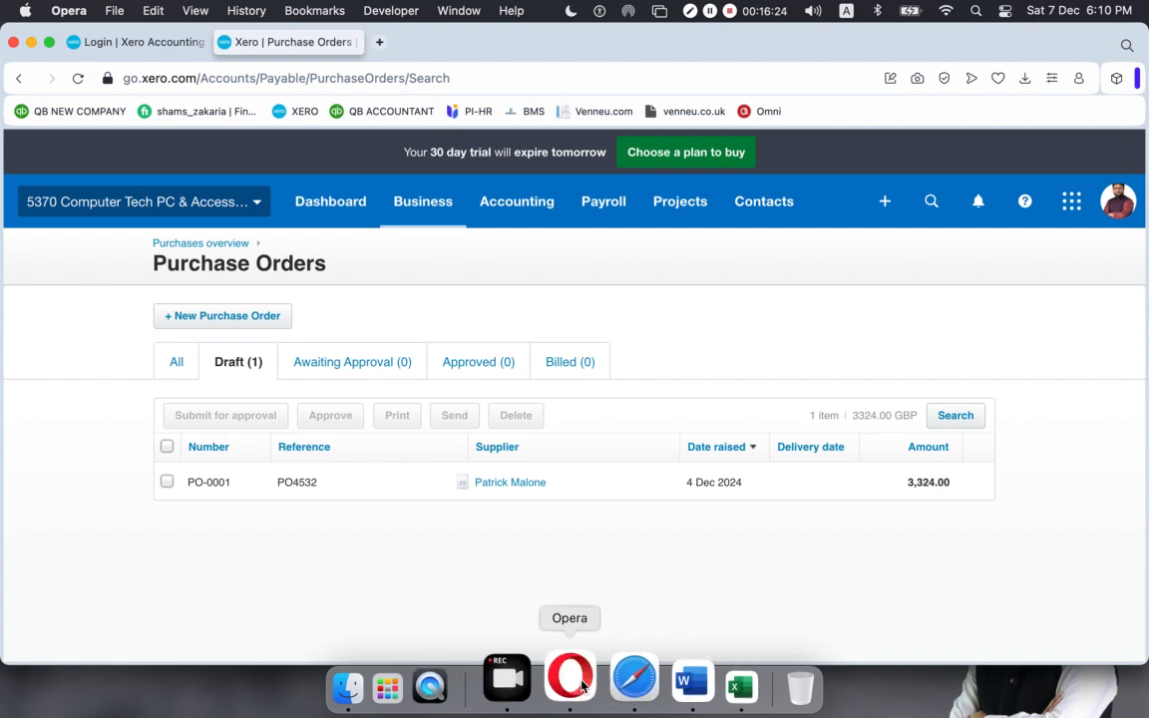
# - Switch to Gmail in Safari, open the purchase order e-mail and examine its message and PDF attachment
pyautogui.click(613, 677)
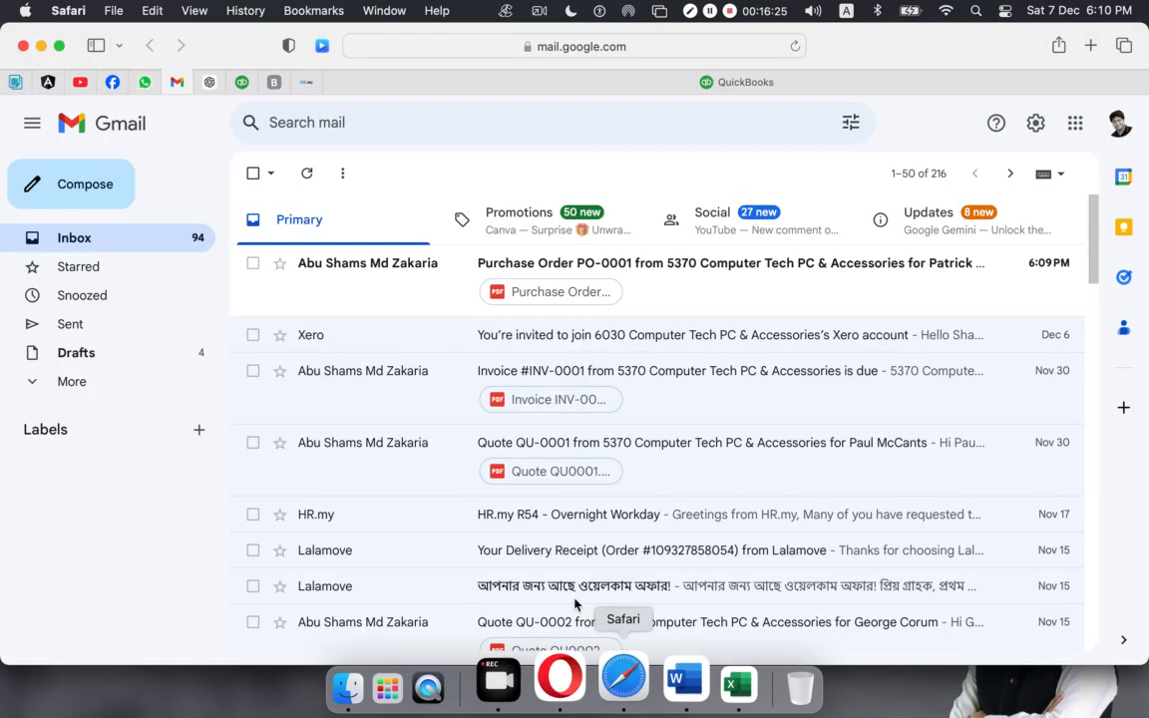
pyautogui.click(728, 278)
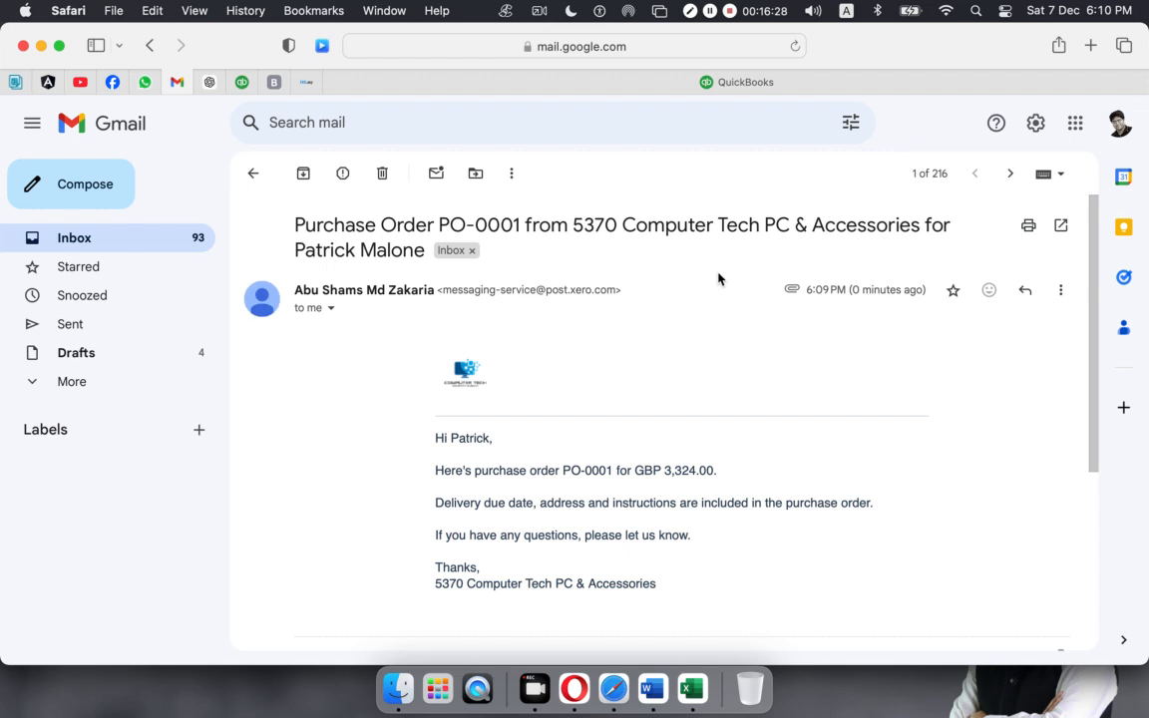
pyautogui.scroll(-5, 605, 426)
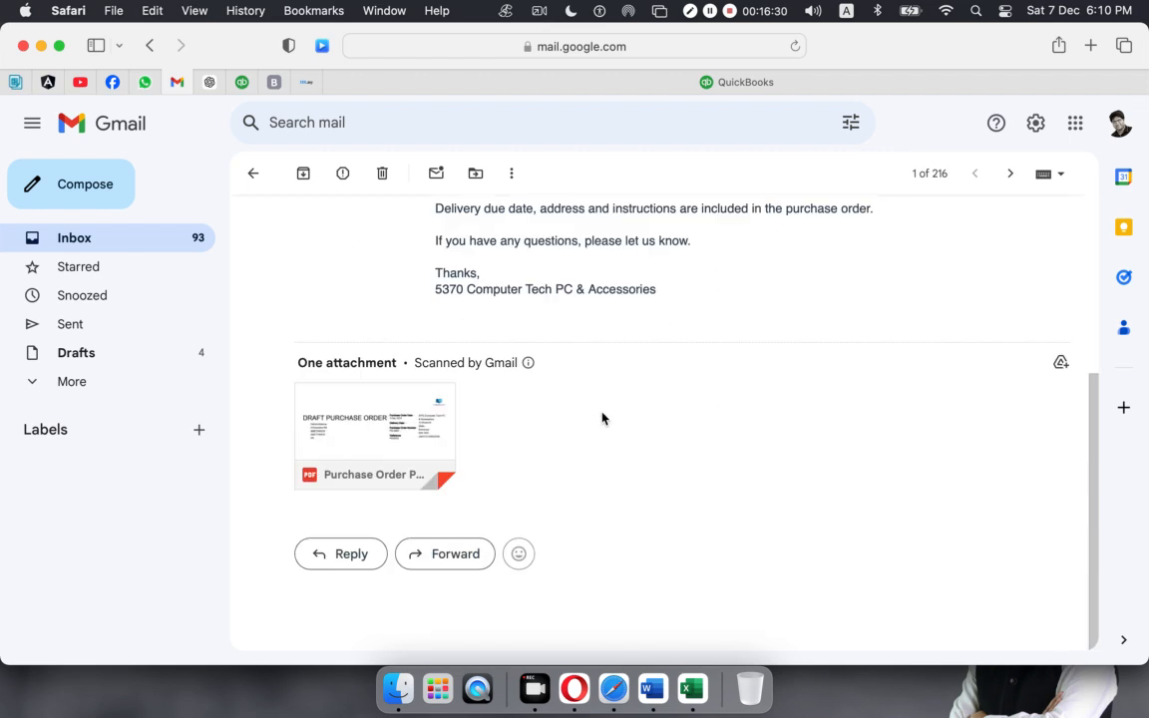
pyautogui.moveTo(408, 432)
# - Switch back to Xero in Opera and reload the Purchase Orders list
pyautogui.click(574, 689)
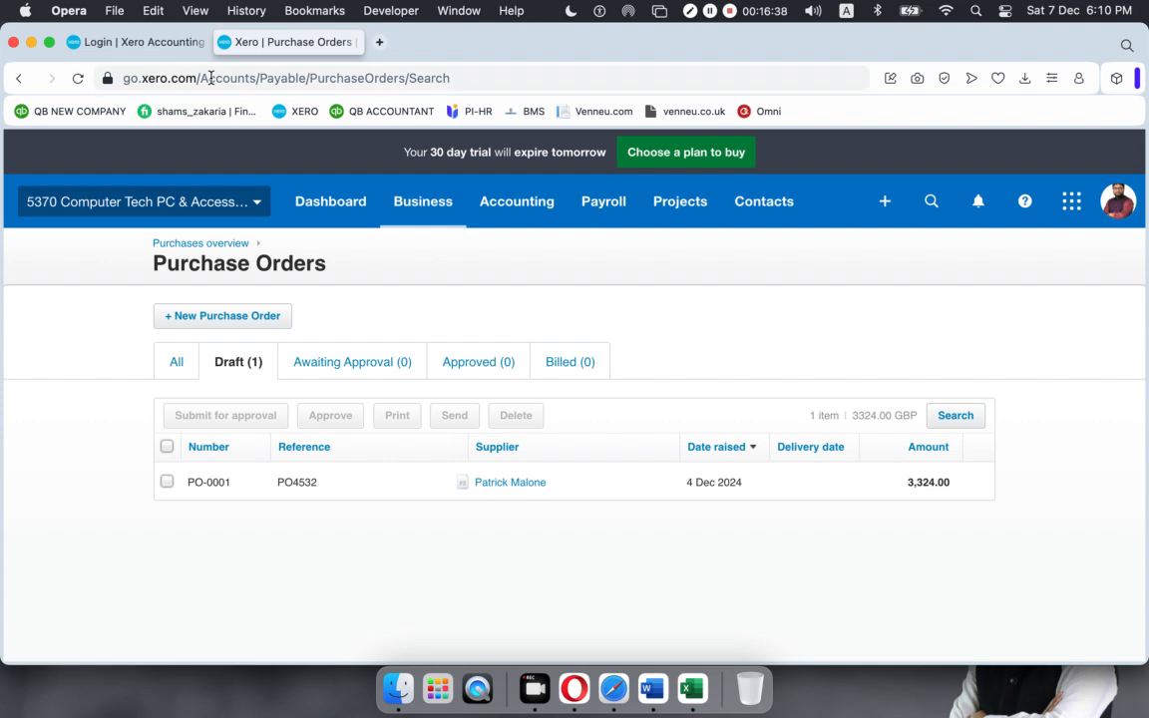
pyautogui.click(77, 78)
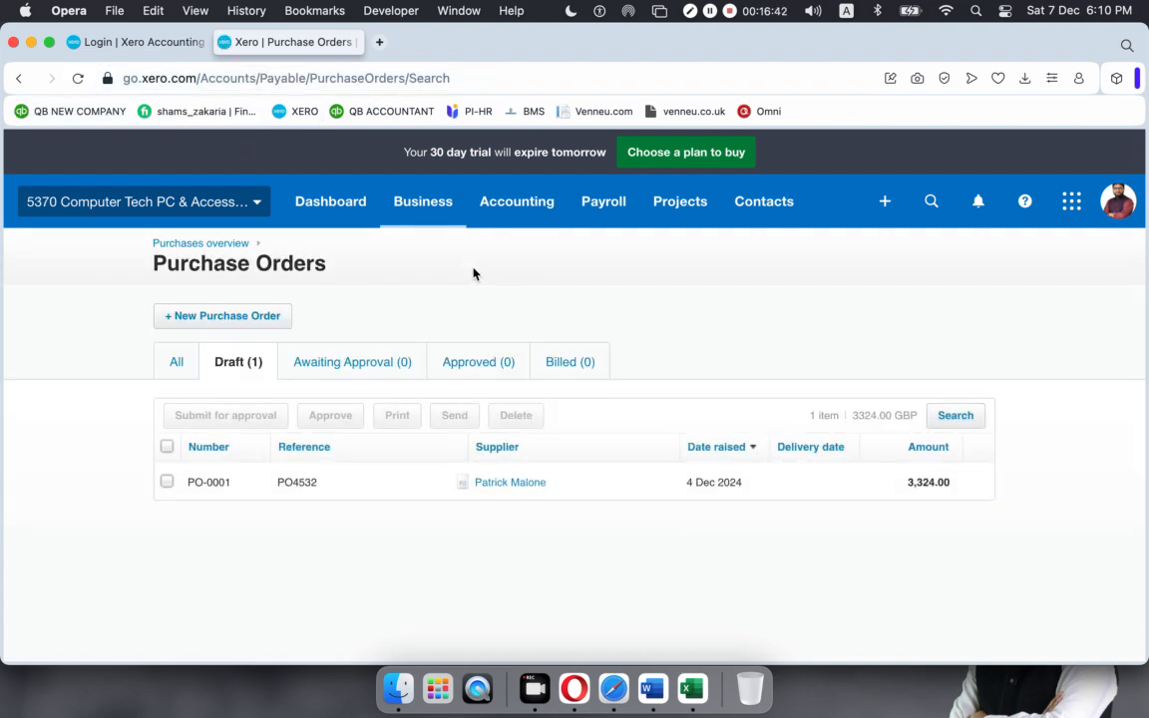
# - Open the draft purchase order from the list and approve it
pyautogui.click(628, 490)
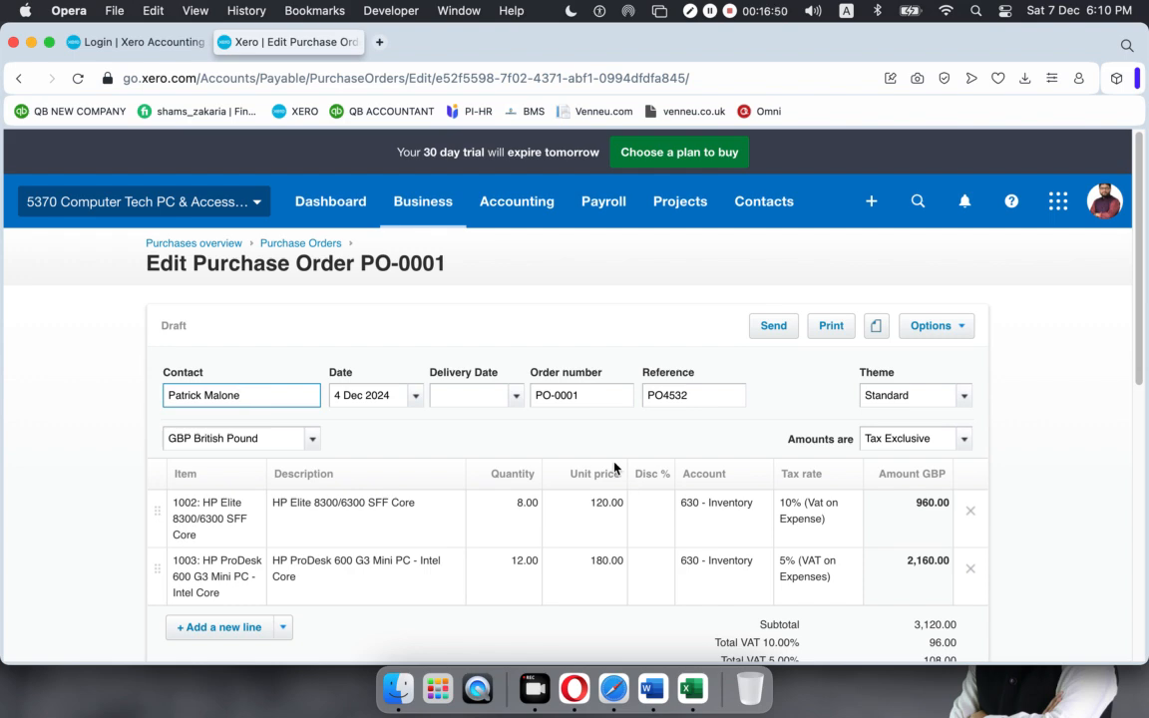
pyautogui.scroll(-15, 608, 440)
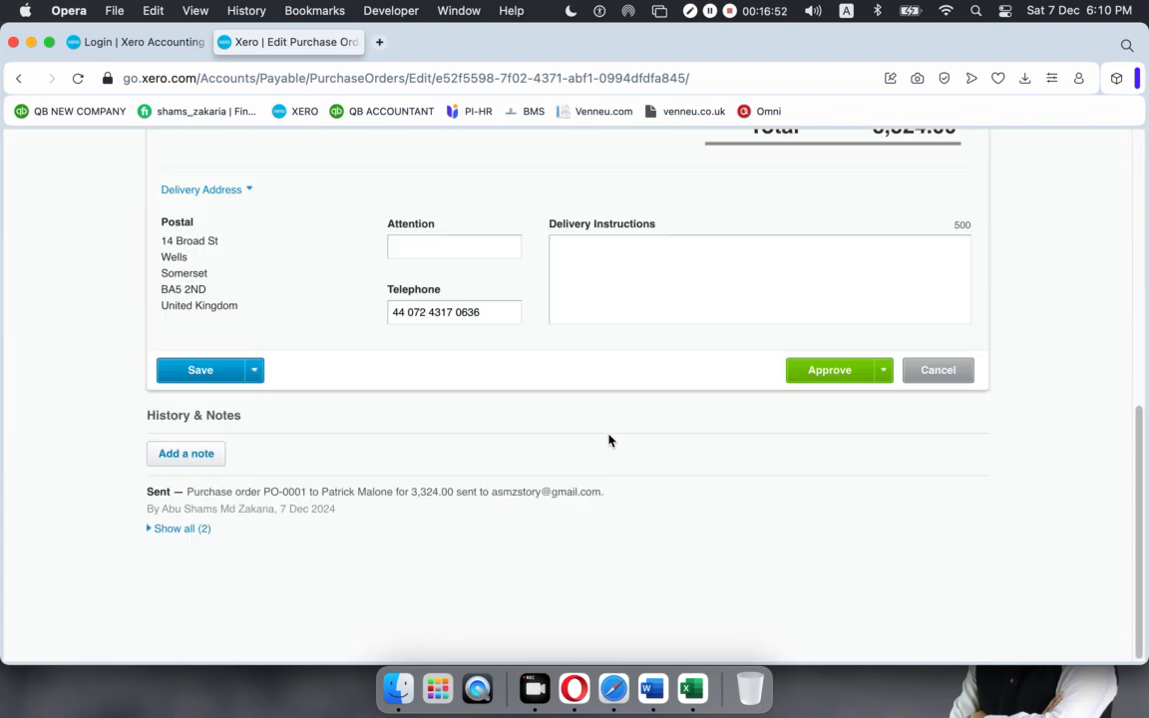
pyautogui.click(824, 375)
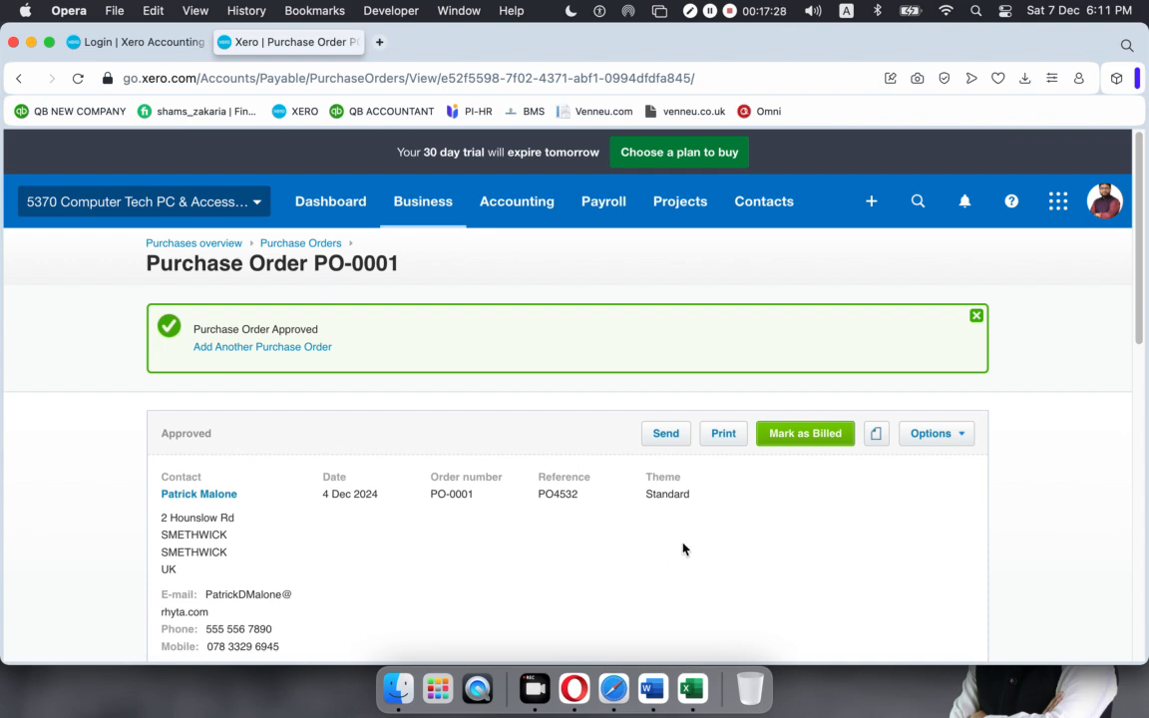
# - Copy the approved purchase order to a new draft Bill with the order marked as fully billed
pyautogui.scroll(-15, 684, 522)
pyautogui.scroll(5, 684, 522)
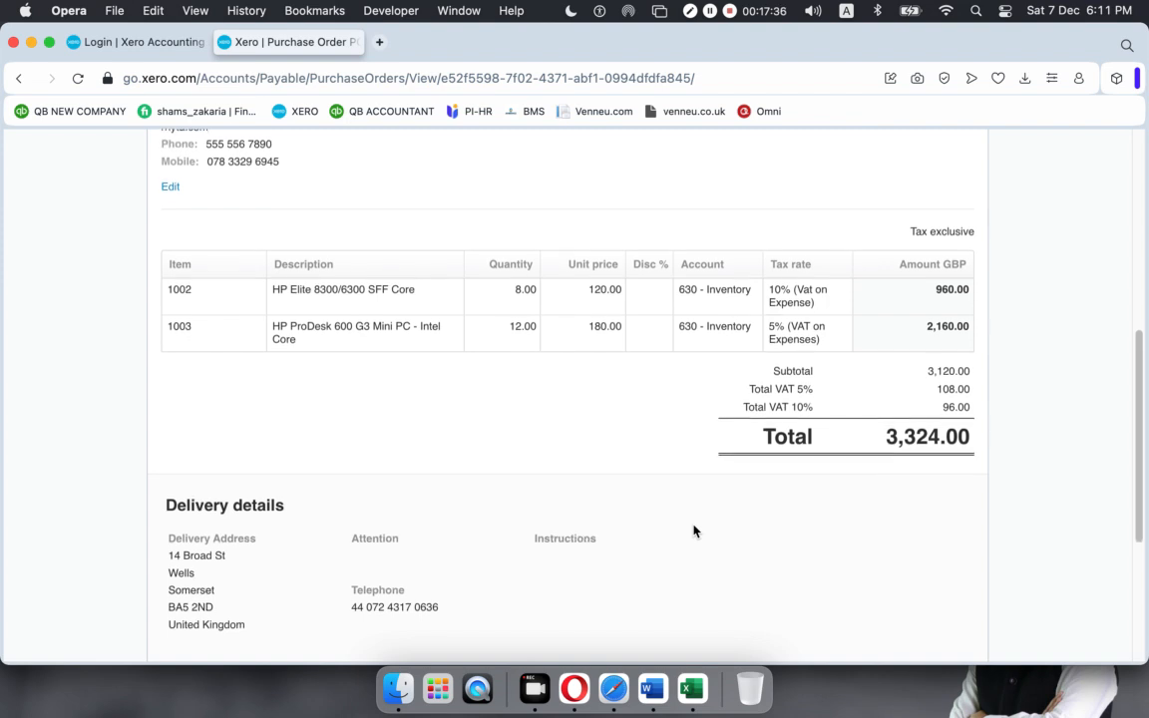
pyautogui.scroll(10, 695, 499)
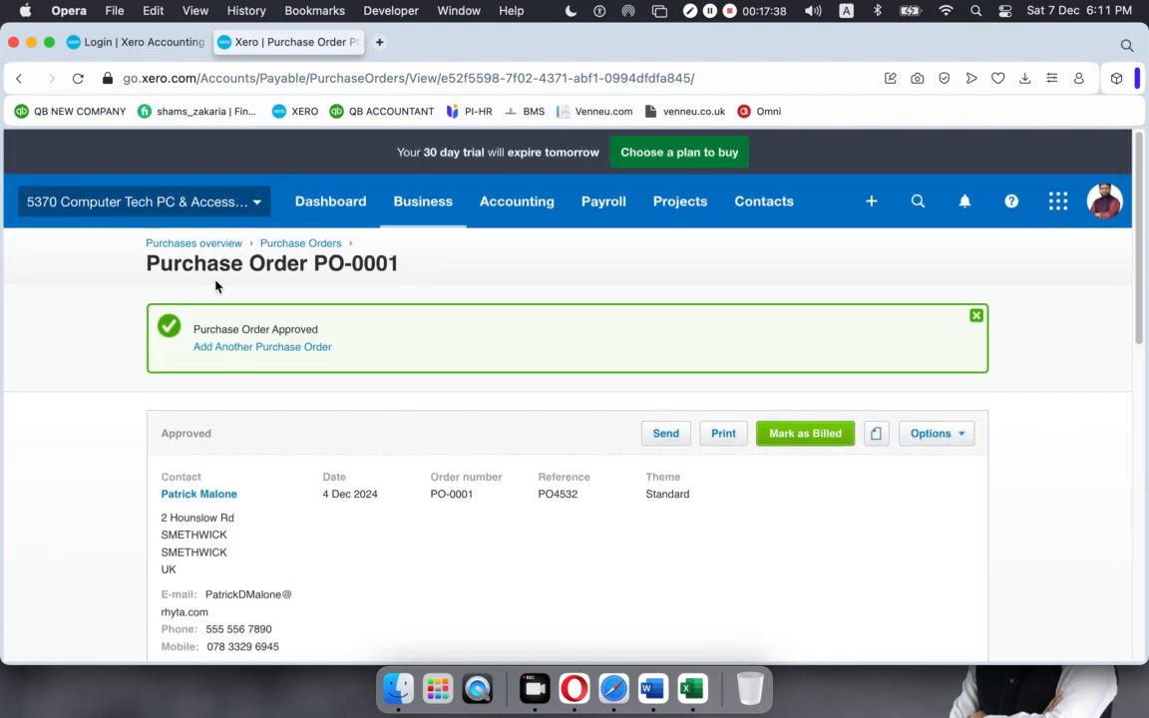
pyautogui.click(966, 433)
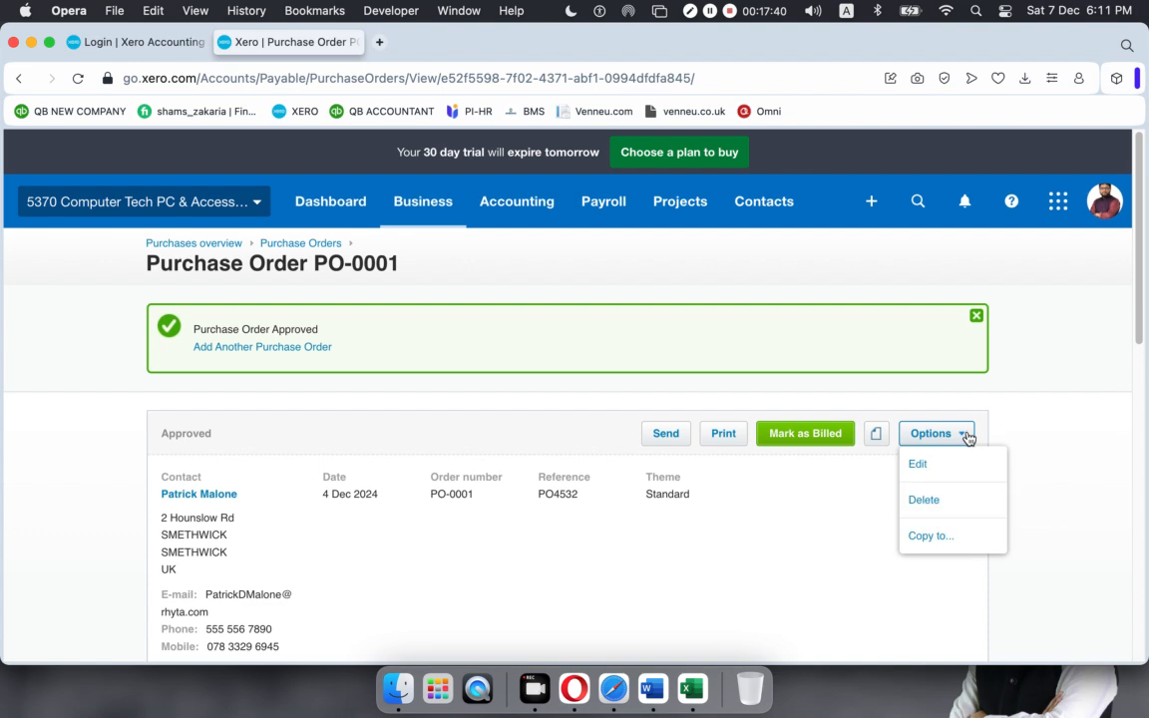
pyautogui.click(938, 540)
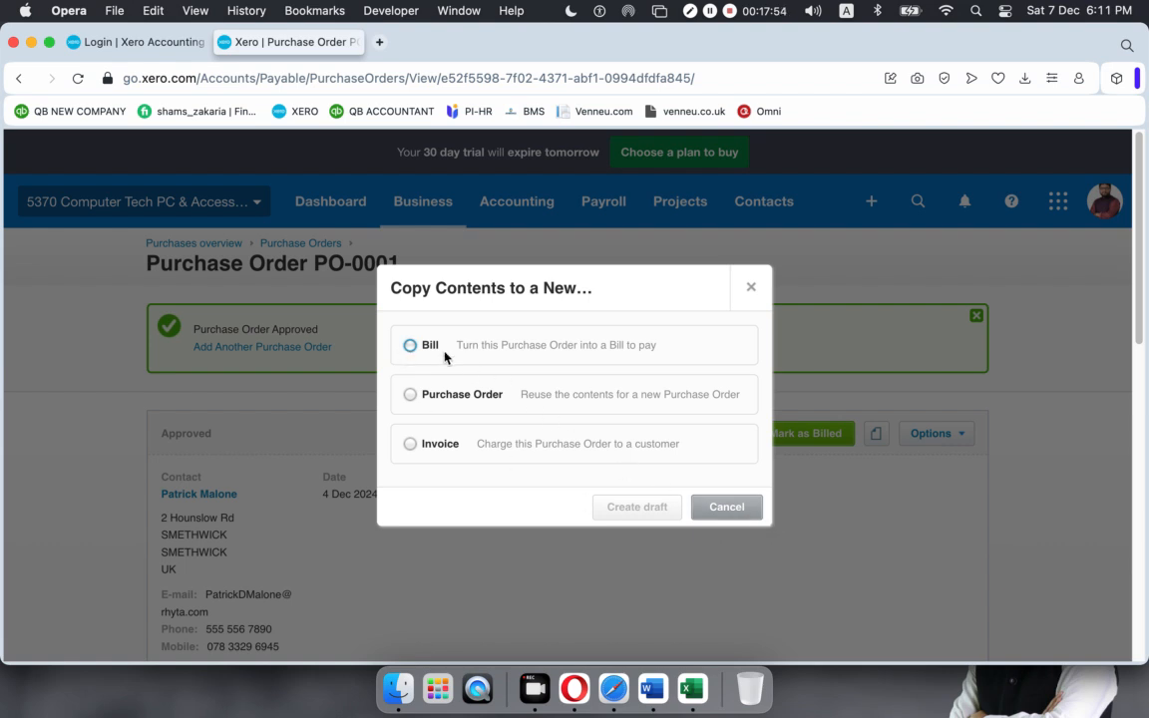
pyautogui.click(410, 344)
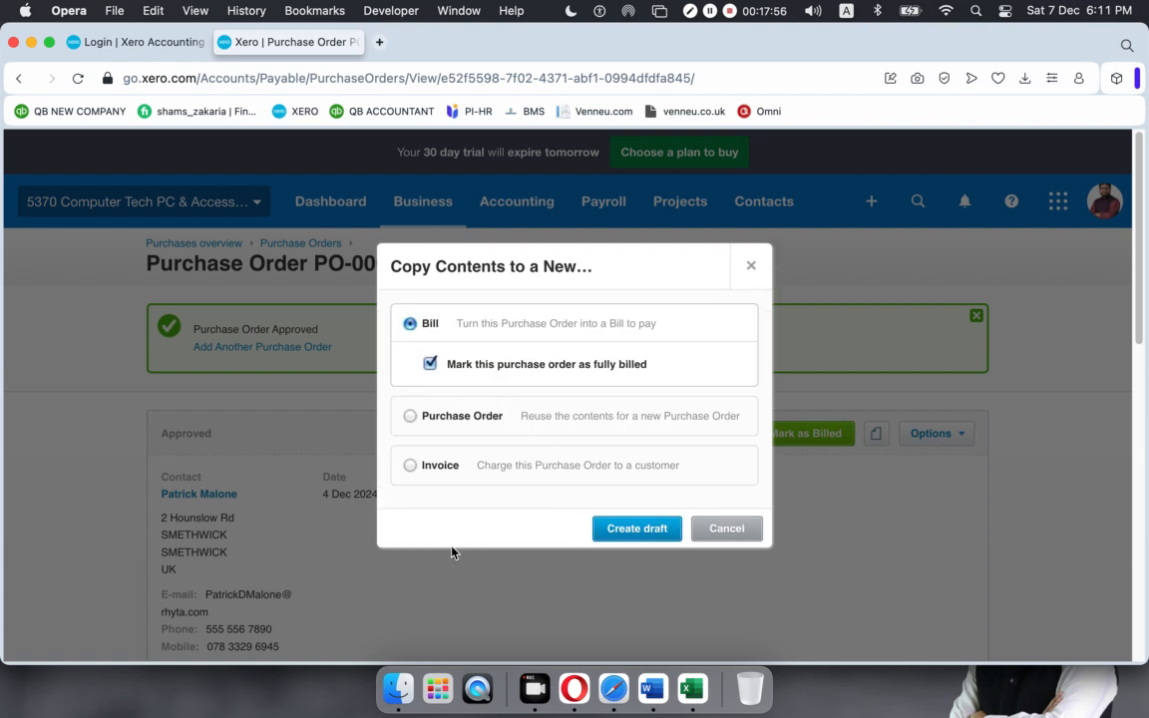
pyautogui.click(638, 531)
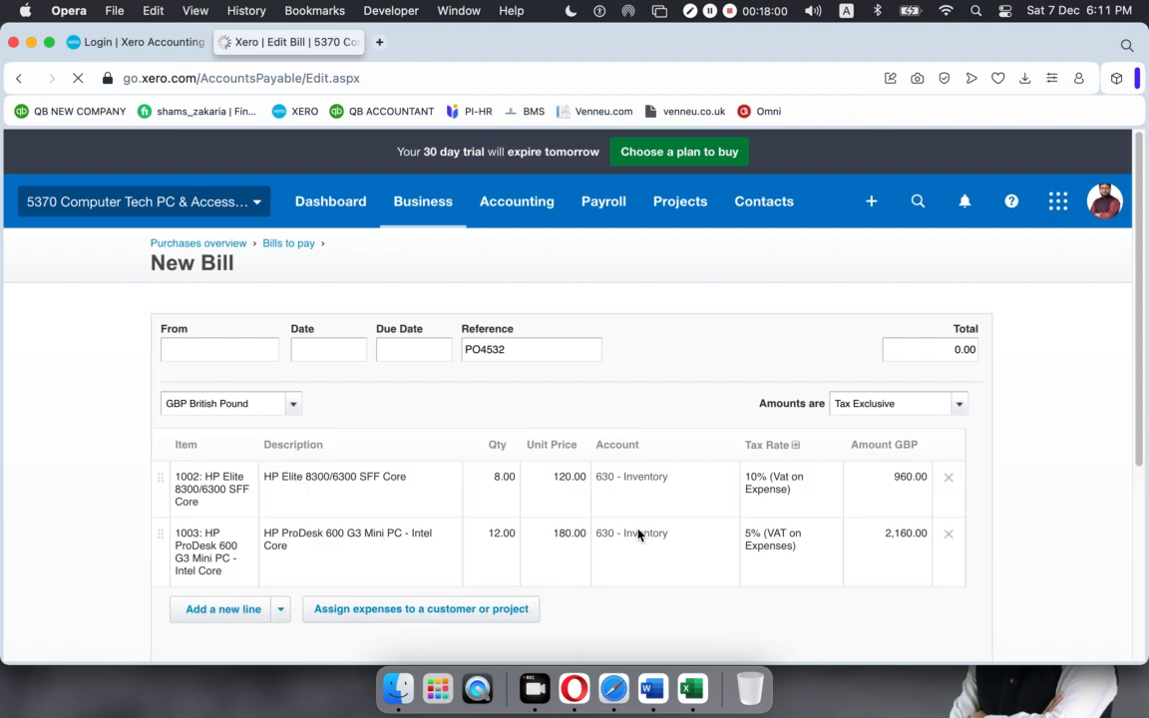
# - Hide the help section of the Purchases overview and list the billed purchase orders
pyautogui.click(194, 243)
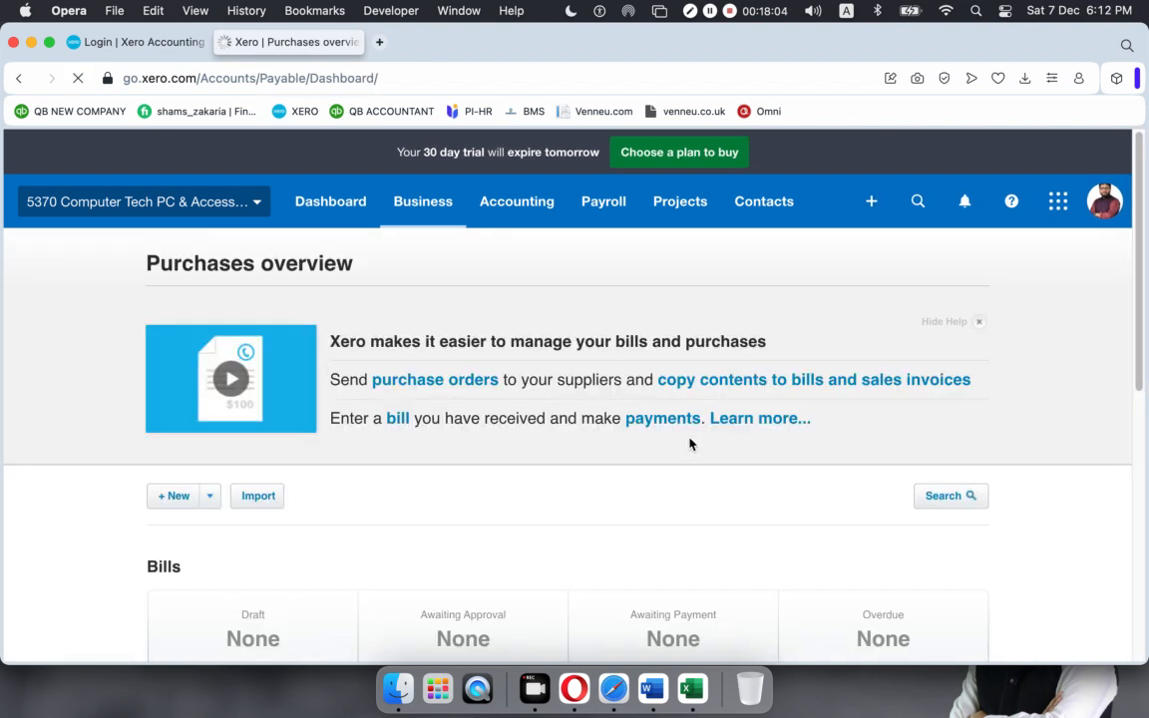
pyautogui.click(980, 326)
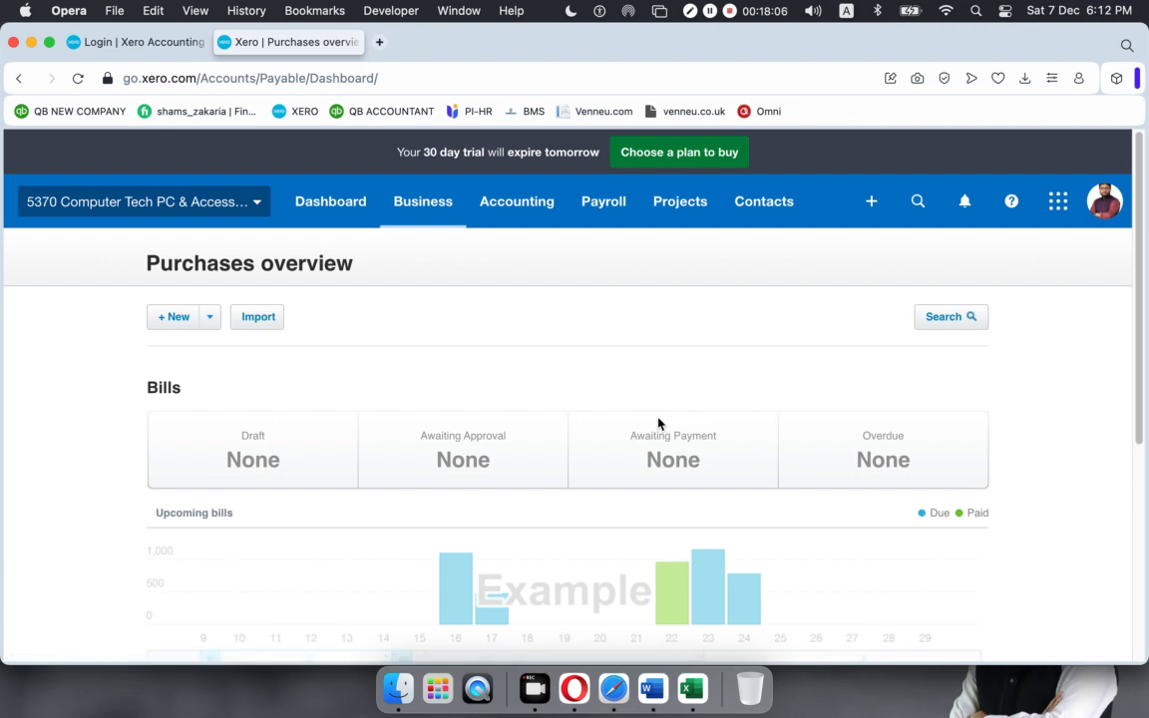
pyautogui.scroll(-4, 530, 405)
pyautogui.scroll(-2, 530, 408)
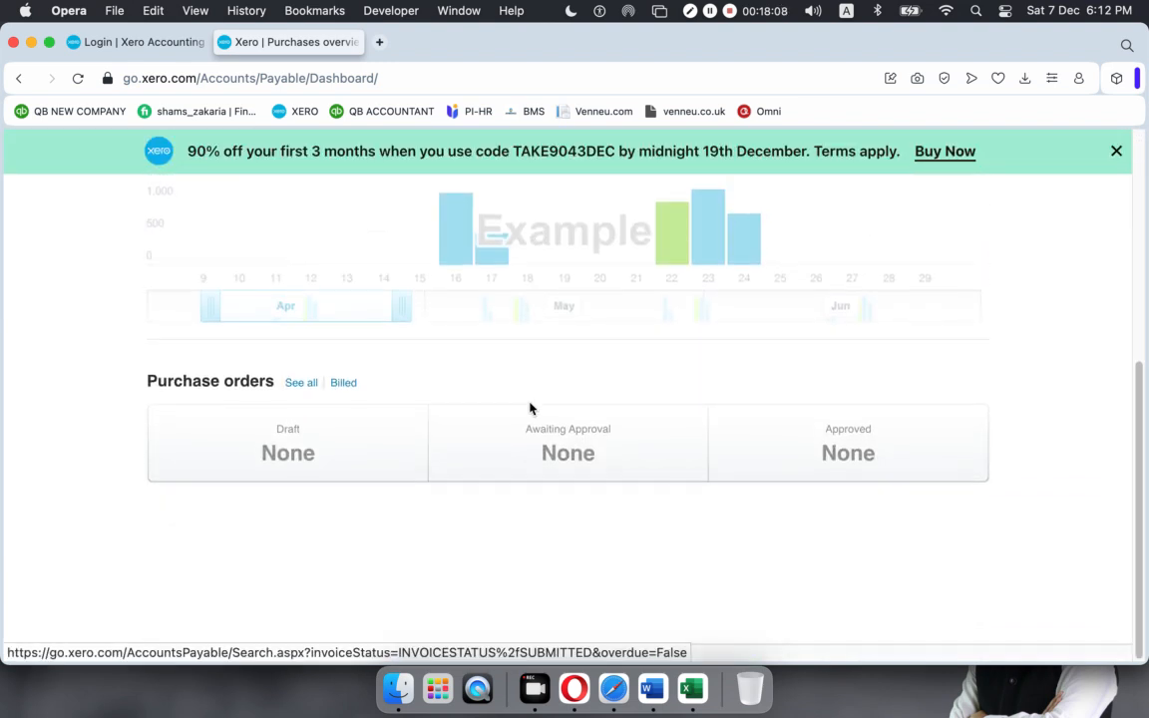
pyautogui.click(302, 385)
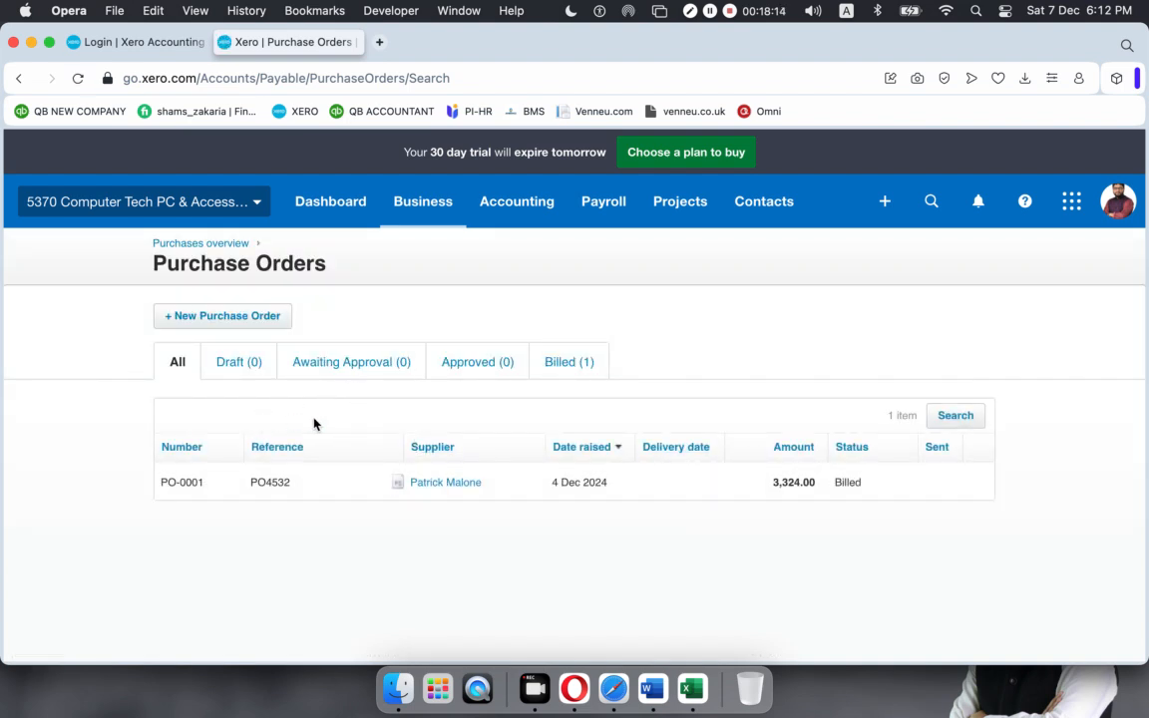
pyautogui.click(574, 371)
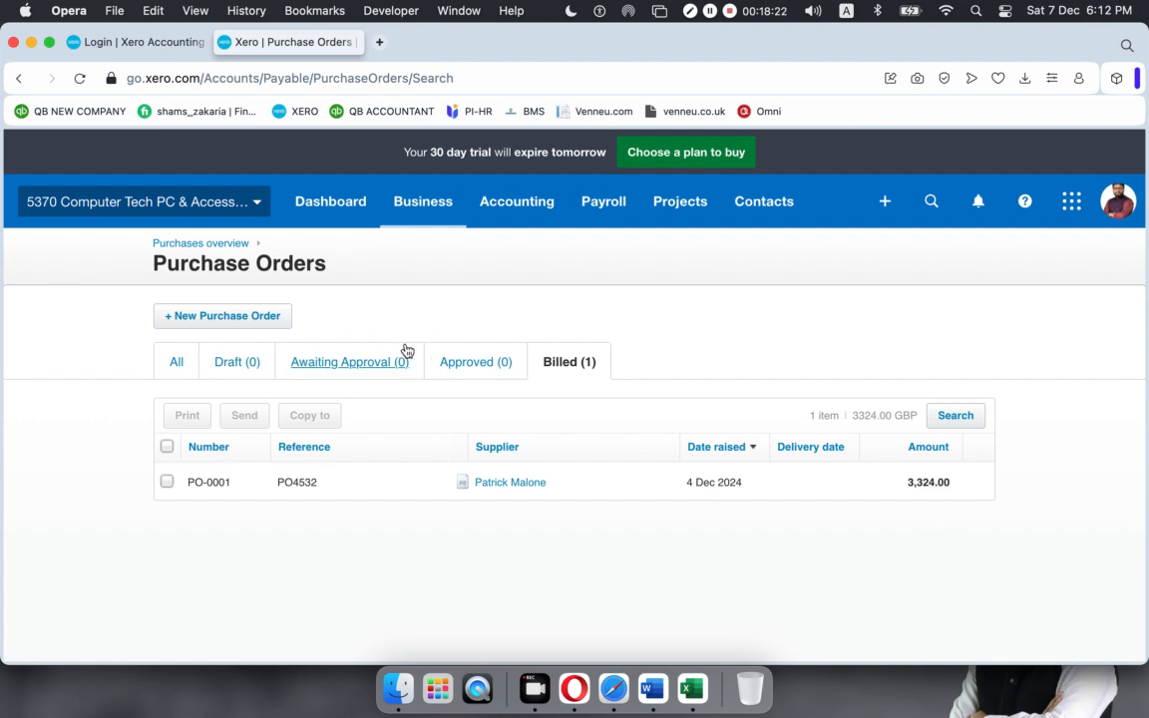
# - Open Bills to Pay and check the Draft, Awaiting approval, Awaiting payment, Paid and Repeating bill lists
pyautogui.click(423, 220)
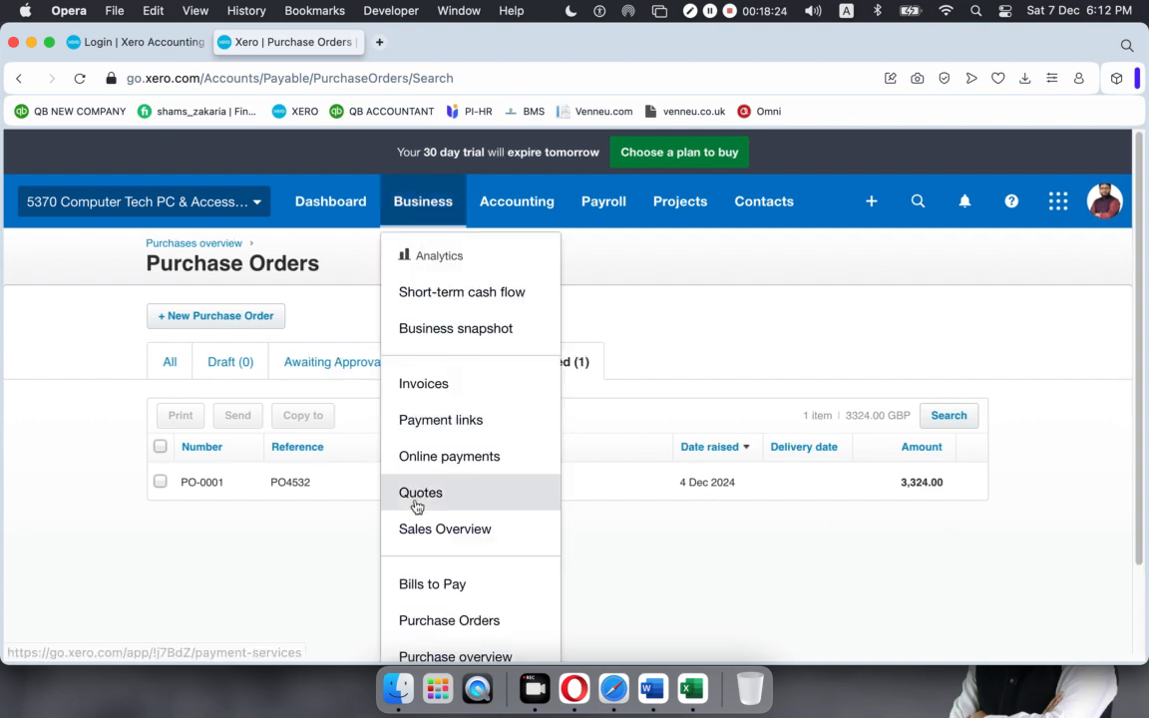
pyautogui.click(422, 591)
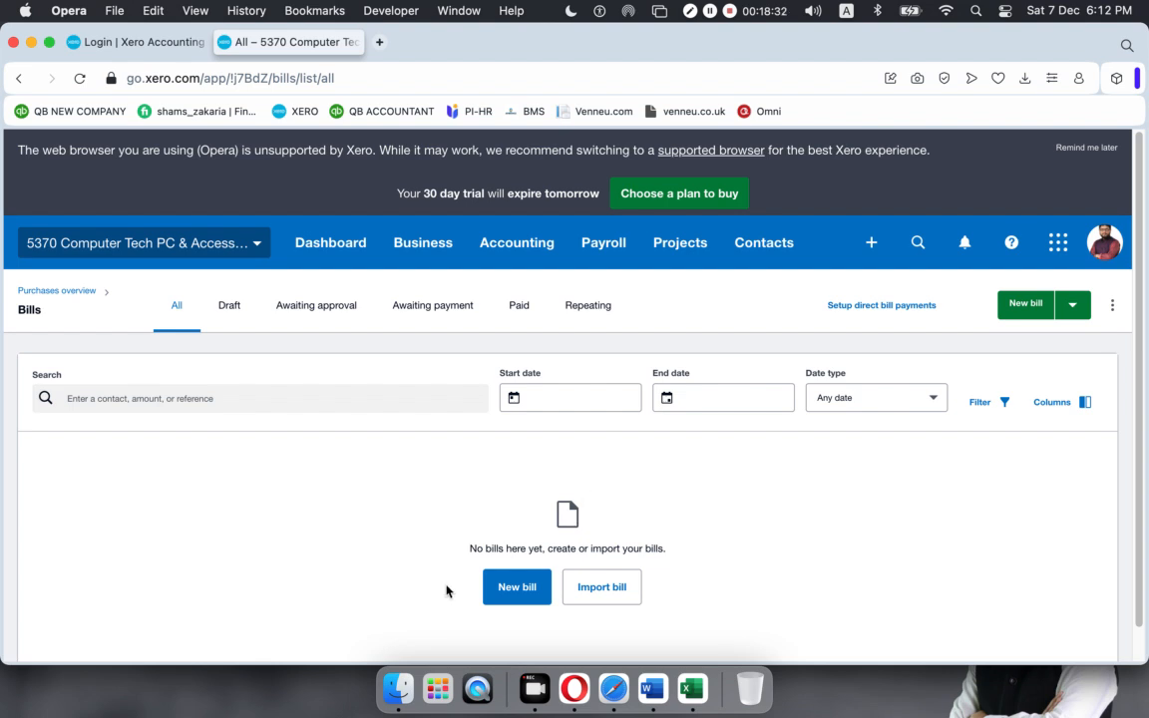
pyautogui.click(237, 305)
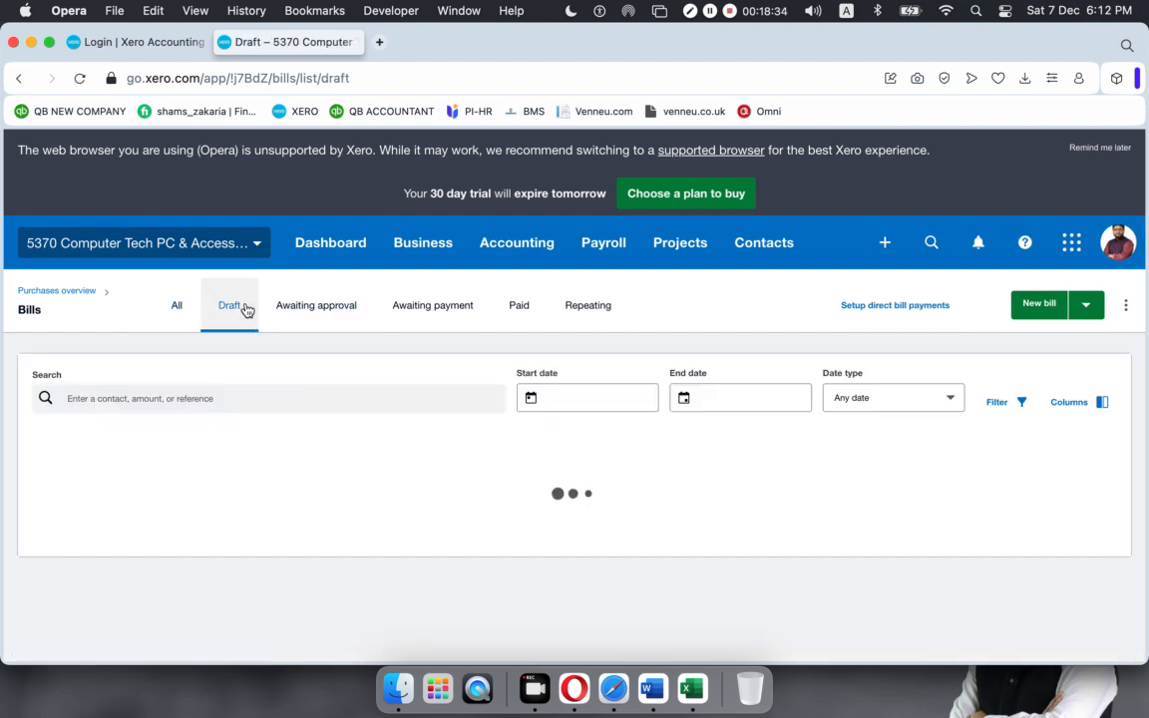
pyautogui.click(297, 308)
pyautogui.click(429, 310)
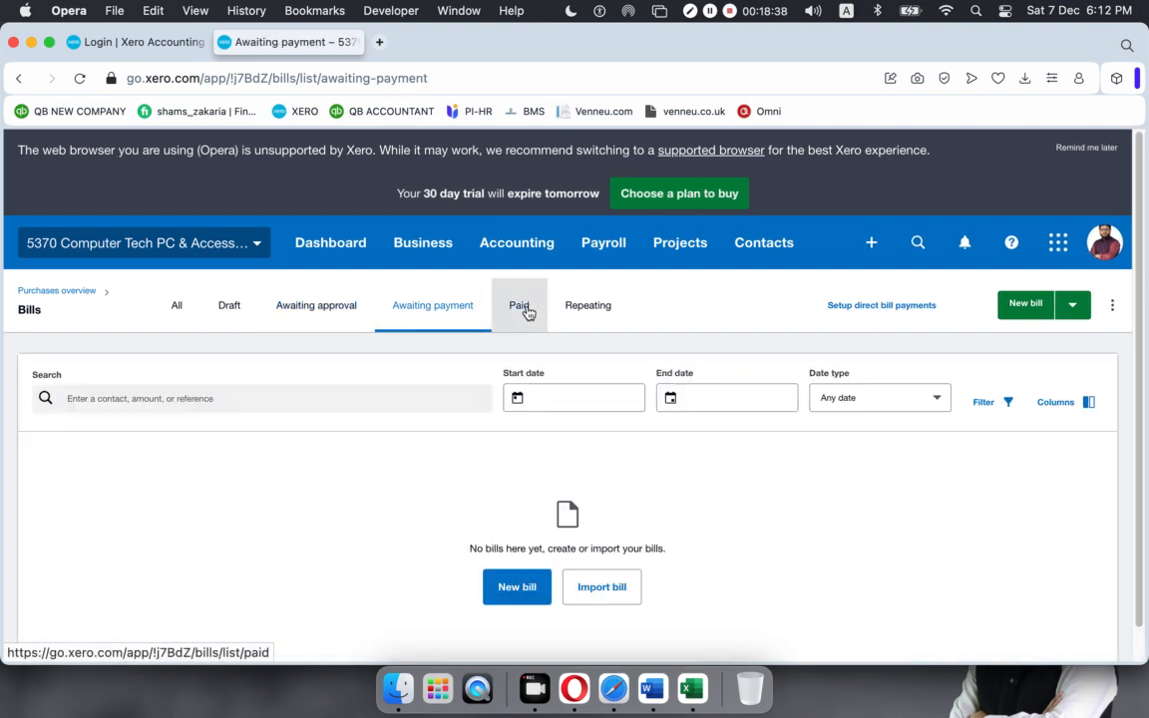
pyautogui.click(524, 311)
pyautogui.click(578, 311)
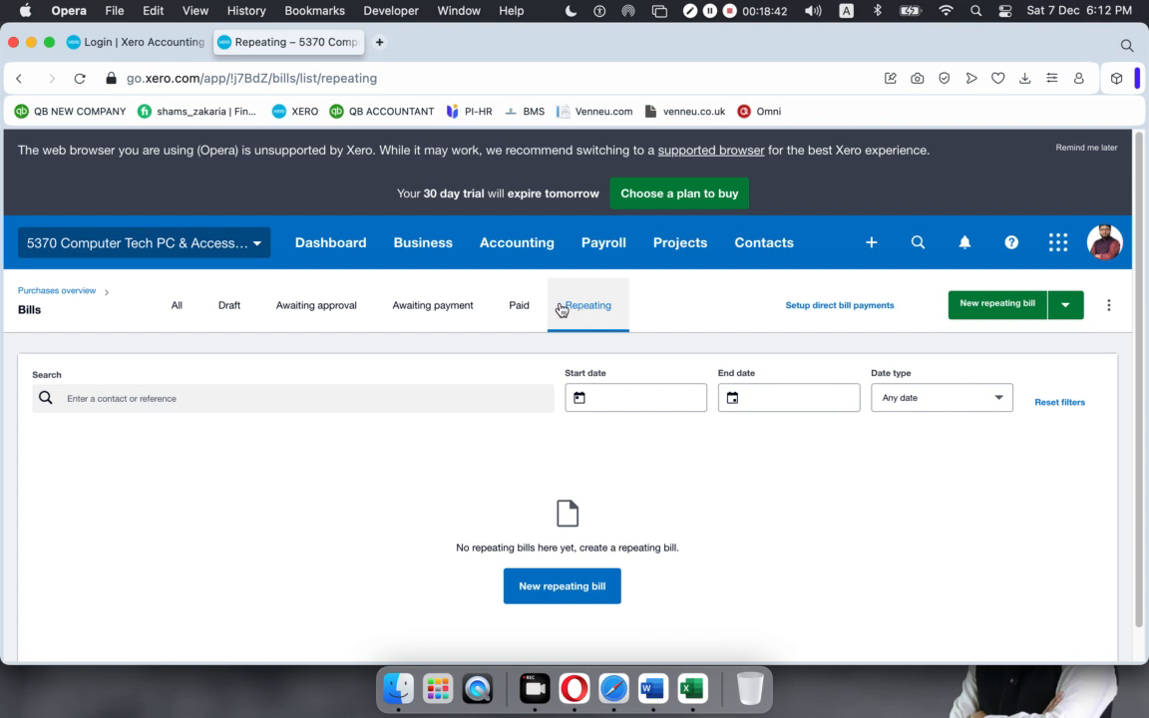
pyautogui.click(515, 306)
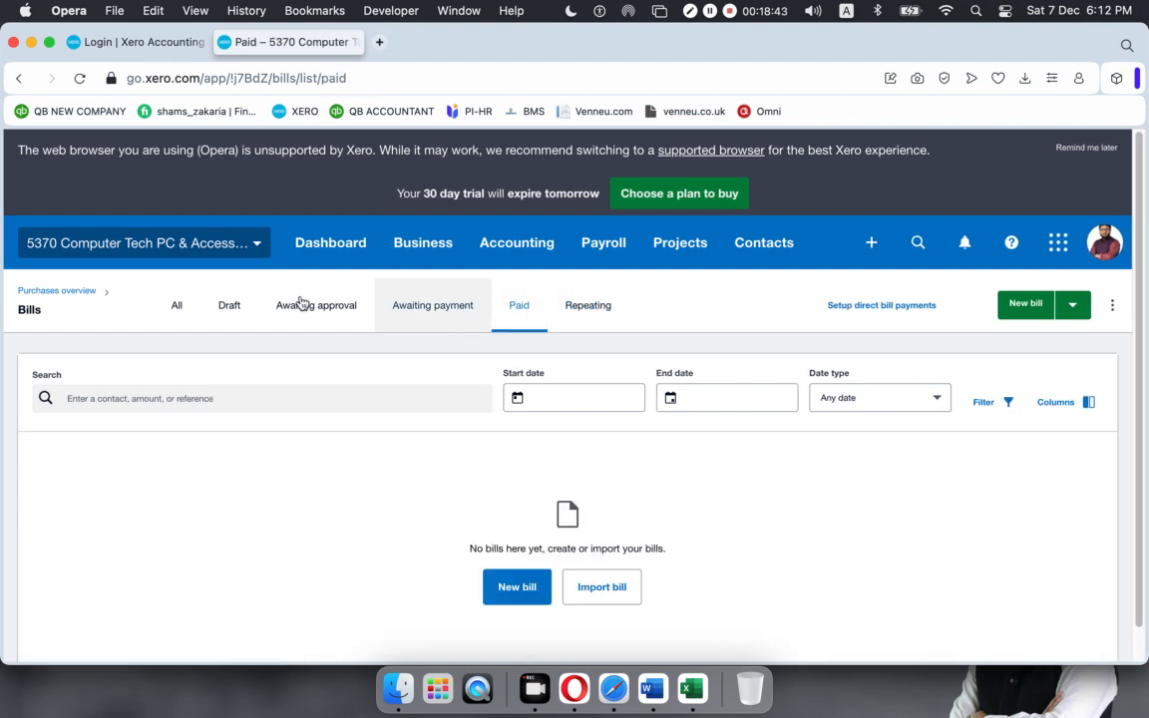
# - Check the bill and purchase order summaries in the Purchases overview and open the list of all purchase orders
pyautogui.click(442, 251)
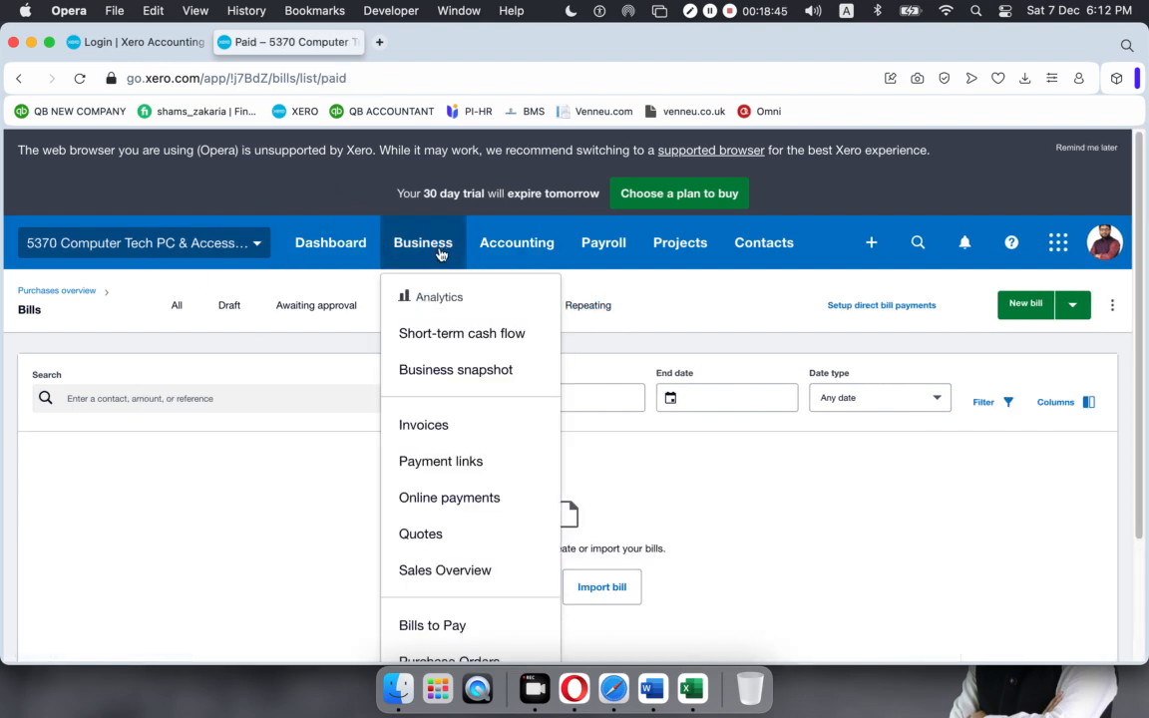
pyautogui.scroll(-3, 459, 580)
pyautogui.click(455, 543)
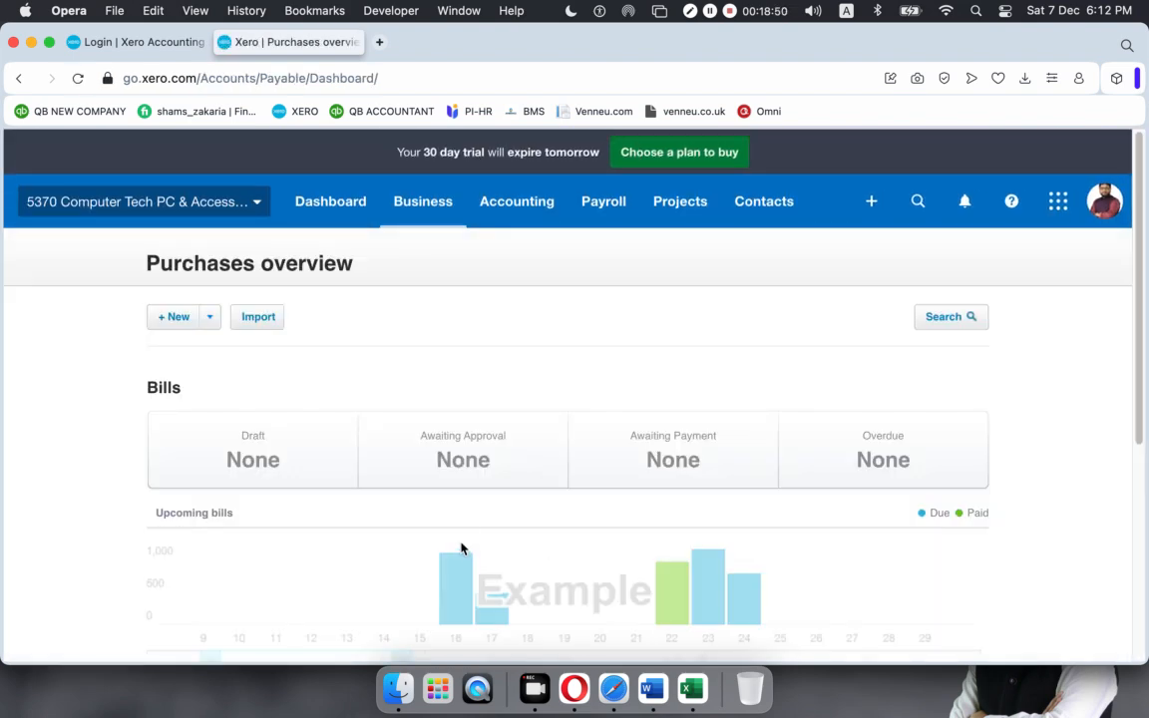
pyautogui.scroll(-5, 429, 509)
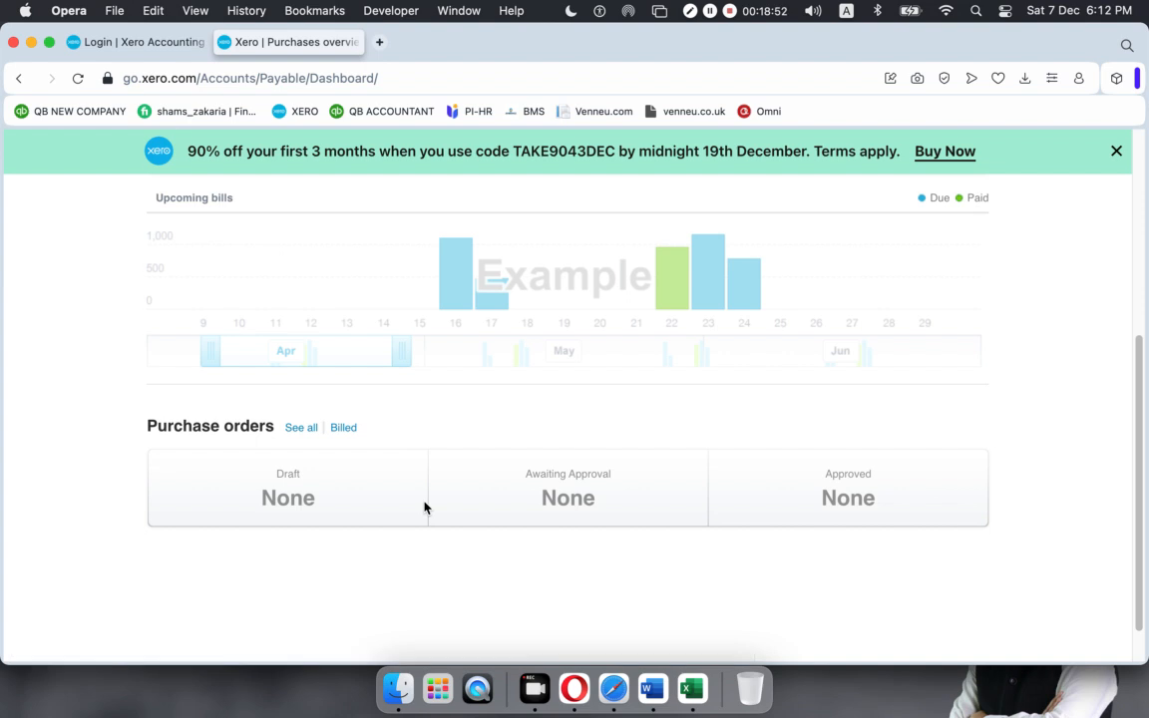
pyautogui.scroll(2, 424, 508)
pyautogui.scroll(1, 423, 508)
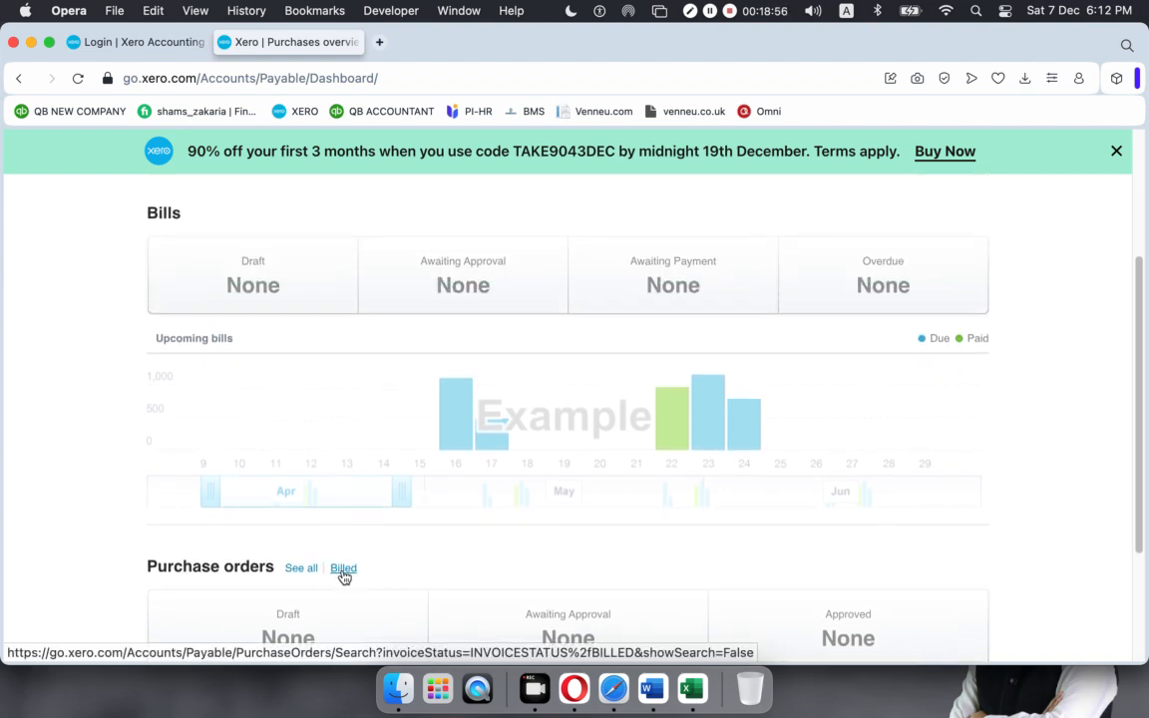
pyautogui.click(297, 571)
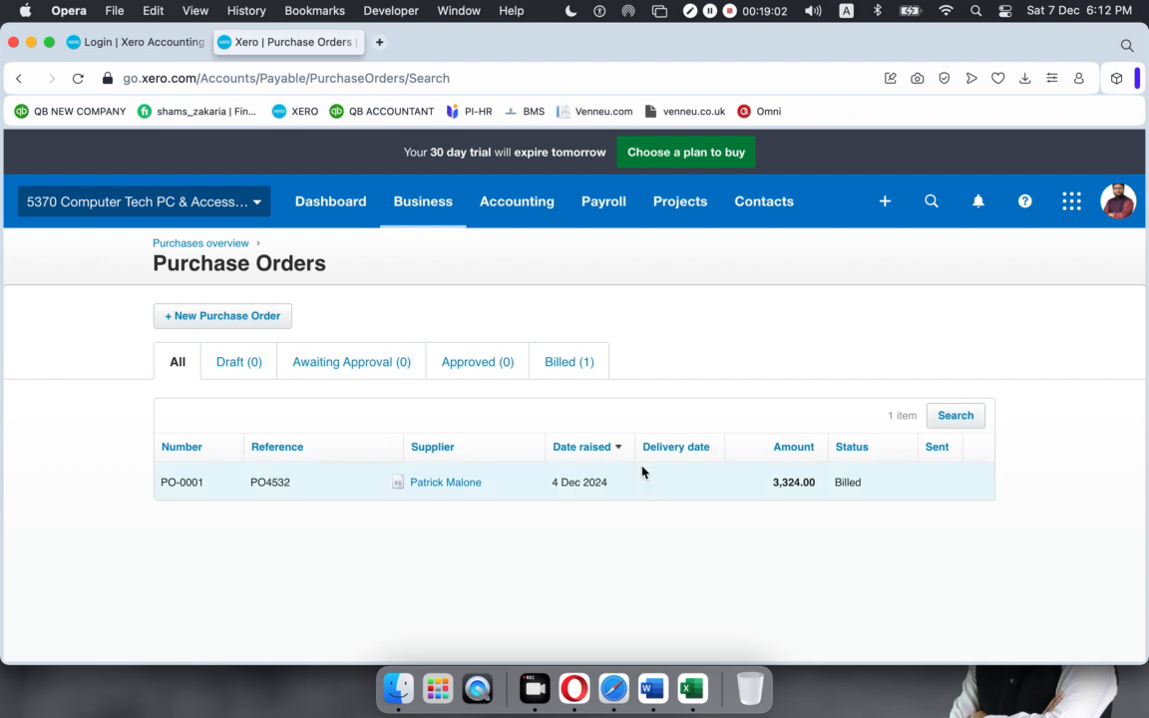
# - Examine the billed purchase order's details and history, and return to the Purchase Orders list
pyautogui.click(502, 493)
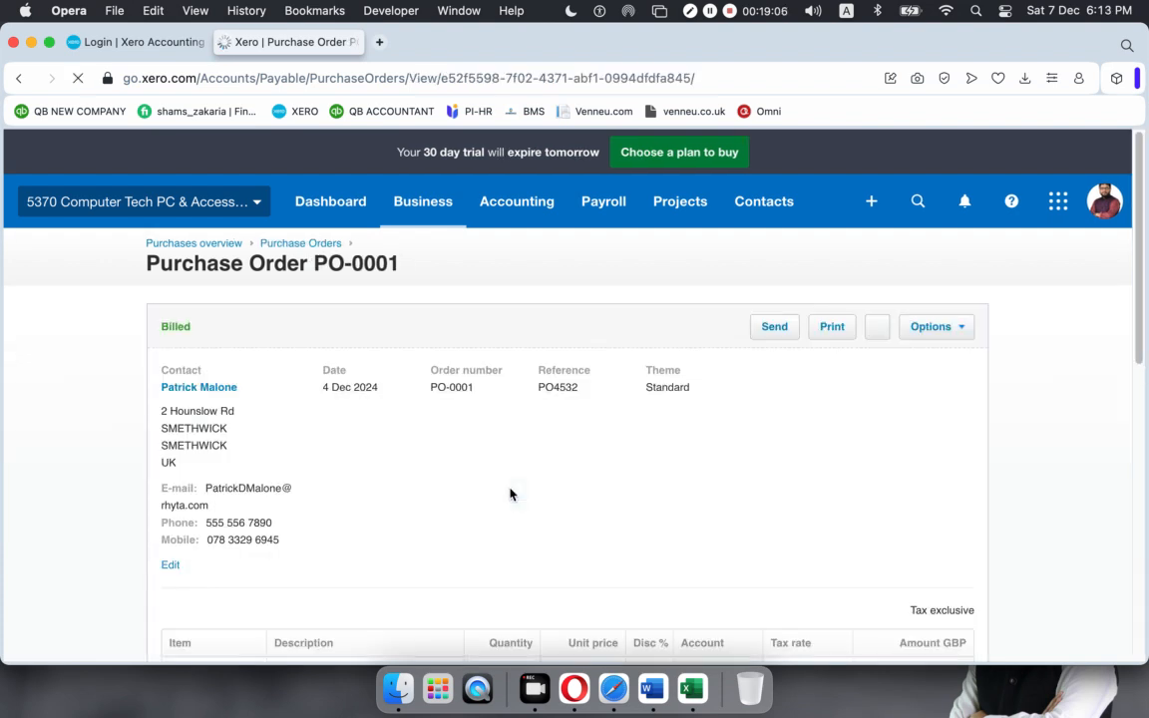
pyautogui.scroll(-10, 511, 494)
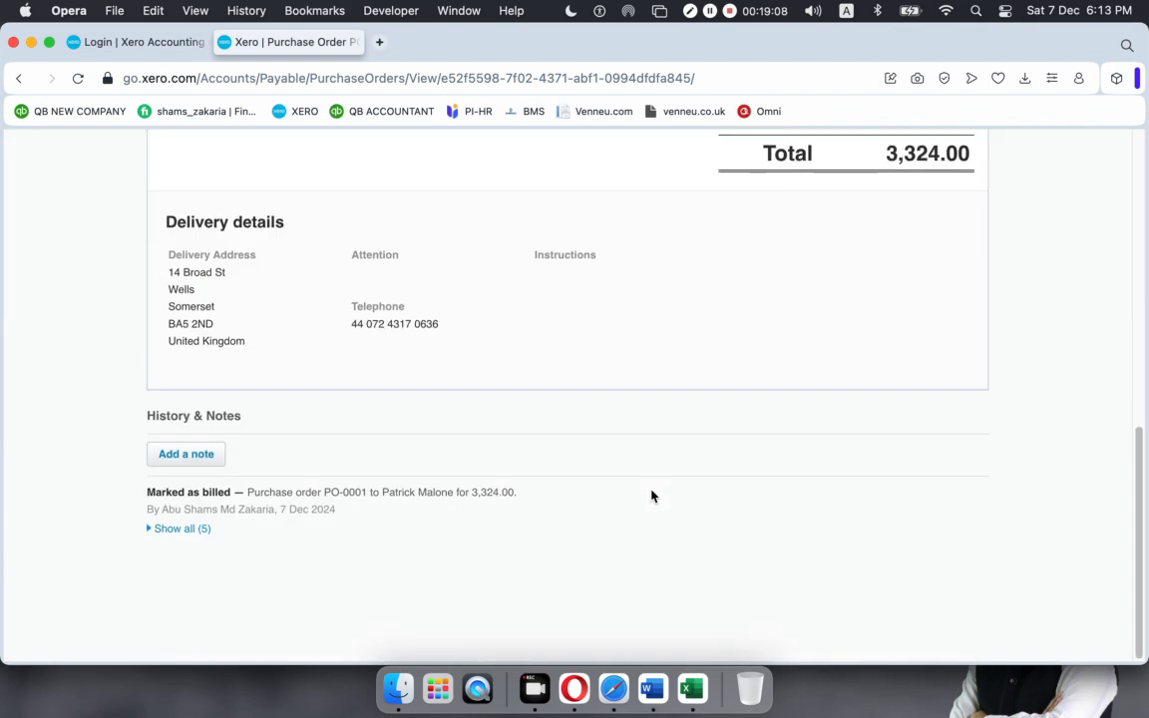
pyautogui.scroll(10, 652, 496)
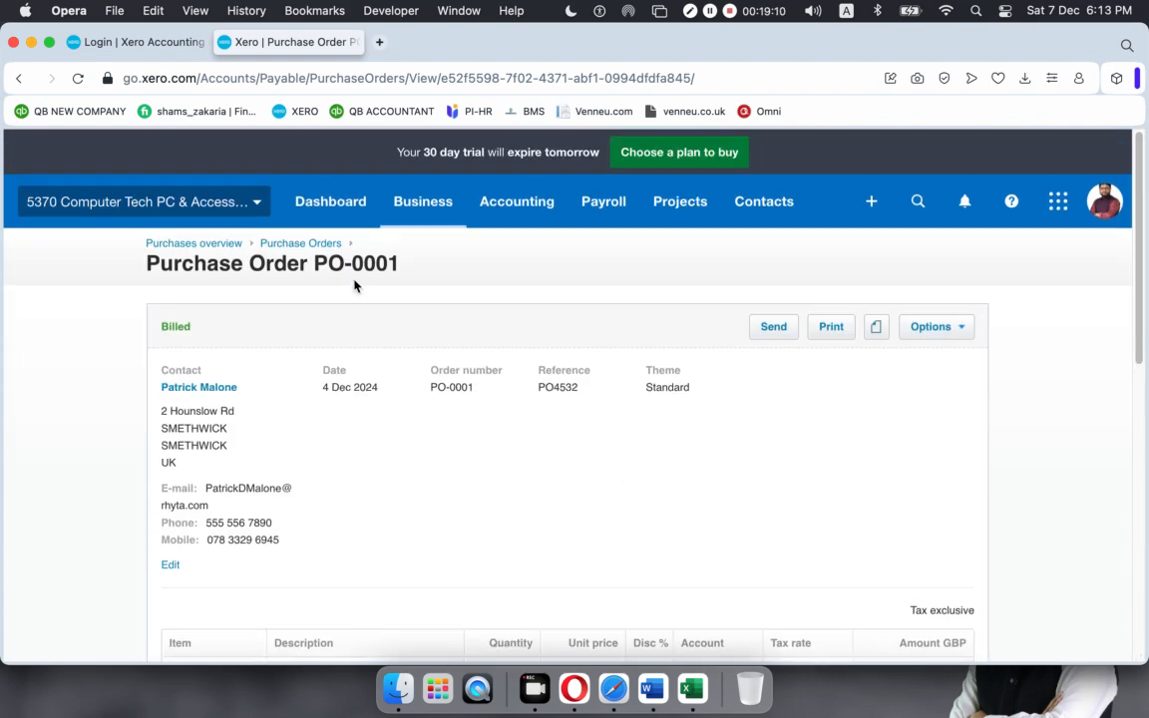
pyautogui.click(309, 244)
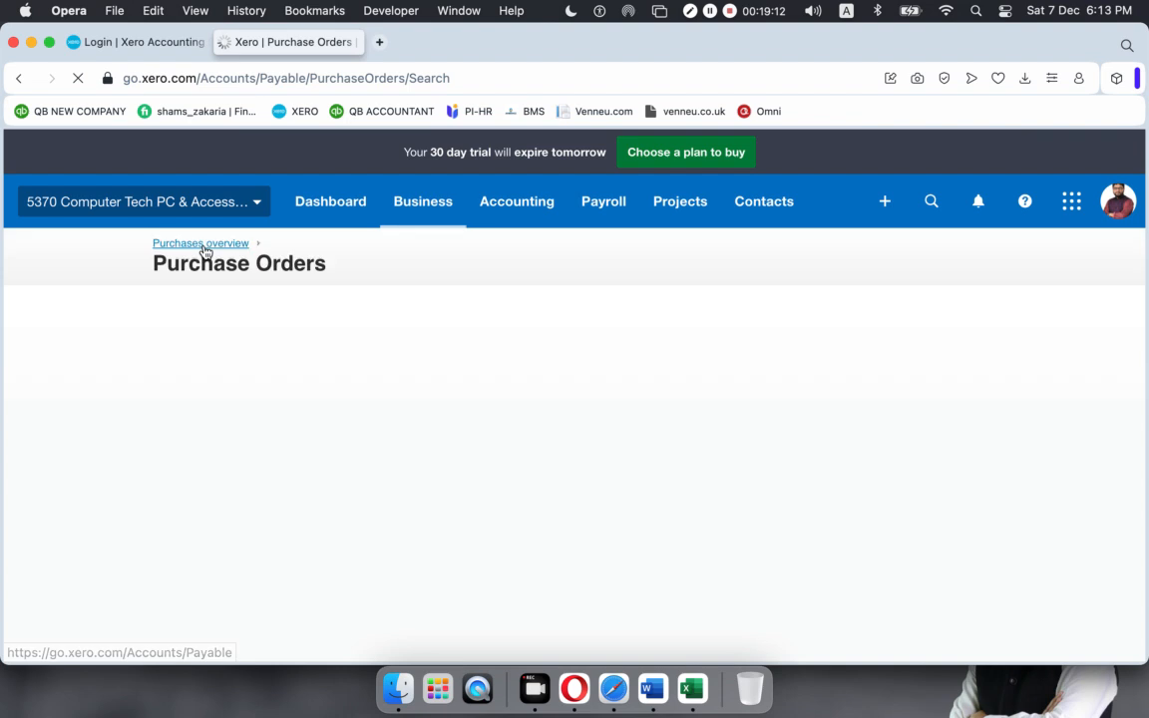
# - Go to the billed purchase orders through the Purchases overview and open the supplier's order
pyautogui.click(433, 206)
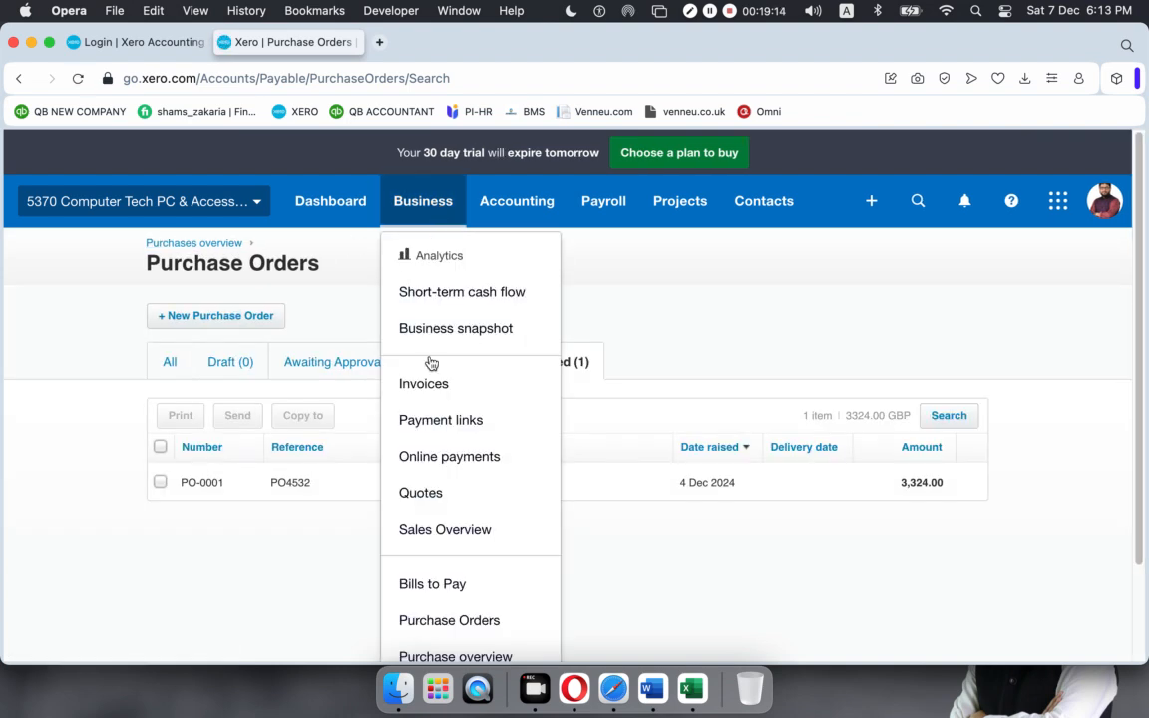
pyautogui.scroll(-1, 451, 585)
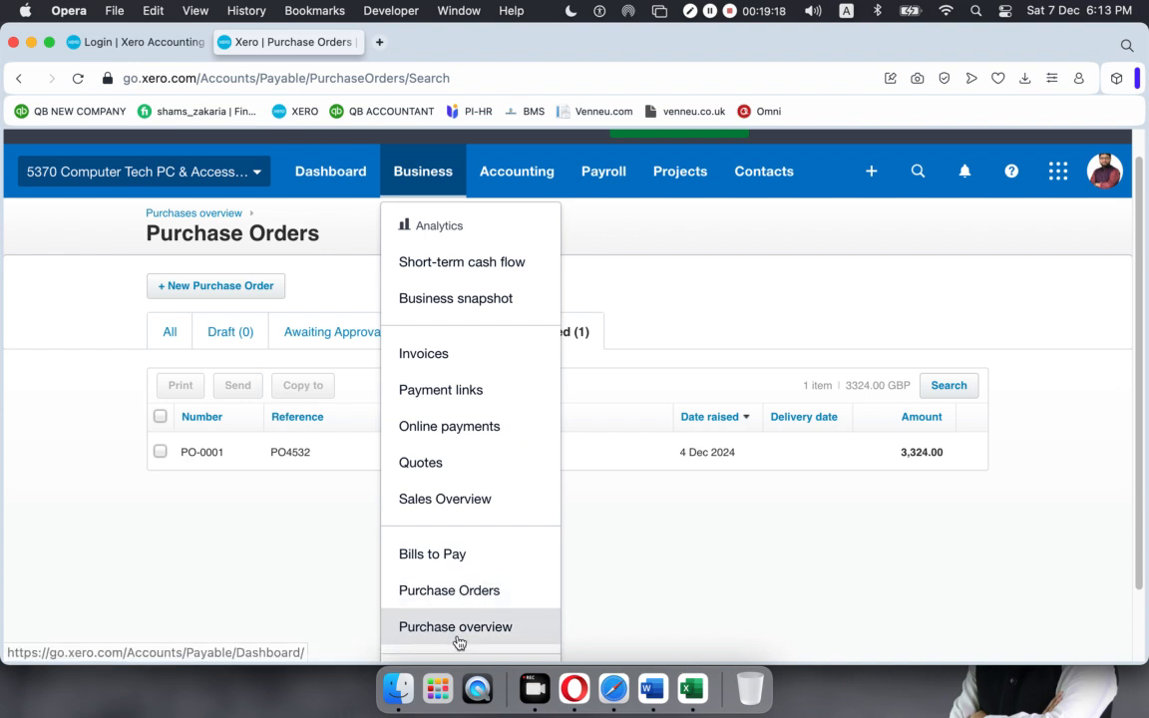
pyautogui.click(461, 630)
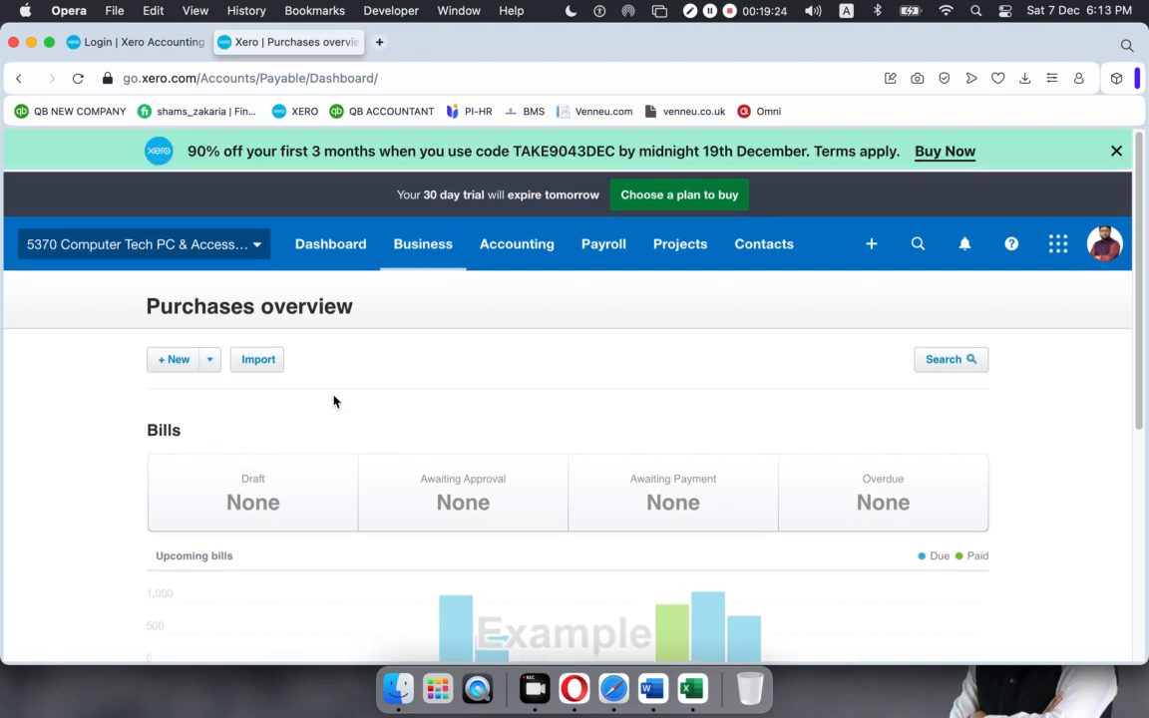
pyautogui.scroll(-5, 333, 400)
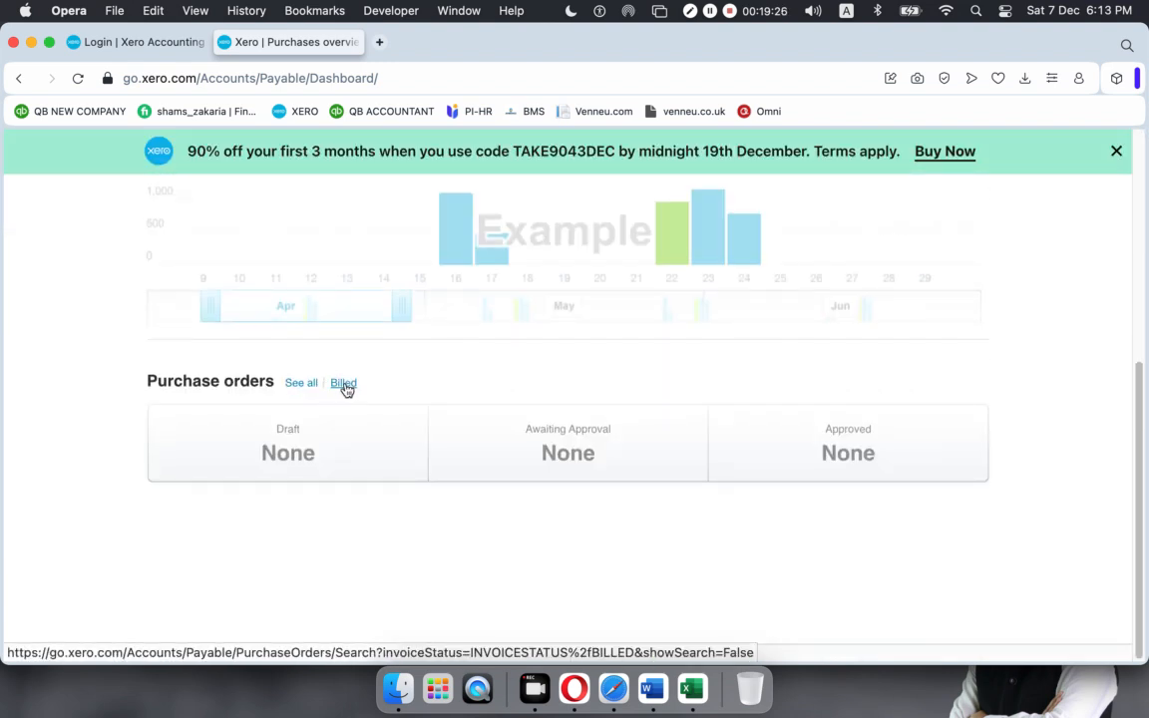
pyautogui.click(345, 386)
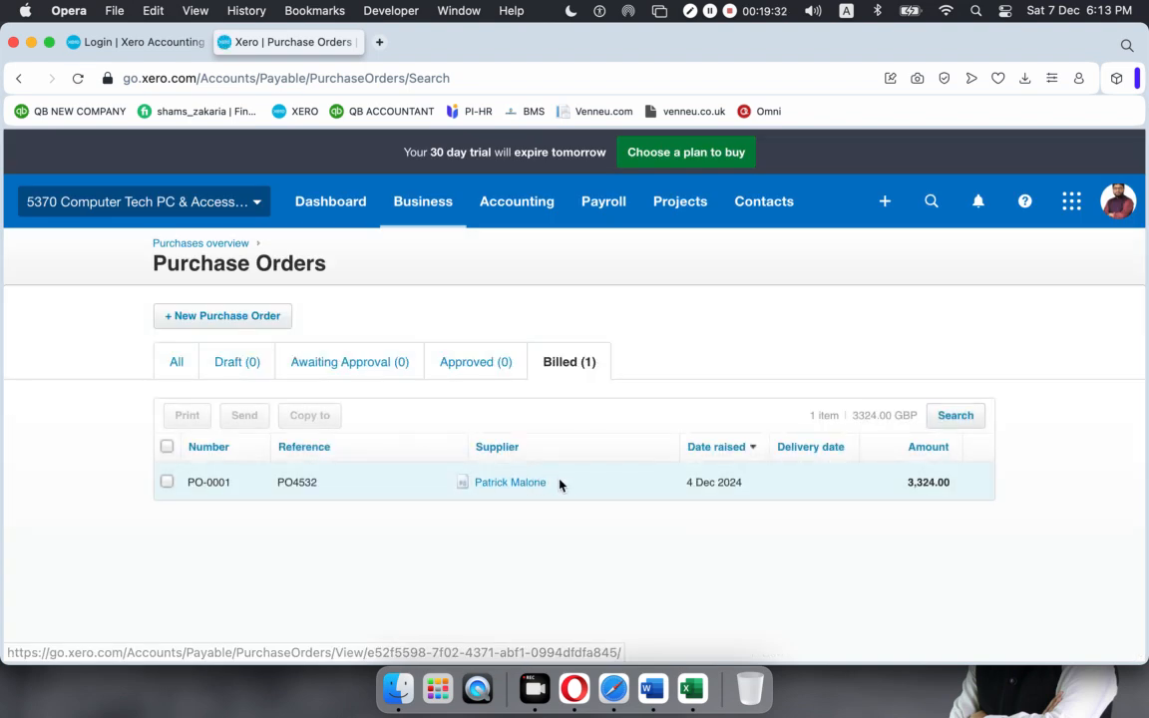
pyautogui.click(430, 484)
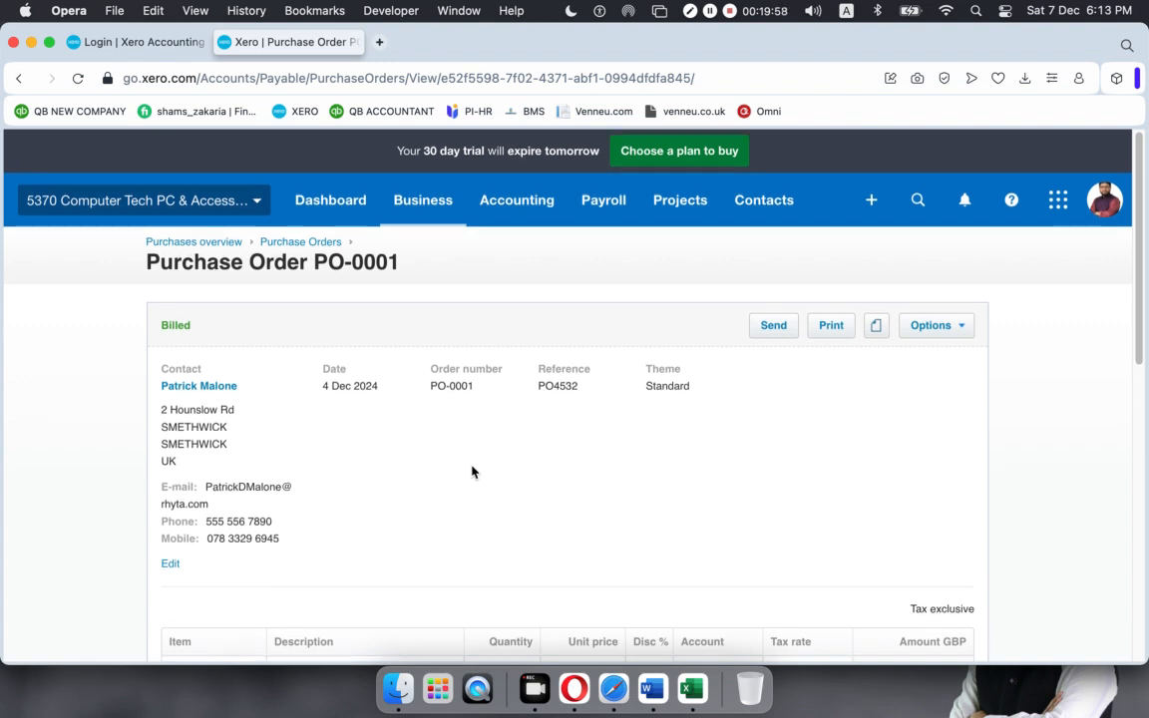
# - Copy the billed purchase order to a new draft bill
pyautogui.scroll(-5, 472, 471)
pyautogui.scroll(-5, 471, 472)
pyautogui.scroll(10, 472, 472)
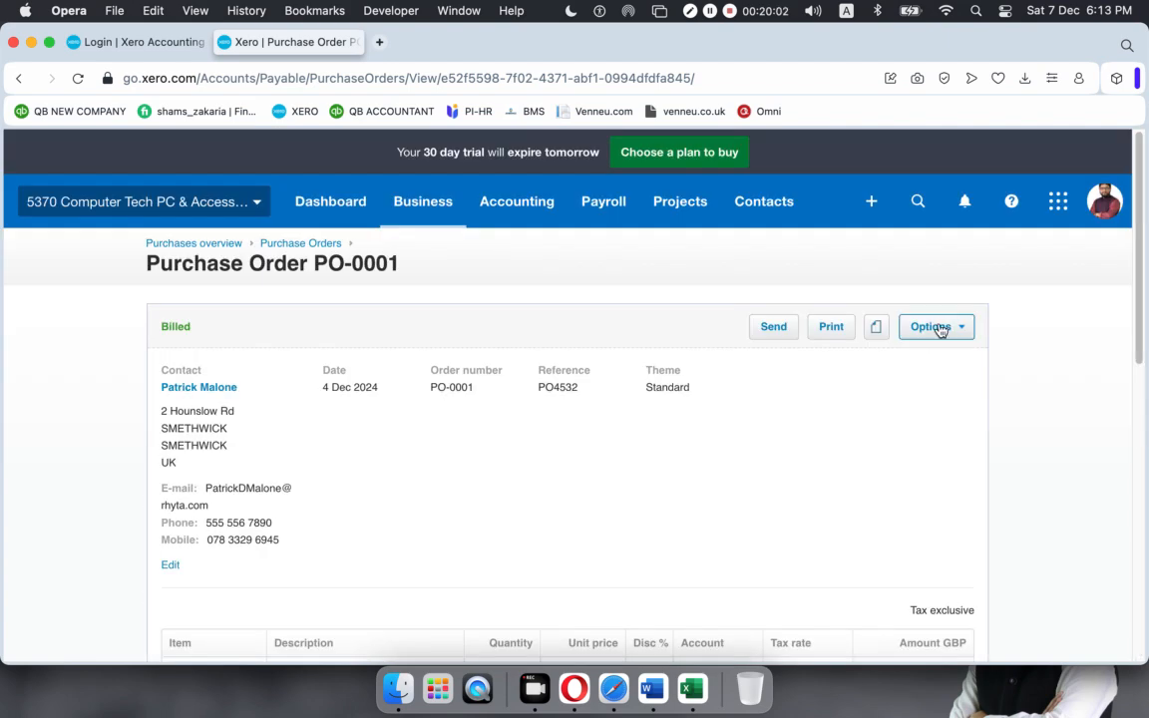
pyautogui.click(969, 330)
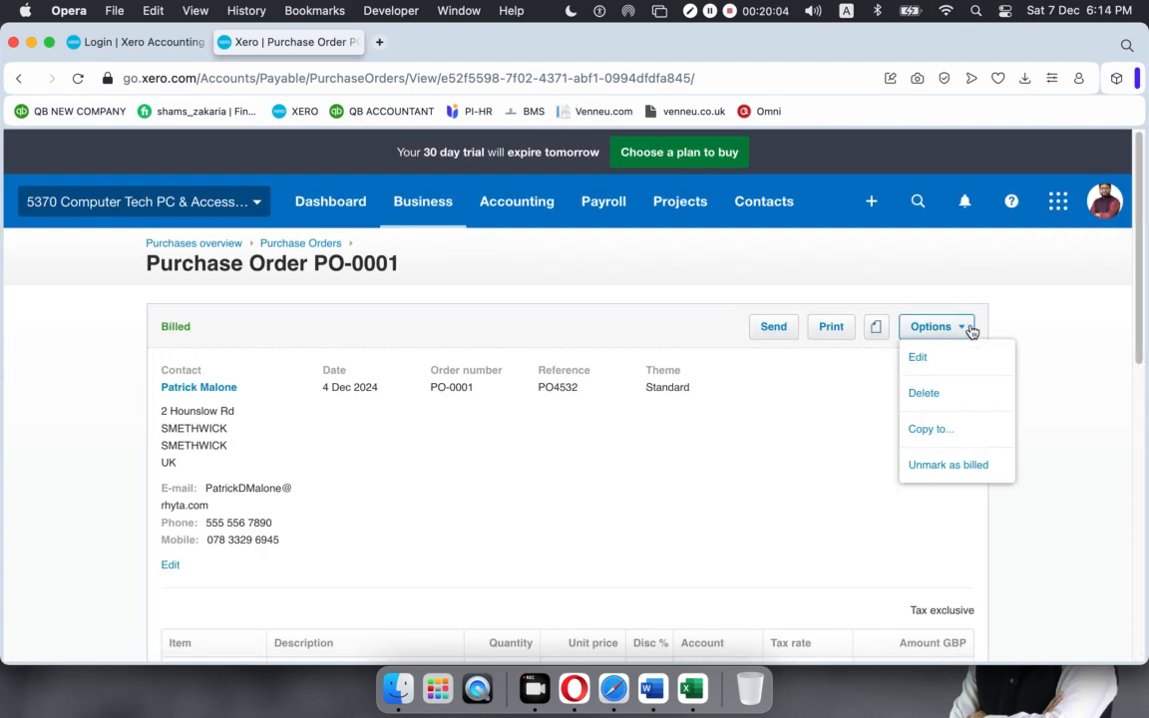
pyautogui.click(938, 431)
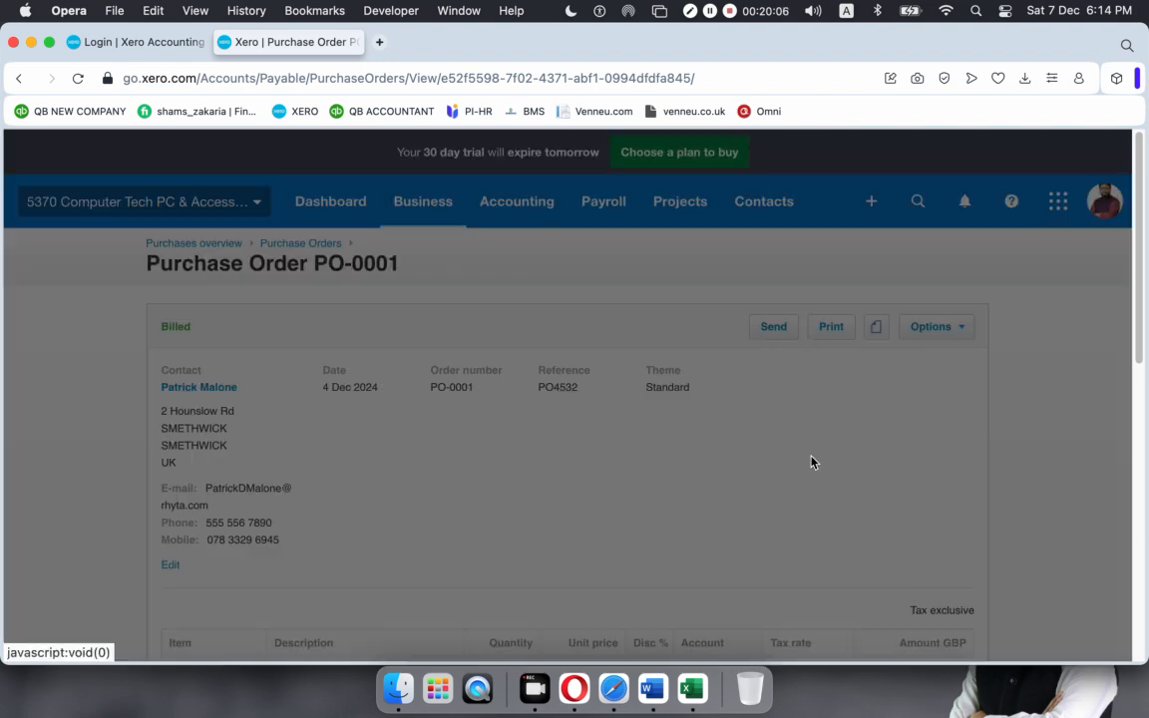
pyautogui.click(410, 345)
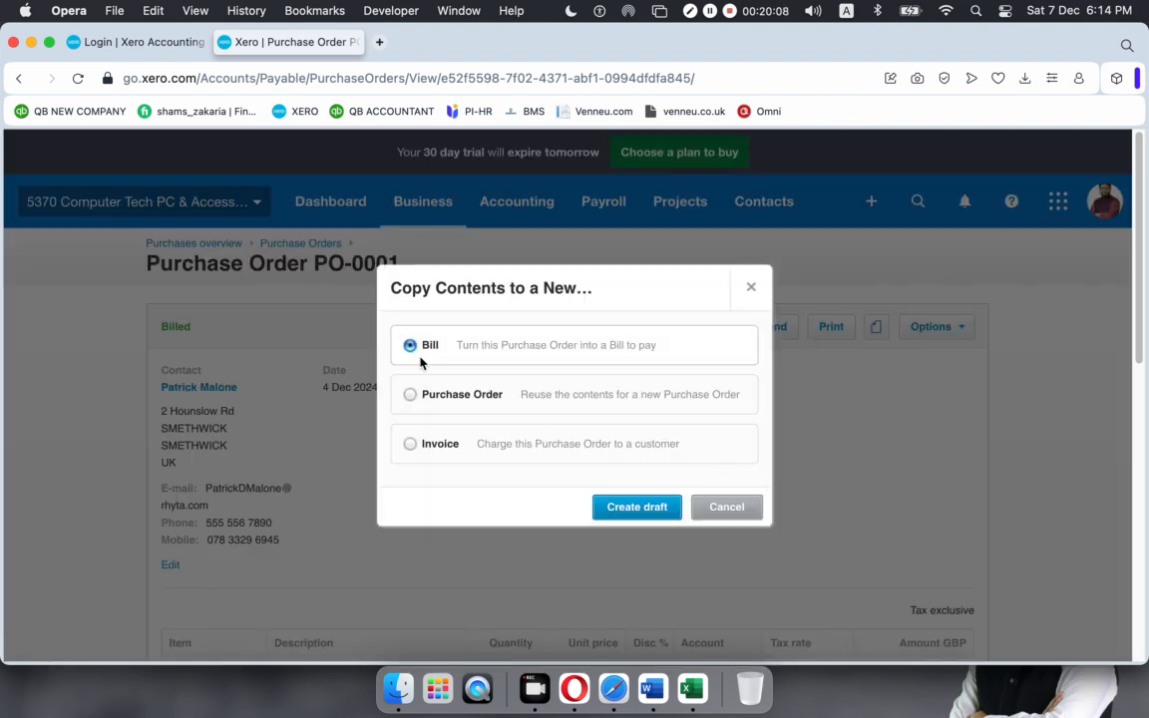
pyautogui.click(632, 519)
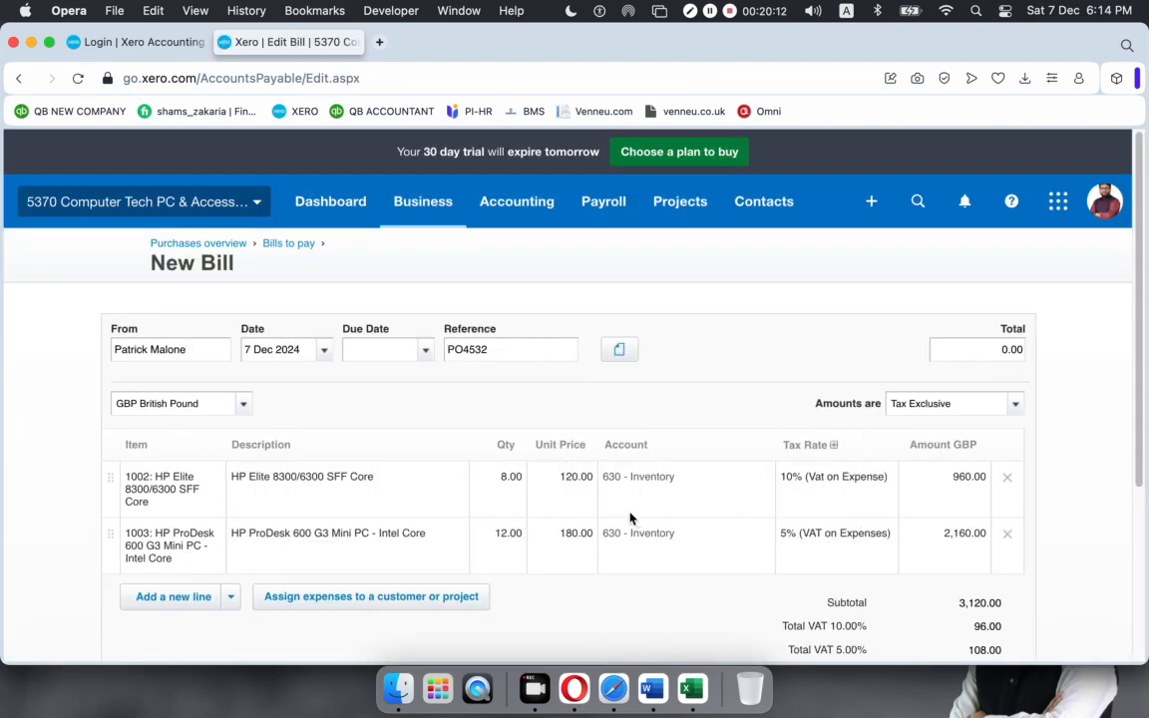
pyautogui.scroll(-5, 604, 504)
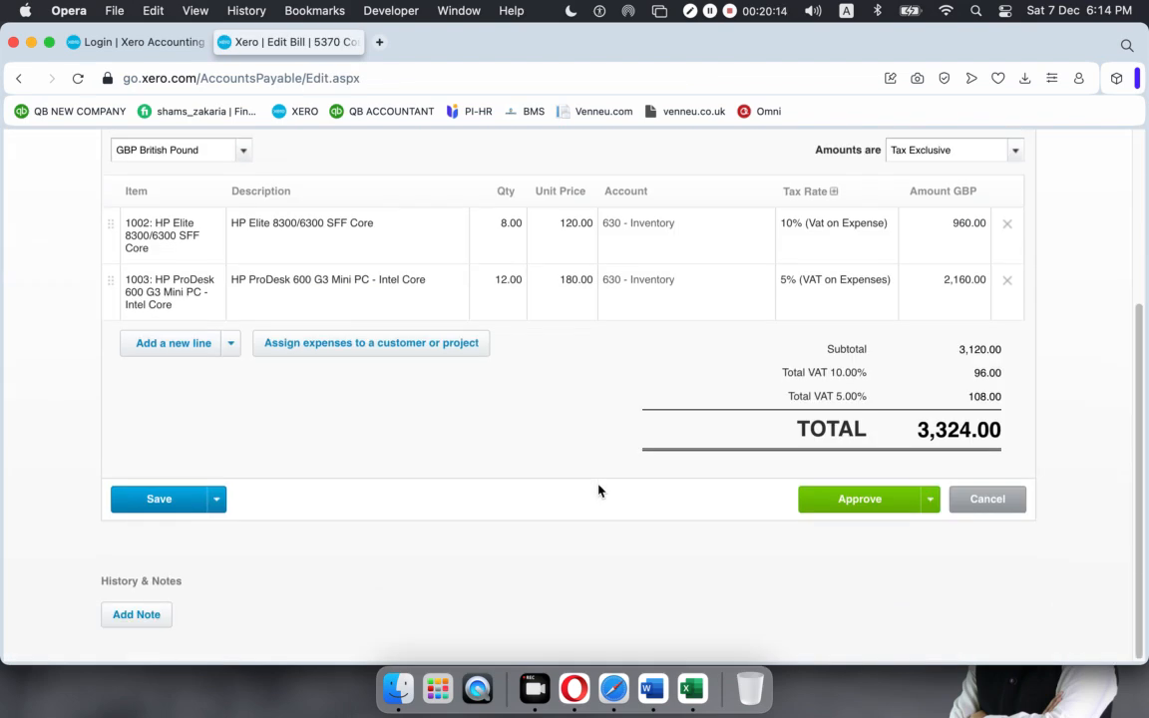
pyautogui.scroll(5, 598, 490)
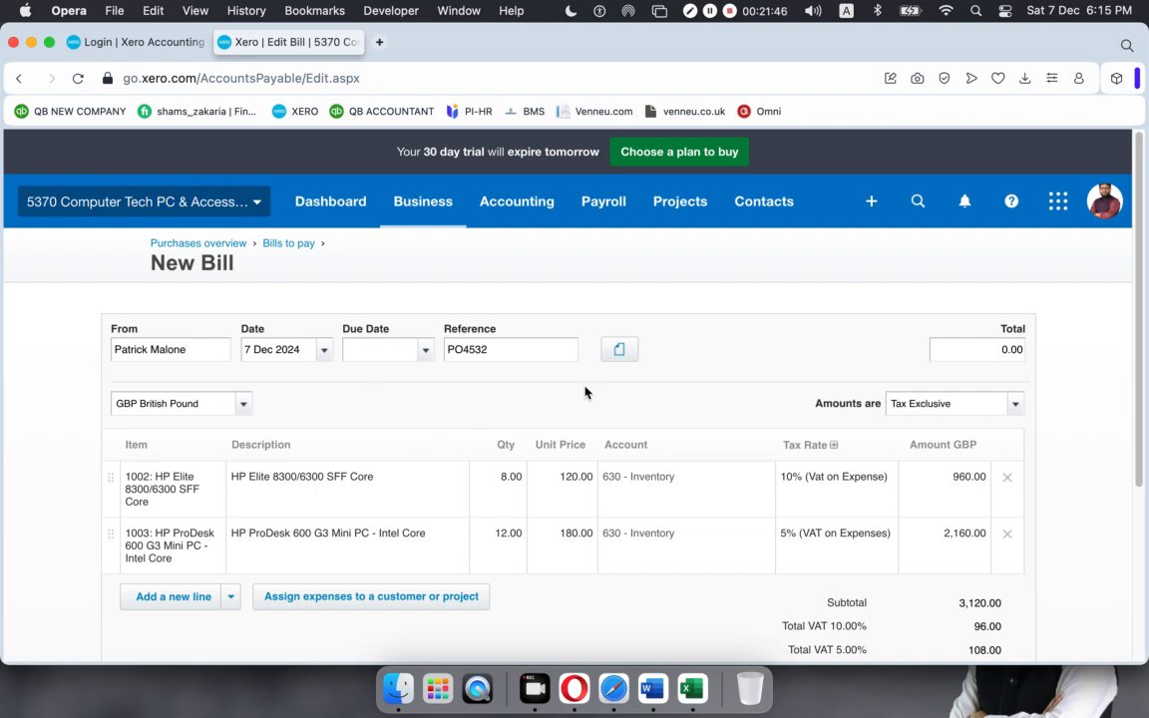
# - Set the quantity of the HP Elite 8300/6300 SFF Core line to 10 on the new bill
pyautogui.scroll(-5, 585, 392)
pyautogui.scroll(5, 584, 392)
pyautogui.click(506, 439)
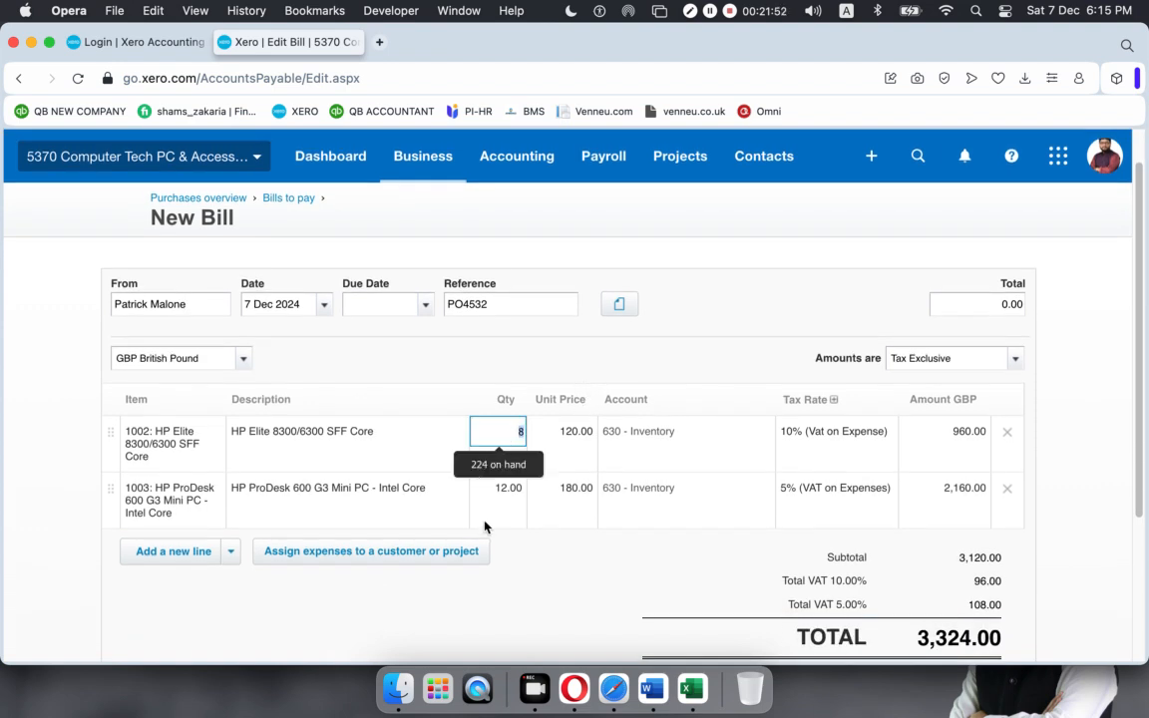
pyautogui.write('10')
pyautogui.click(528, 608)
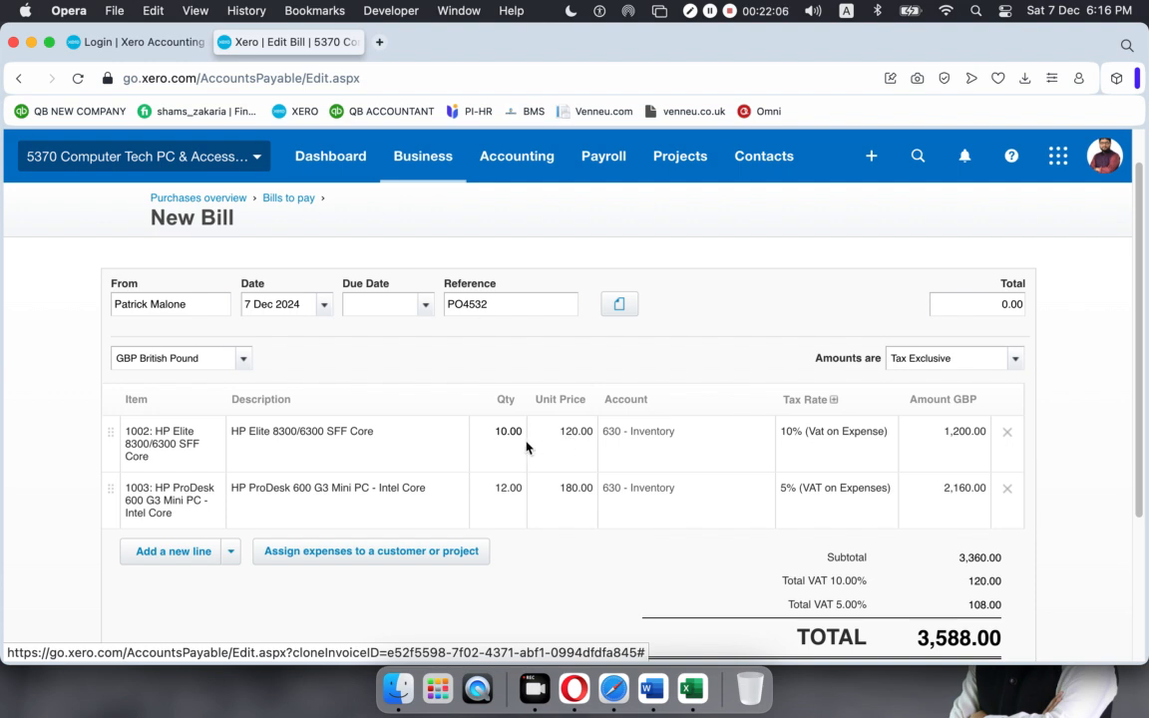
# - Set the unit price of the HP Elite 8300/6300 SFF Core line to 118
pyautogui.scroll(-5, 725, 479)
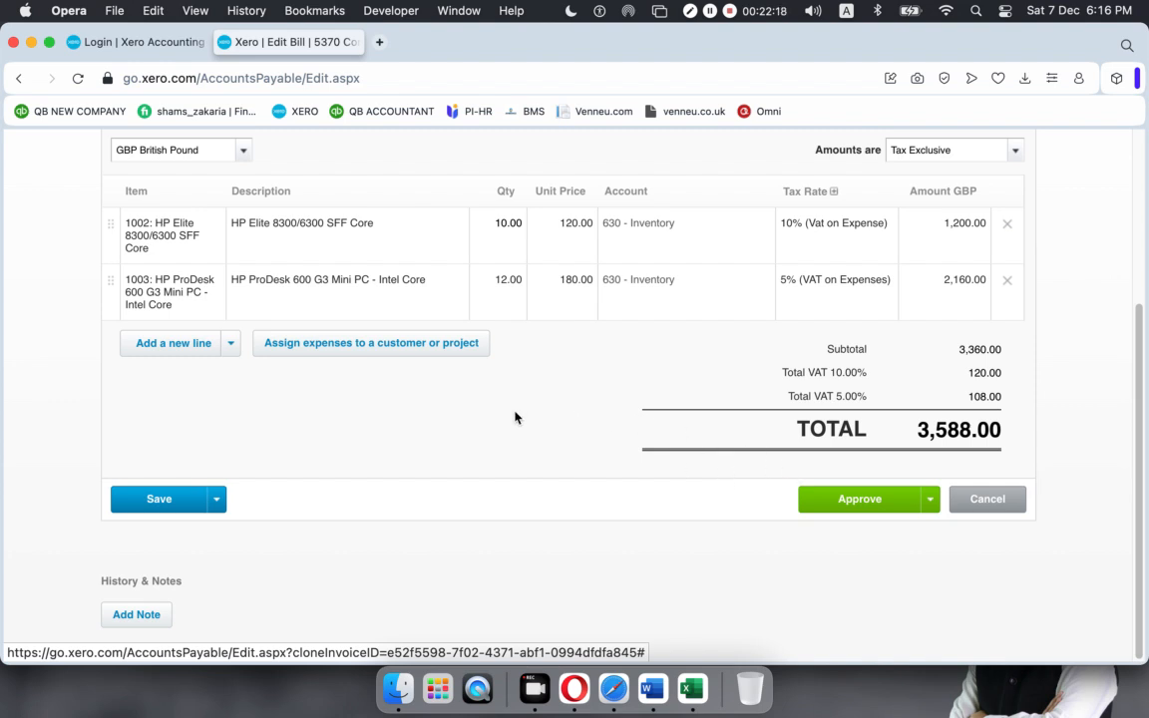
pyautogui.scroll(2, 515, 417)
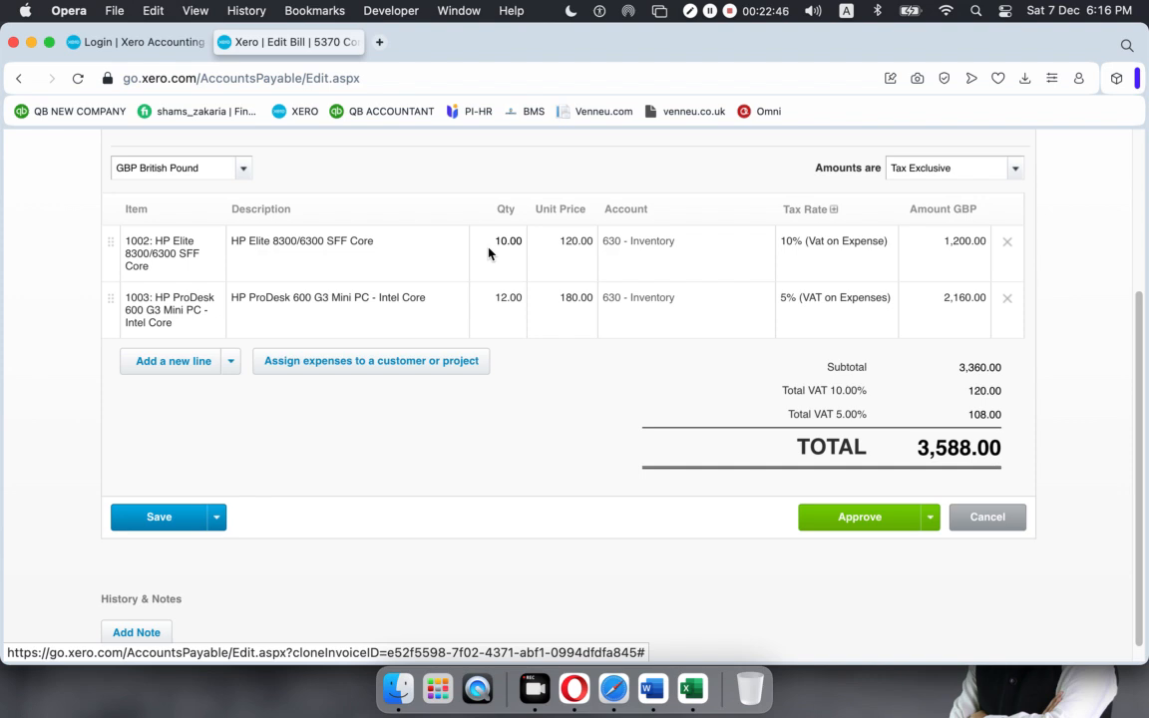
pyautogui.click(570, 243)
pyautogui.write('118')
pyautogui.click(511, 459)
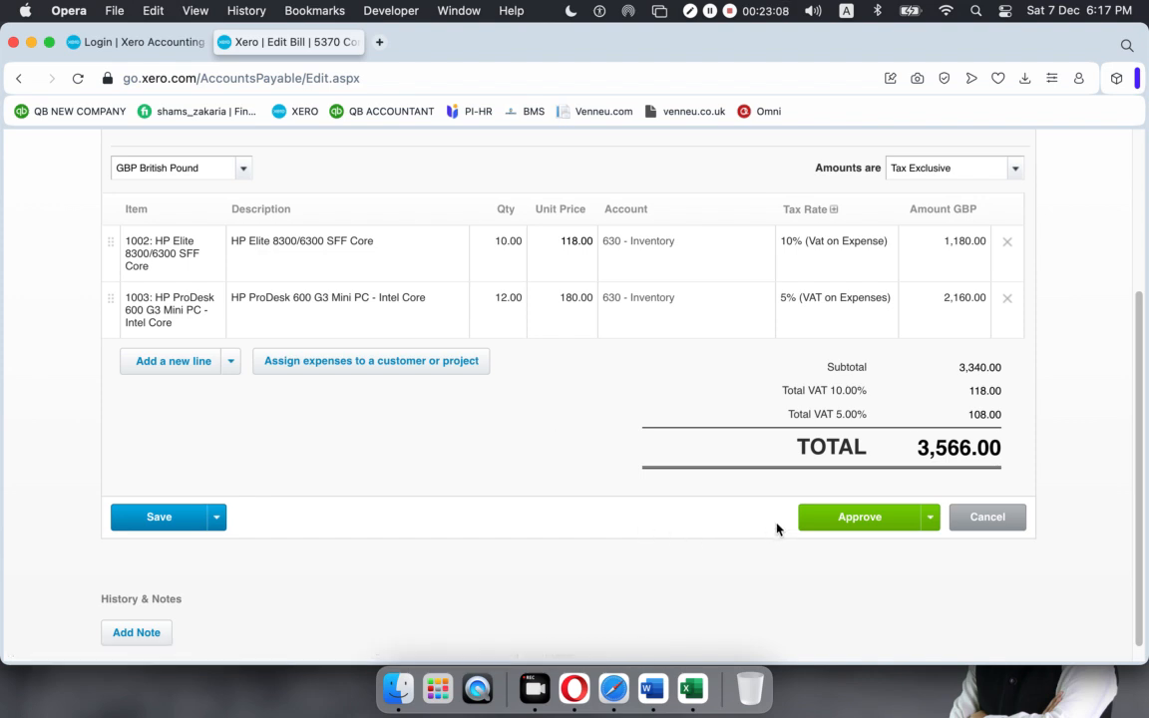
# - Set the new bill's due date to 31 Dec 2024 and approve the bill
pyautogui.click(870, 518)
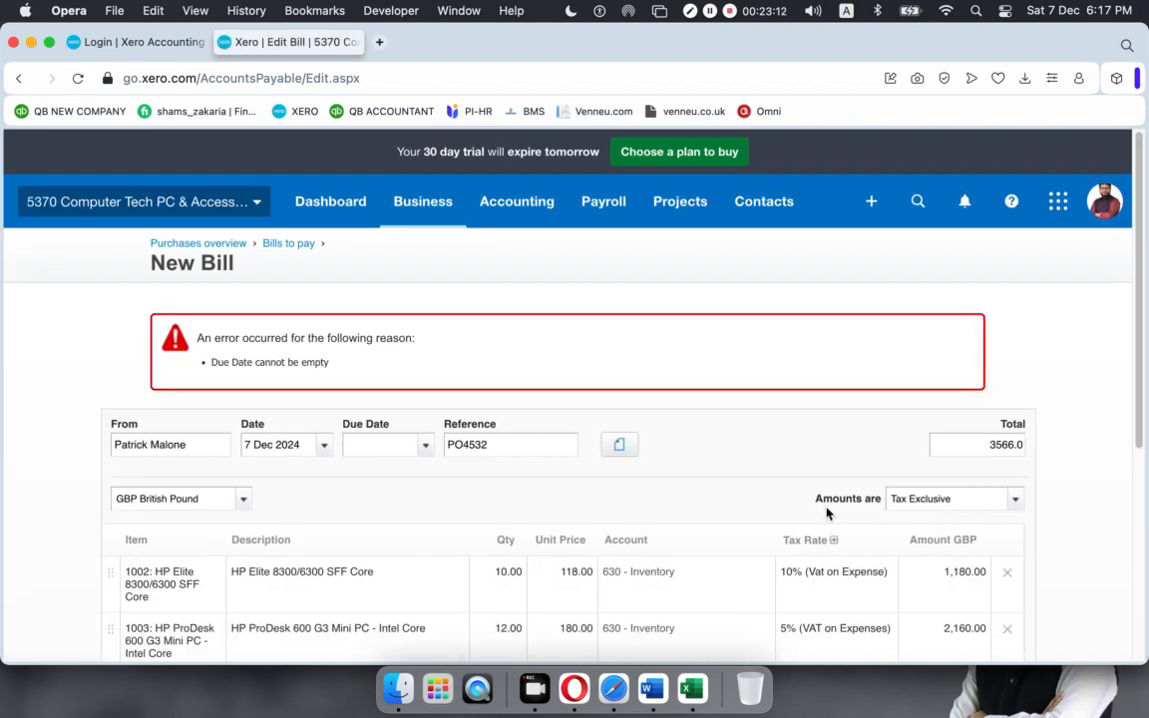
pyautogui.click(426, 450)
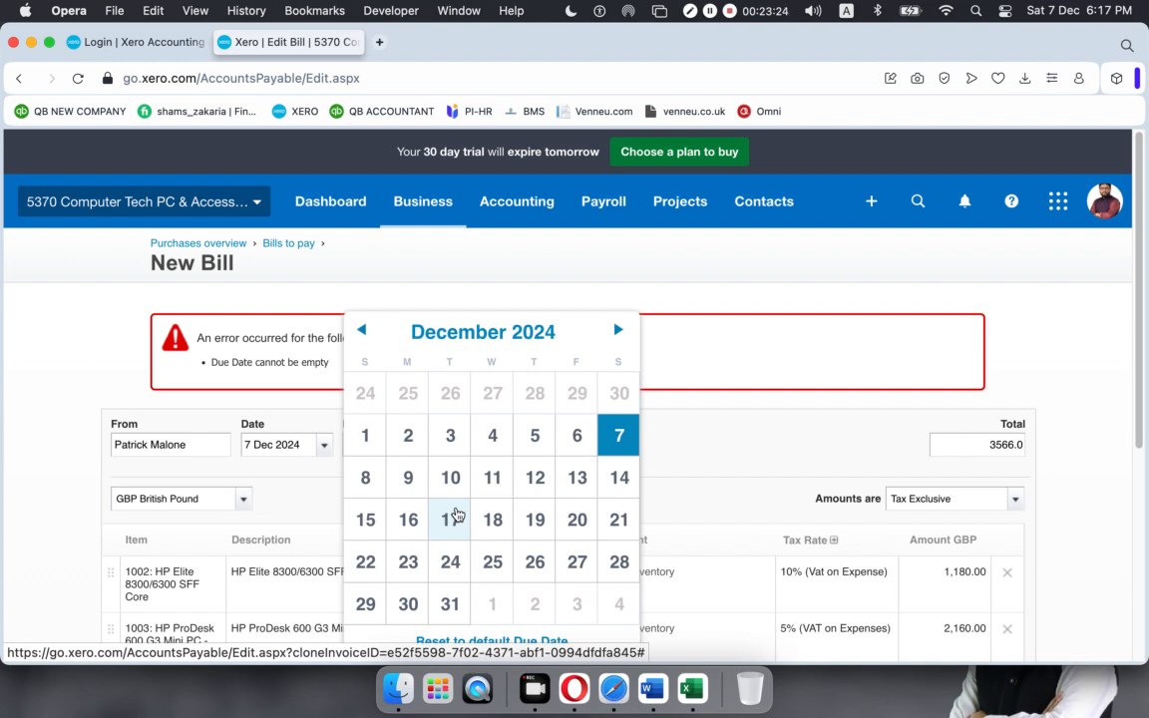
pyautogui.click(450, 604)
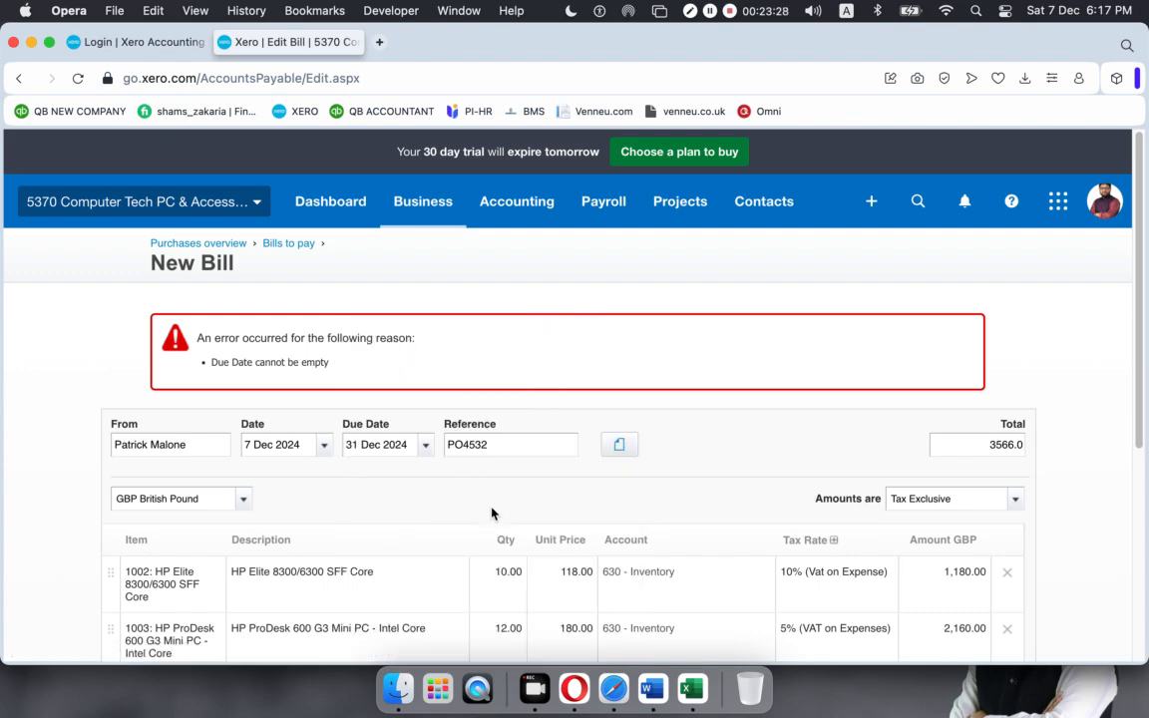
pyautogui.scroll(-5, 491, 512)
pyautogui.click(859, 501)
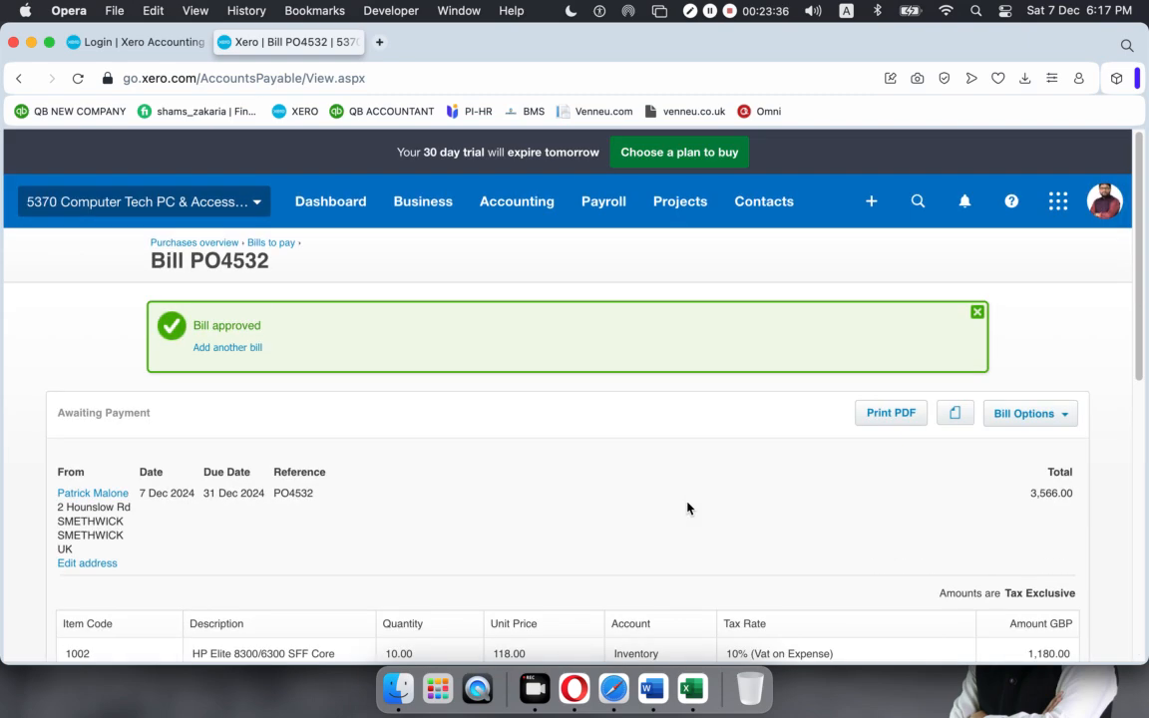
# - Close the browser tab with the Xero login page and duplicate the tab showing the approved bill
pyautogui.scroll(-3, 587, 476)
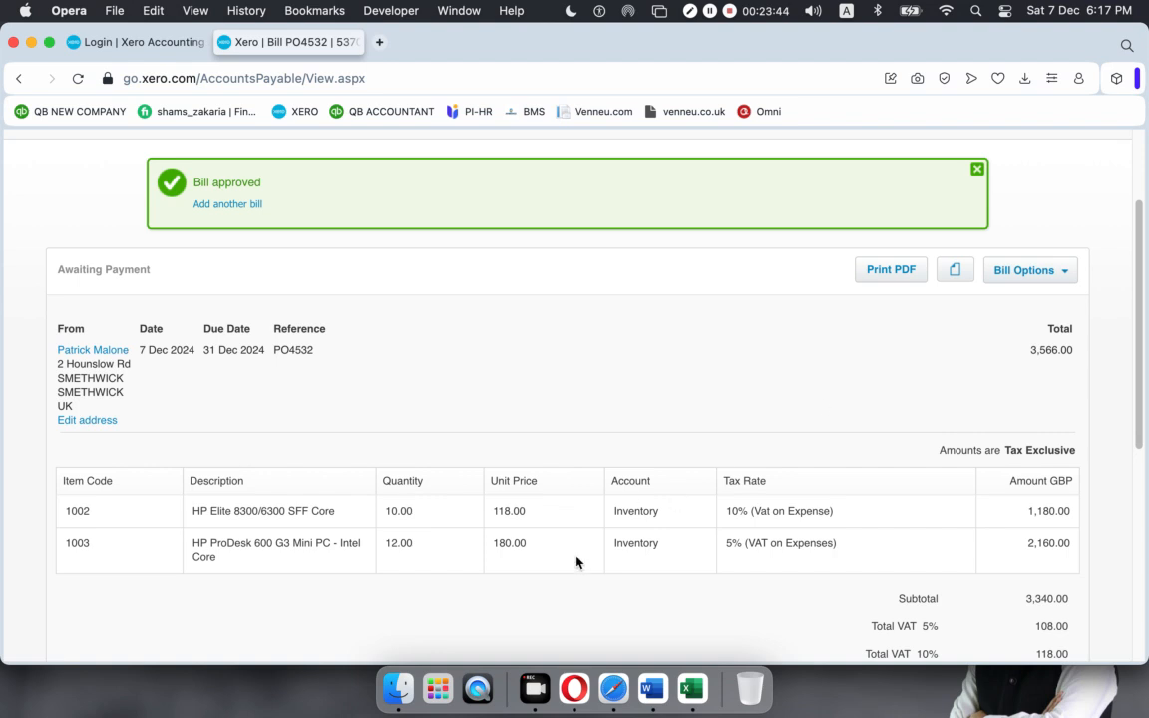
pyautogui.scroll(3, 782, 456)
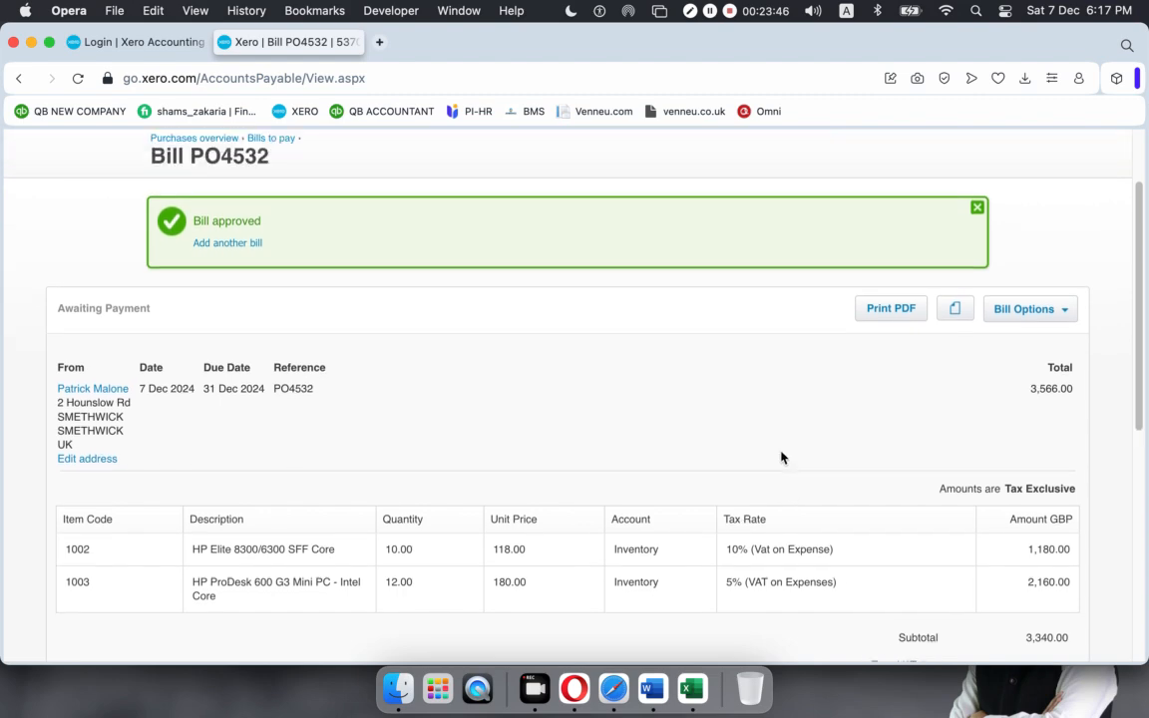
pyautogui.scroll(-10, 782, 456)
pyautogui.scroll(5, 698, 379)
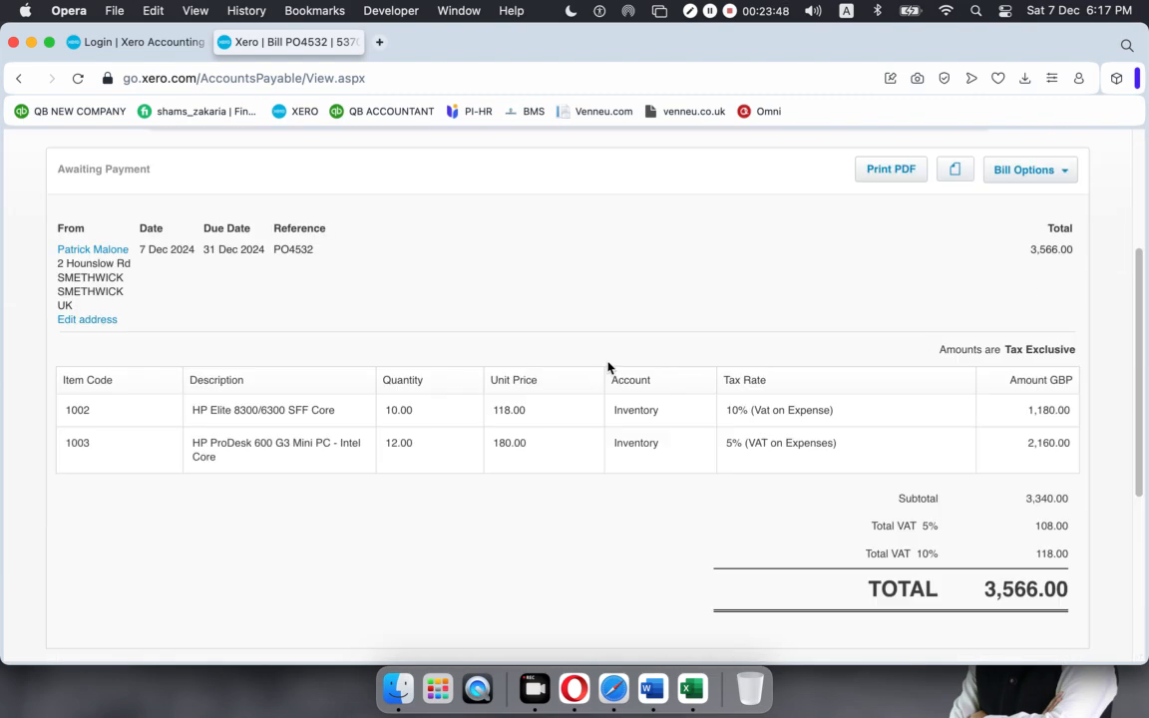
pyautogui.click(135, 42)
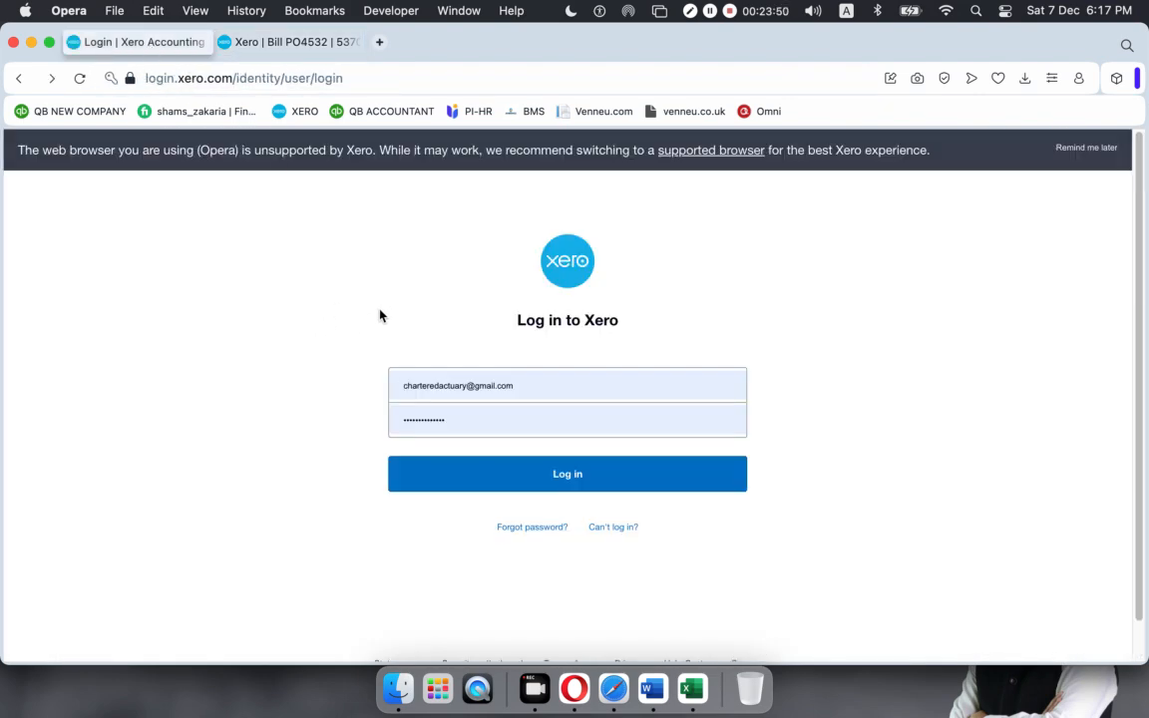
pyautogui.click(69, 42)
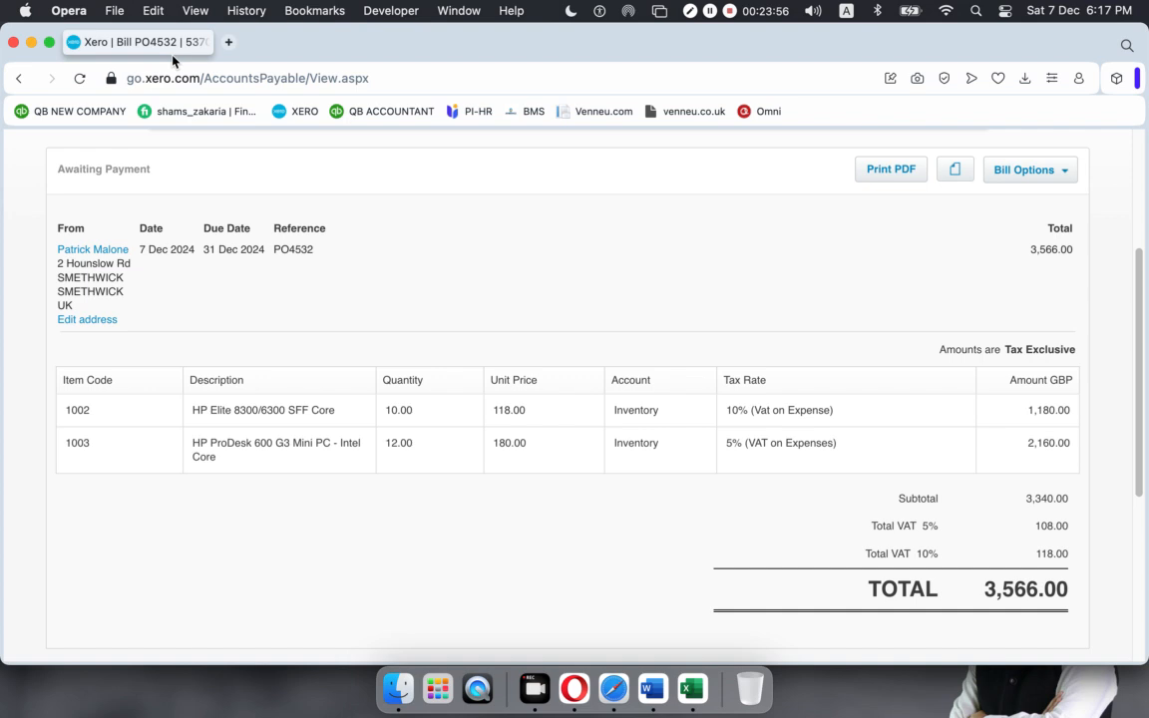
pyautogui.rightClick(172, 42)
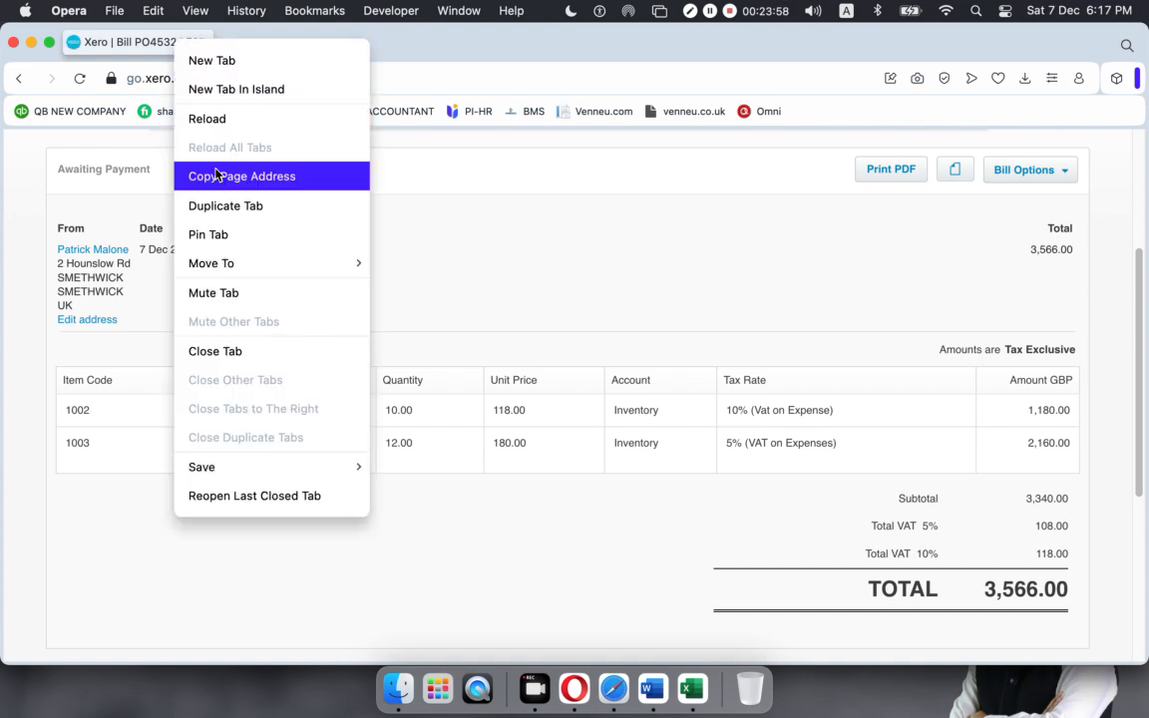
pyautogui.click(222, 207)
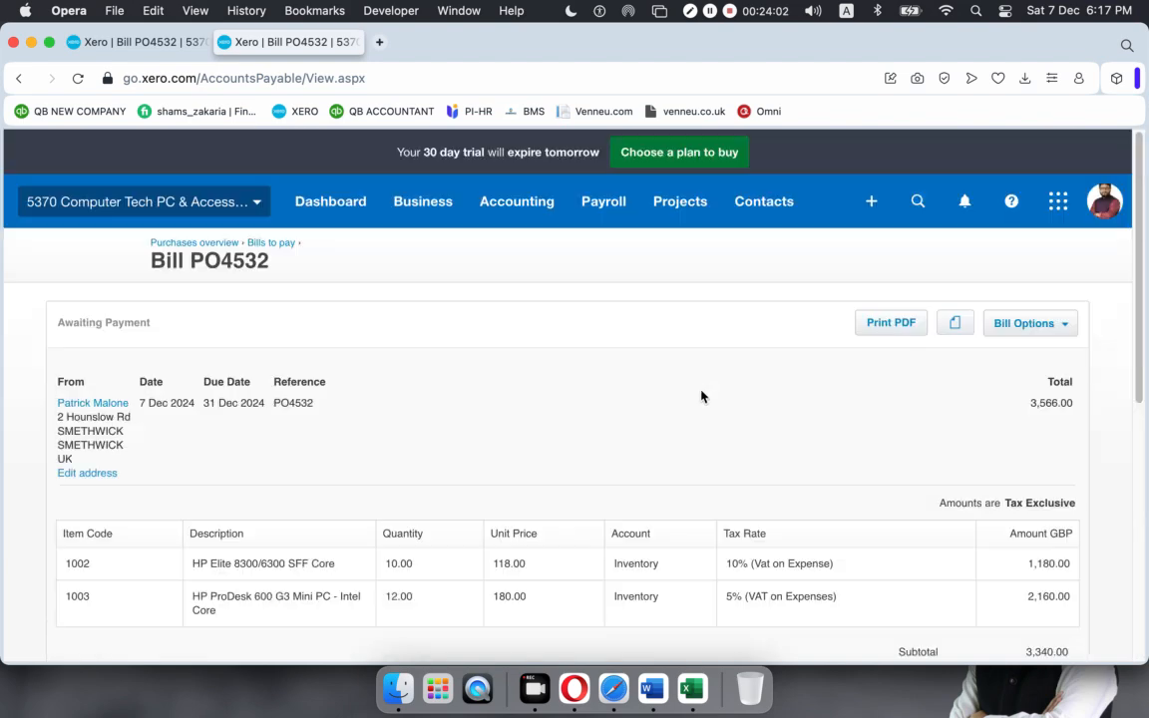
# - Open the Balance Sheet report in the duplicated tab
pyautogui.click(509, 211)
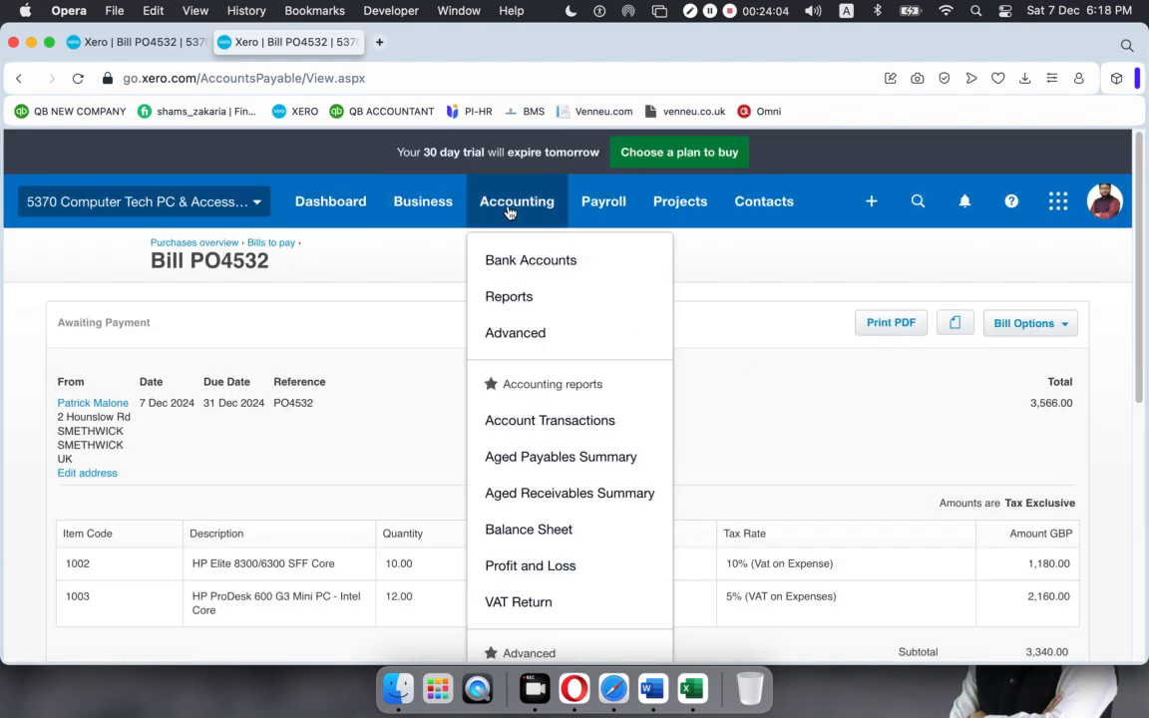
pyautogui.click(509, 299)
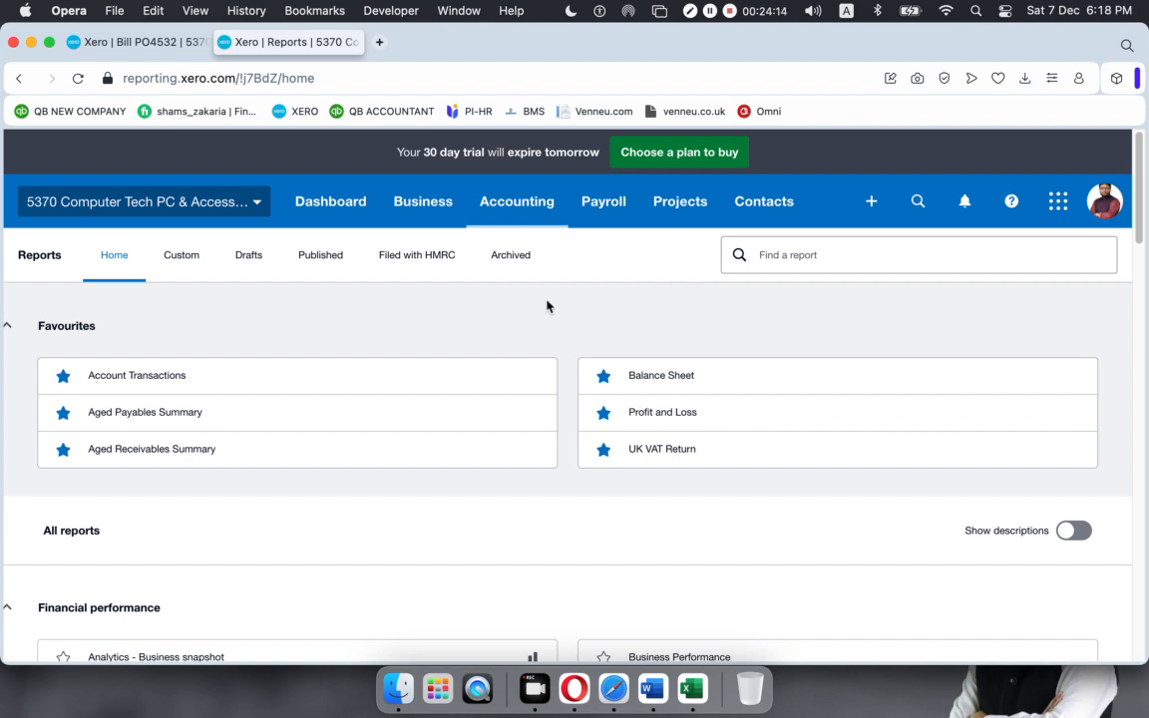
pyautogui.click(659, 386)
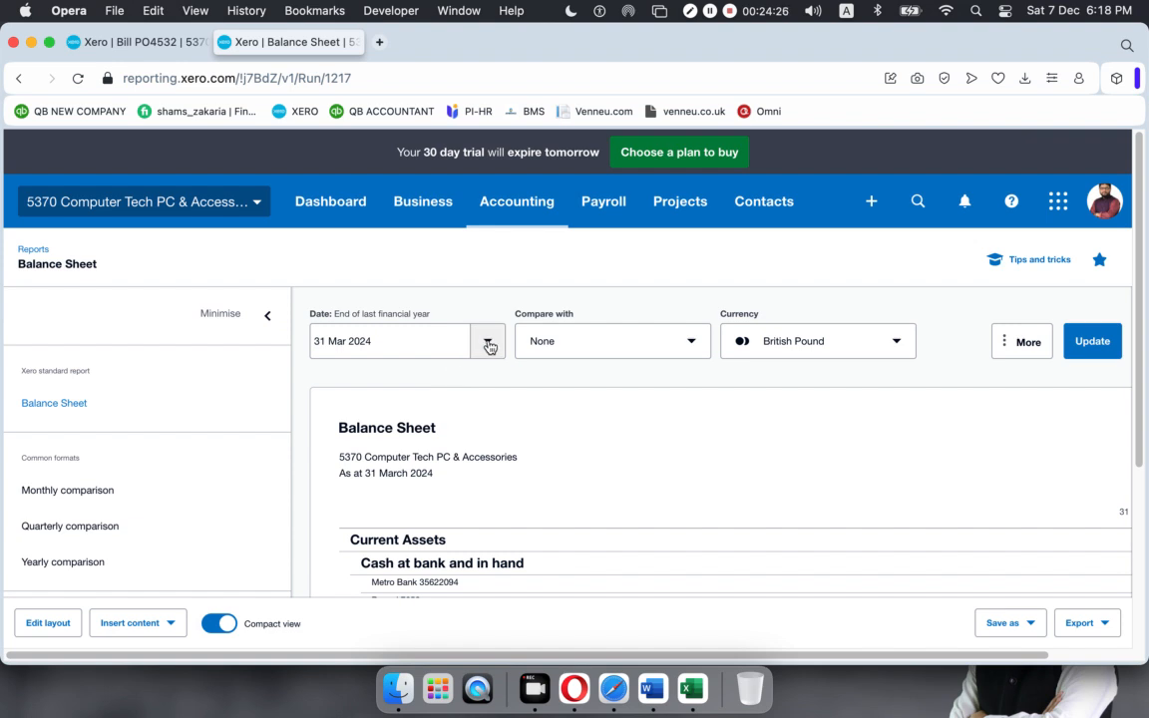
# - Set the Balance Sheet to the custom date 1 Dec 2024 and update the report
pyautogui.click(489, 345)
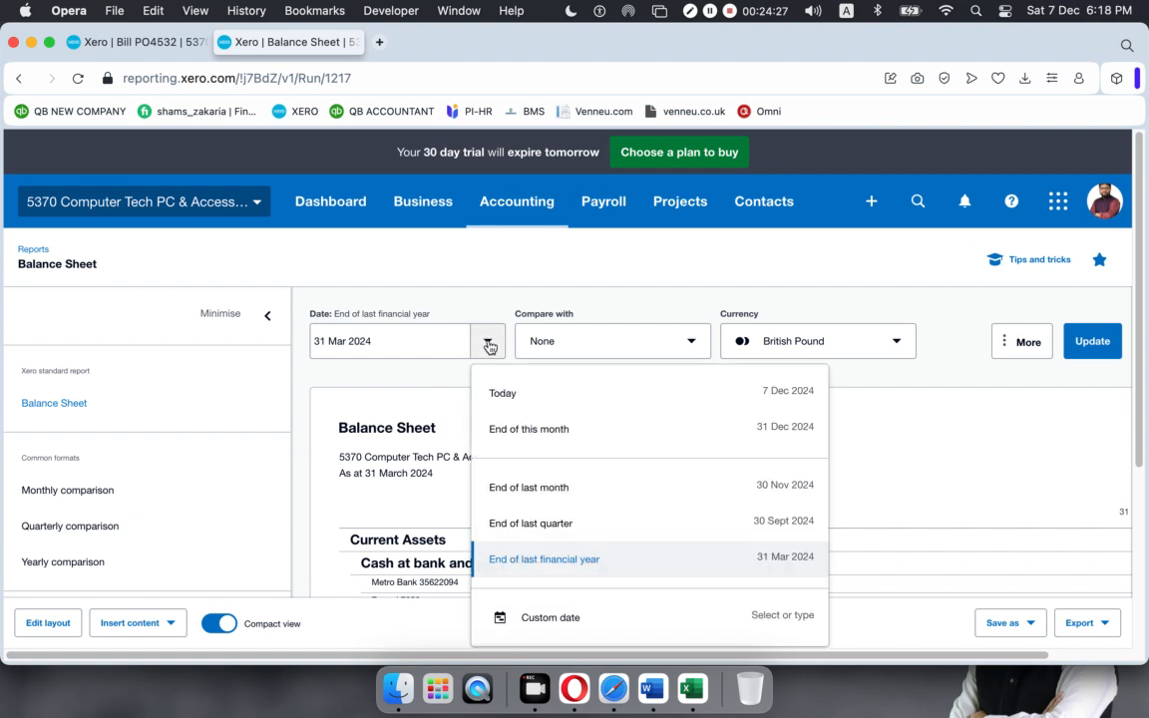
pyautogui.click(552, 617)
pyautogui.click(414, 388)
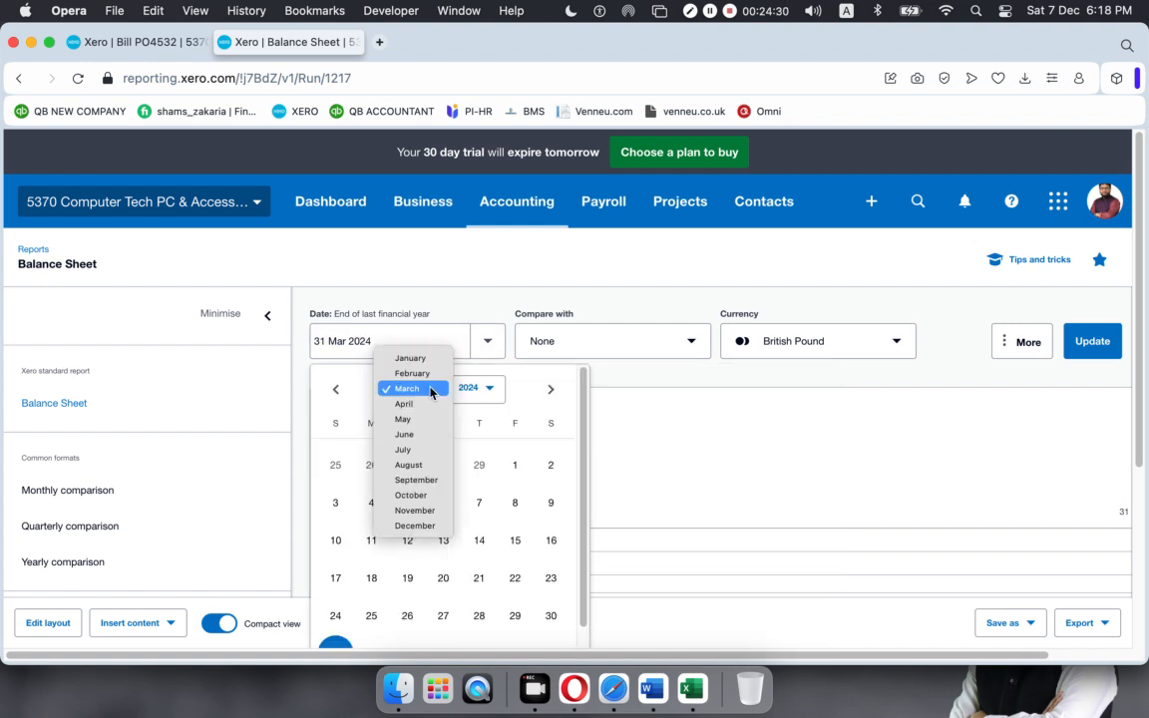
pyautogui.click(428, 526)
pyautogui.click(342, 469)
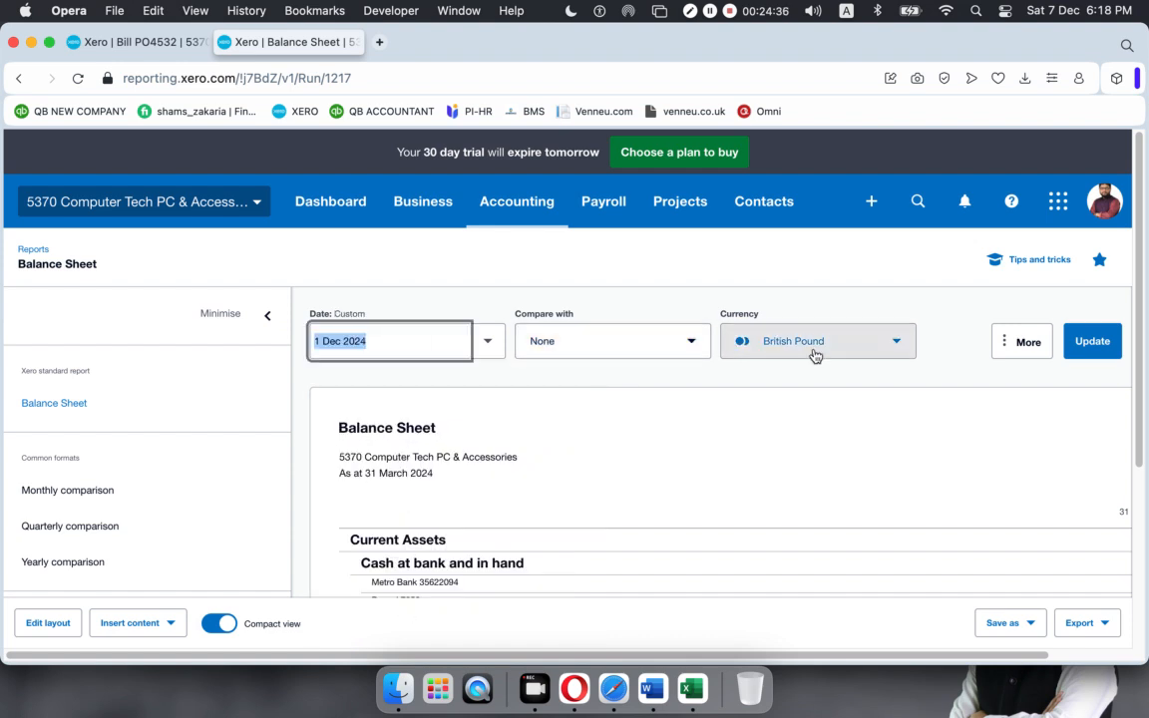
pyautogui.click(1094, 336)
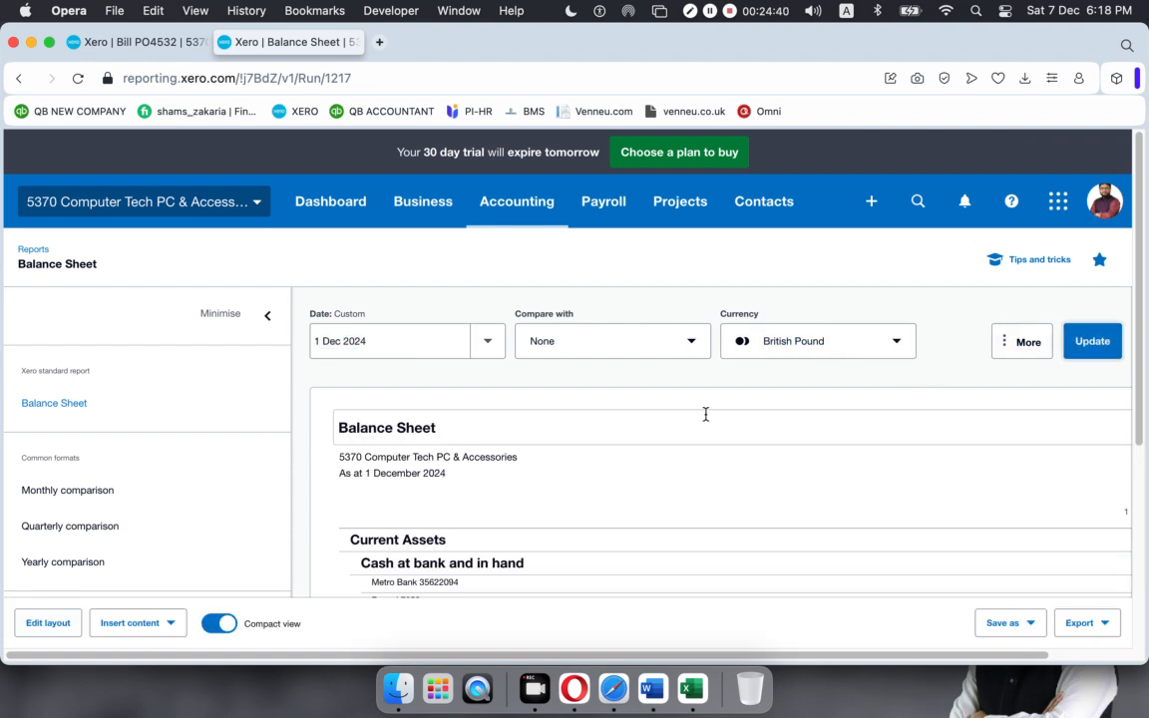
# - Examine the current assets, inventory, creditors and capital balances in the Balance Sheet as at 1 December 2024
pyautogui.scroll(-5, 706, 414)
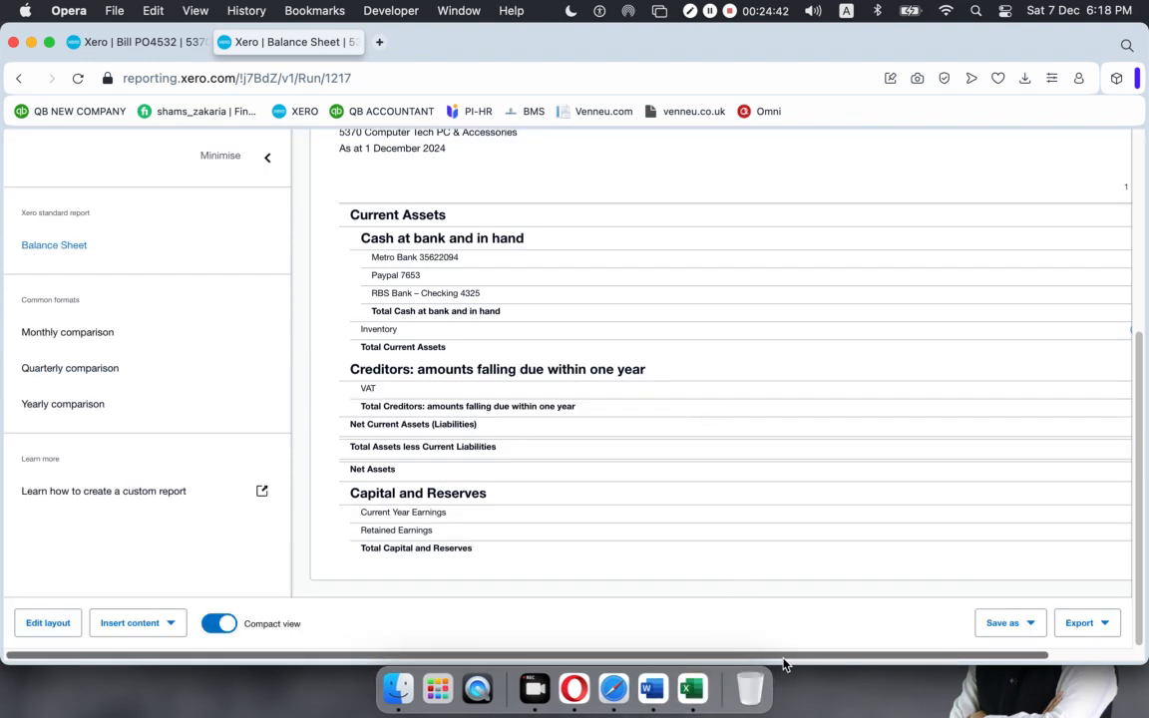
pyautogui.moveTo(784, 664); pyautogui.dragTo(1043, 660)
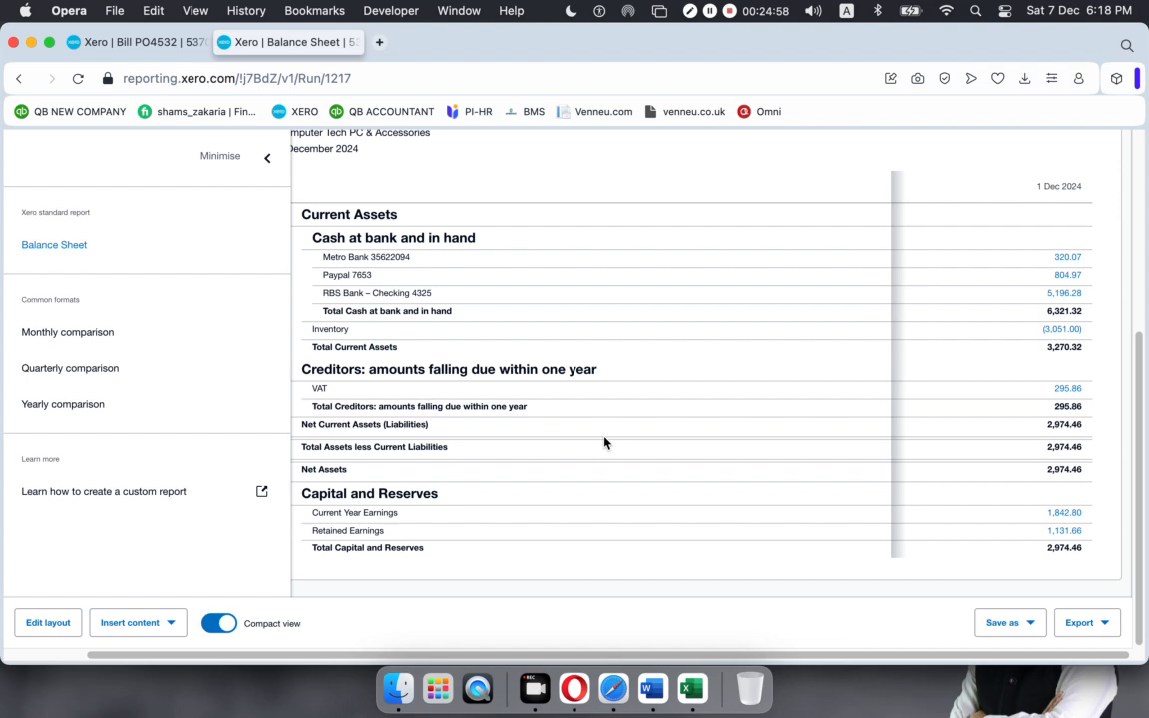
pyautogui.scroll(5, 605, 441)
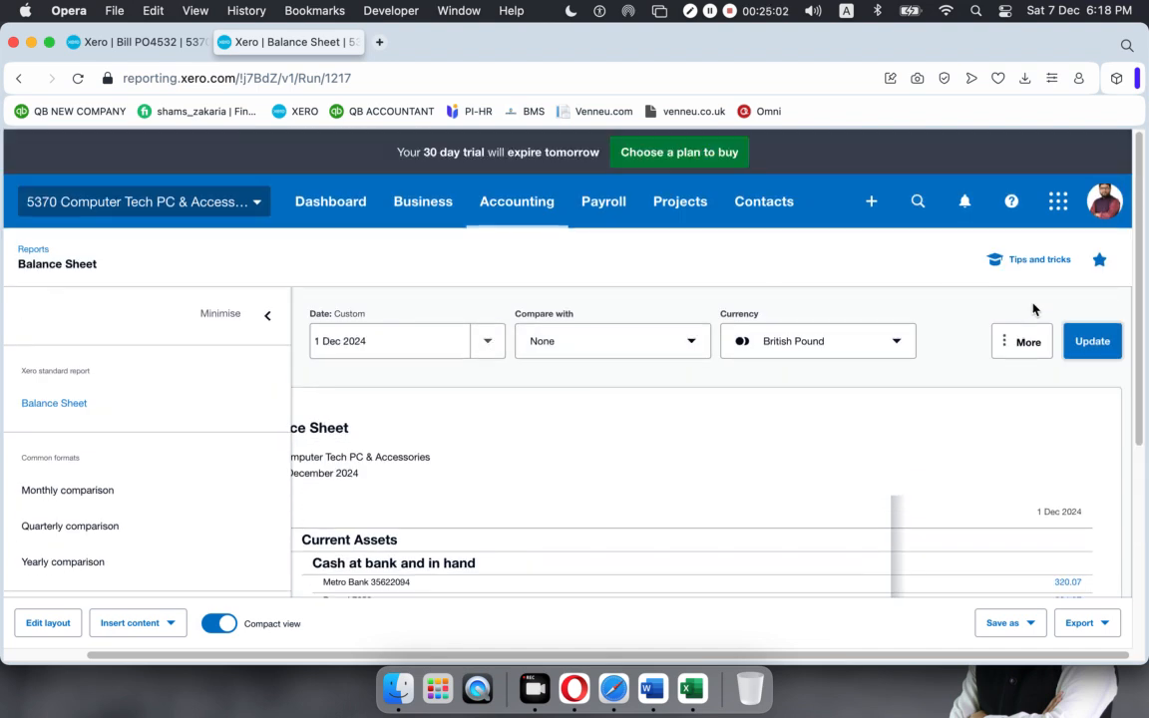
# - Update the Balance Sheet report to the date 7 Dec 2024 and review its assets, creditors and reserves figures
pyautogui.moveTo(862, 657); pyautogui.dragTo(530, 650)
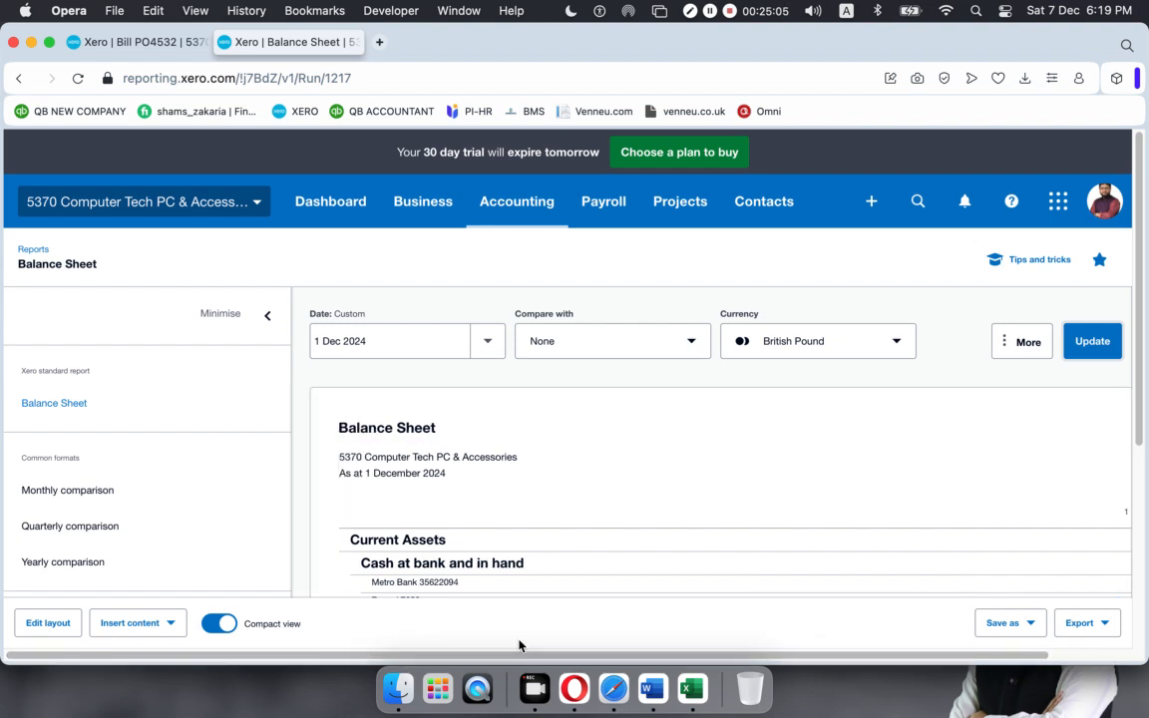
pyautogui.click(486, 342)
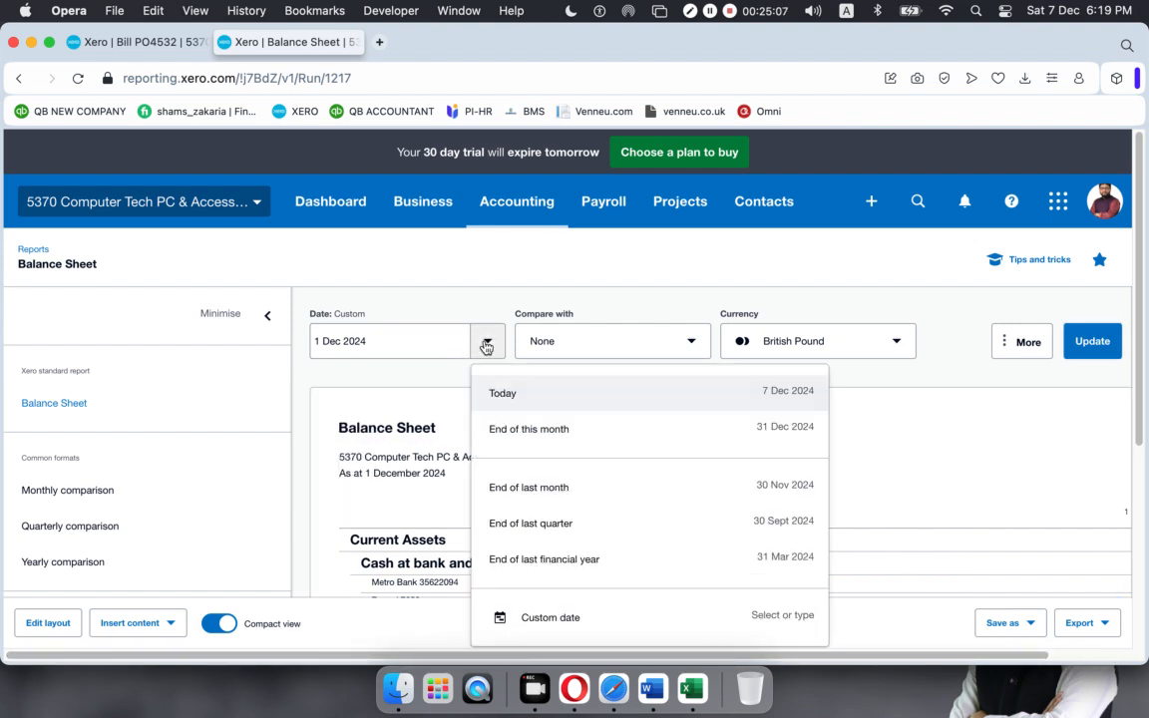
pyautogui.click(574, 620)
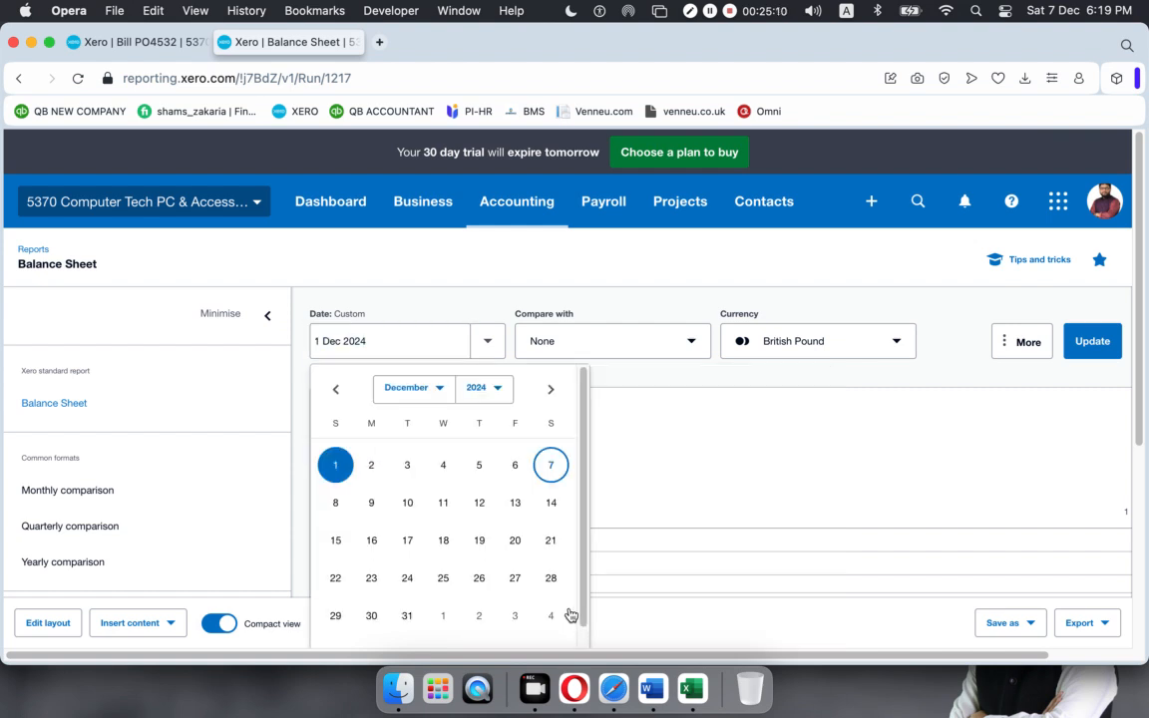
pyautogui.click(551, 465)
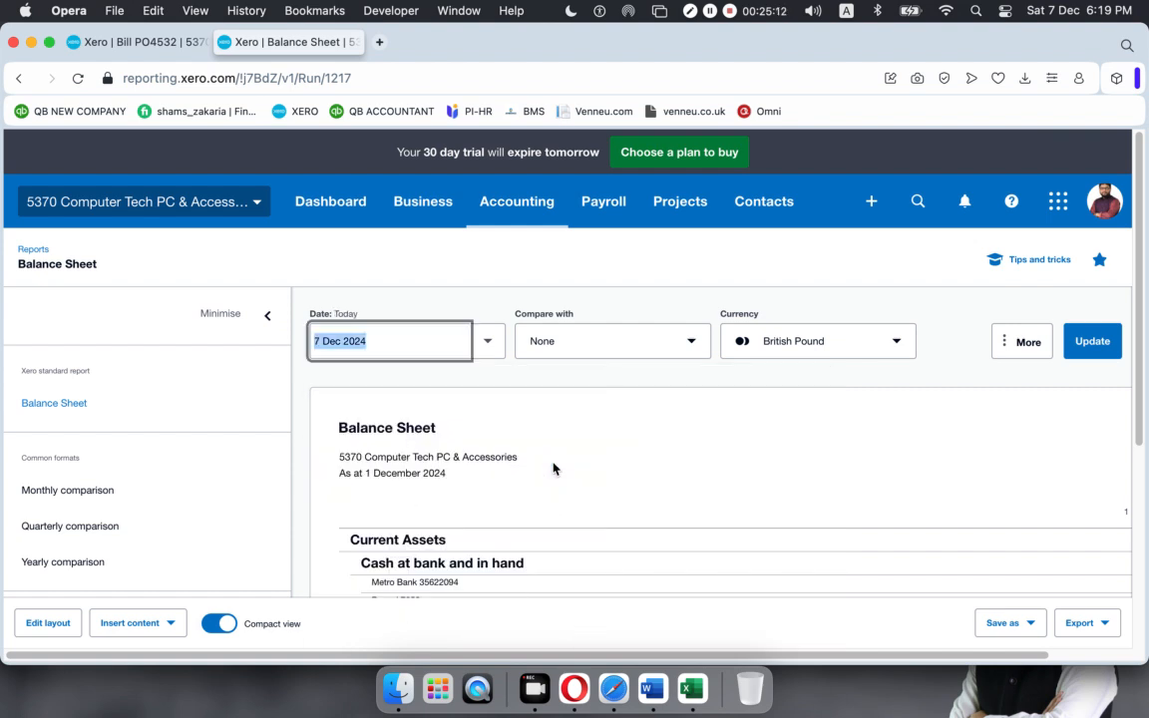
pyautogui.click(1092, 343)
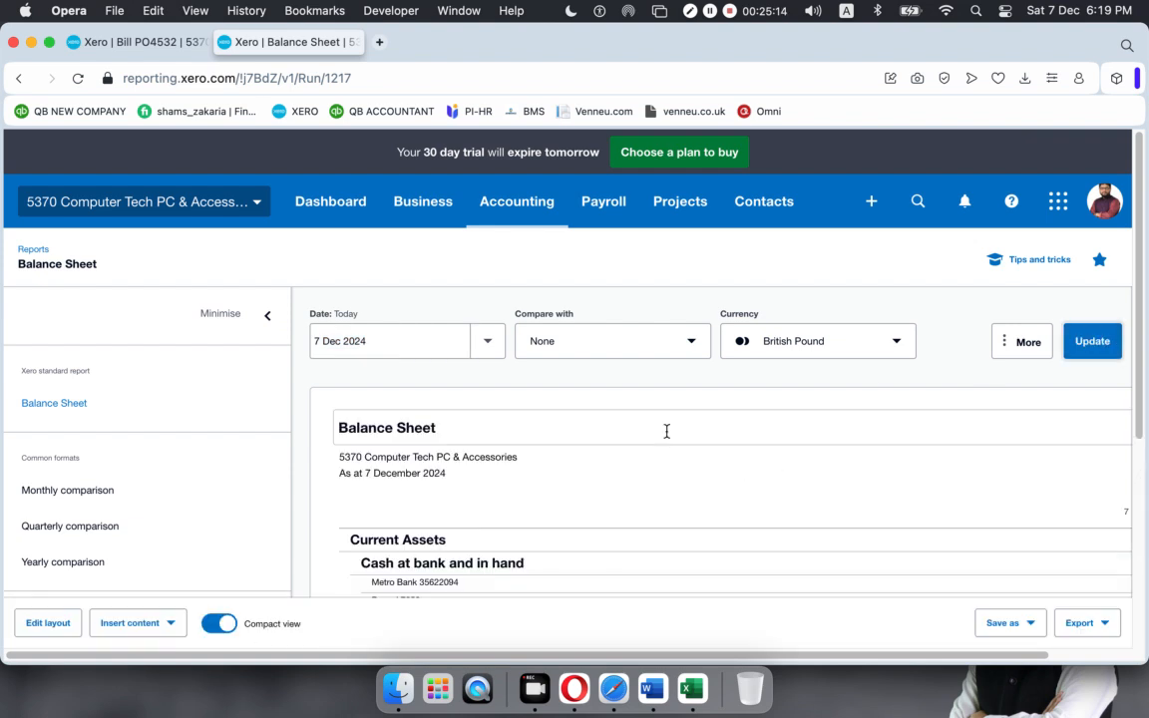
pyautogui.scroll(-5, 666, 431)
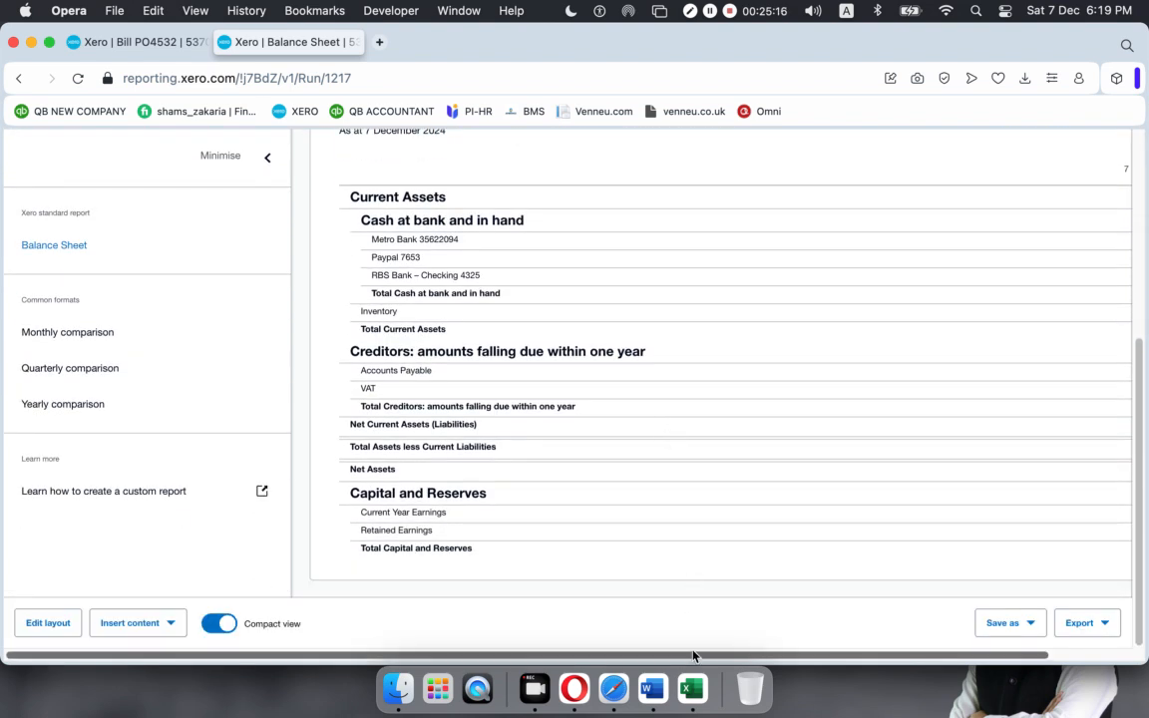
pyautogui.moveTo(712, 659); pyautogui.dragTo(793, 653)
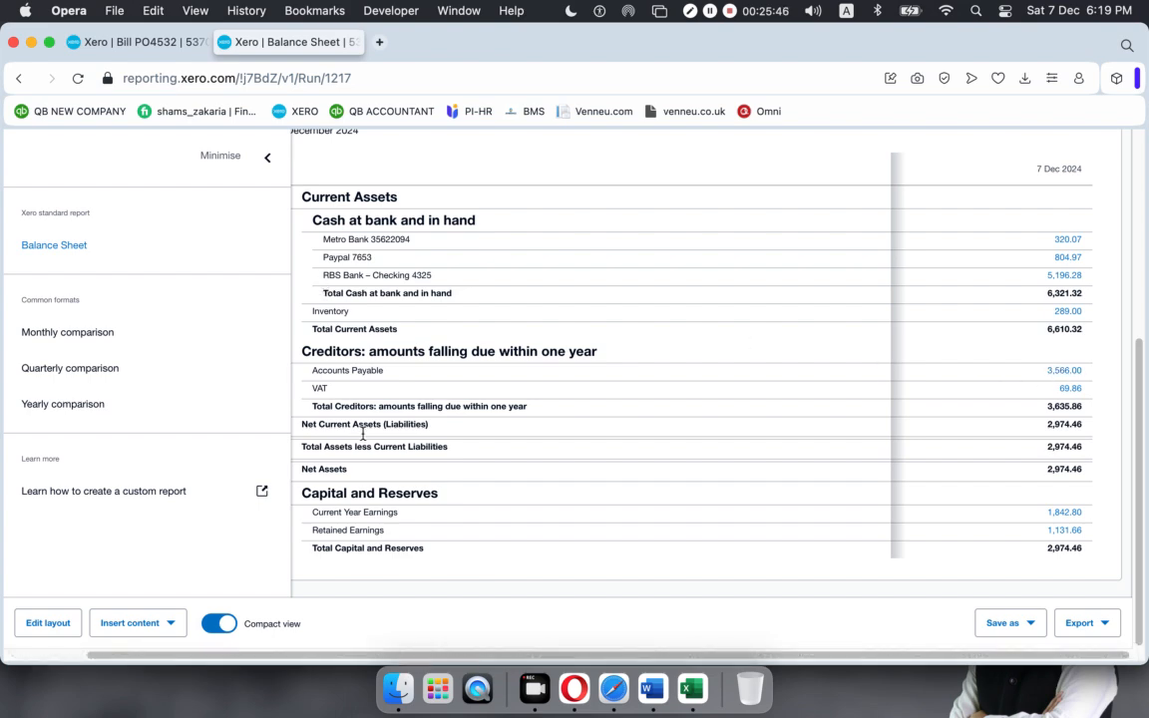
# - Go from the approved bill to the purchases overview and open the list of all bills
pyautogui.click(140, 42)
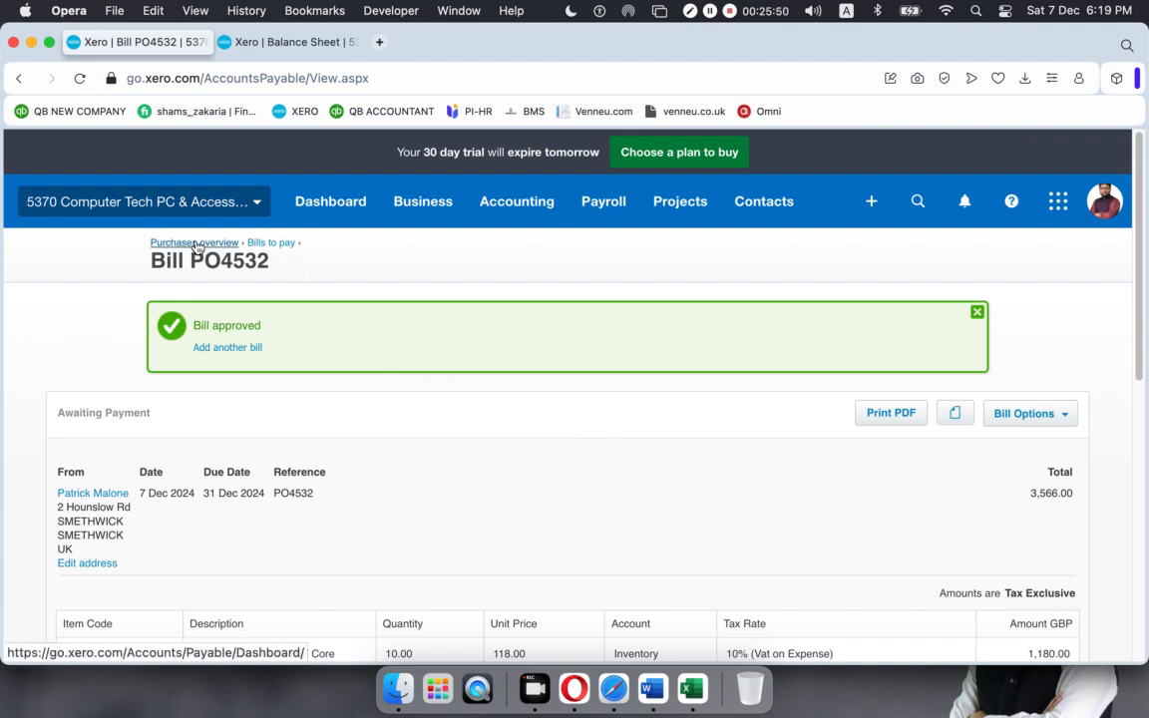
pyautogui.click(196, 244)
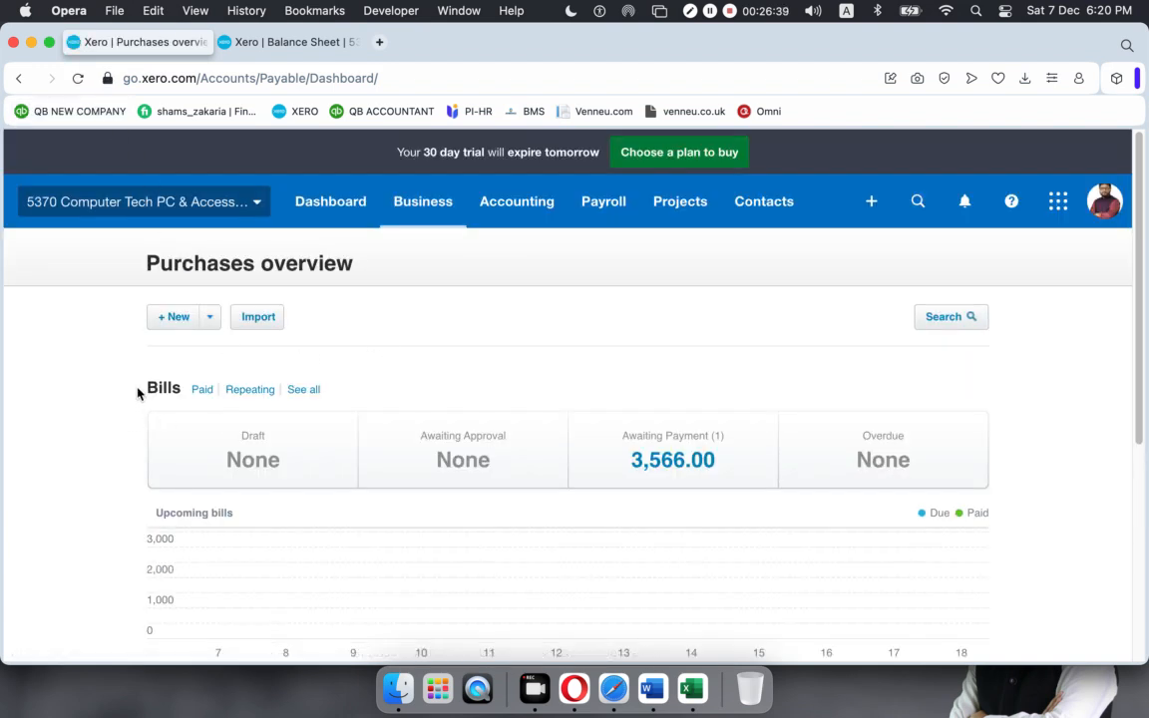
pyautogui.click(309, 391)
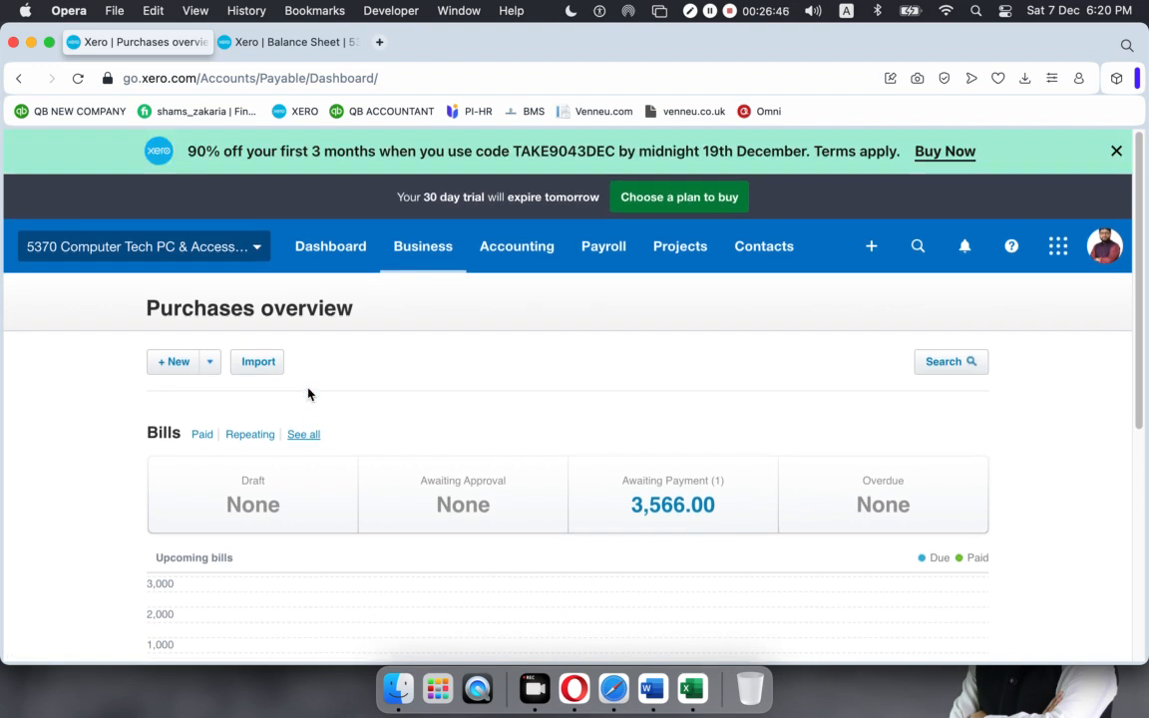
pyautogui.click(419, 248)
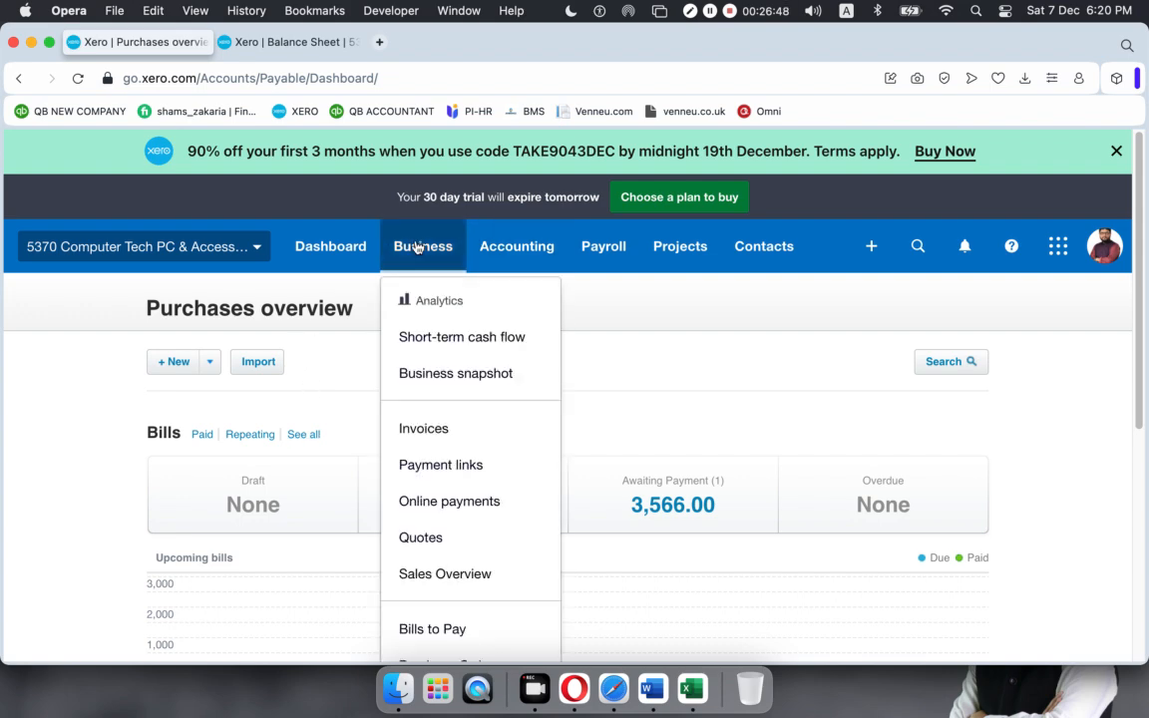
pyautogui.scroll(-5, 442, 602)
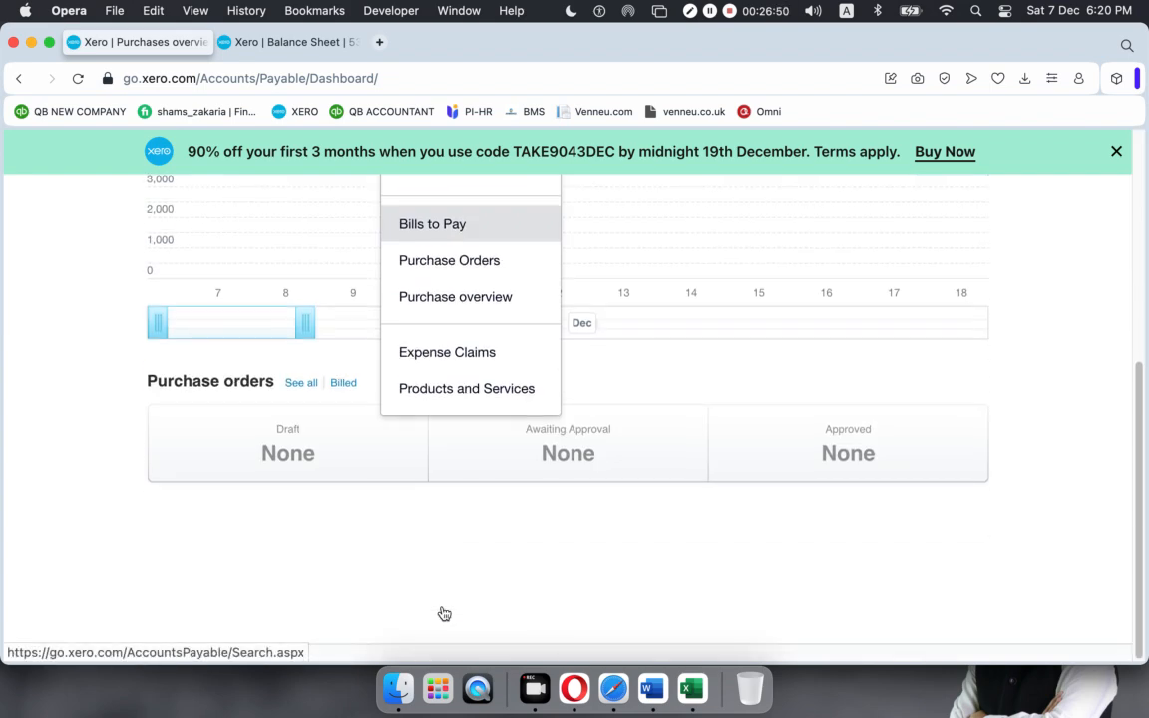
pyautogui.scroll(5, 436, 547)
pyautogui.click(285, 380)
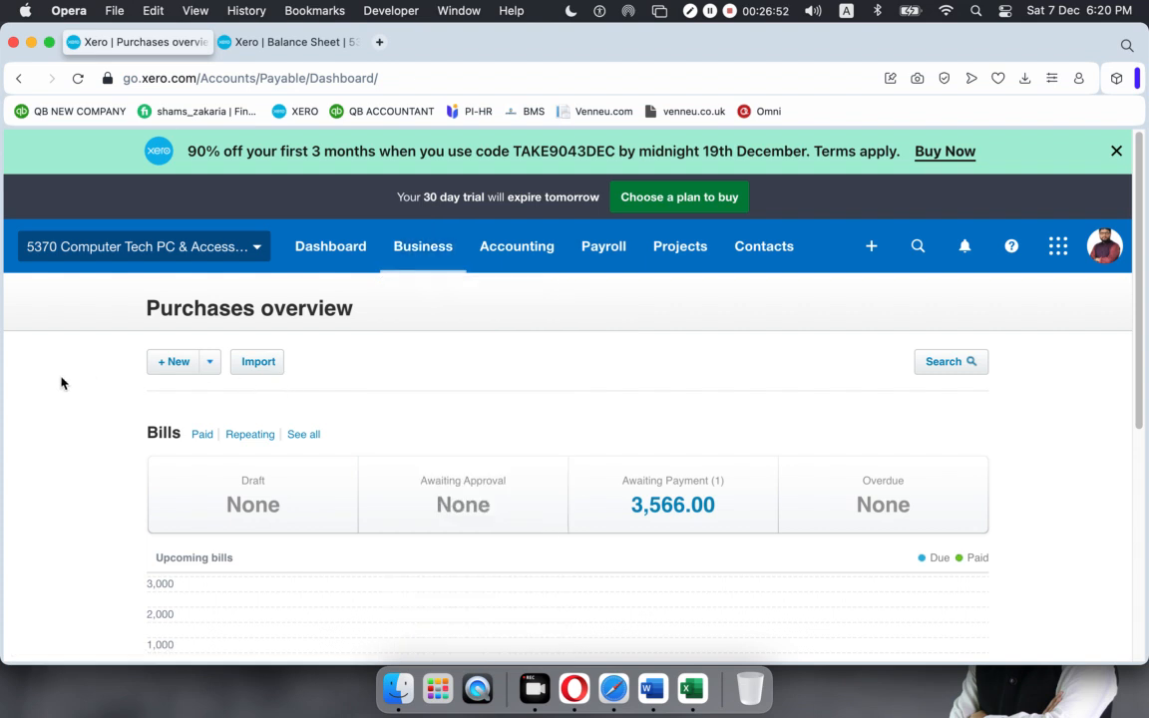
pyautogui.click(304, 439)
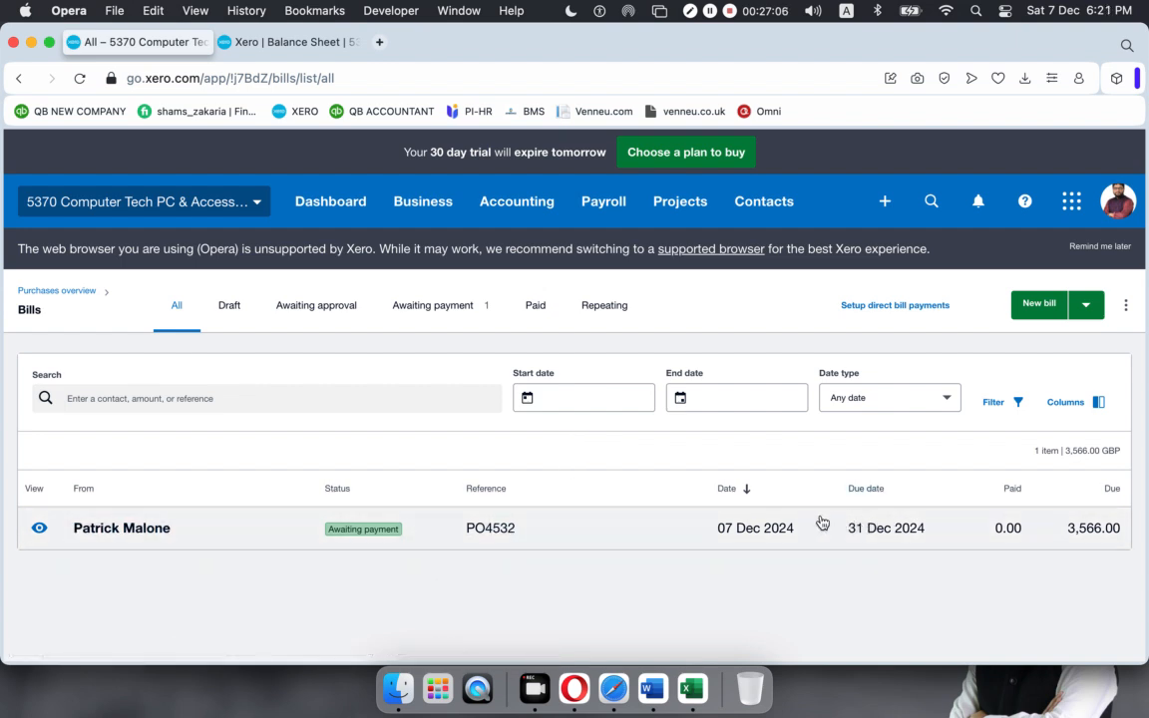
# - Open the bill that is awaiting payment and set the amount paid to 3000
pyautogui.click(449, 314)
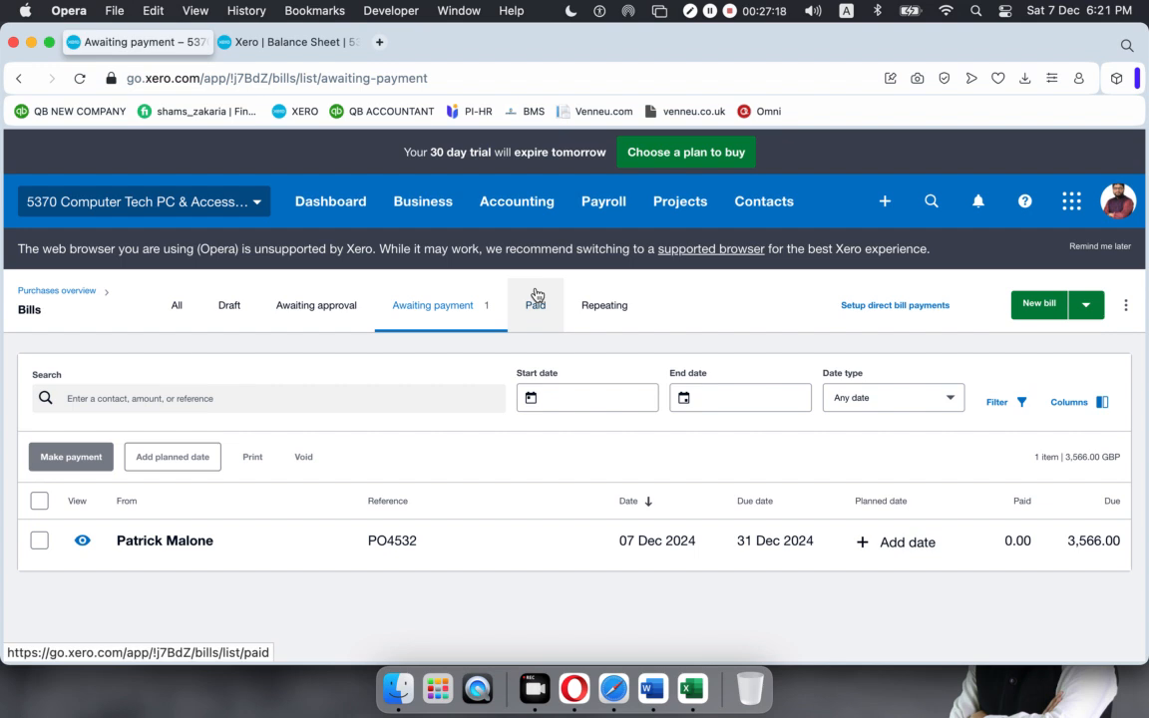
pyautogui.click(564, 546)
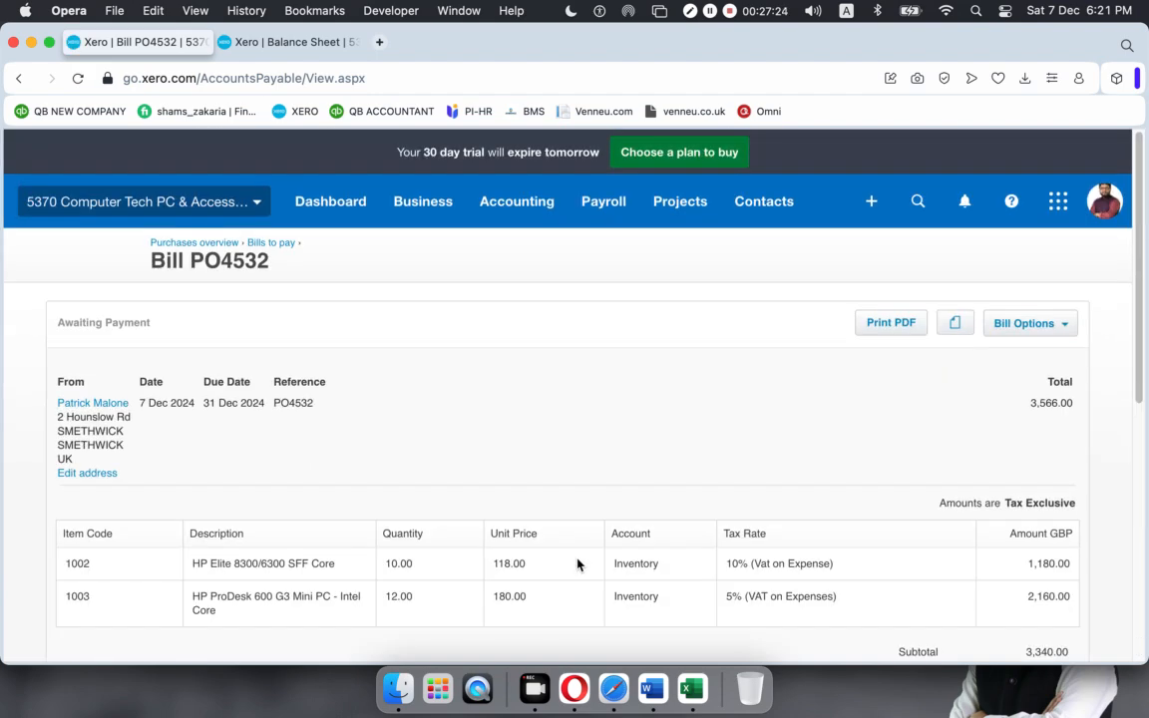
pyautogui.scroll(-10, 576, 565)
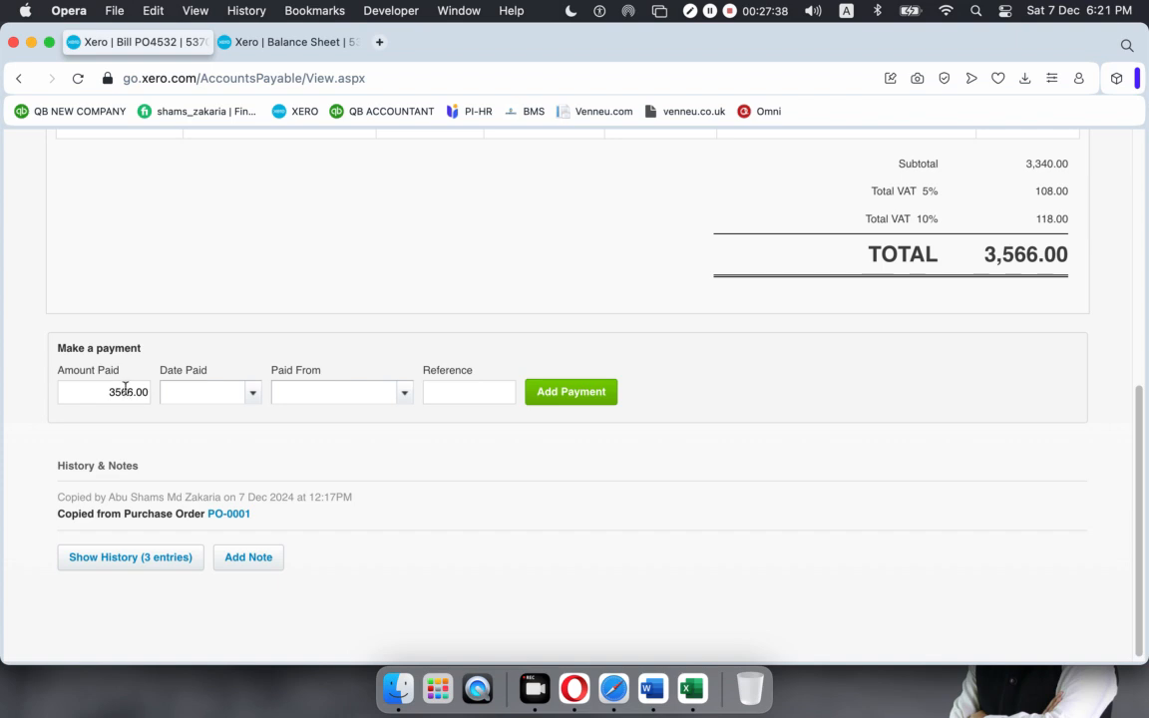
pyautogui.moveTo(103, 390); pyautogui.dragTo(160, 399)
pyautogui.write('3000')
# - Try to date the bill payment 5 Dec 2024
pyautogui.click(255, 397)
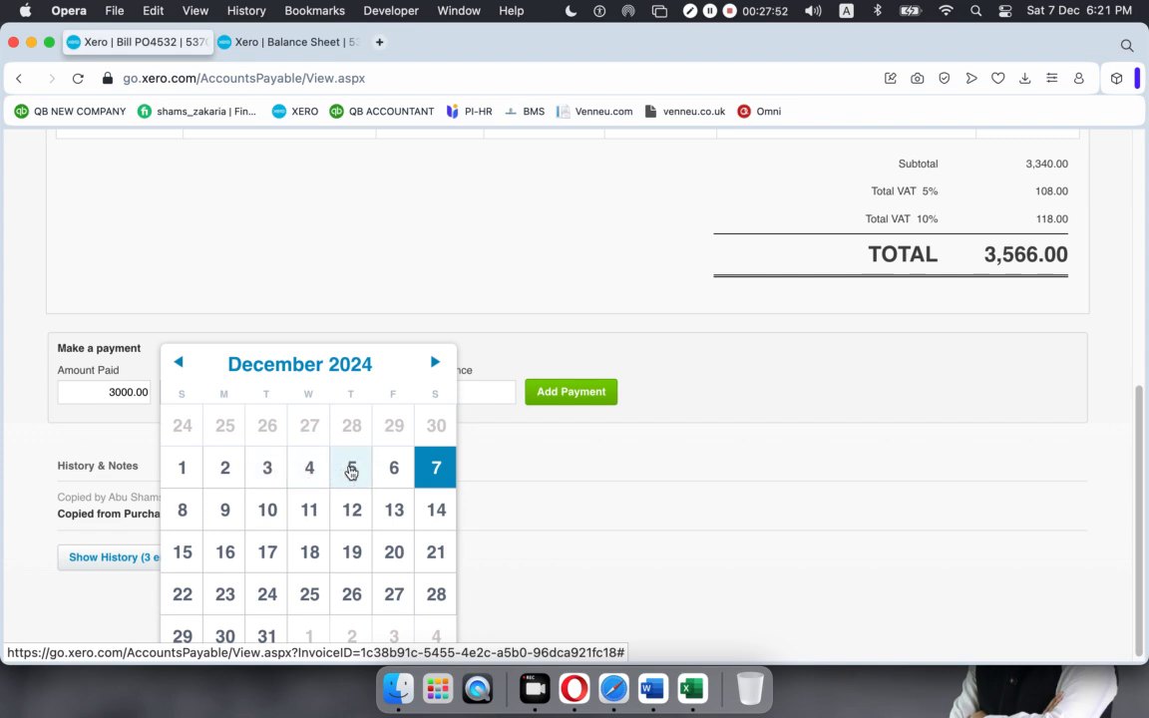
pyautogui.click(351, 468)
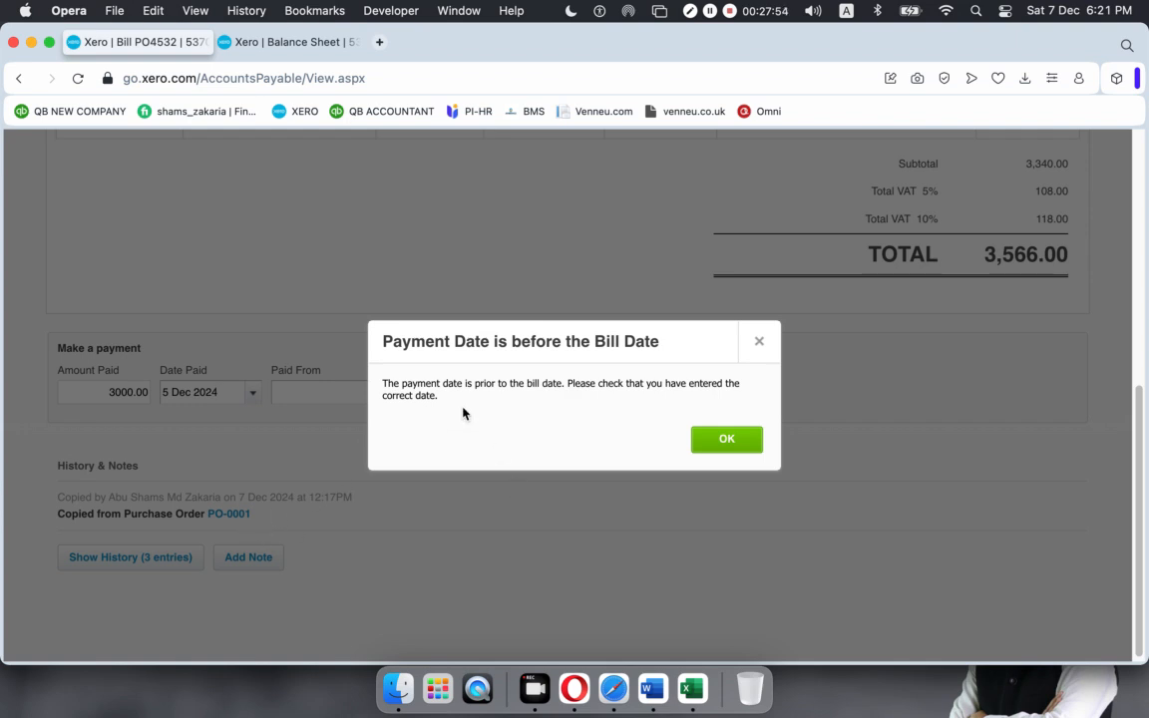
pyautogui.click(733, 452)
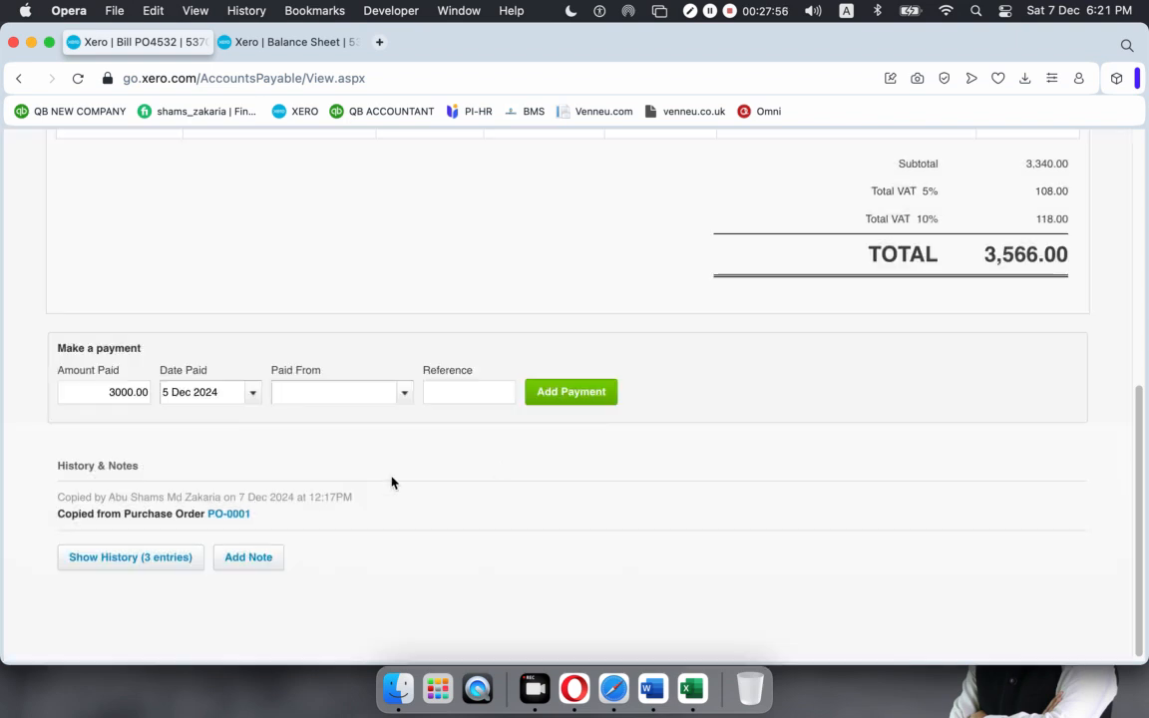
# - Set the payment date to 7 Dec 2024 and pay from the 101R - RBS Bank – Checking account
pyautogui.click(248, 402)
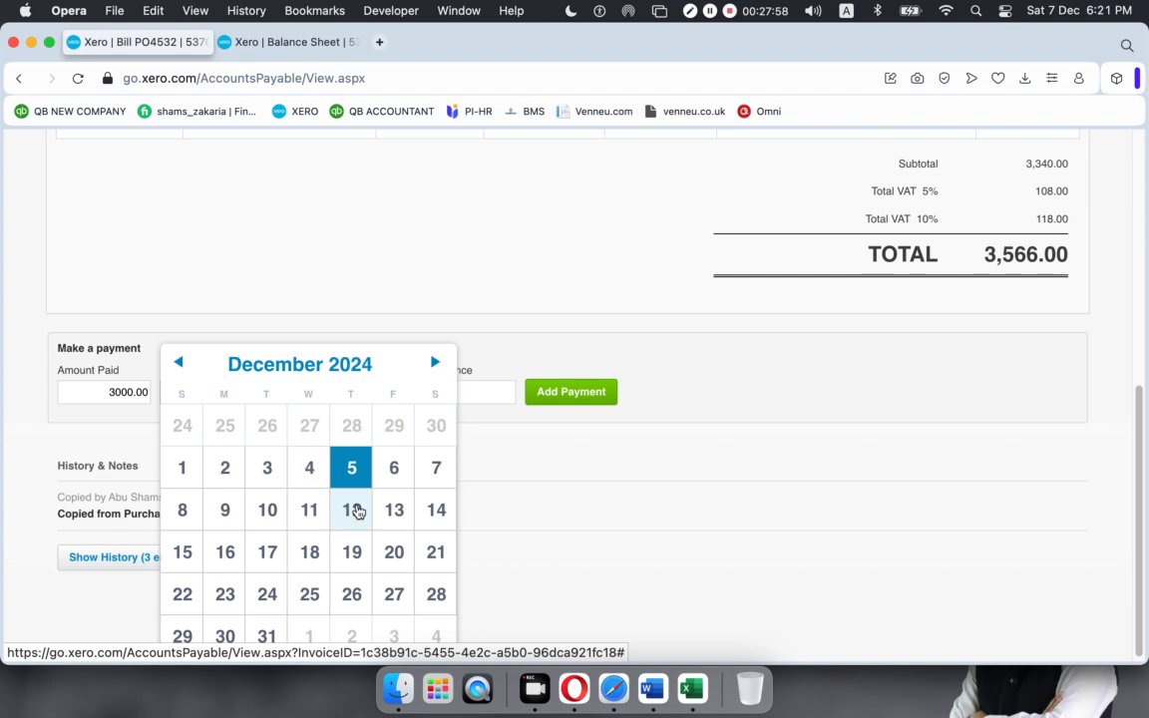
pyautogui.click(425, 475)
pyautogui.click(336, 400)
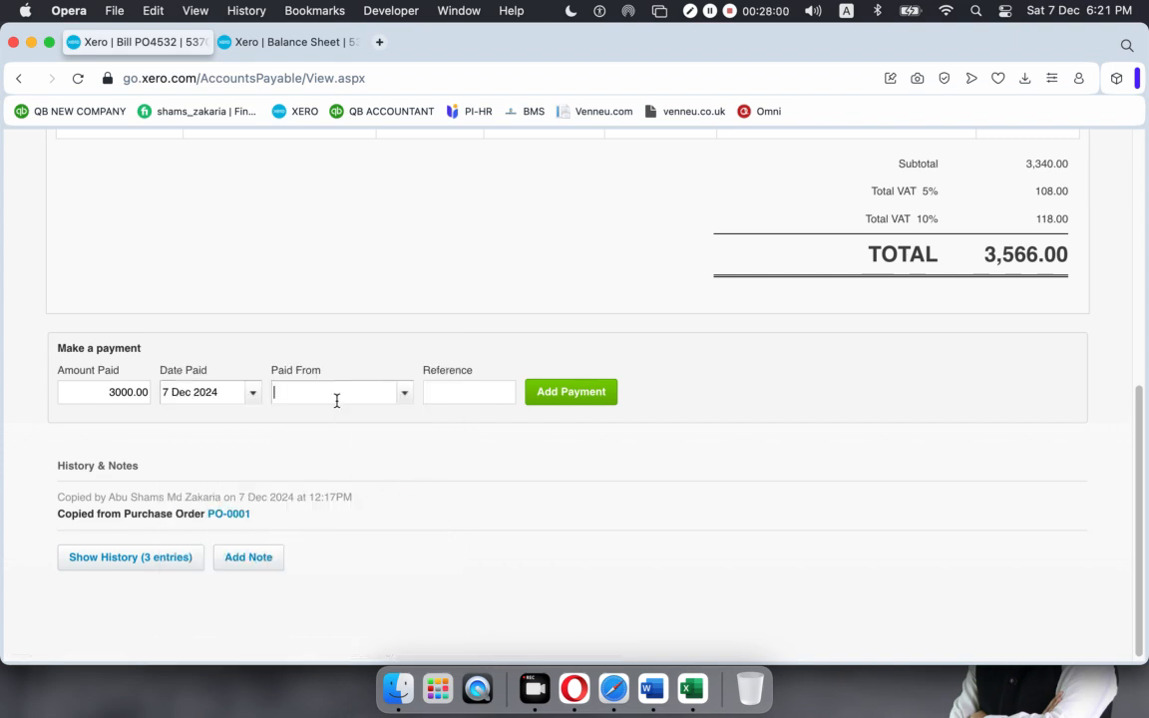
pyautogui.click(404, 397)
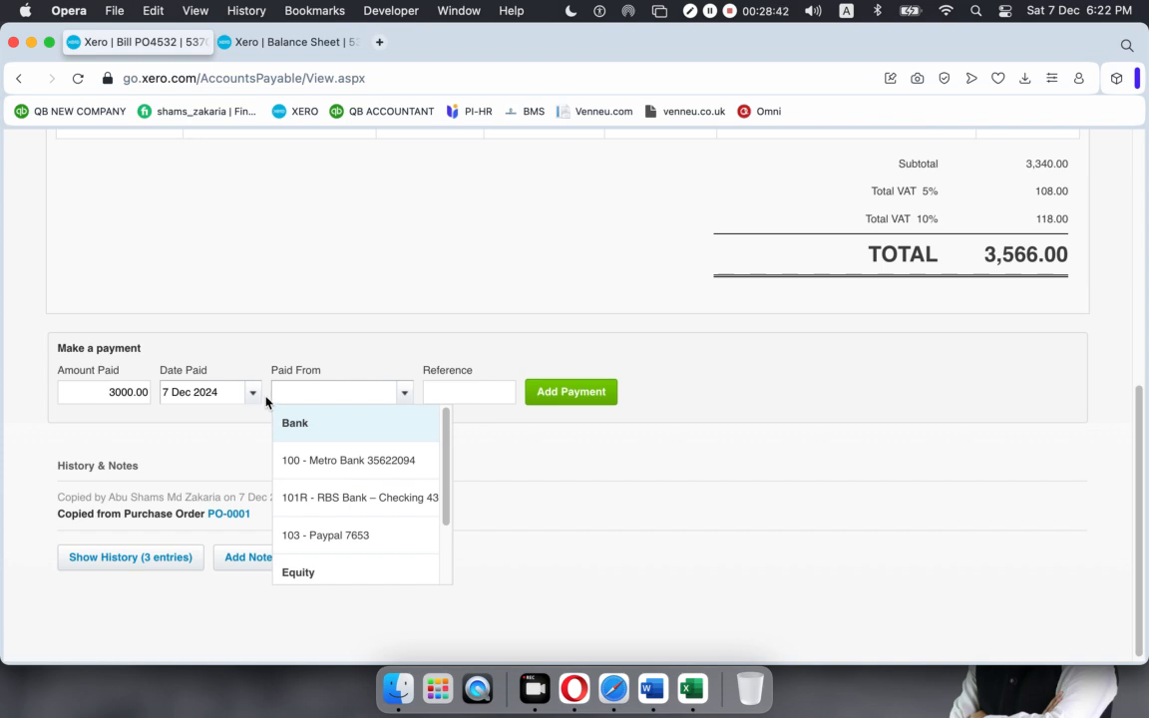
pyautogui.click(372, 498)
# - Enter the payment reference Bill001, add the payment to the bill and dismiss the resulting notification
pyautogui.click(454, 394)
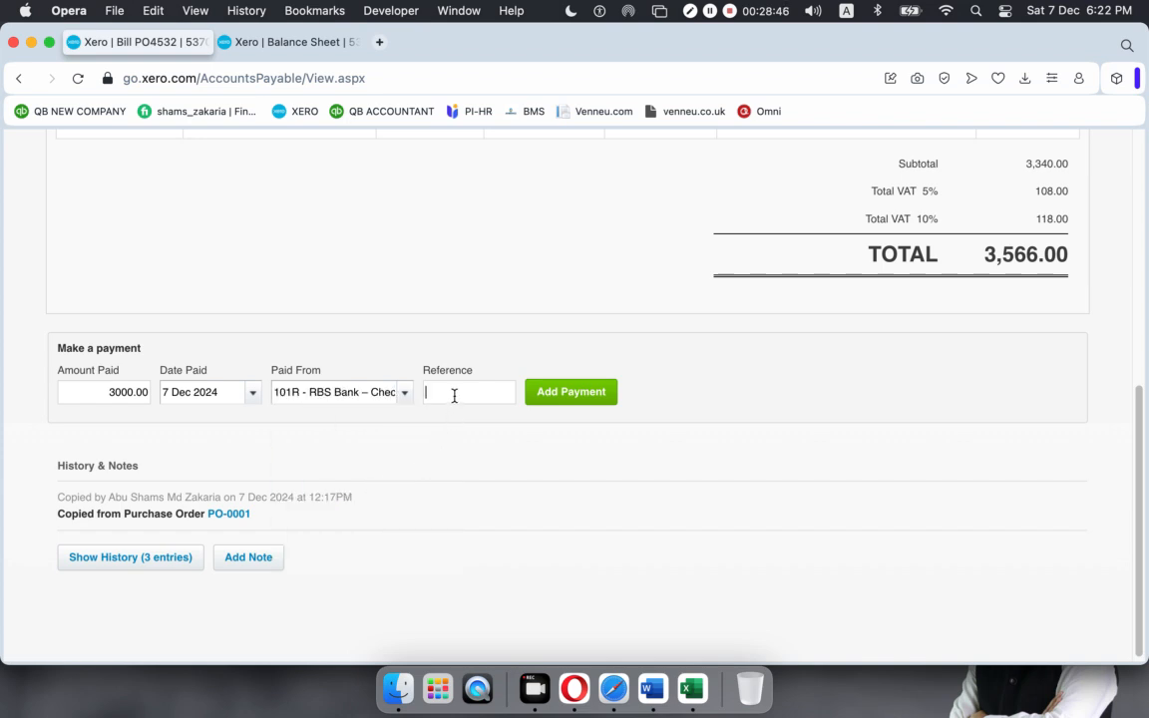
pyautogui.write('Bill001')
pyautogui.click(570, 392)
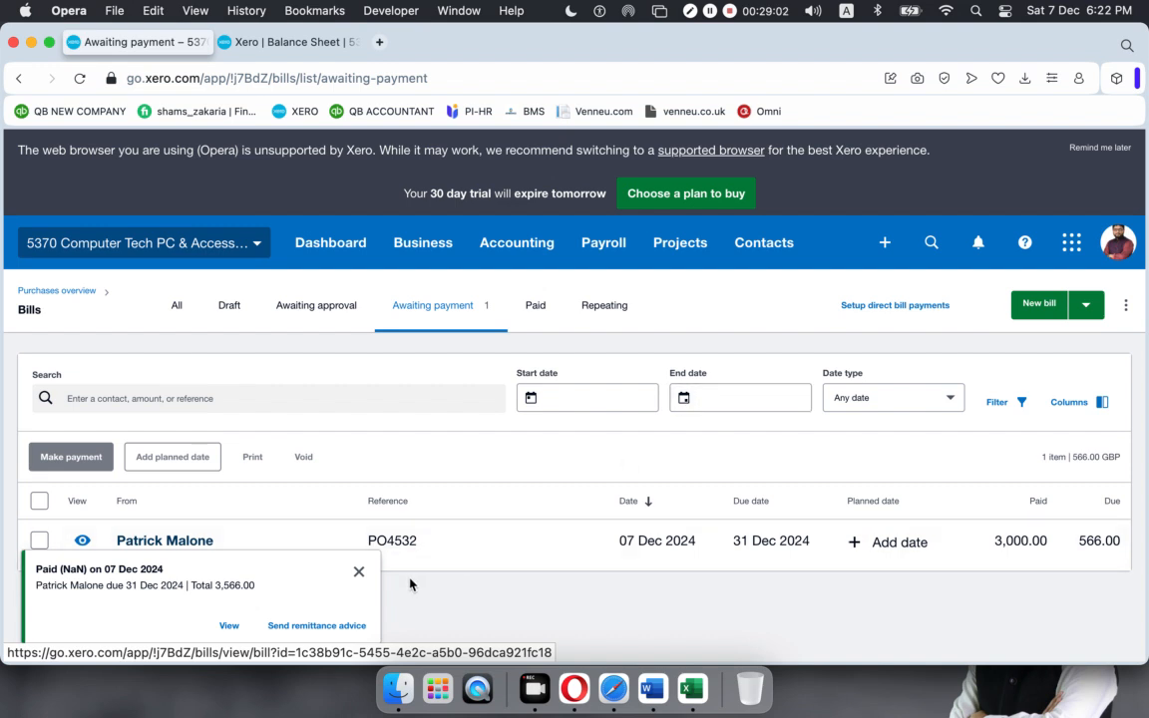
pyautogui.click(359, 572)
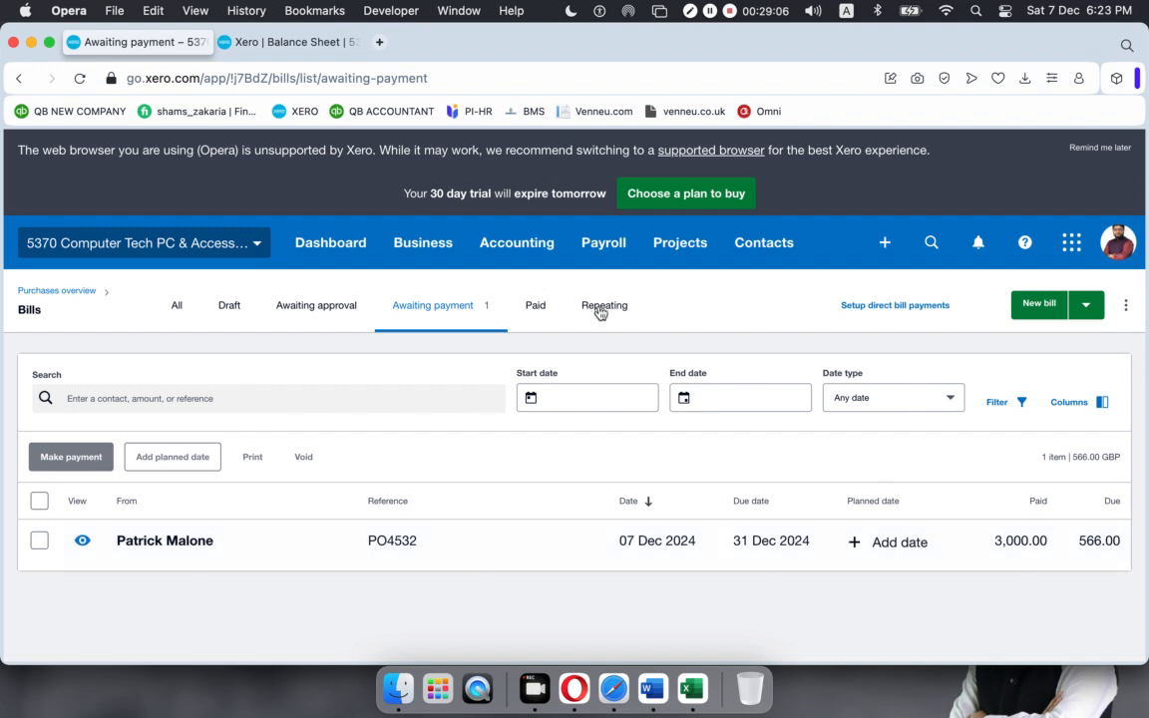
# - Reload the Balance Sheet report and examine how the payment affects the bank balances and accounts payable
pyautogui.click(272, 42)
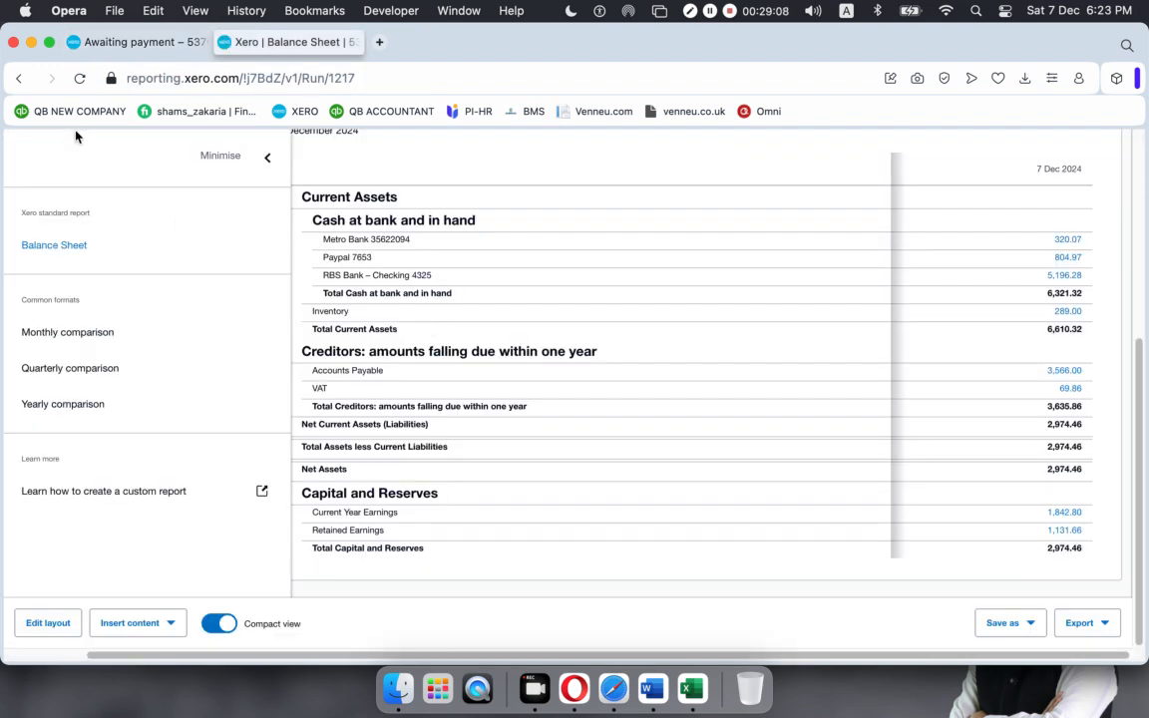
pyautogui.click(80, 78)
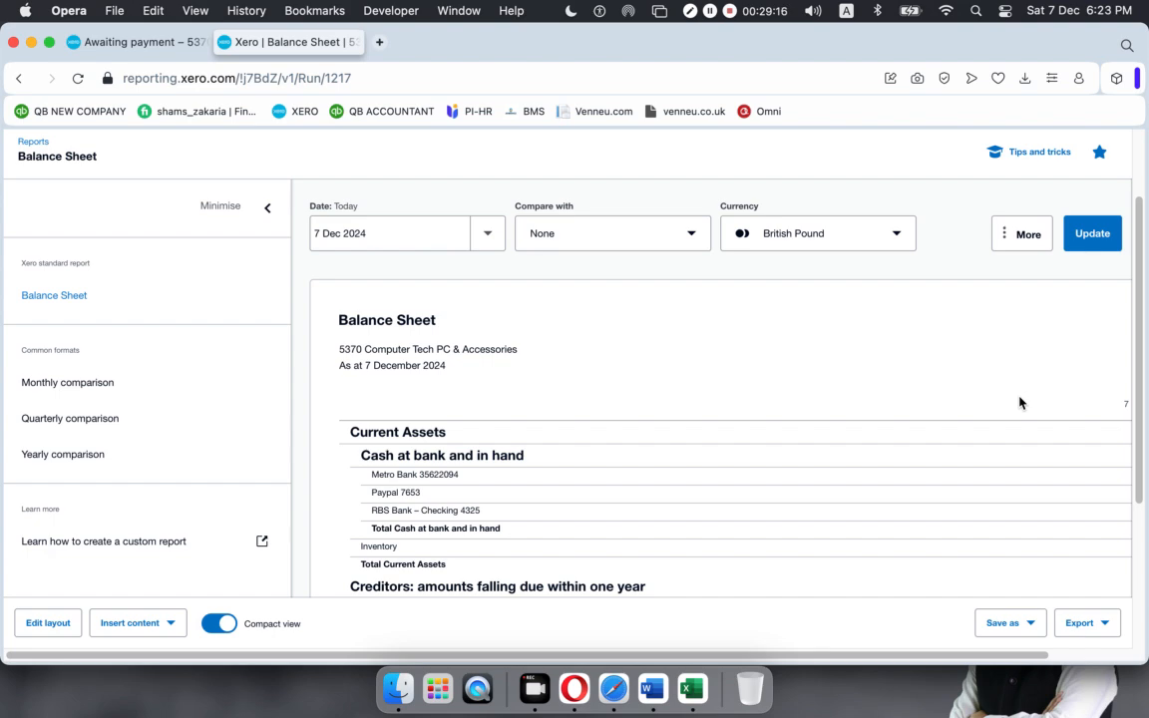
pyautogui.hscroll(3, 969, 656)
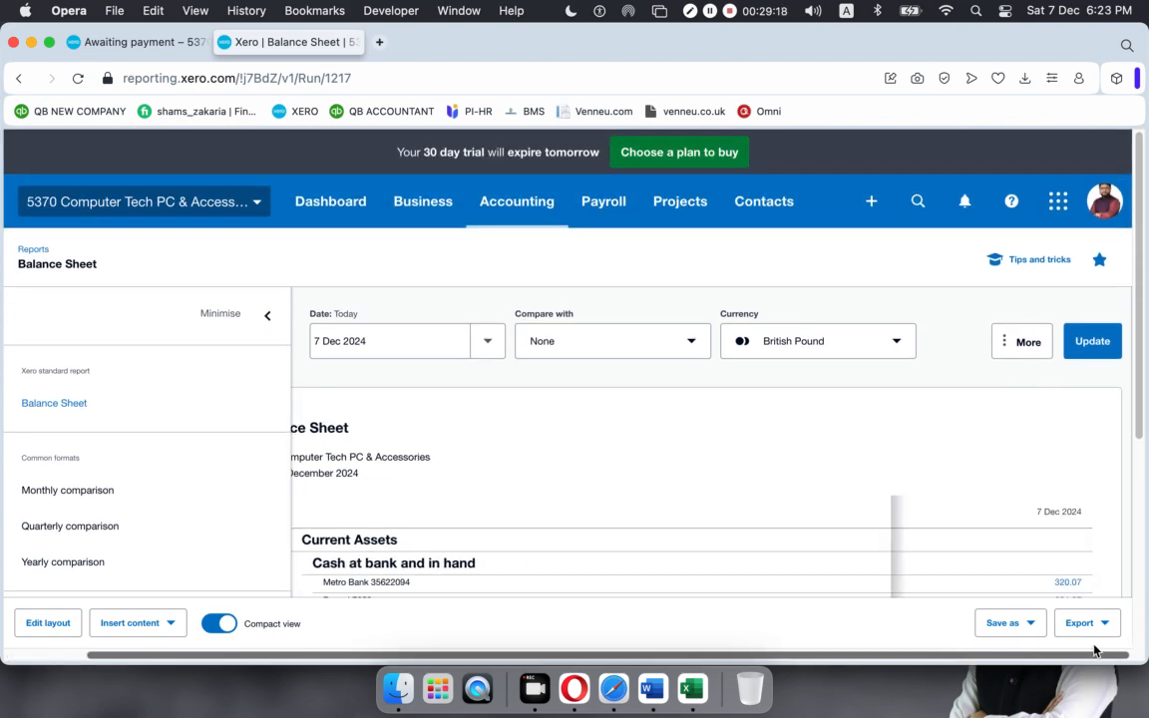
pyautogui.scroll(-1, 956, 478)
pyautogui.scroll(-5, 956, 478)
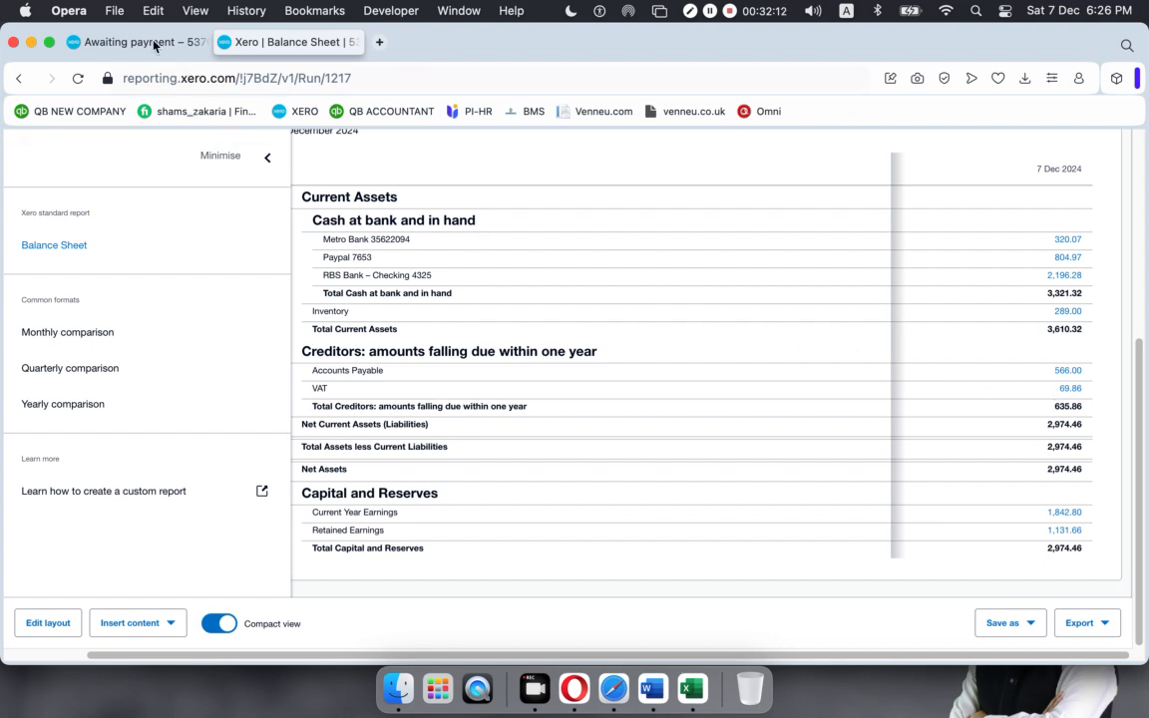
# - Return to the bills awaiting payment and open the partly paid bill at its payment form
pyautogui.click(125, 42)
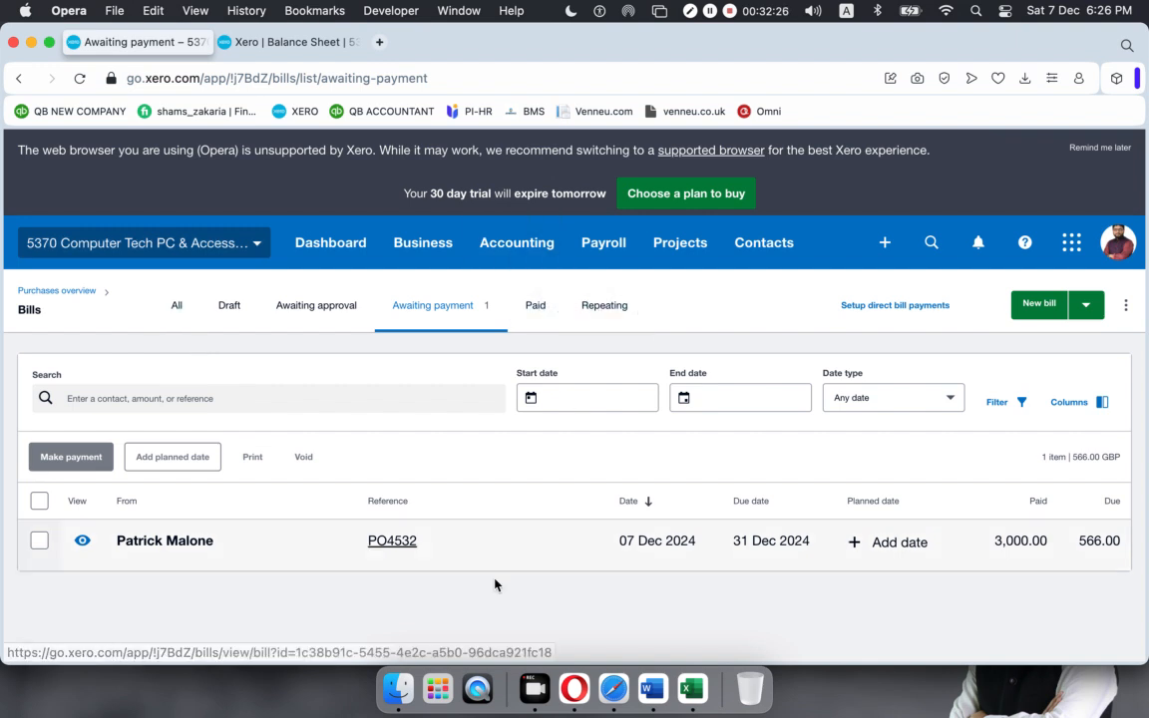
pyautogui.click(496, 551)
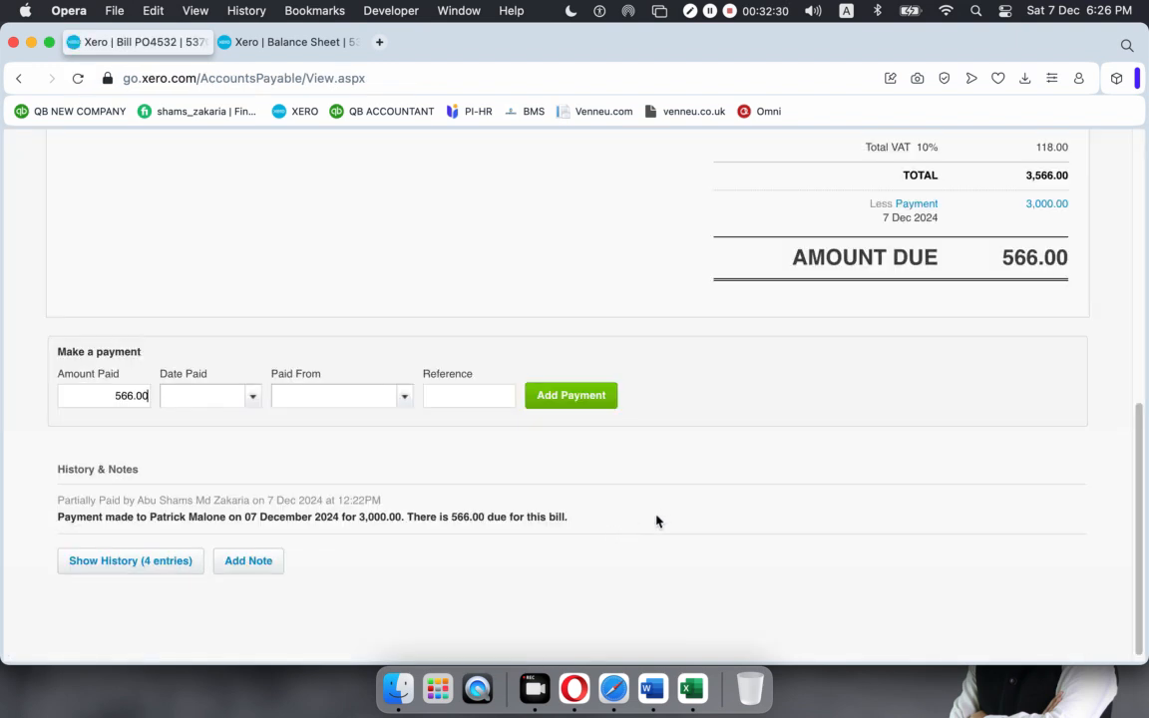
pyautogui.scroll(1, 687, 502)
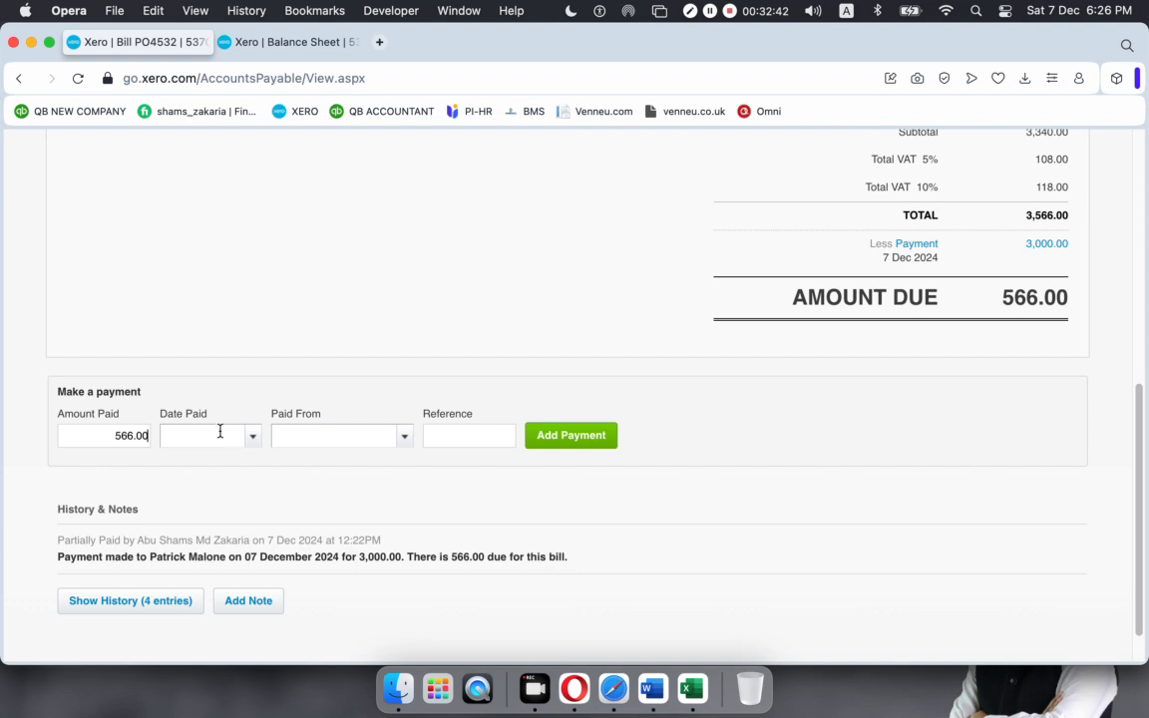
# - Date the payment of the remaining amount 7 Dec 2024 and choose the 100 - Metro Bank account to pay from
pyautogui.click(253, 440)
pyautogui.click(436, 466)
pyautogui.click(402, 439)
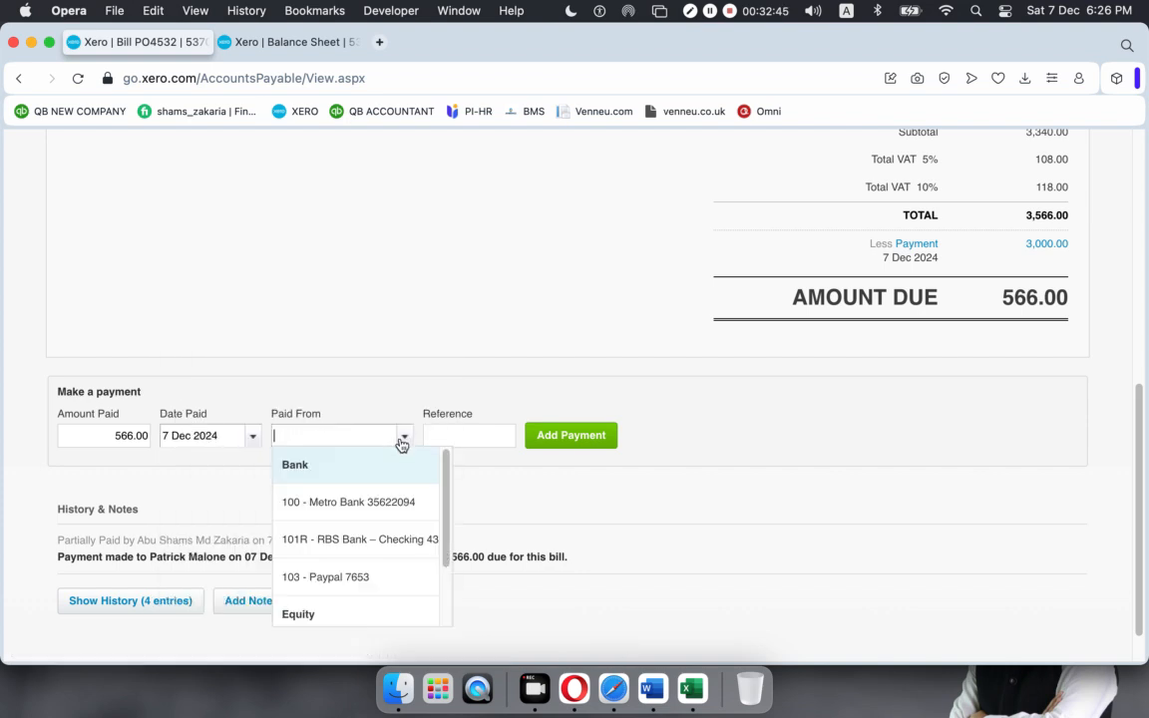
pyautogui.click(371, 512)
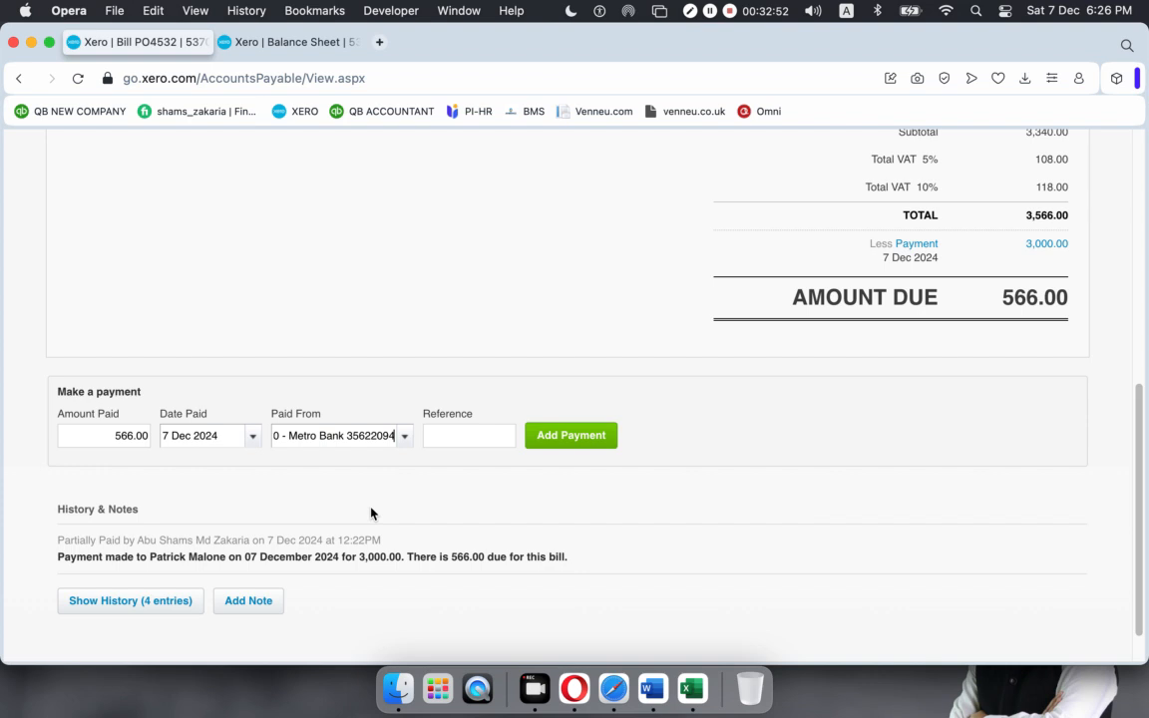
# - Enter Bill 001 as the payment reference and add the payment of the remaining amount to the bill
pyautogui.click(442, 439)
pyautogui.write('PO001')
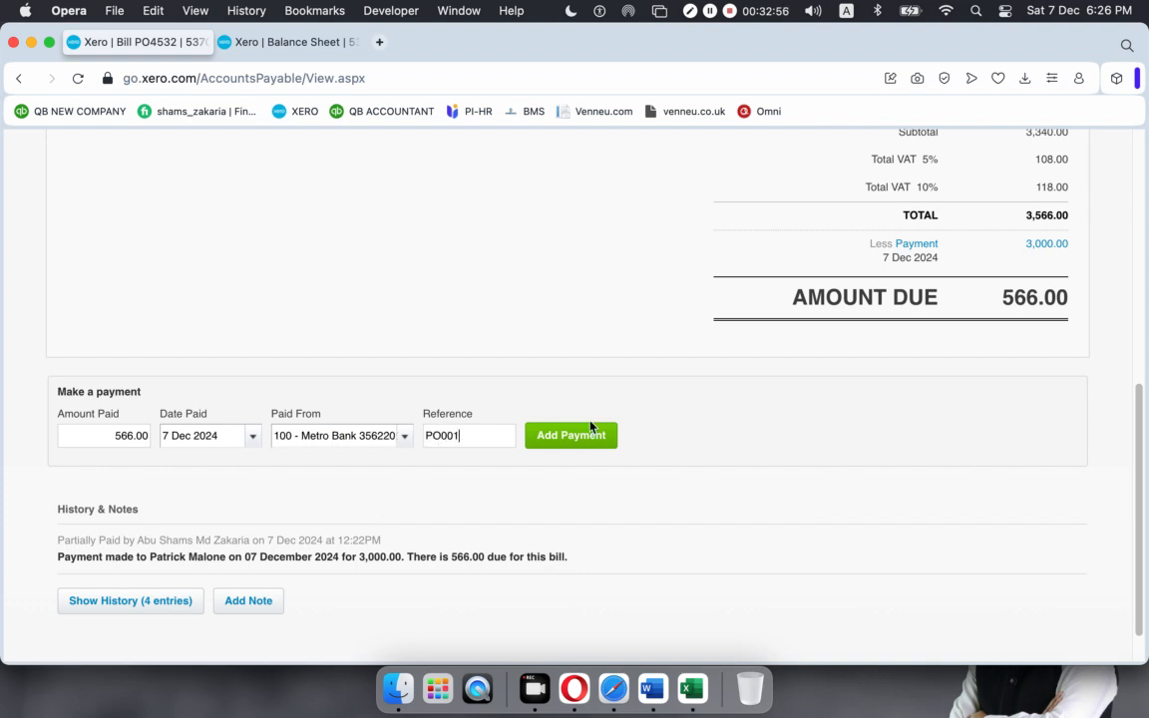
pyautogui.moveTo(459, 436); pyautogui.dragTo(344, 439)
pyautogui.press('BackSpace')
pyautogui.write('Bill 001')
pyautogui.click(579, 452)
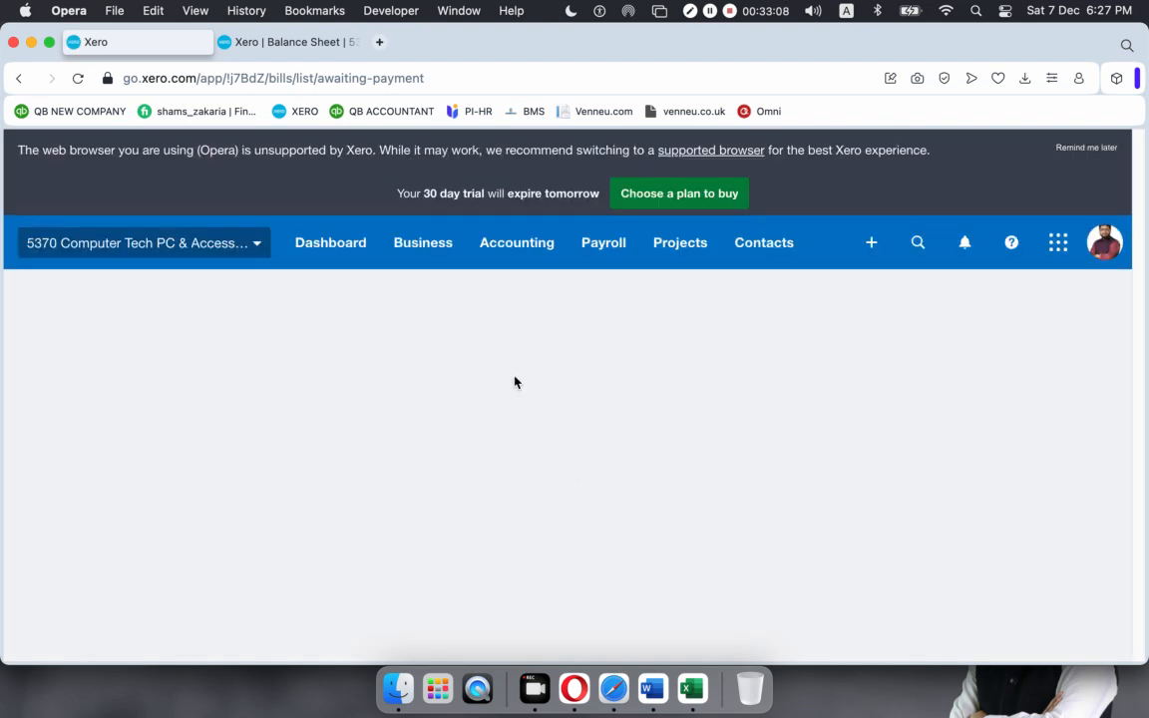
# - Reload the Balance Sheet report and examine how the final payment affects the bank balances and accounts payable
pyautogui.click(300, 42)
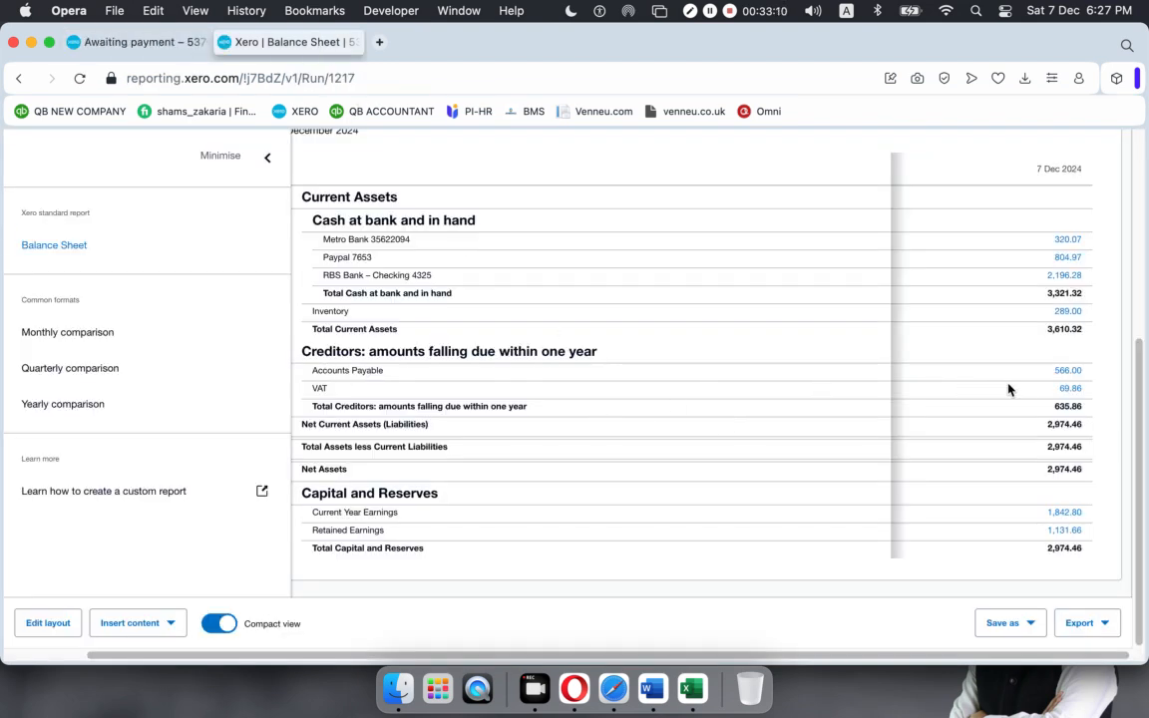
pyautogui.click(78, 78)
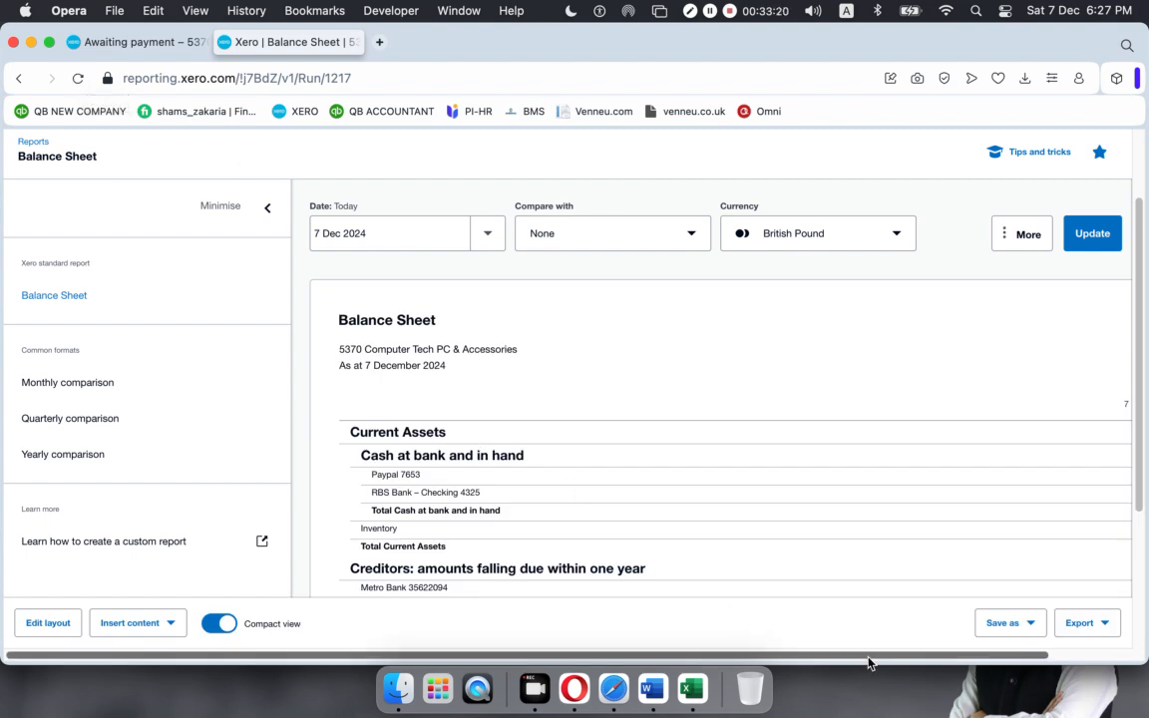
pyautogui.moveTo(869, 656); pyautogui.dragTo(978, 649)
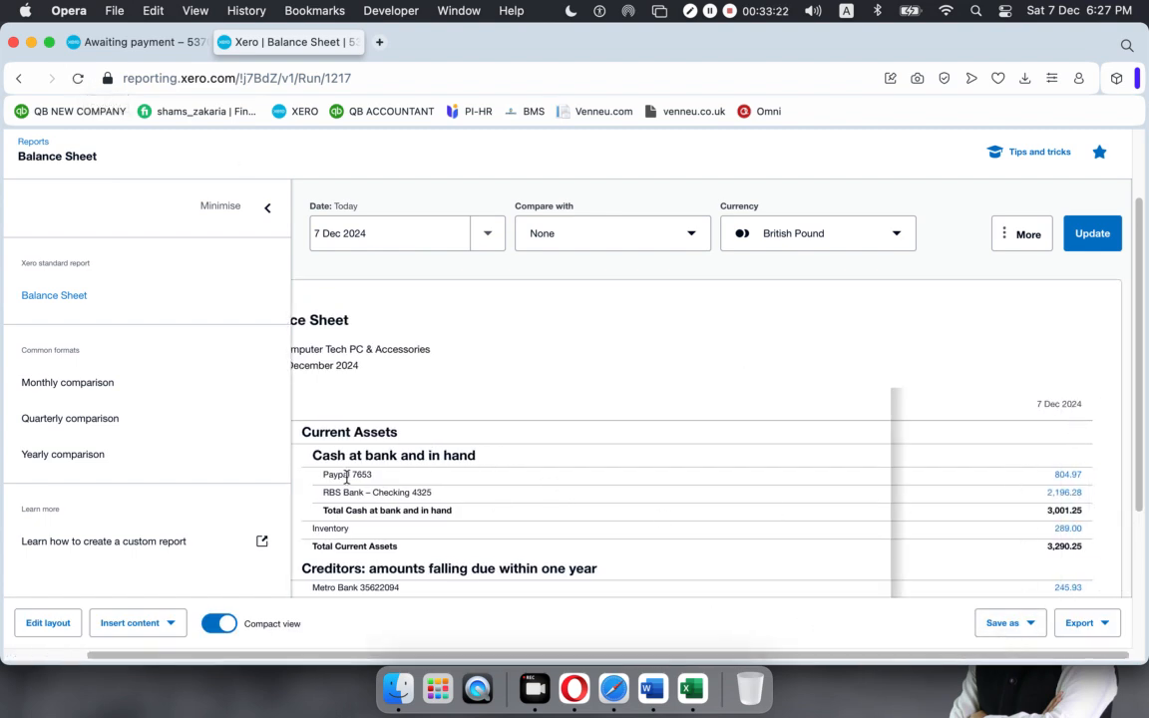
pyautogui.scroll(2, 782, 485)
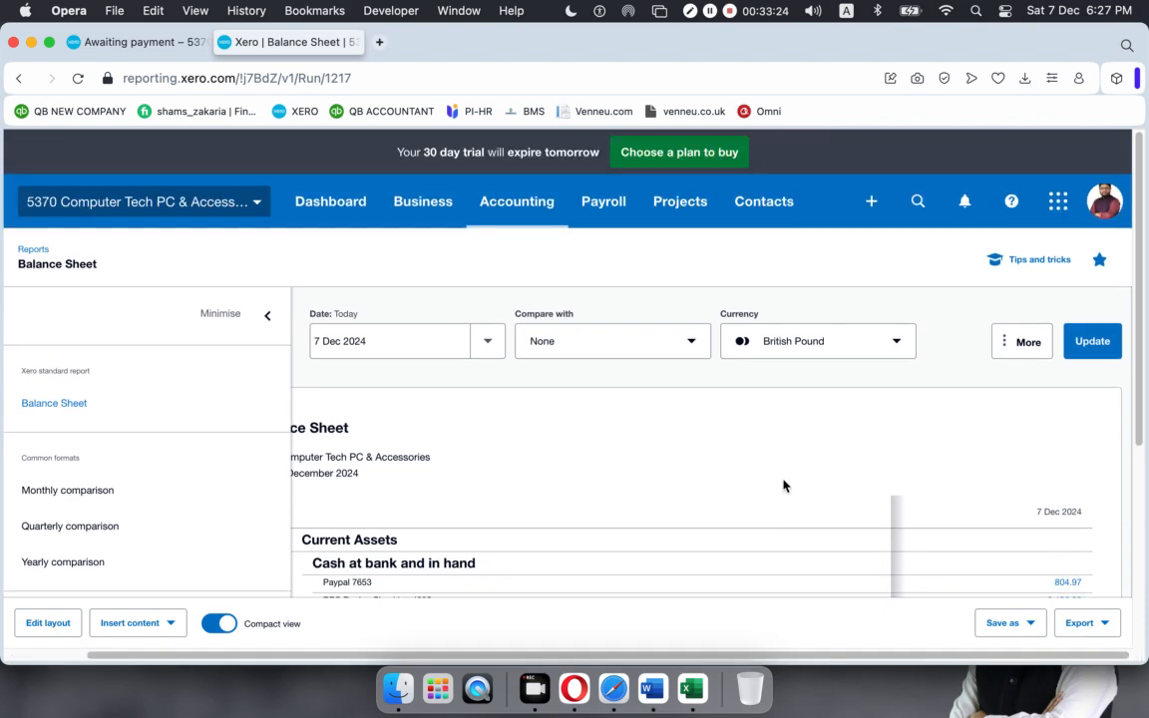
pyautogui.scroll(-5, 783, 486)
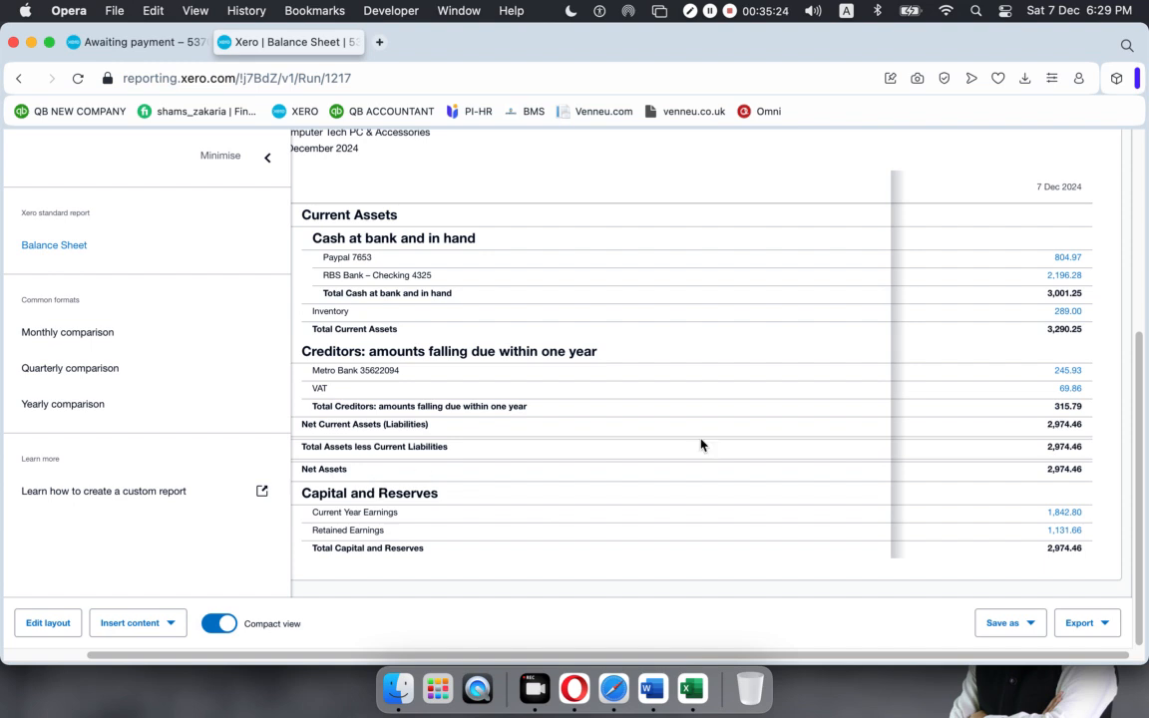
pyautogui.scroll(5, 722, 423)
pyautogui.scroll(-5, 721, 423)
# - View the list of paid bills, and start a new bill from the purchases overview
pyautogui.click(135, 41)
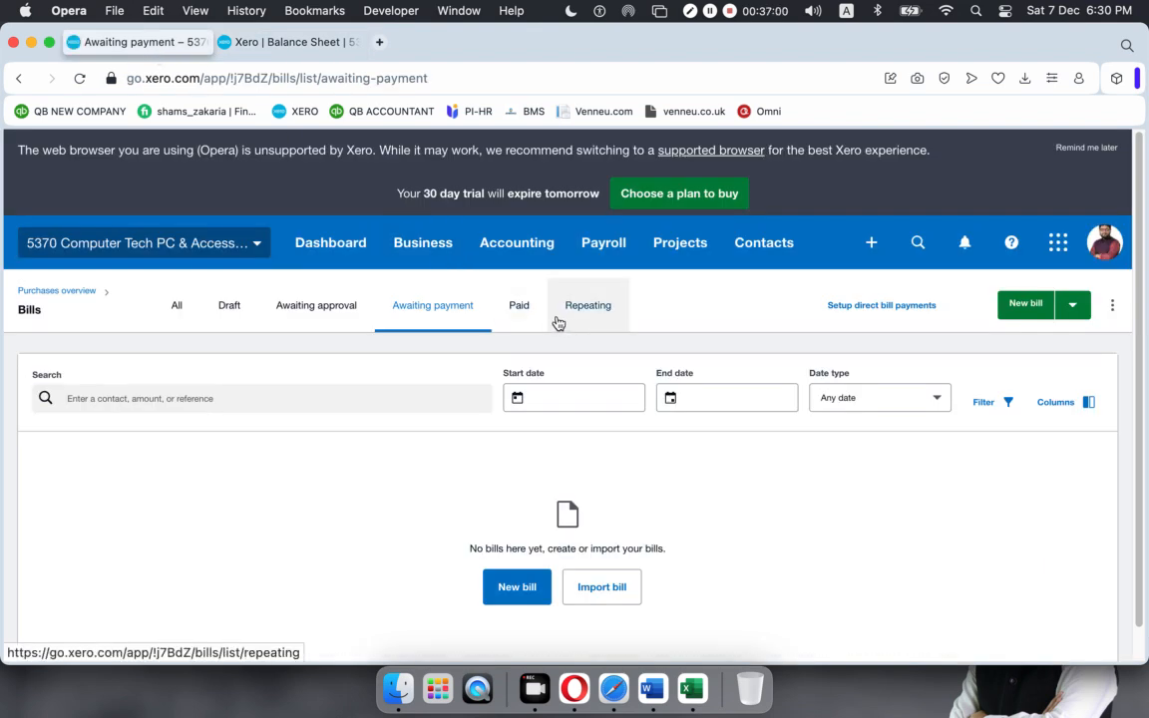
pyautogui.click(525, 306)
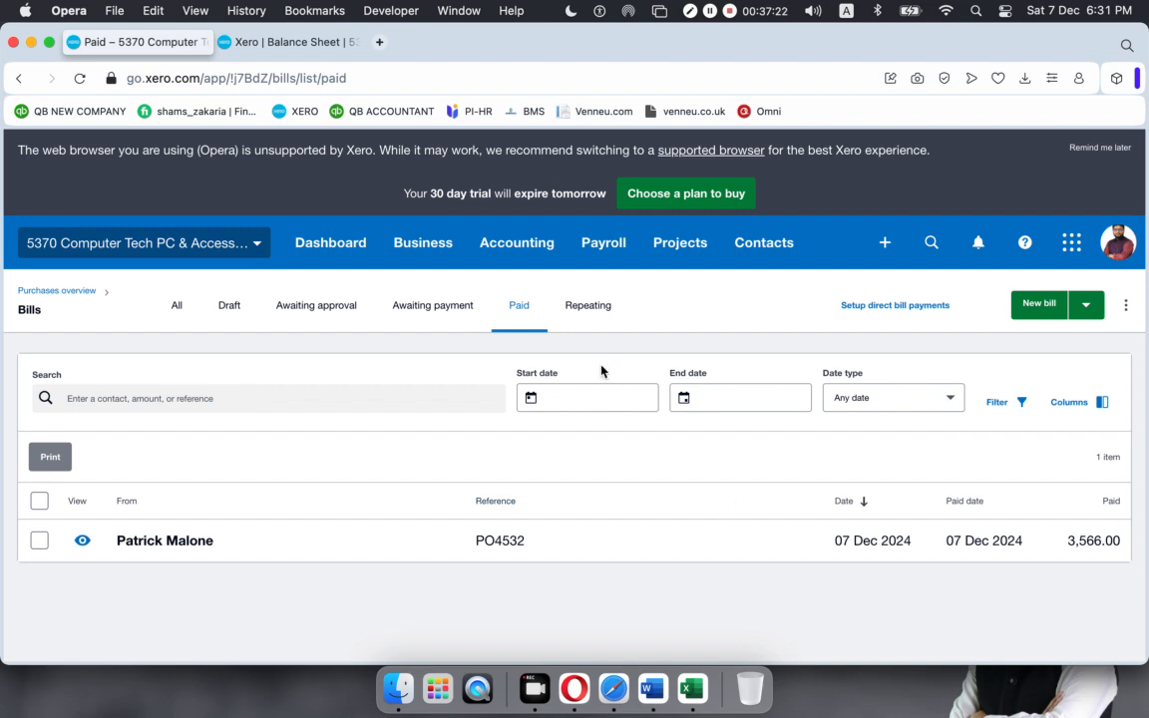
pyautogui.click(422, 245)
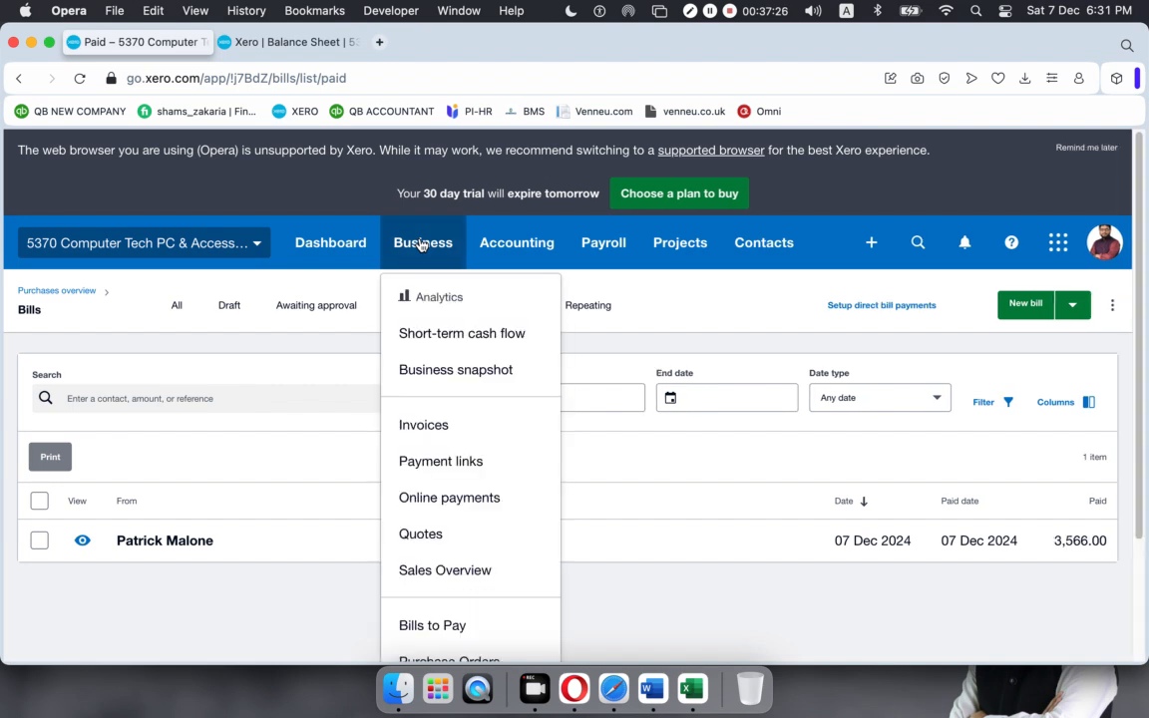
pyautogui.scroll(-2, 468, 613)
pyautogui.click(457, 631)
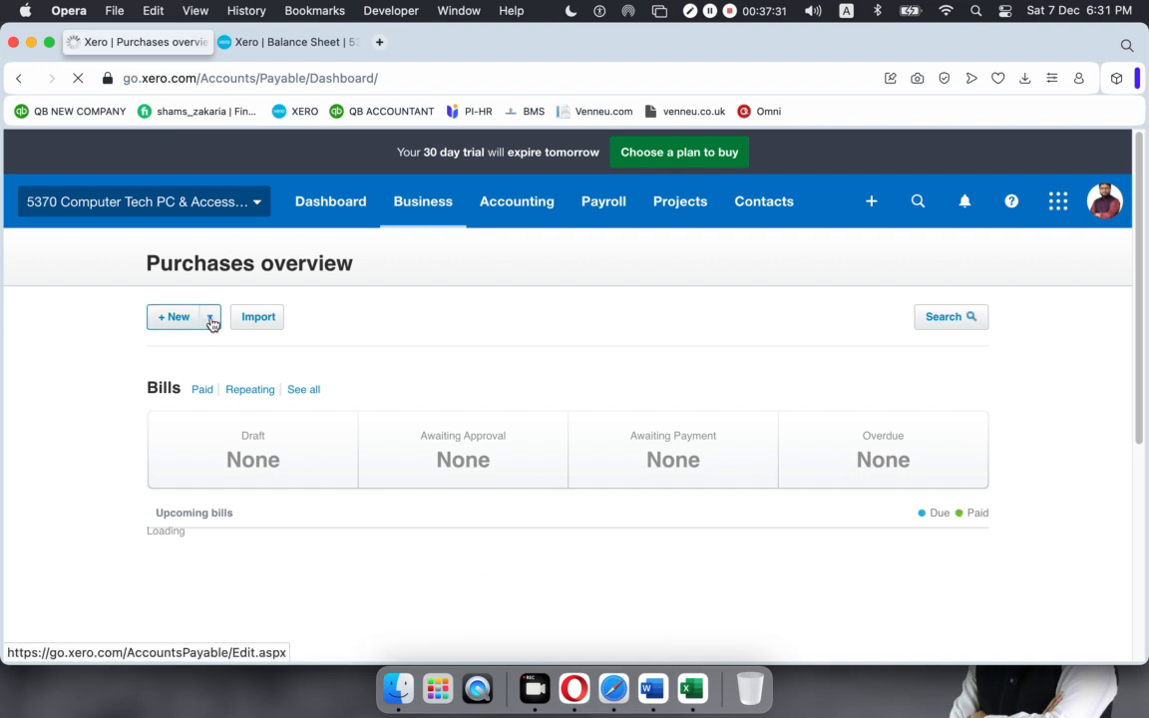
pyautogui.click(211, 321)
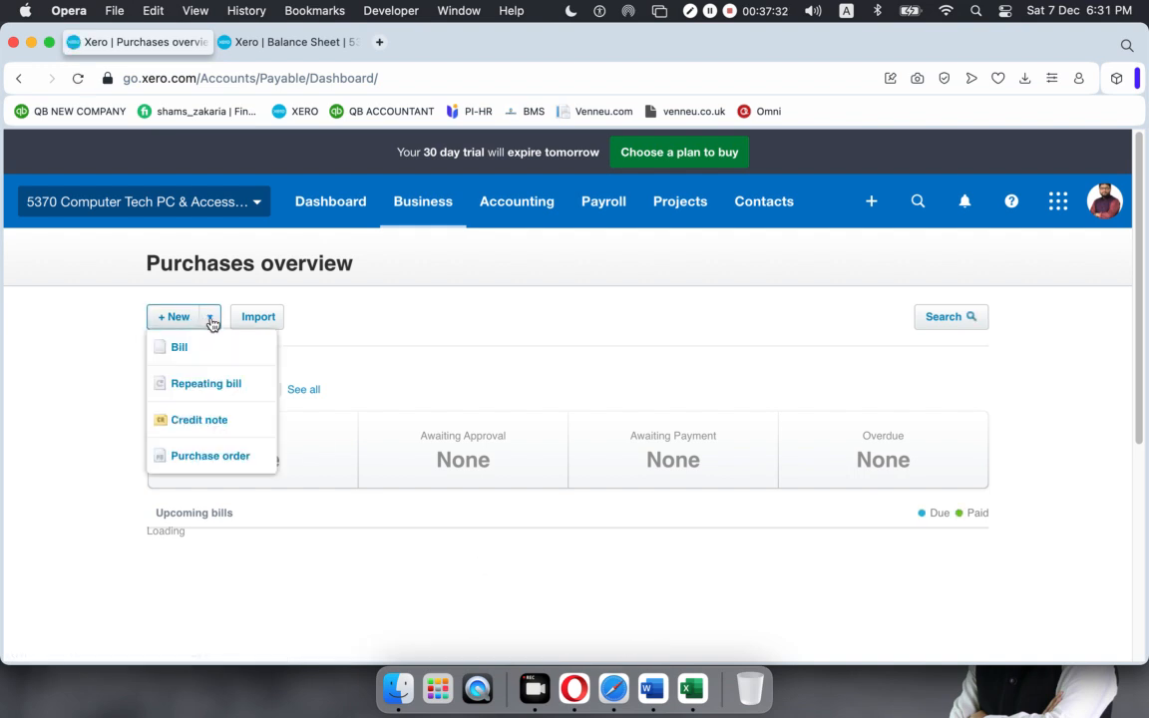
pyautogui.click(204, 351)
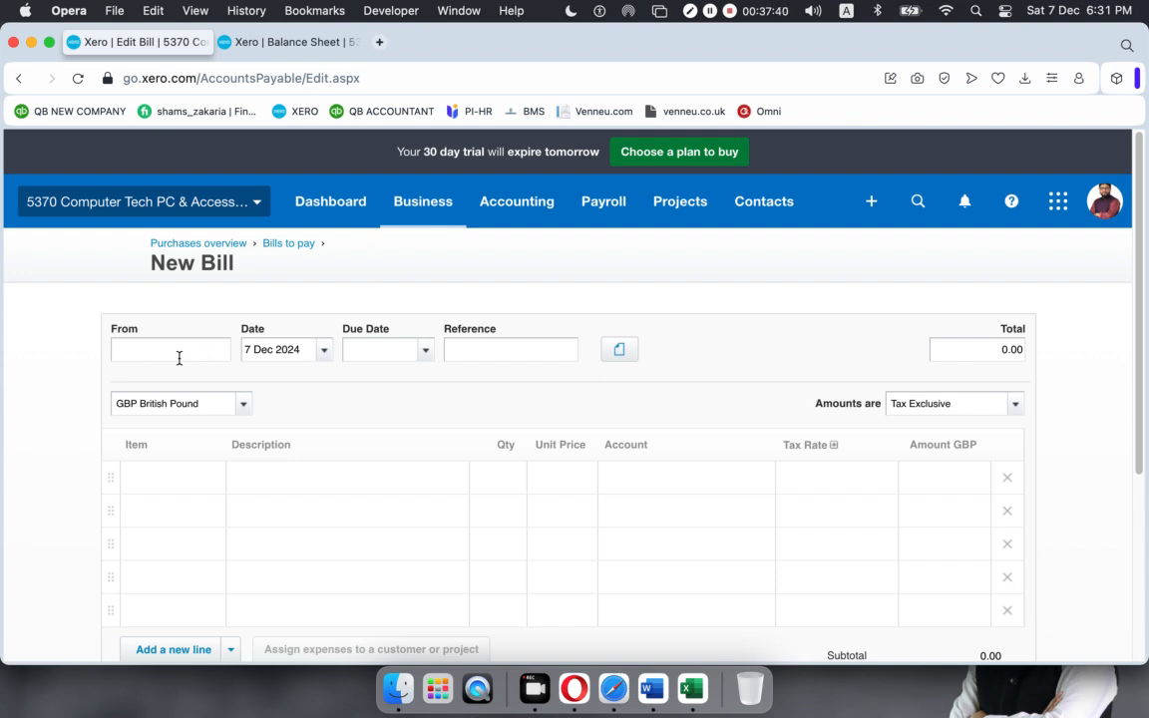
# - Choose the supplier for the new bill, date it 1 Dec 2024, due 31 Dec 2024, and enter the reference Q-5432
pyautogui.write('a')
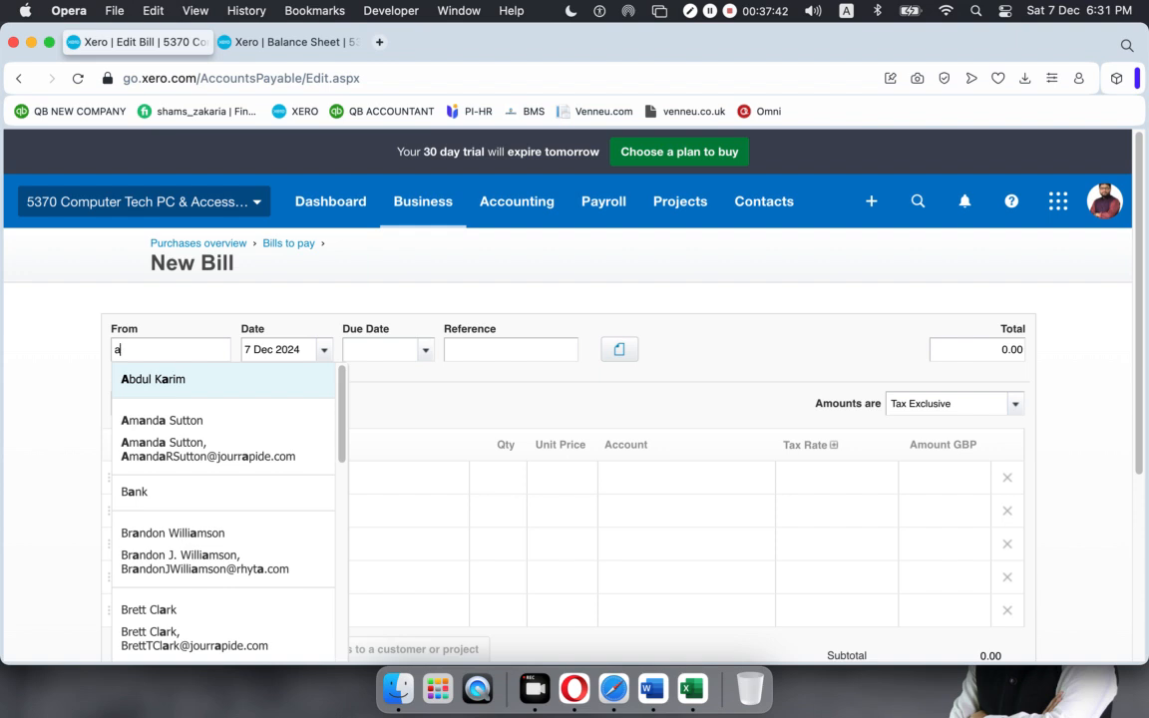
pyautogui.click(202, 545)
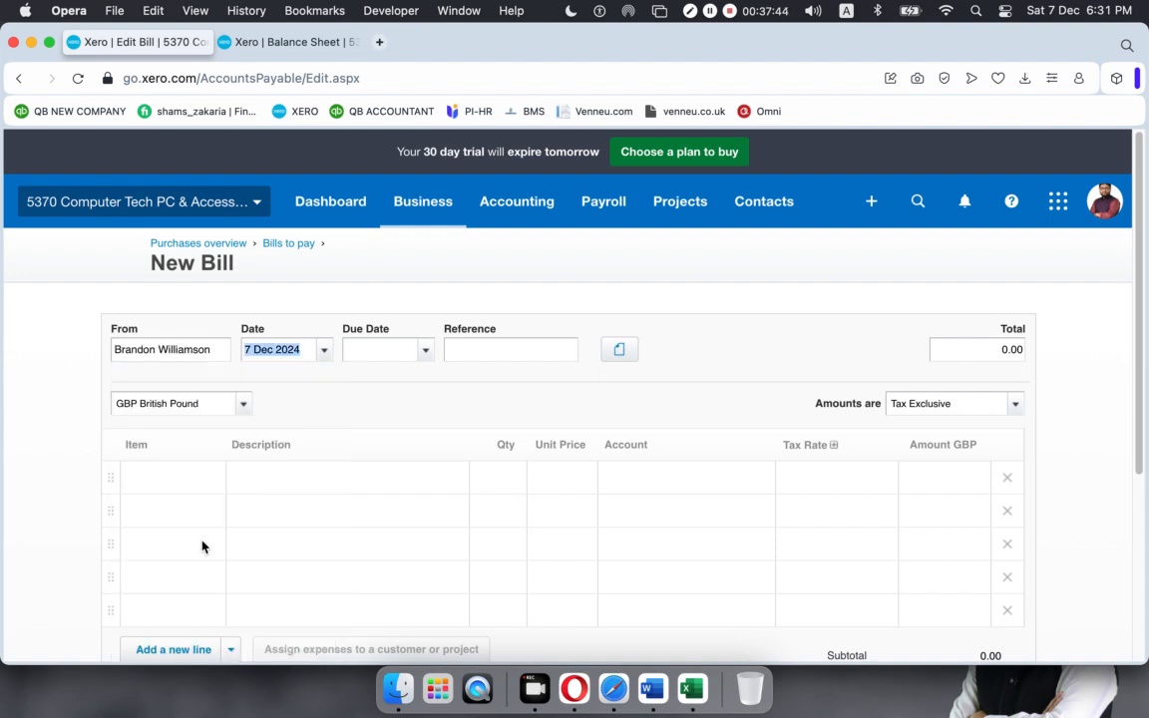
pyautogui.click(324, 350)
pyautogui.click(268, 482)
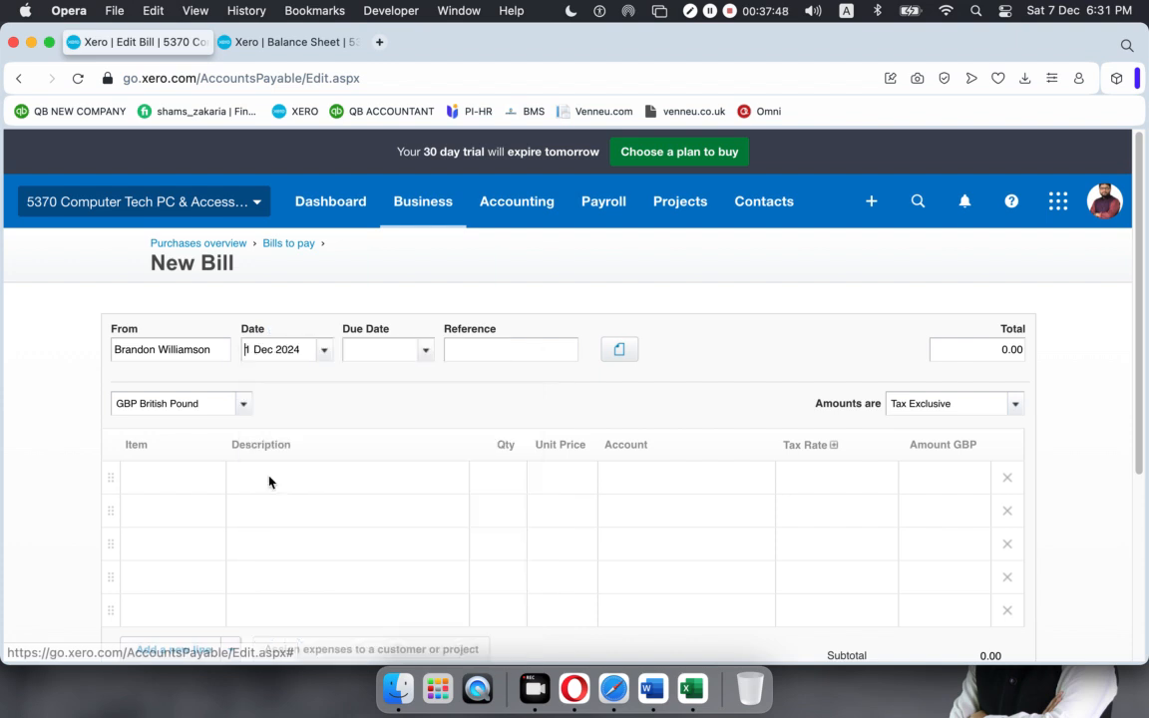
pyautogui.click(425, 351)
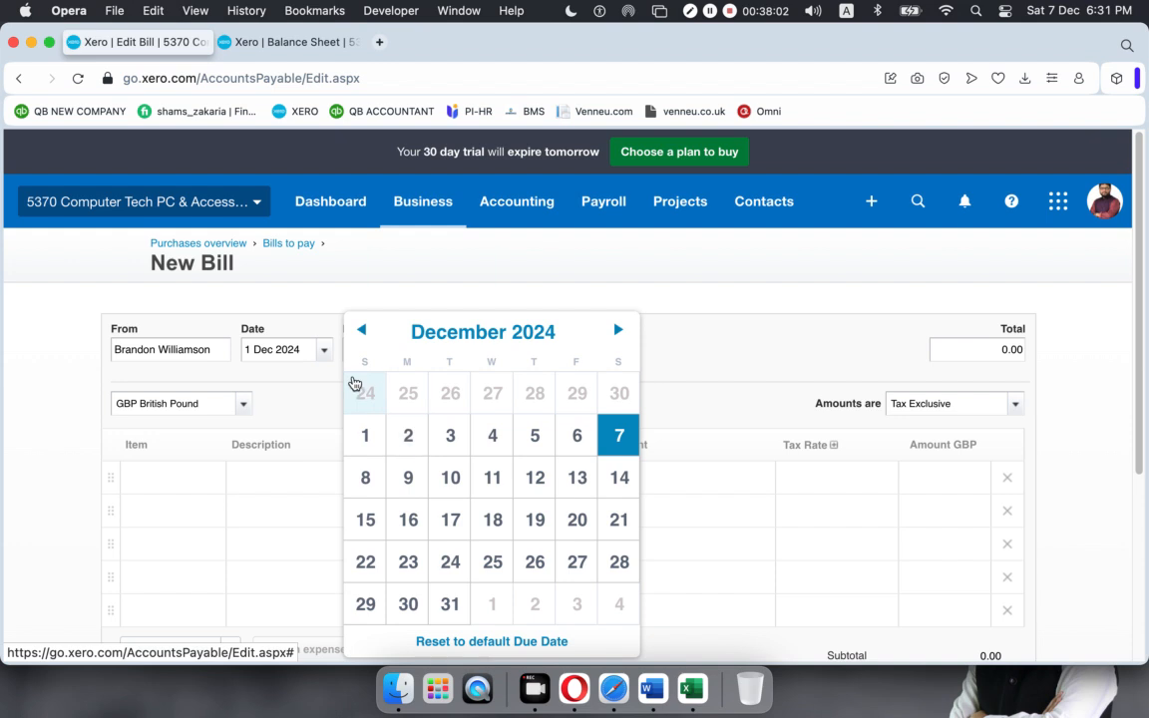
pyautogui.click(460, 599)
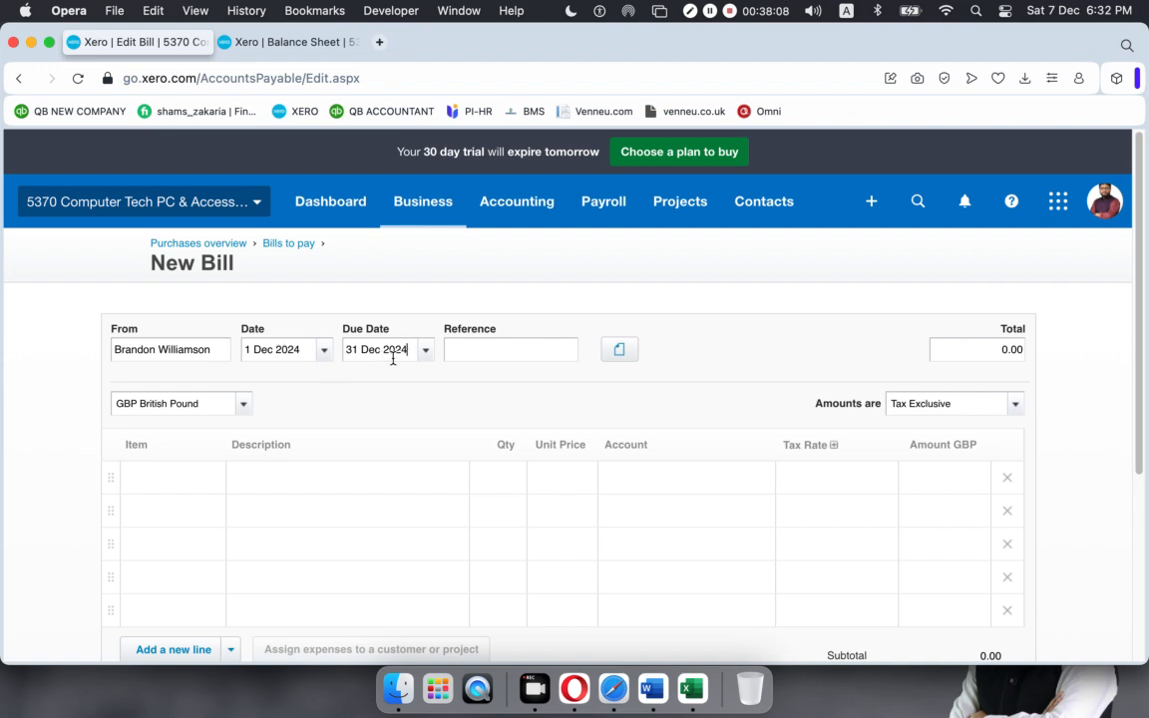
pyautogui.click(493, 356)
pyautogui.write('Q-5432')
# - Add item 1004: Lenovo ThinkPad T550 Business 15.6 to the bill's first line with a quantity of 3
pyautogui.click(178, 480)
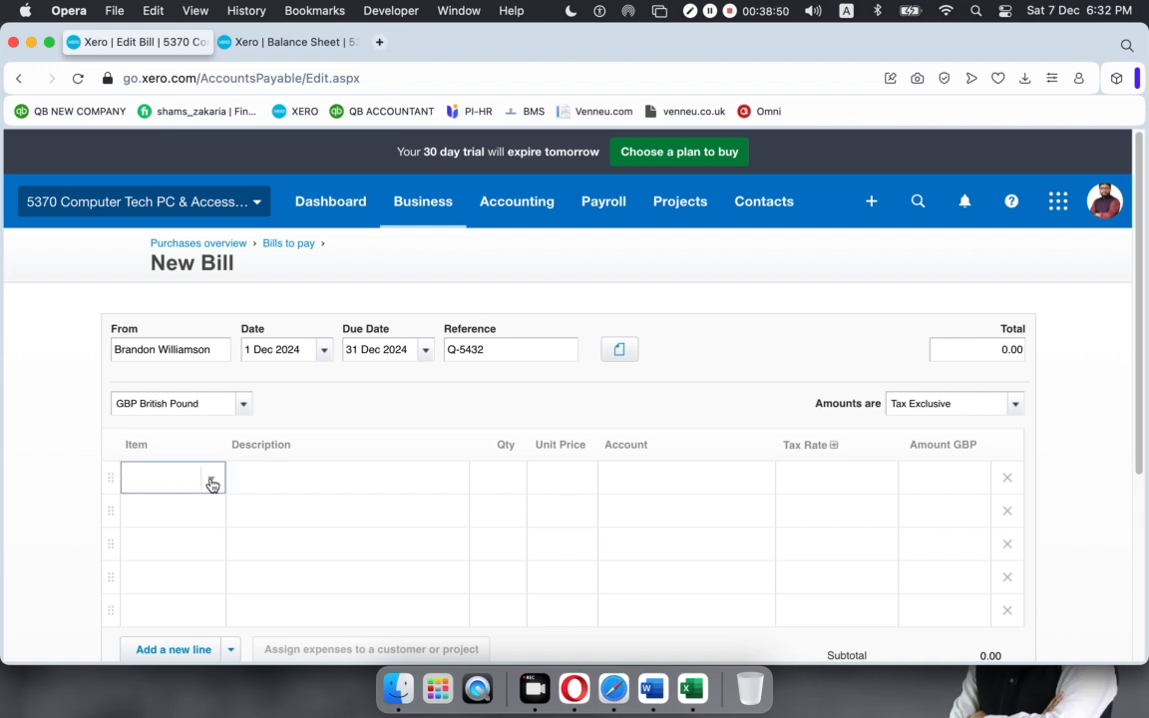
pyautogui.click(212, 482)
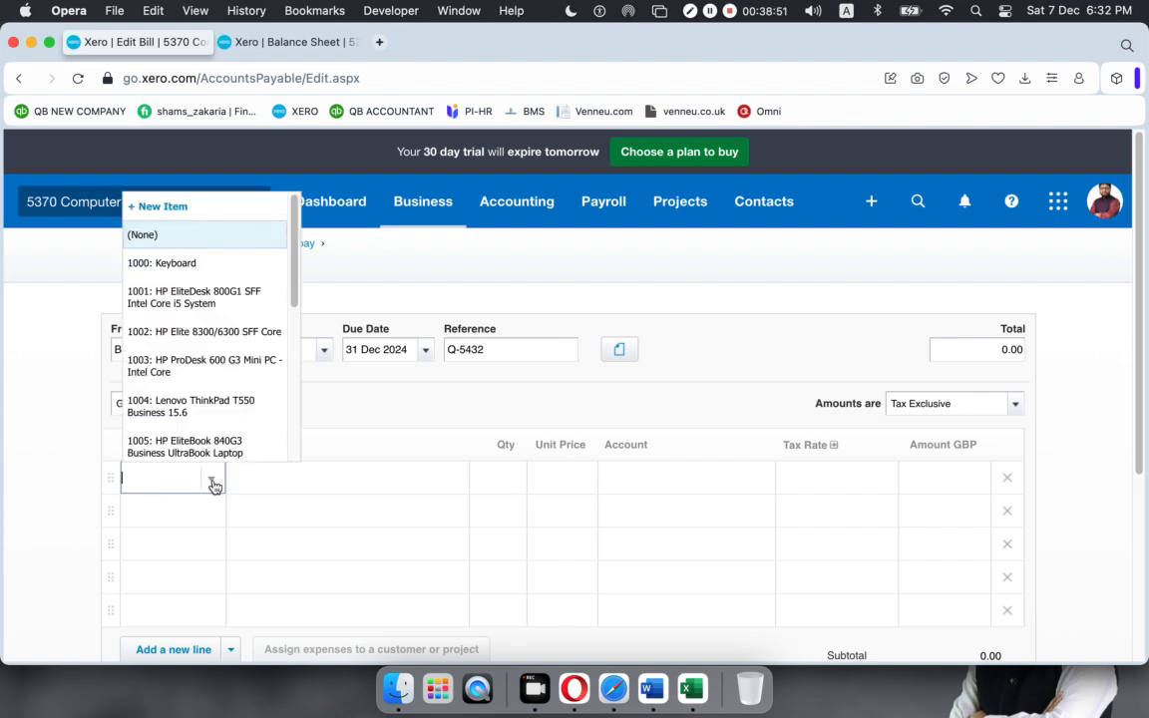
pyautogui.click(175, 404)
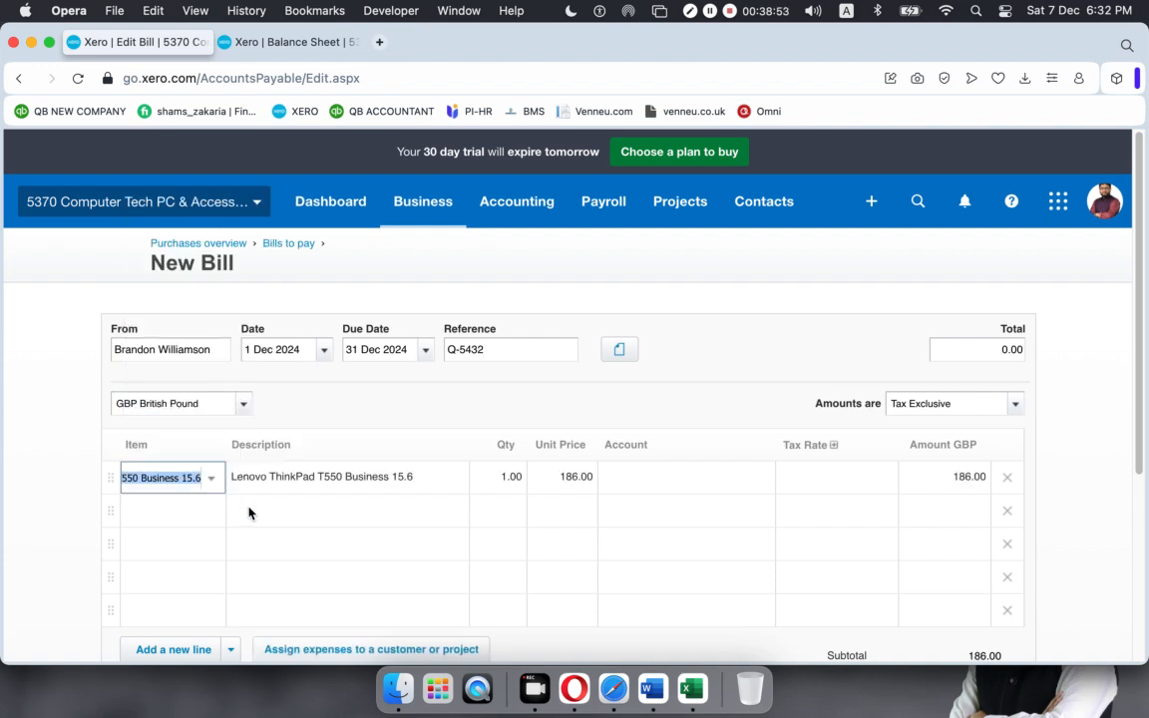
pyautogui.click(498, 480)
pyautogui.write('3')
# - Add item 1005: HP EliteBook 840G3 Business UltraBook Laptop to the second line with a quantity of 5
pyautogui.click(193, 532)
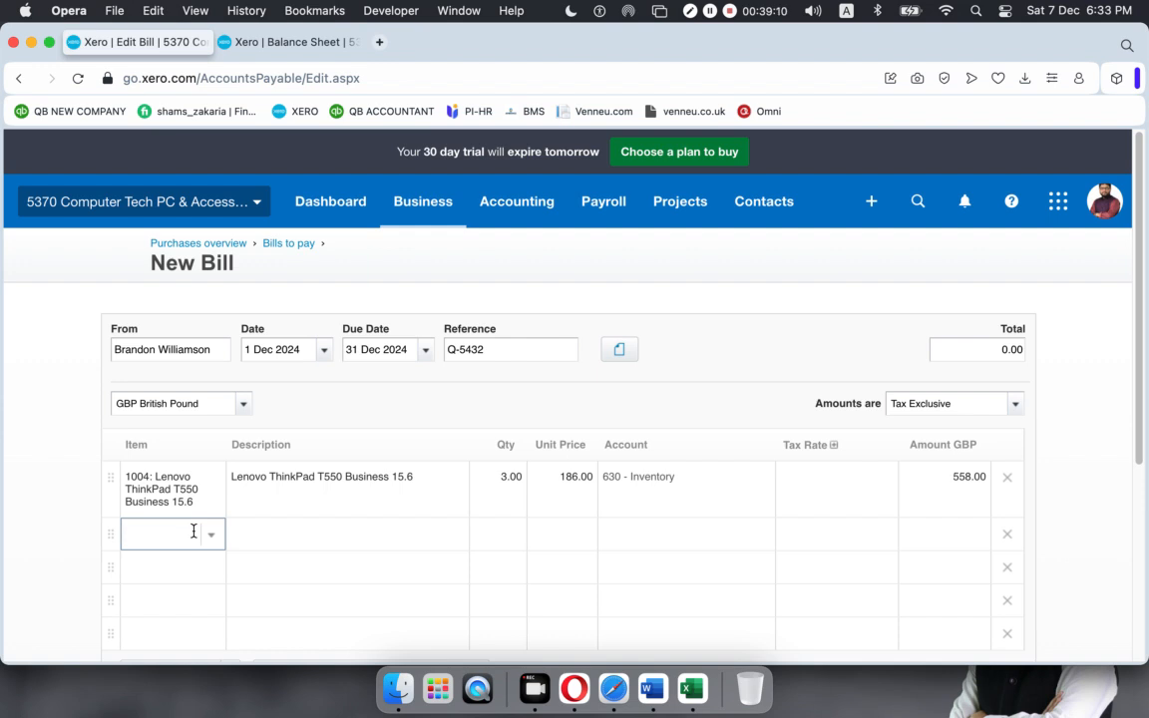
pyautogui.click(220, 539)
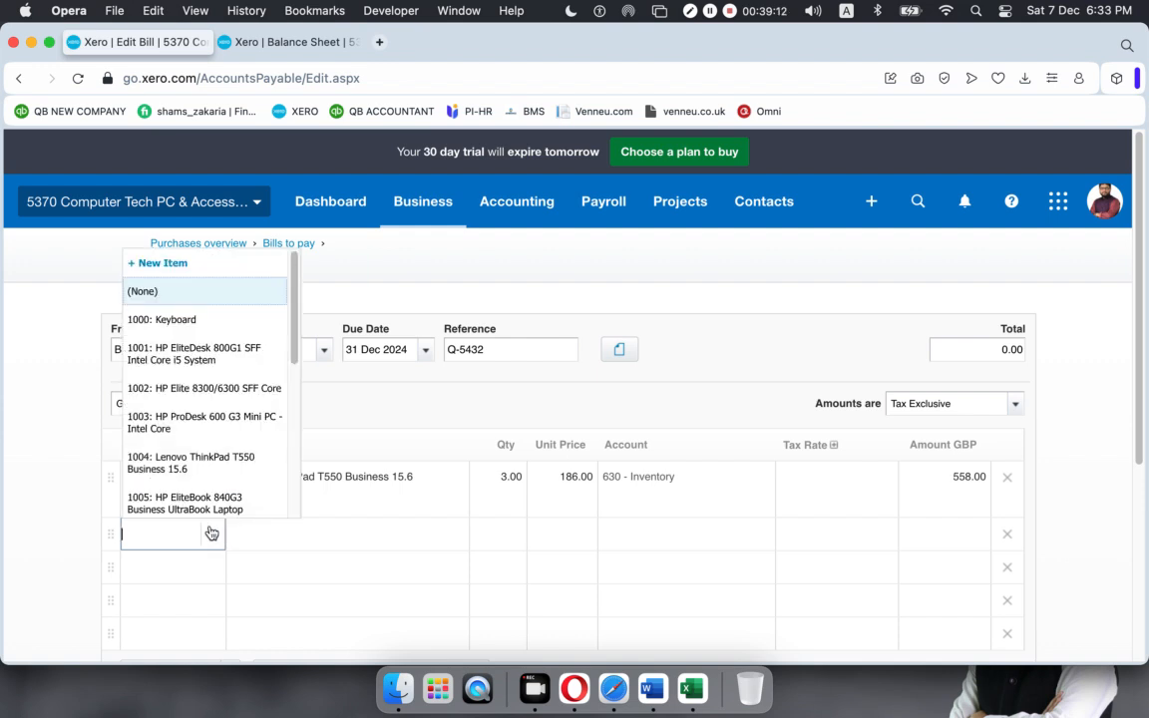
pyautogui.click(190, 503)
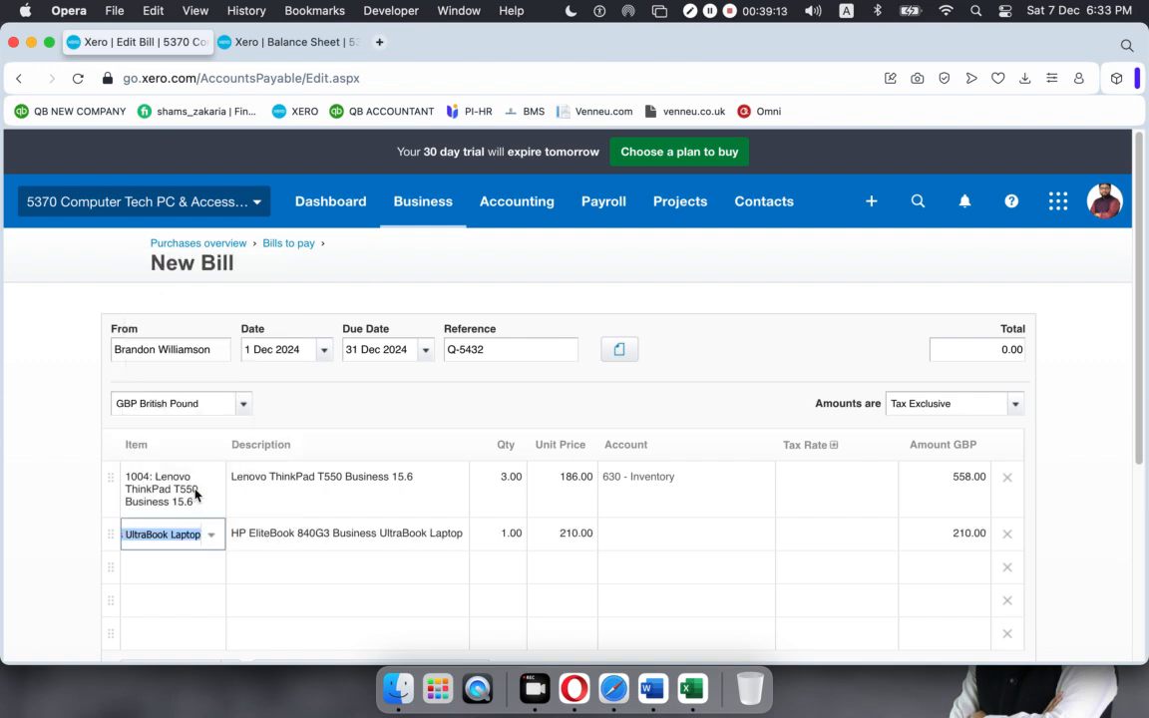
pyautogui.doubleClick(506, 535)
pyautogui.write('5')
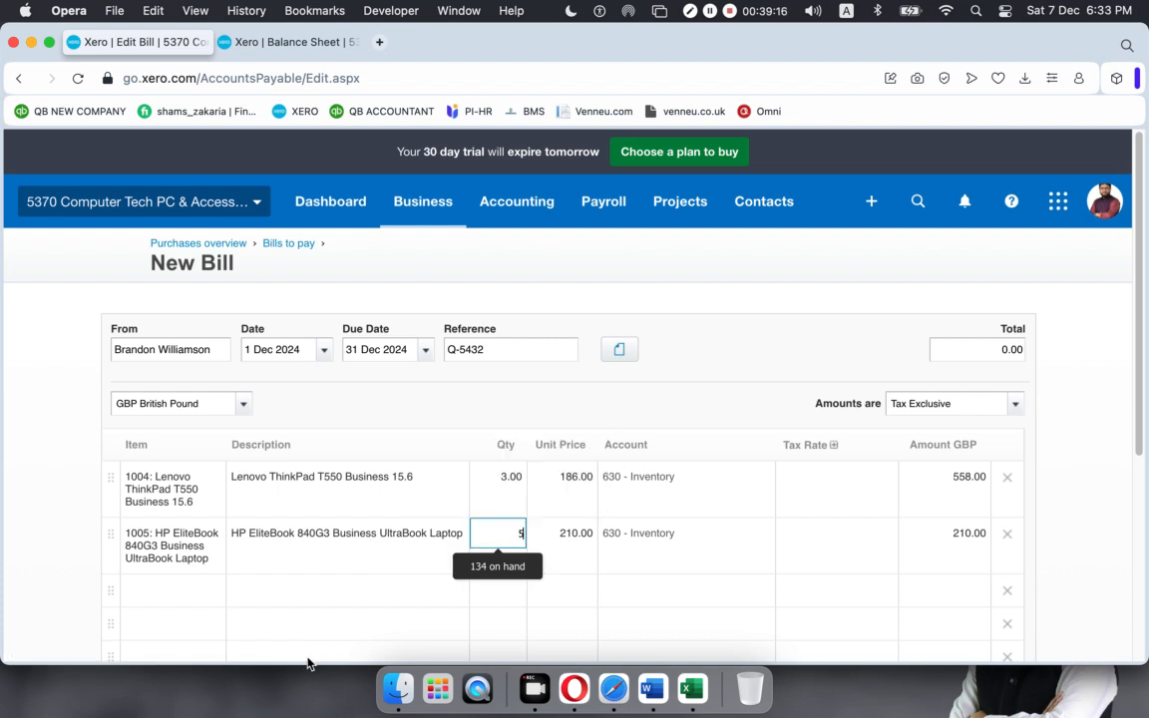
pyautogui.click(24, 572)
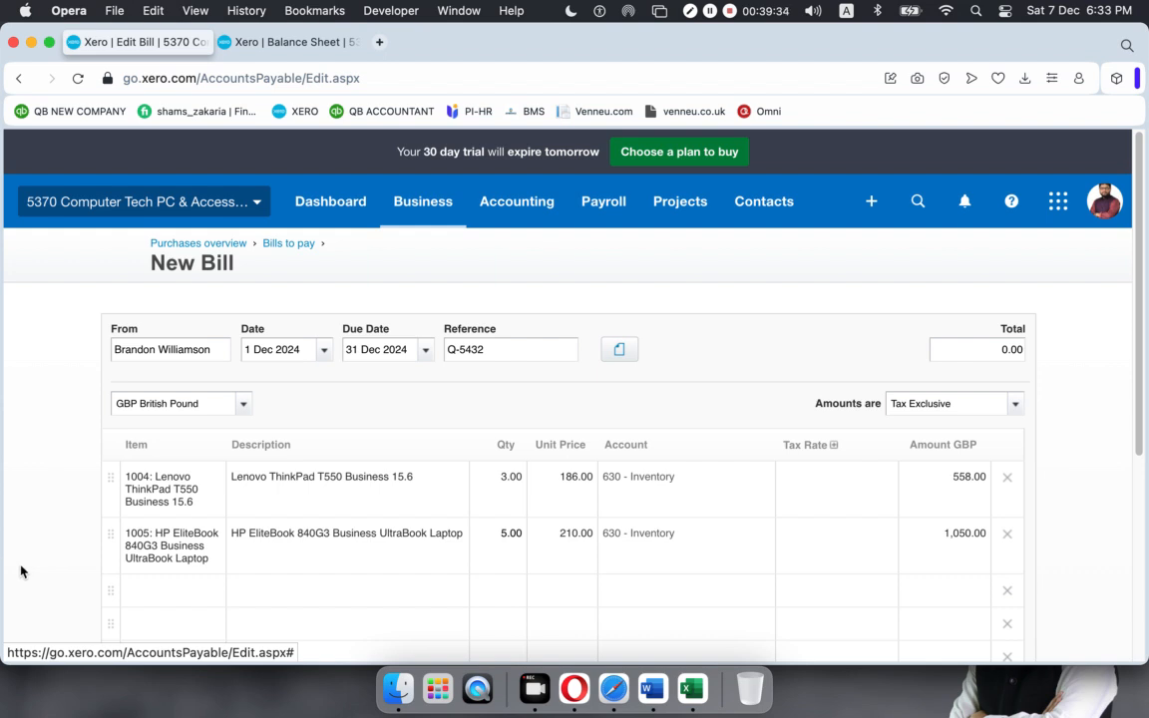
# - Minimise the Xero, mail and Supplier Bills and spend money workbook windows to reach the Finder window
pyautogui.moveTo(2, 565)
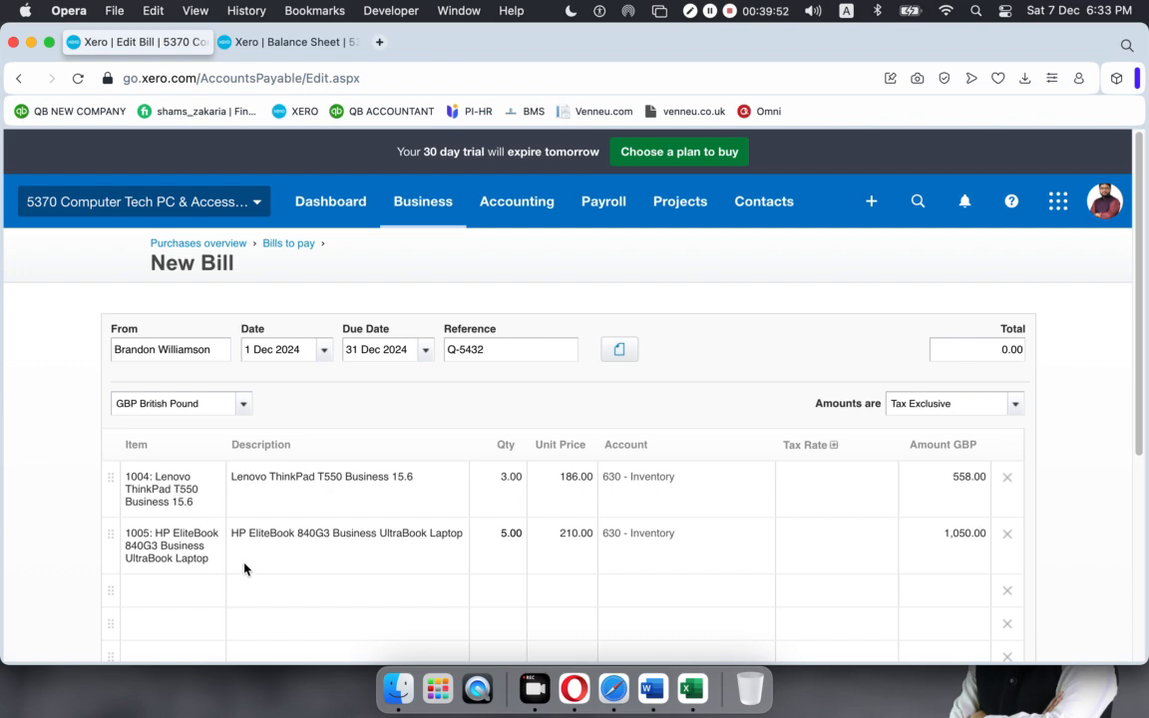
pyautogui.click(31, 42)
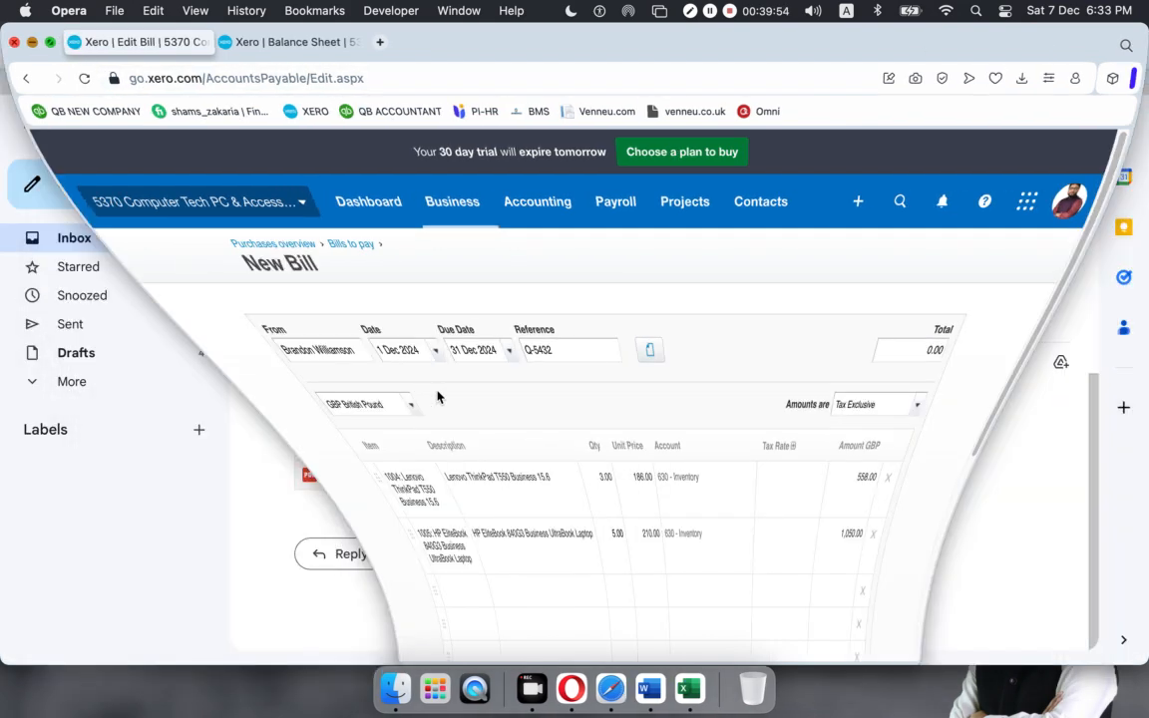
pyautogui.click(41, 46)
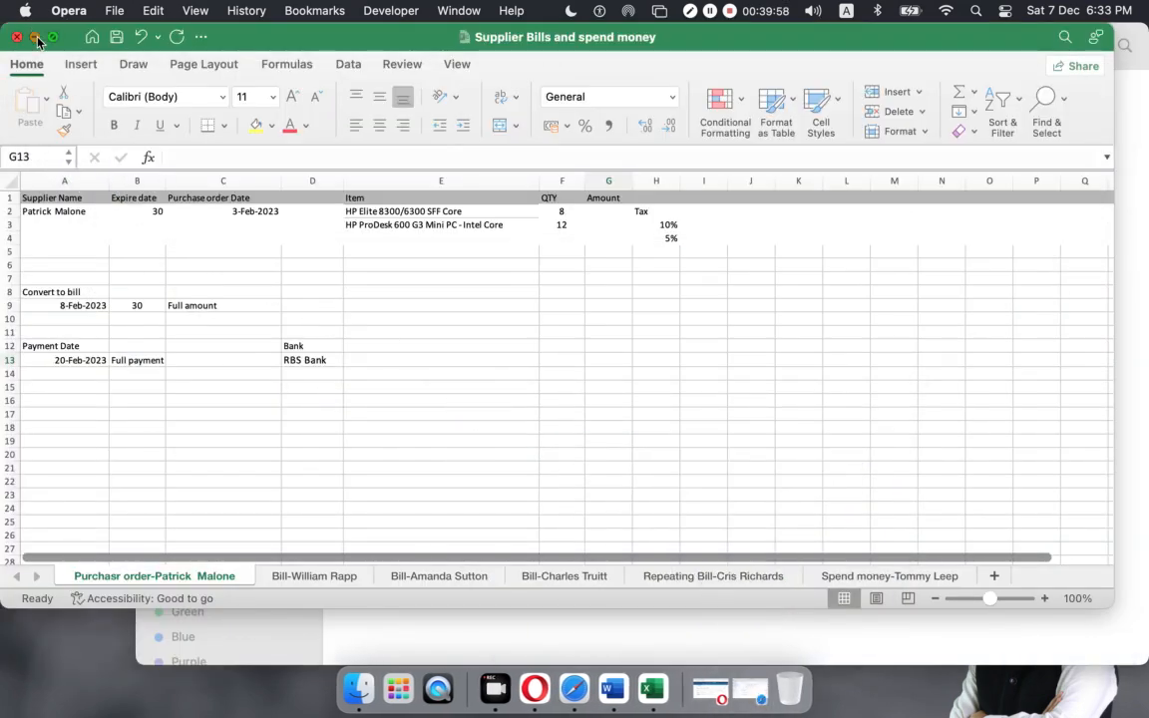
pyautogui.click(35, 37)
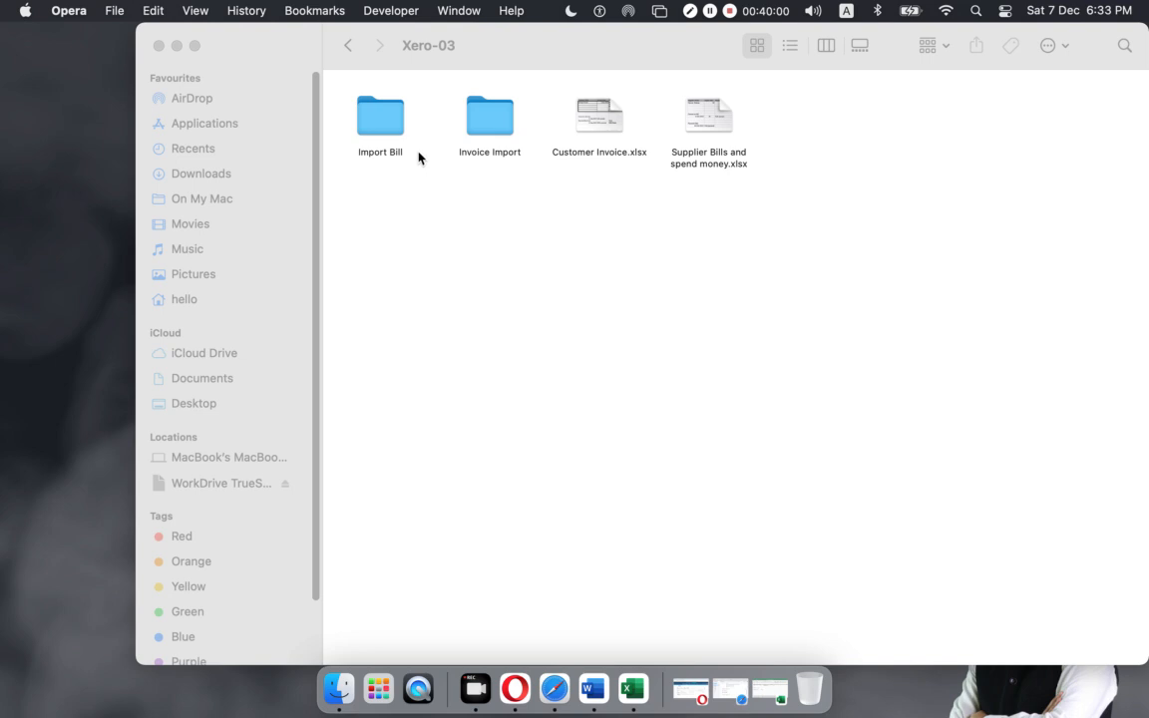
# - Go up to the Trendup Class Materiales folder and open the Raw Doc-BPO Project folder inside BPO Project
pyautogui.click(345, 46)
pyautogui.click(345, 46)
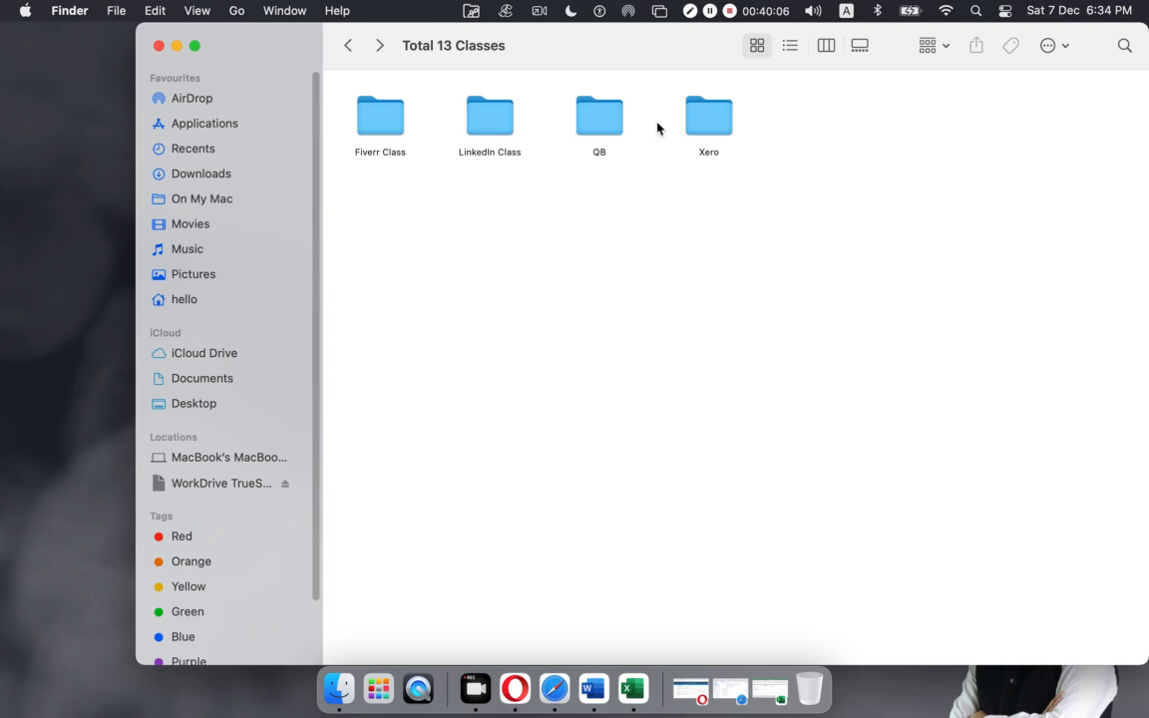
pyautogui.click(349, 46)
pyautogui.click(378, 121)
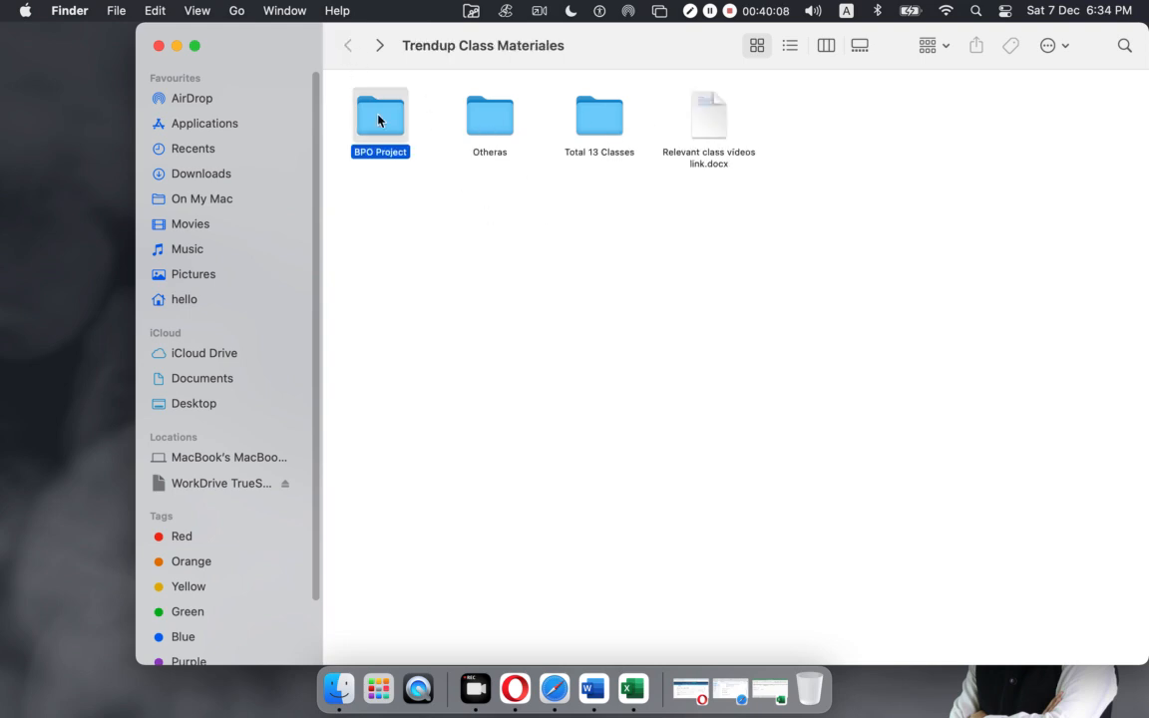
pyautogui.doubleClick(378, 120)
pyautogui.doubleClick(399, 125)
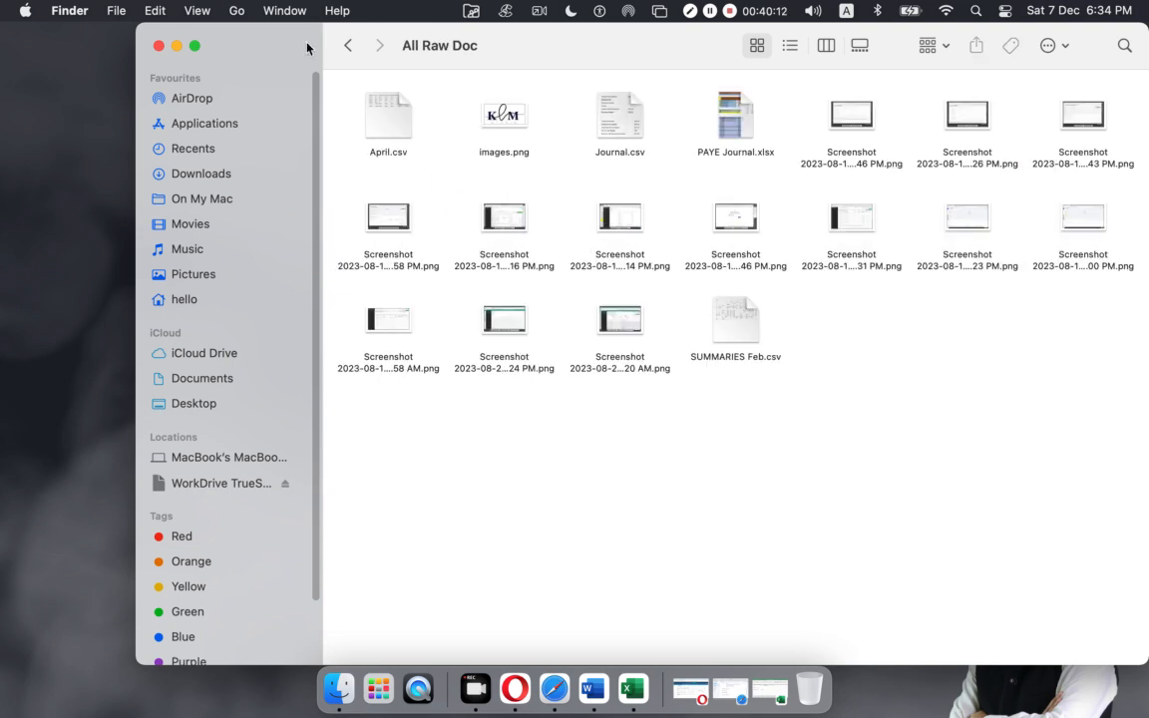
pyautogui.click(349, 45)
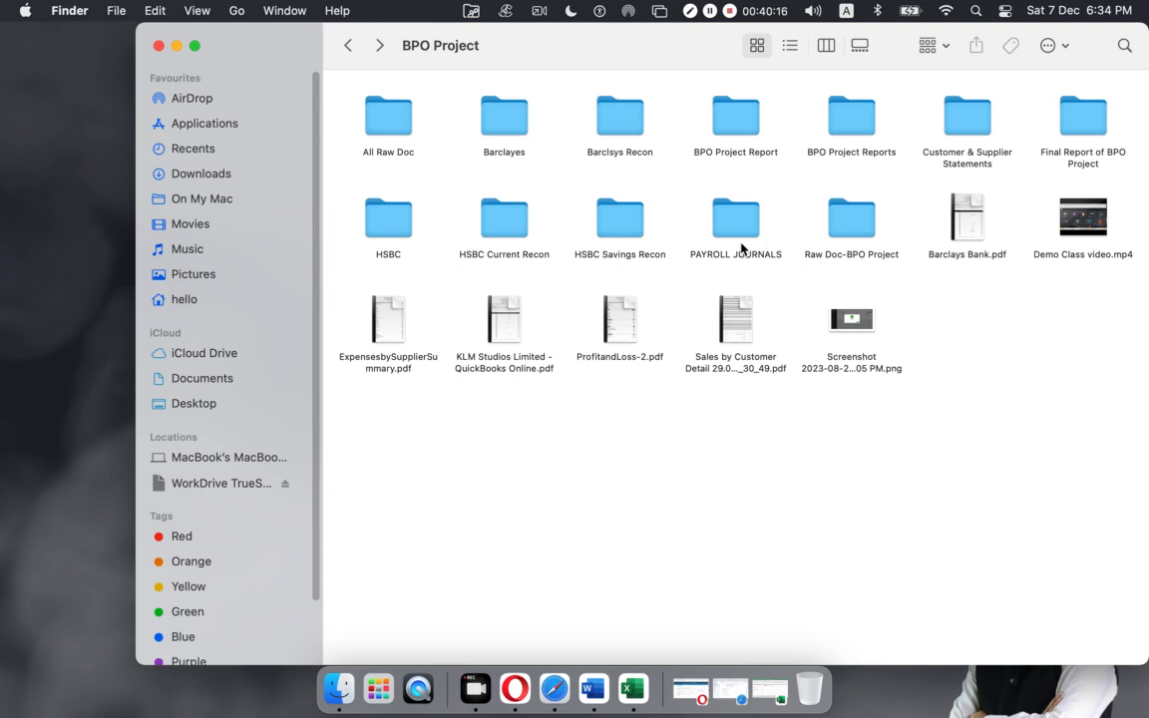
pyautogui.doubleClick(843, 215)
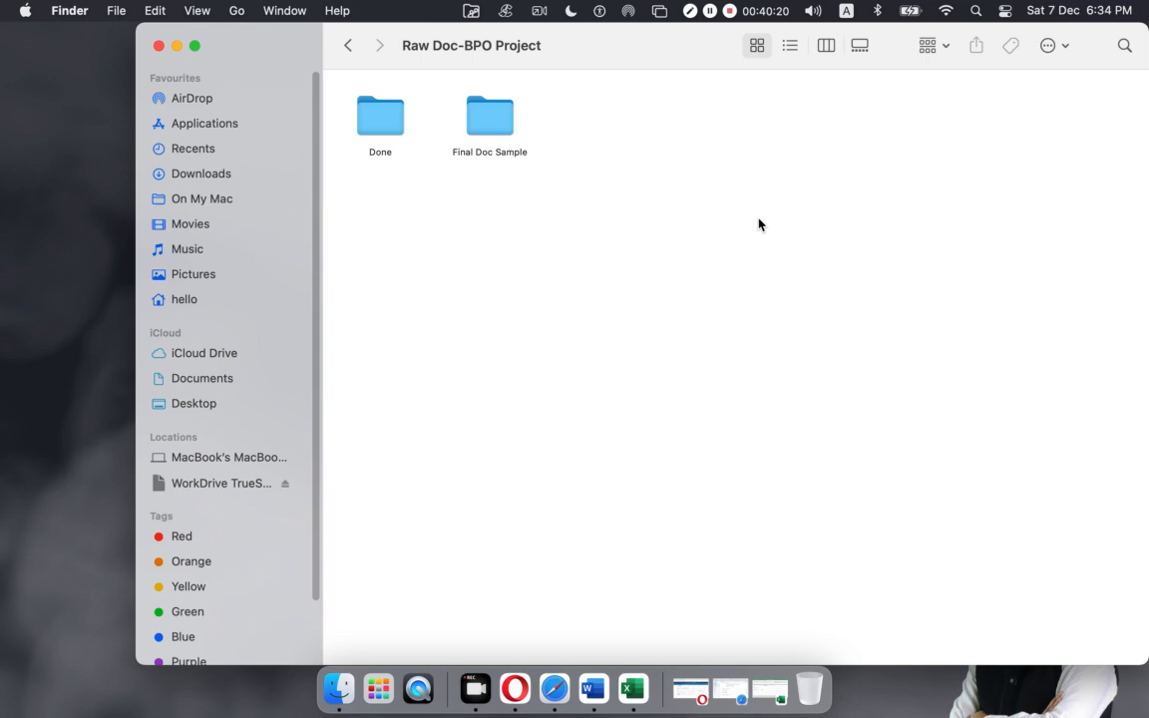
# - Open the invoice _ABBEY_72-converted.pdf from the Abey Tiles folder within Done and Supplier bill
pyautogui.doubleClick(385, 124)
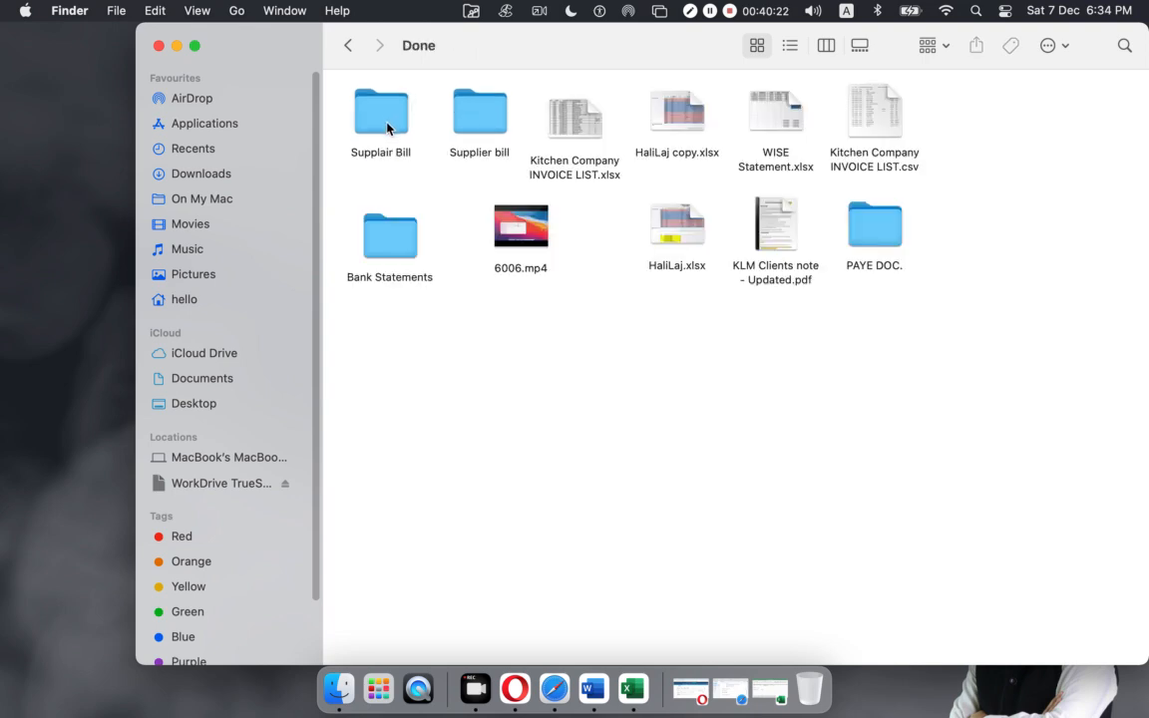
pyautogui.doubleClick(493, 125)
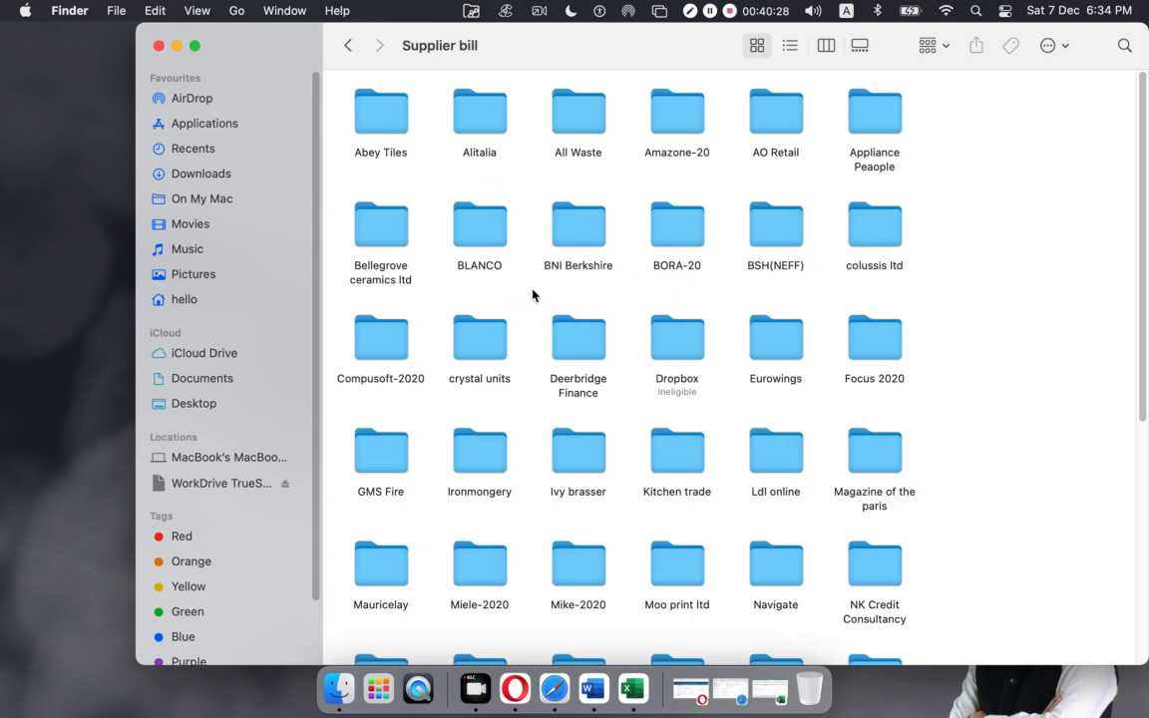
pyautogui.click(376, 128)
pyautogui.doubleClick(377, 128)
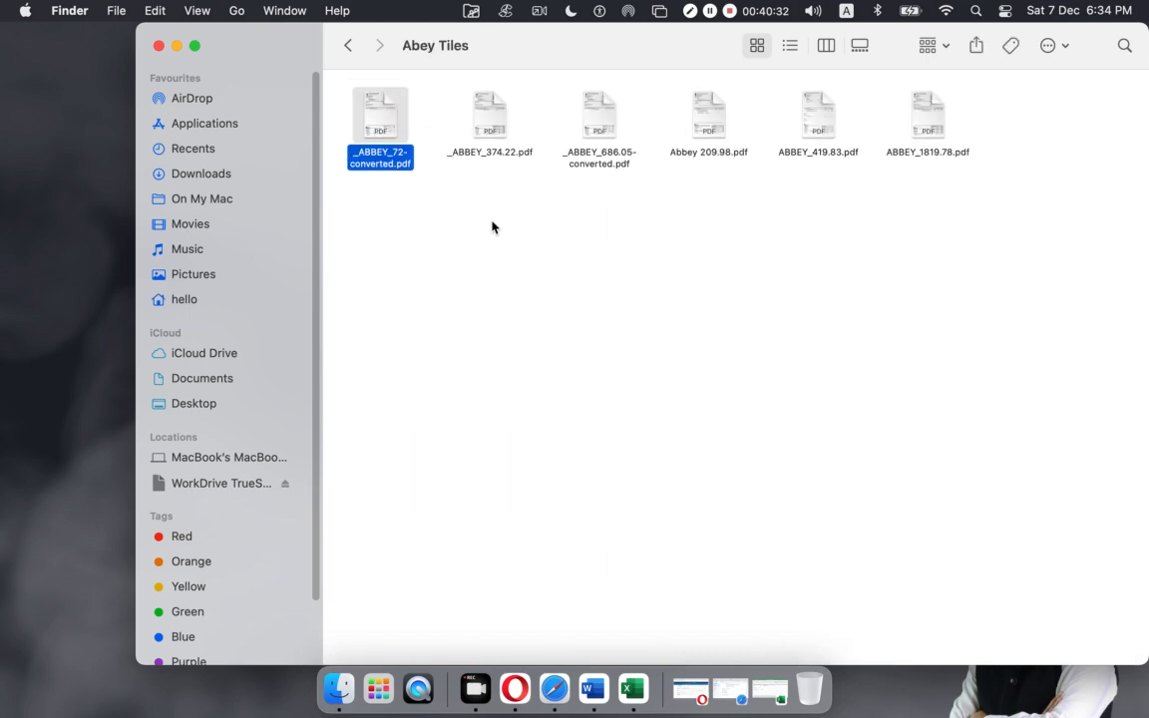
pyautogui.doubleClick(381, 124)
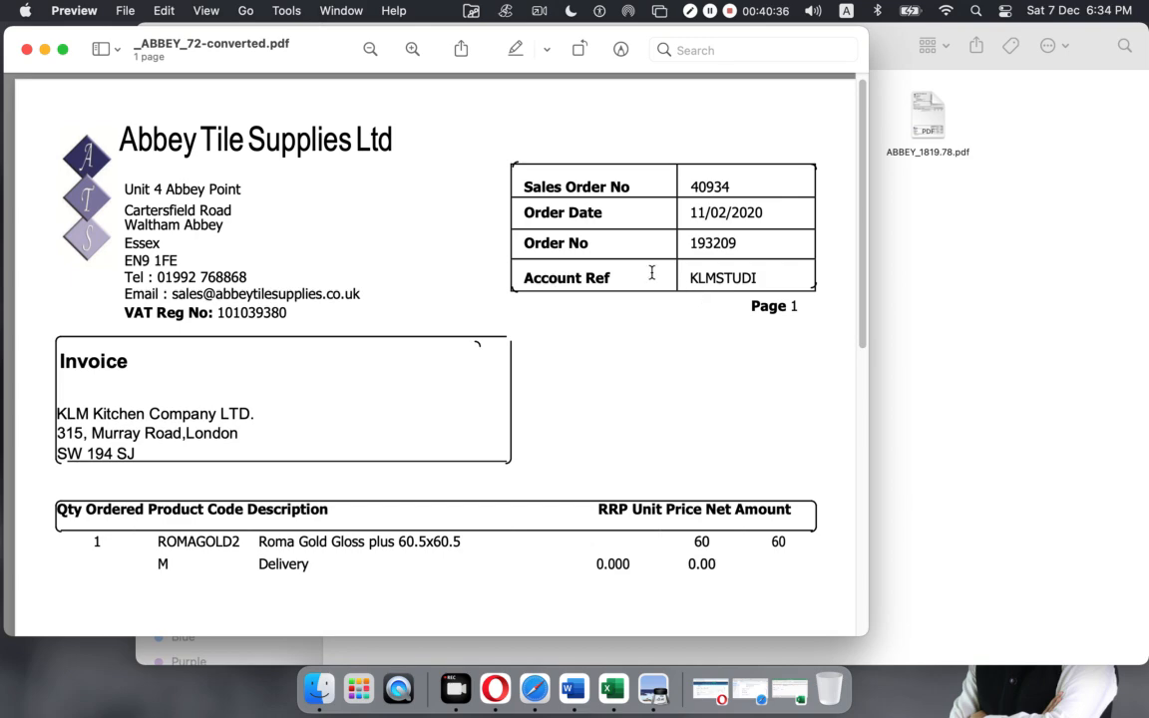
# - Review the Abbey Tile Supplies invoice's header, line items, totals and payment terms, and put the invoice and Finder windows away
pyautogui.scroll(-10, 651, 272)
pyautogui.scroll(10, 651, 274)
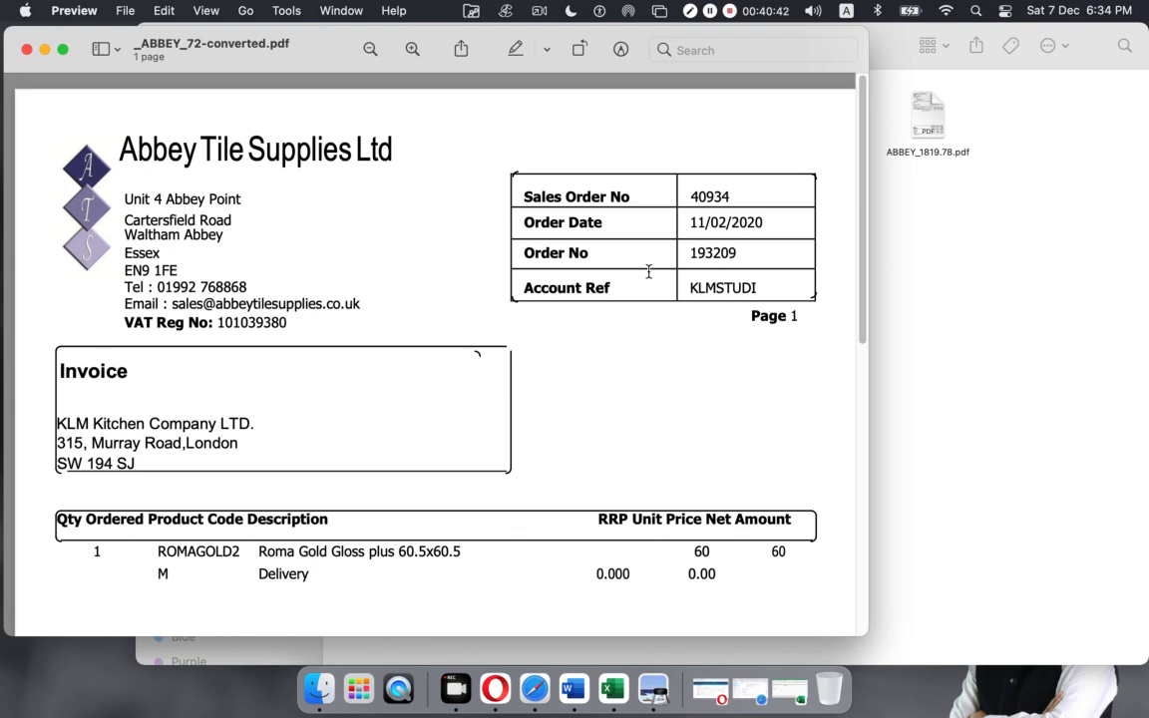
pyautogui.scroll(-3, 648, 271)
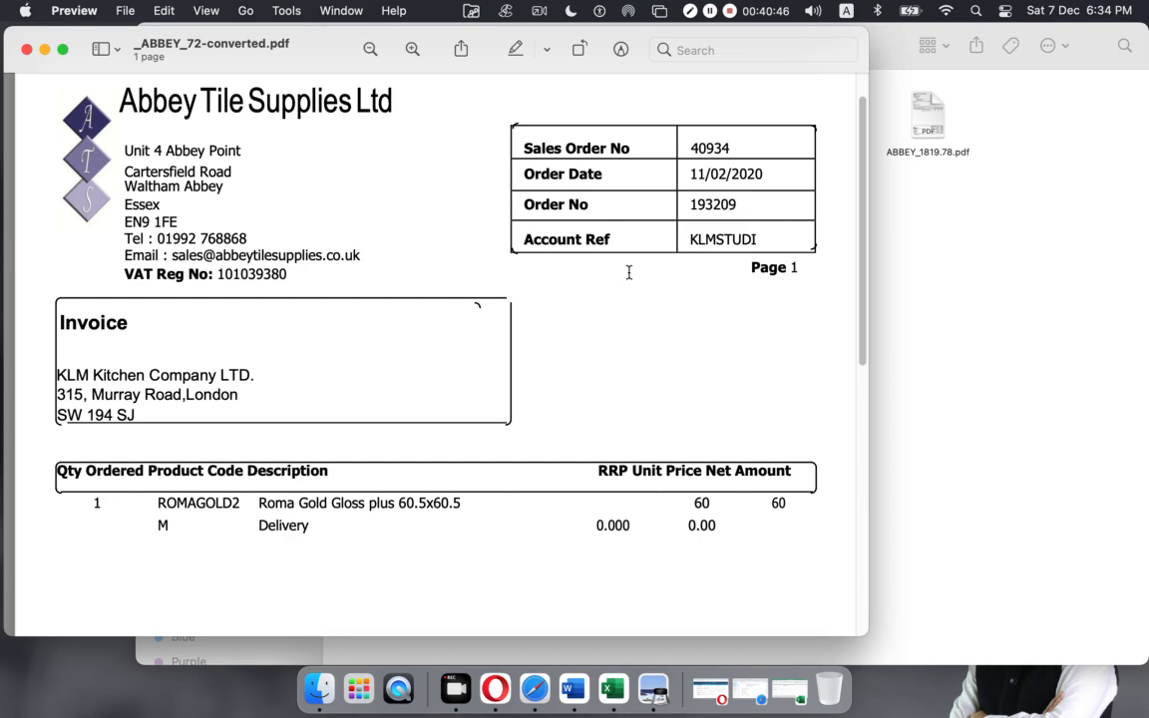
pyautogui.scroll(-10, 638, 249)
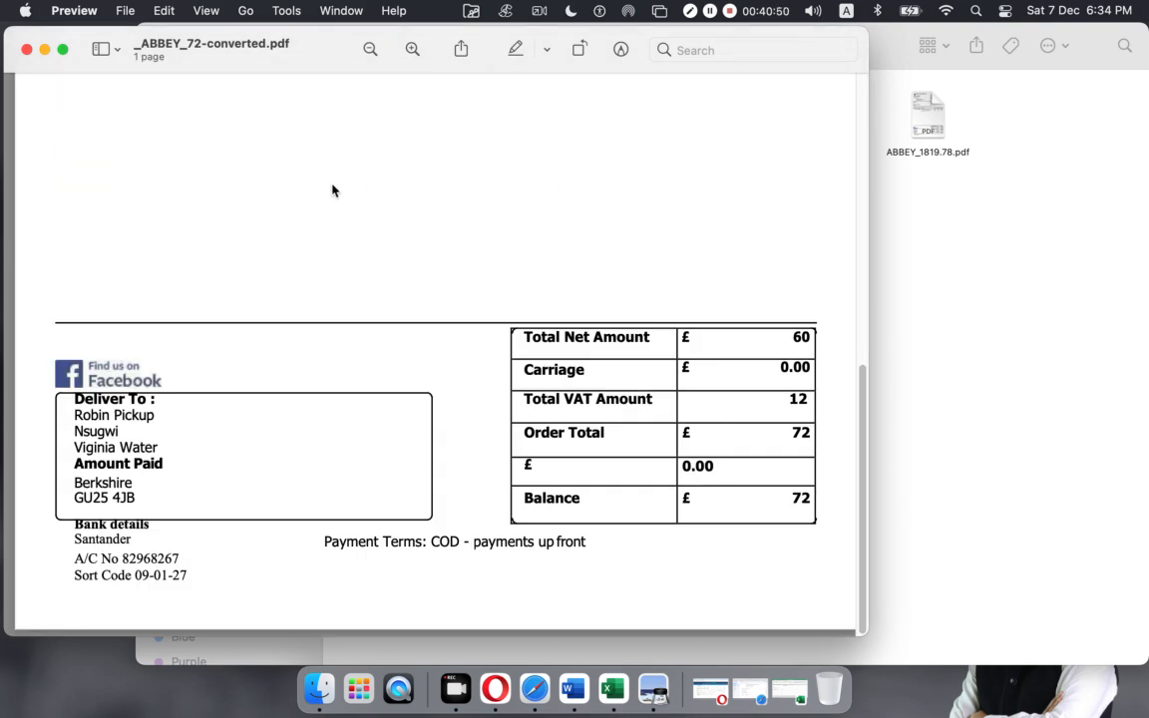
pyautogui.scroll(10, 331, 187)
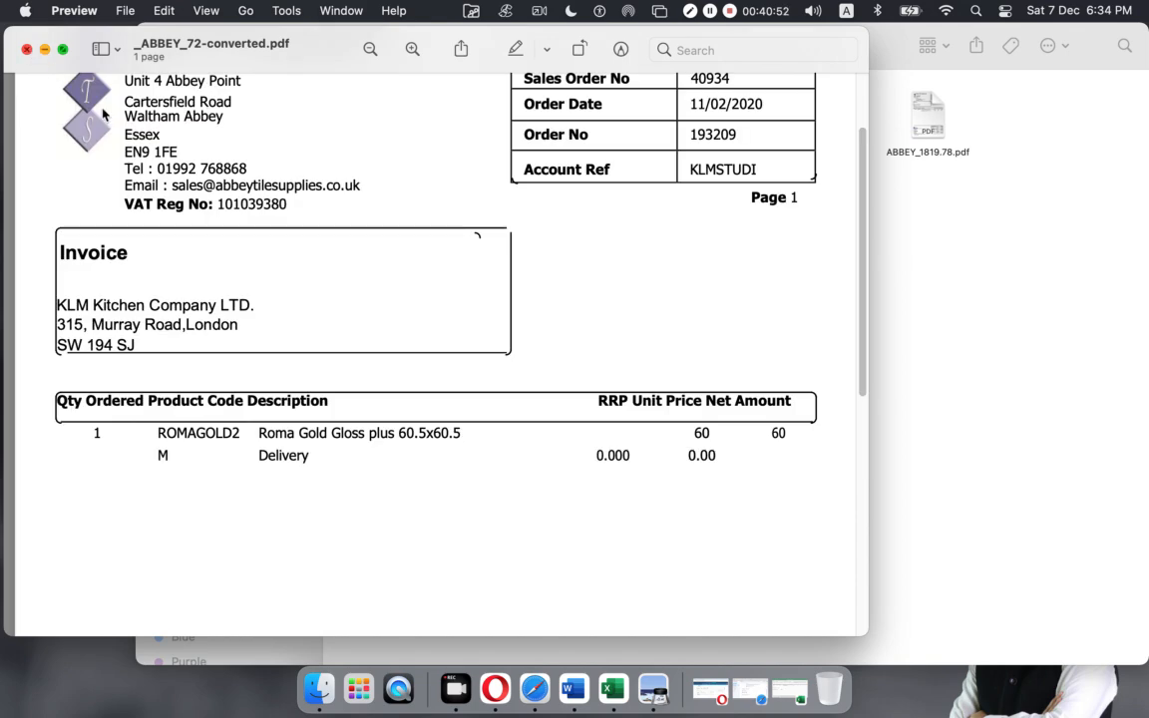
pyautogui.click(28, 50)
pyautogui.click(176, 46)
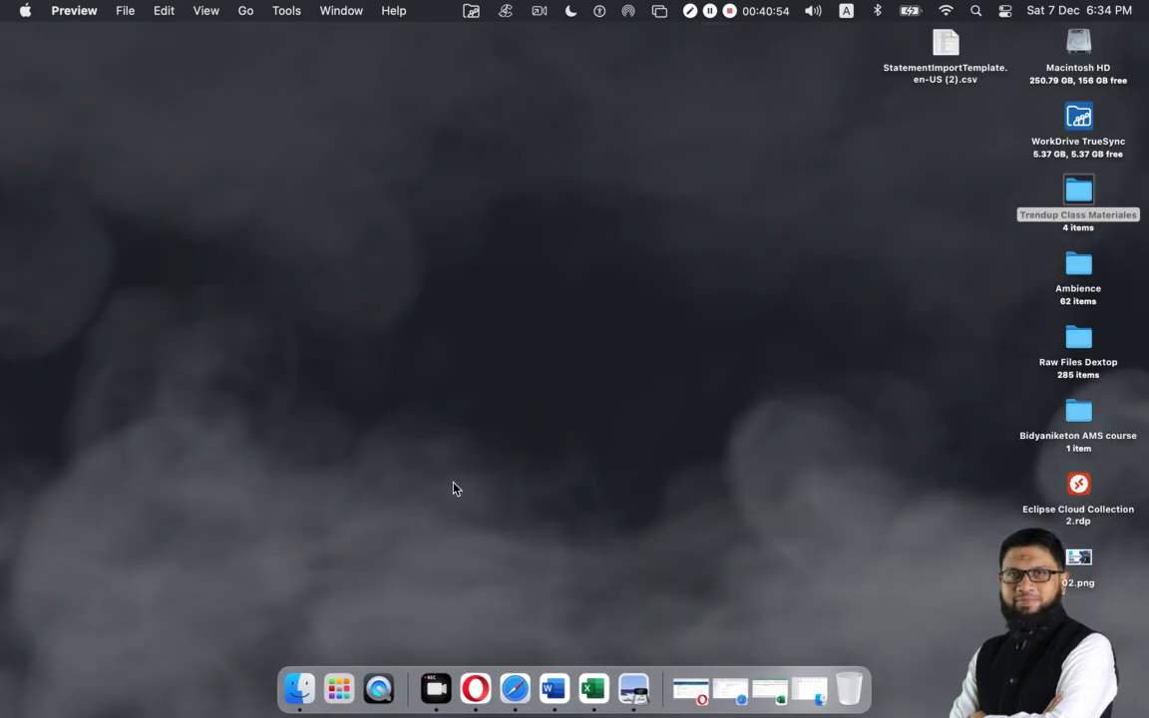
# - Return to the new bill in Xero and set the tax rate of both item lines to 10% (Vat on Expense)
pyautogui.click(496, 678)
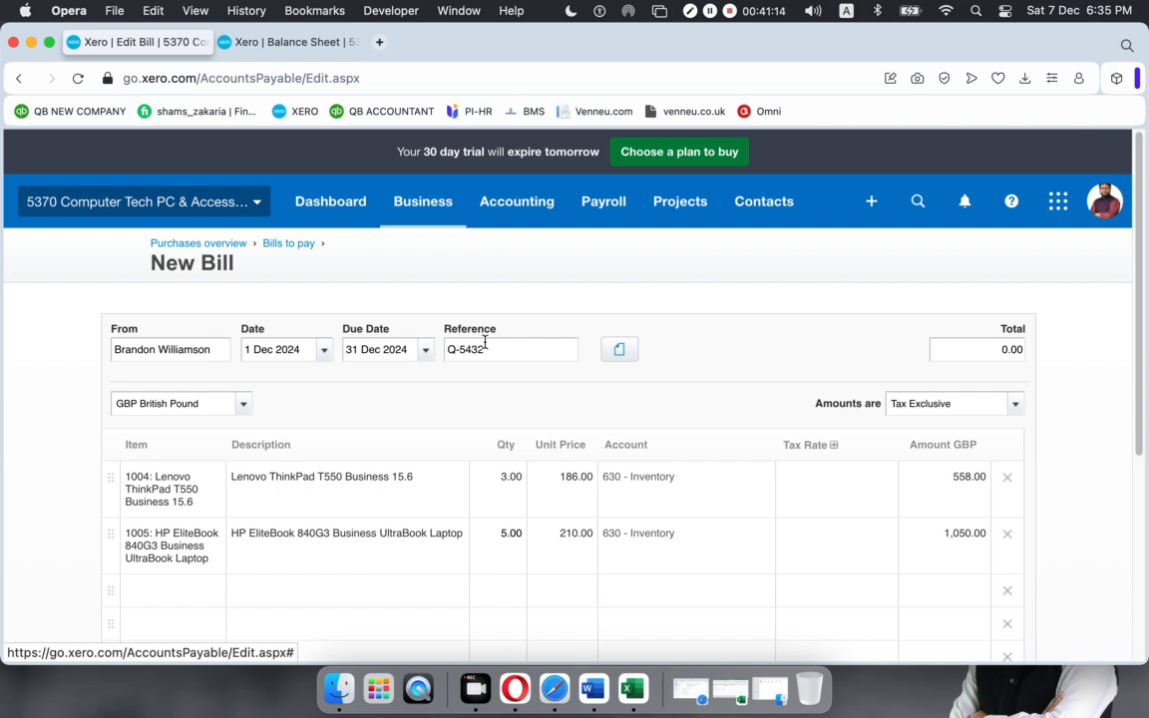
pyautogui.scroll(-1, 291, 419)
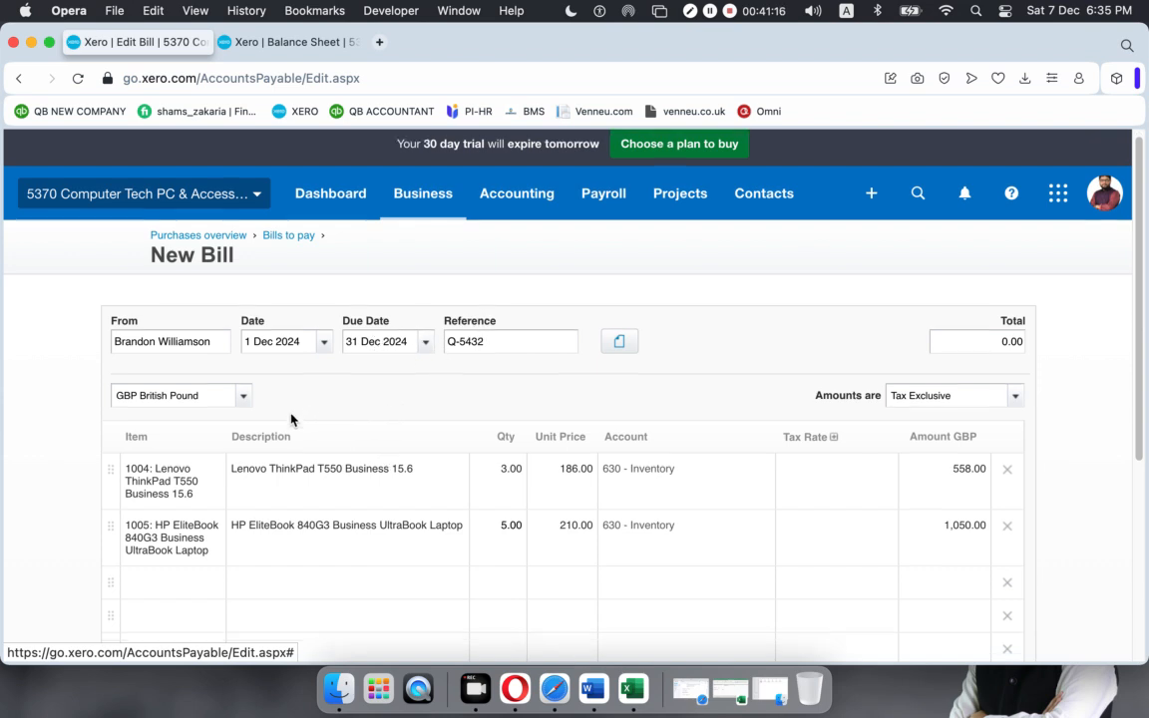
pyautogui.scroll(-3, 245, 424)
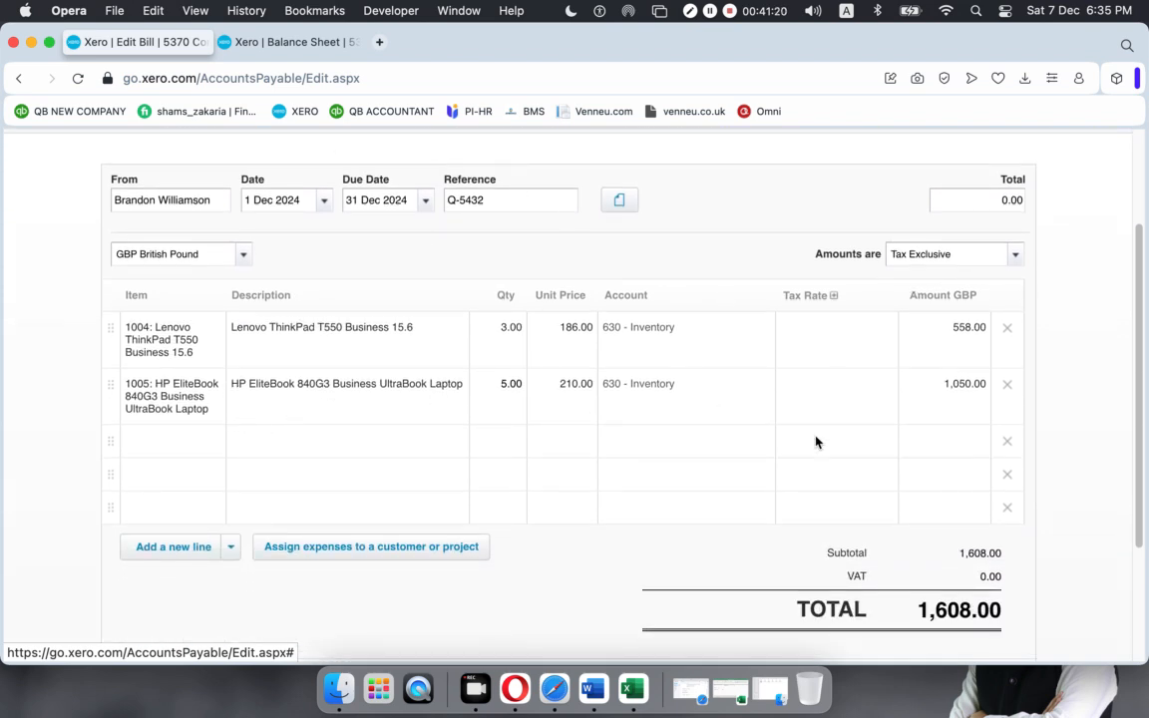
pyautogui.click(830, 340)
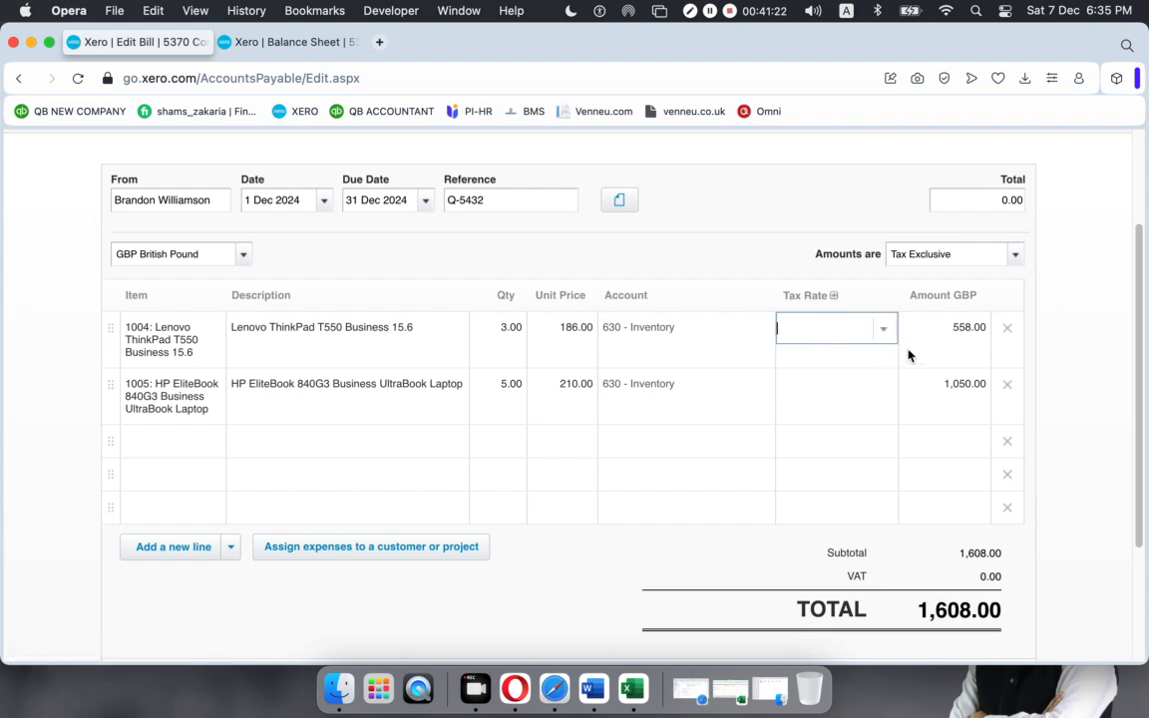
pyautogui.click(887, 334)
pyautogui.click(866, 385)
pyautogui.click(868, 383)
pyautogui.click(883, 386)
pyautogui.click(848, 442)
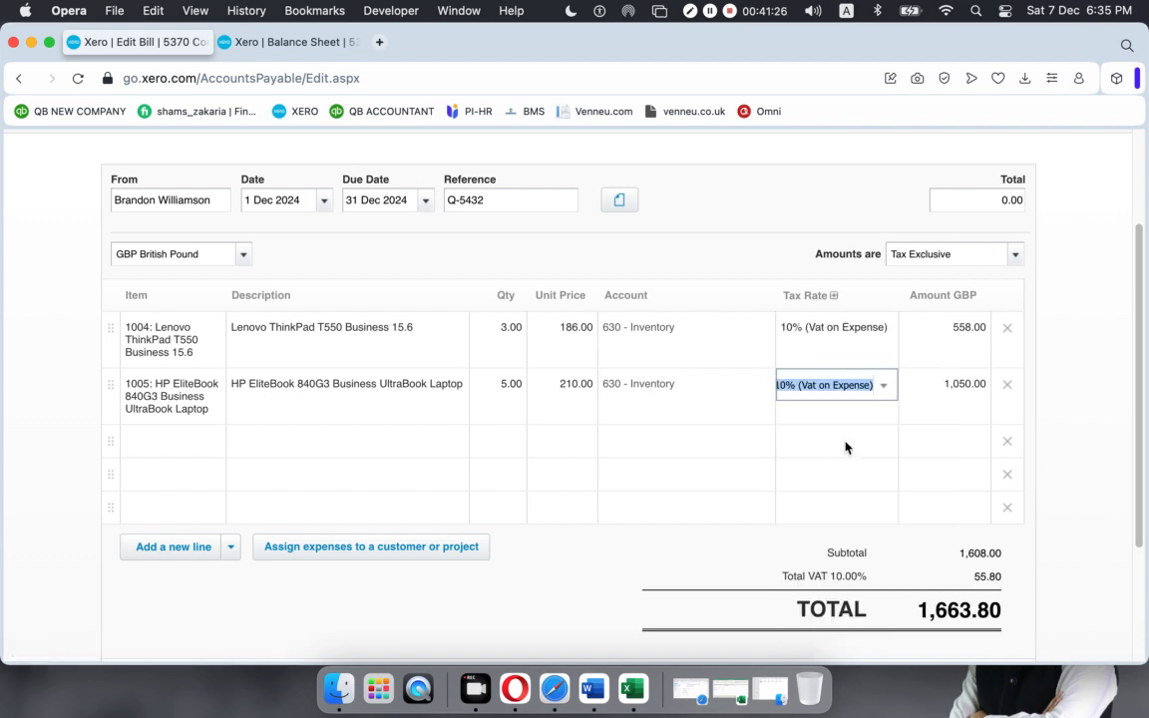
pyautogui.click(1063, 373)
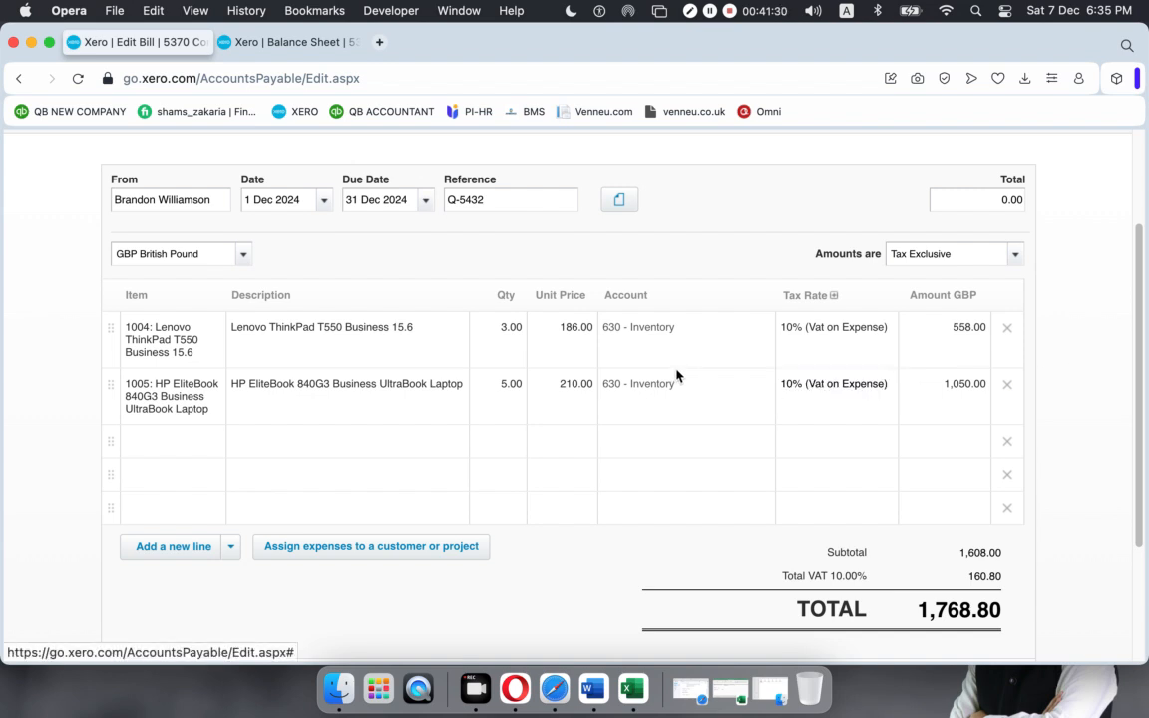
# - Remove the three empty lines below the laptop items and check the bill's total
pyautogui.click(1009, 439)
pyautogui.click(1009, 442)
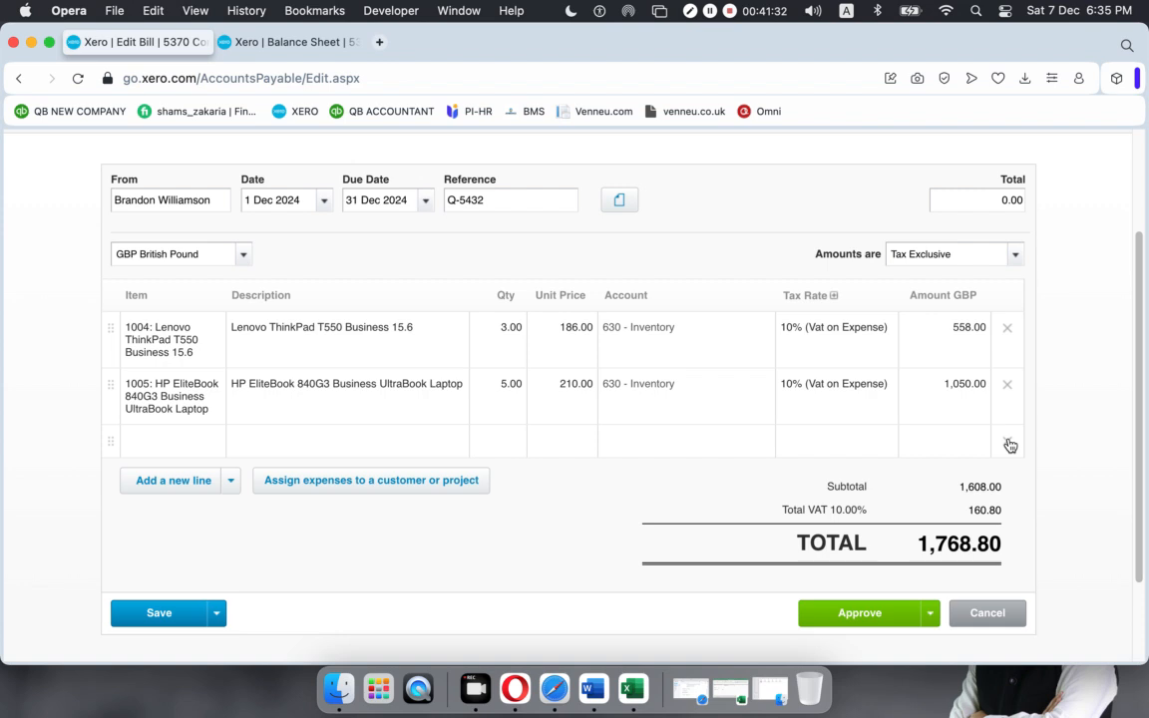
pyautogui.click(1008, 442)
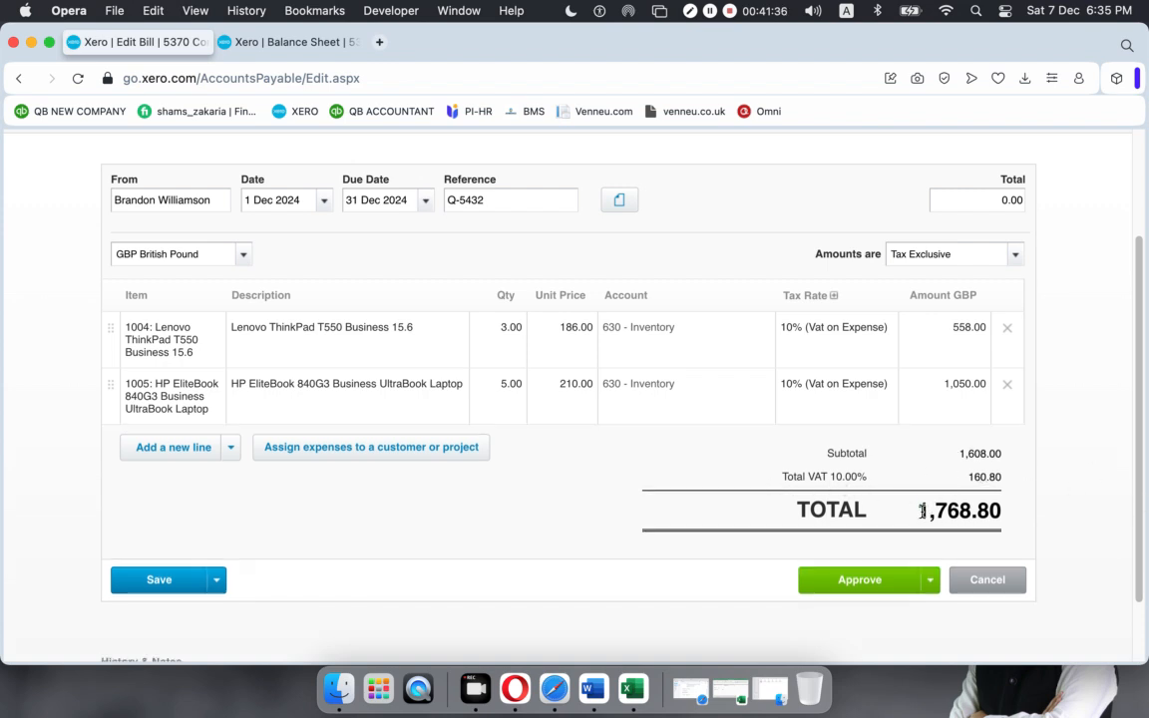
pyautogui.moveTo(918, 514); pyautogui.dragTo(1019, 512)
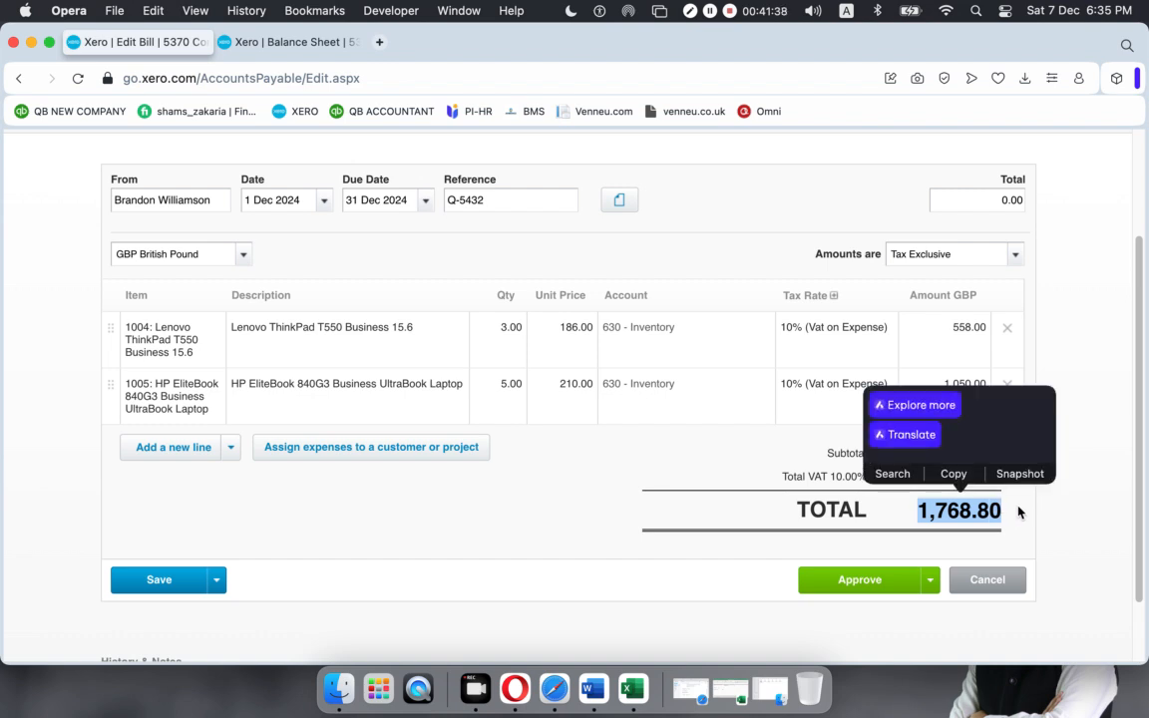
pyautogui.click(1062, 520)
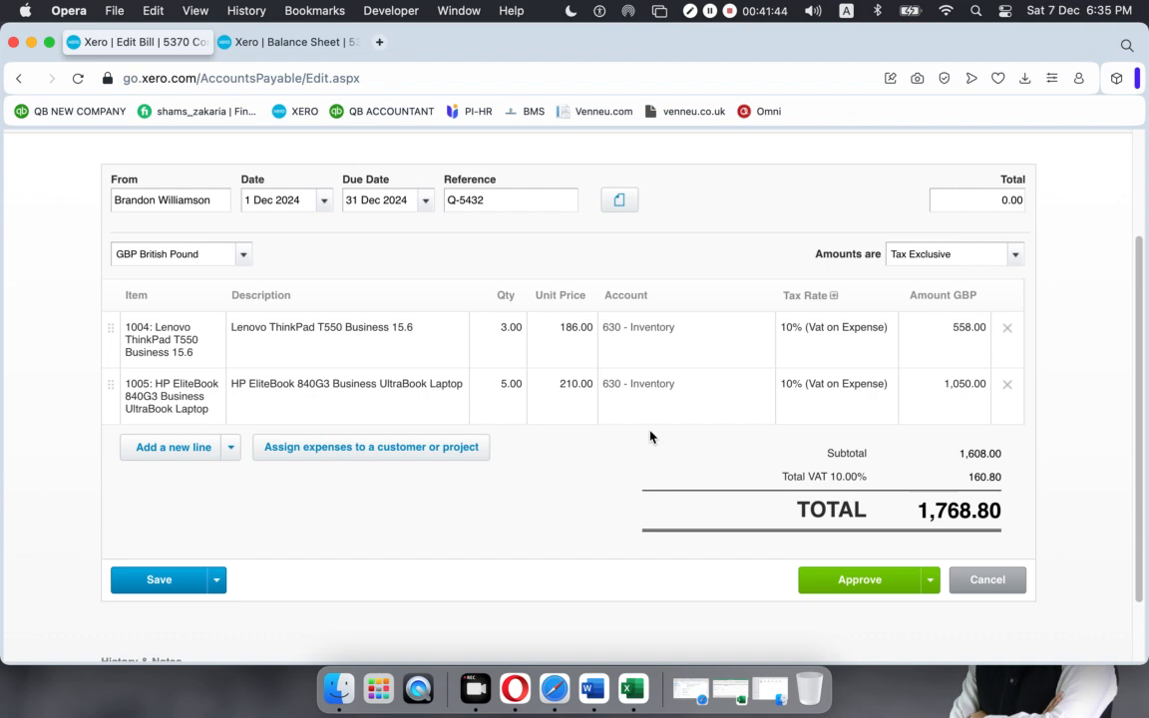
# - Save the bill as a draft, reopen it from the draft bills and approve it
pyautogui.scroll(-1, 649, 436)
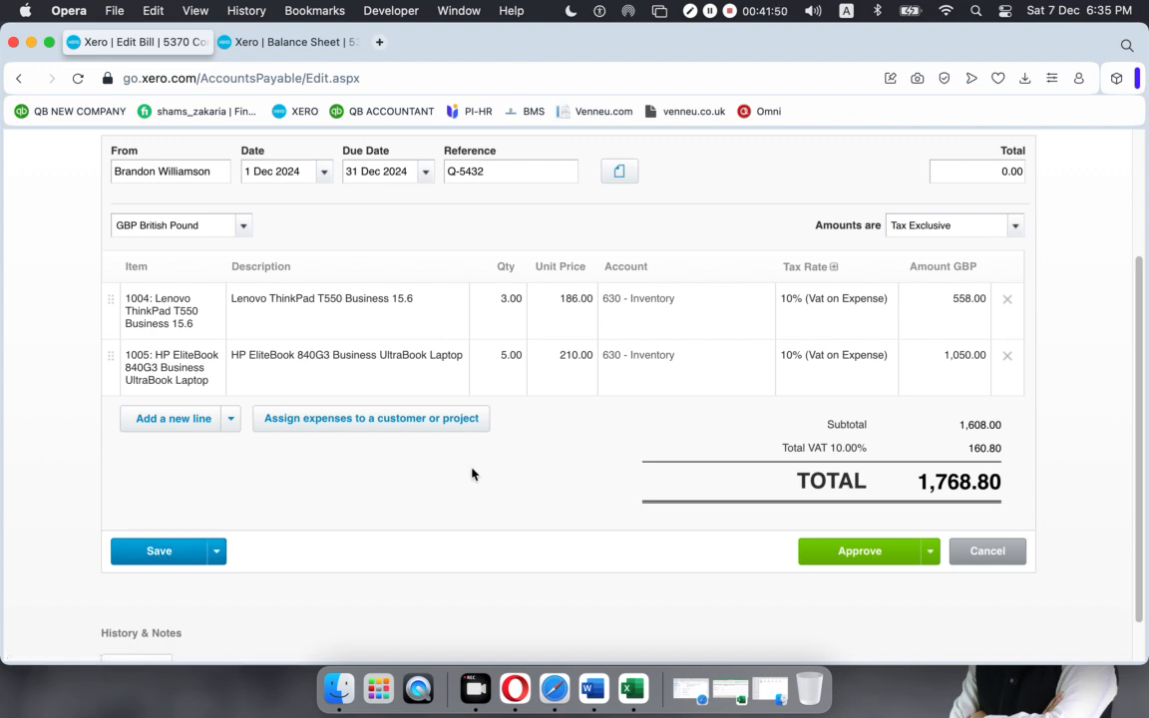
pyautogui.click(167, 557)
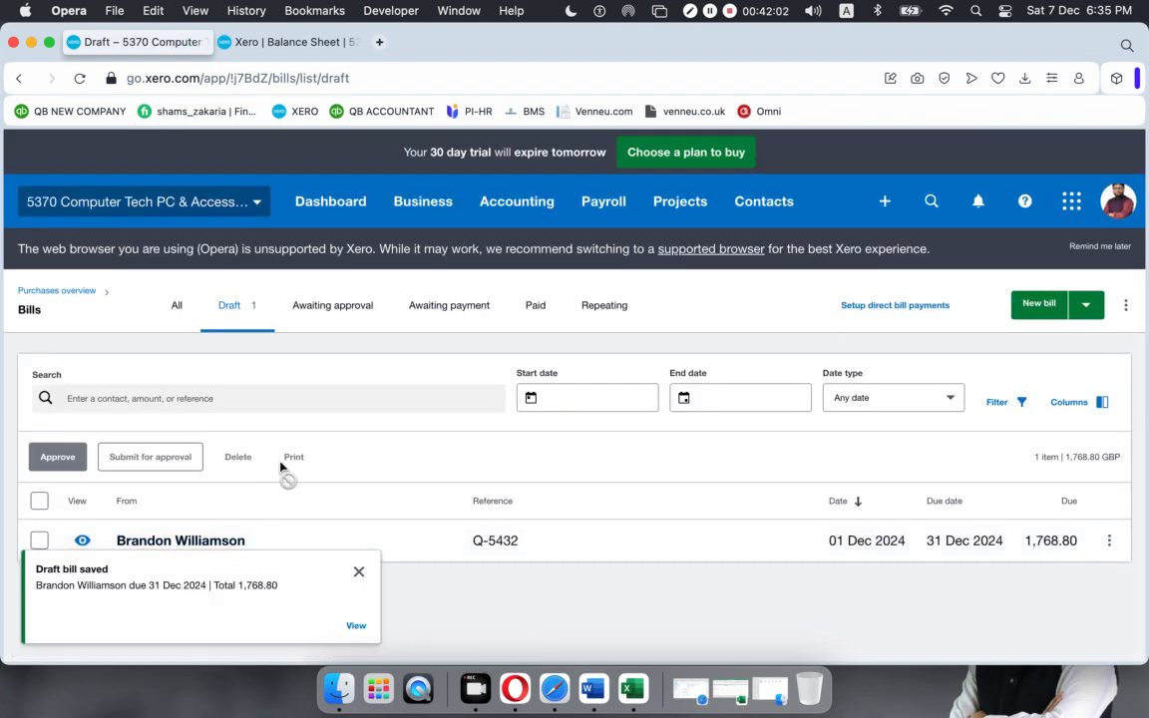
pyautogui.click(569, 555)
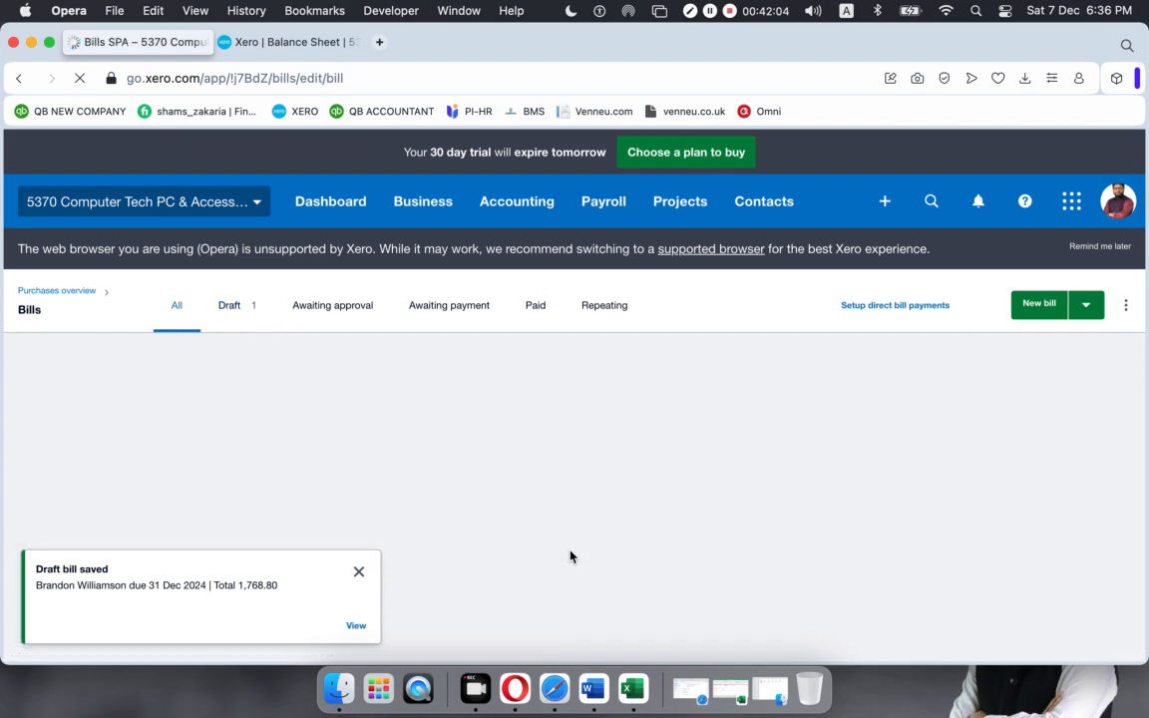
pyautogui.scroll(-5, 526, 468)
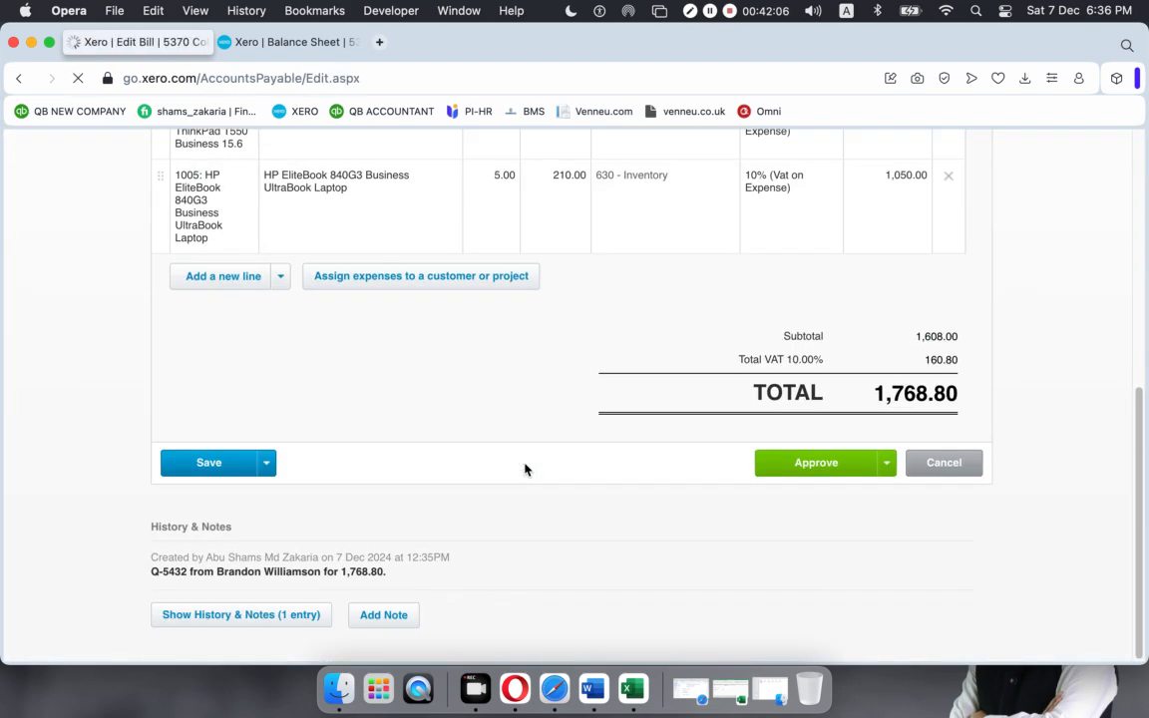
pyautogui.click(873, 454)
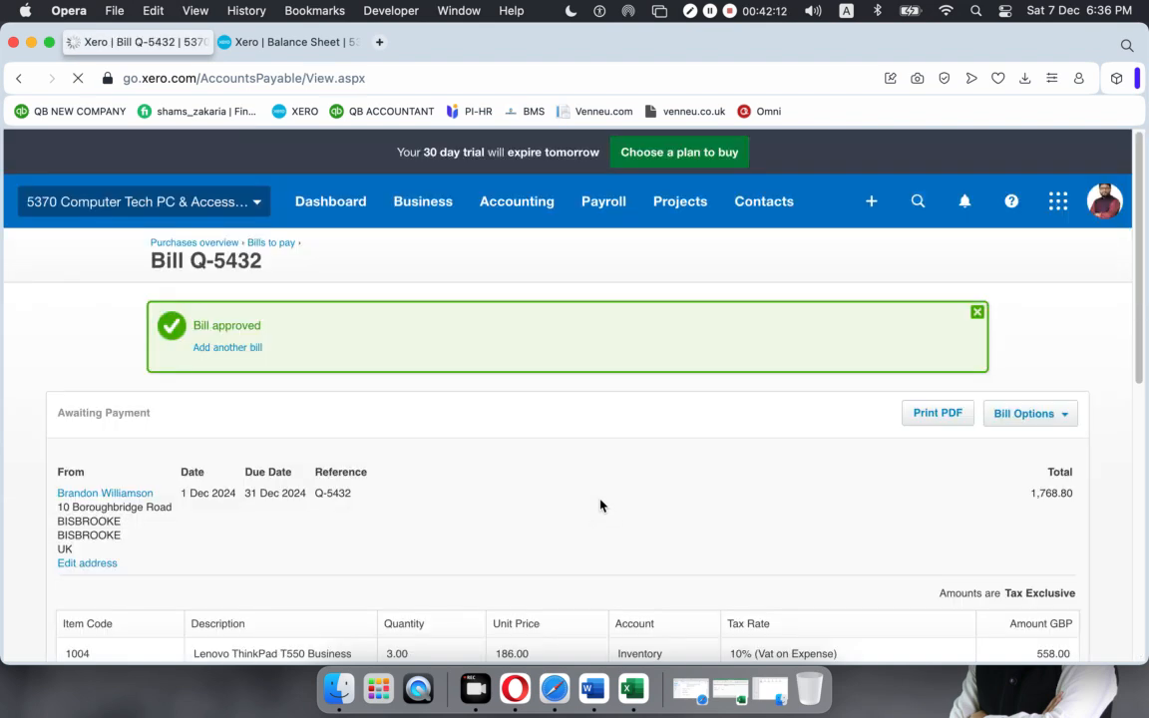
# - Review the approved bill's line items, VAT and total
pyautogui.scroll(-1, 601, 505)
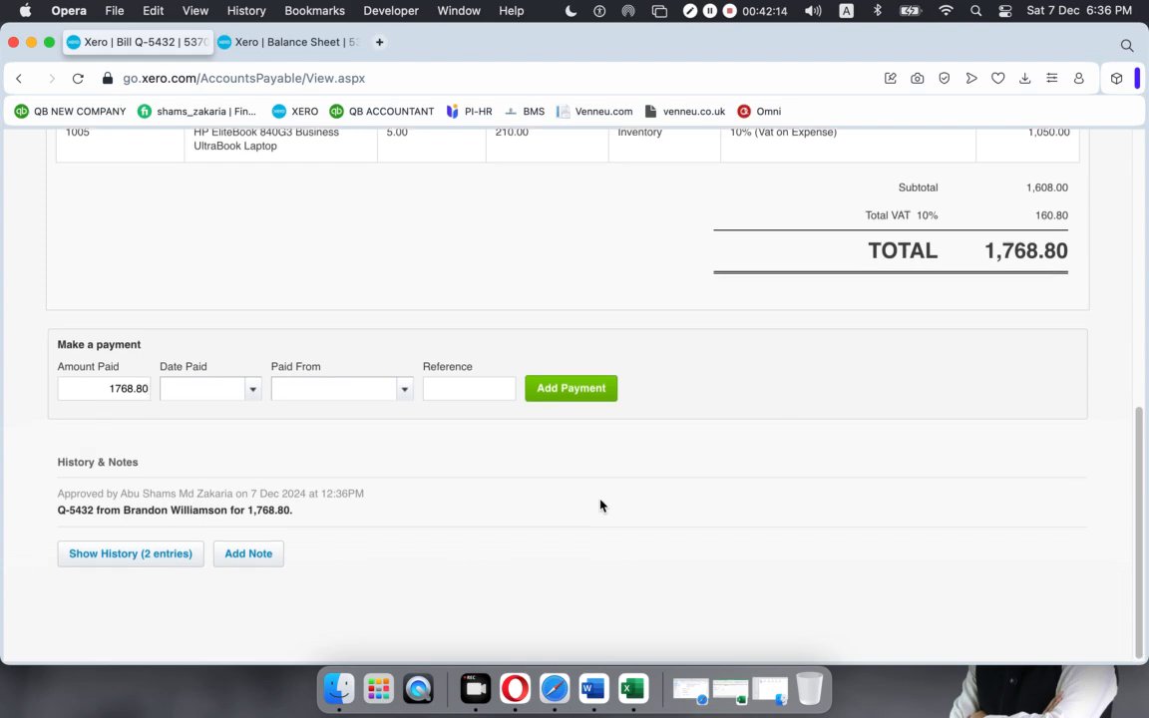
pyautogui.scroll(6, 600, 508)
pyautogui.scroll(-5, 599, 507)
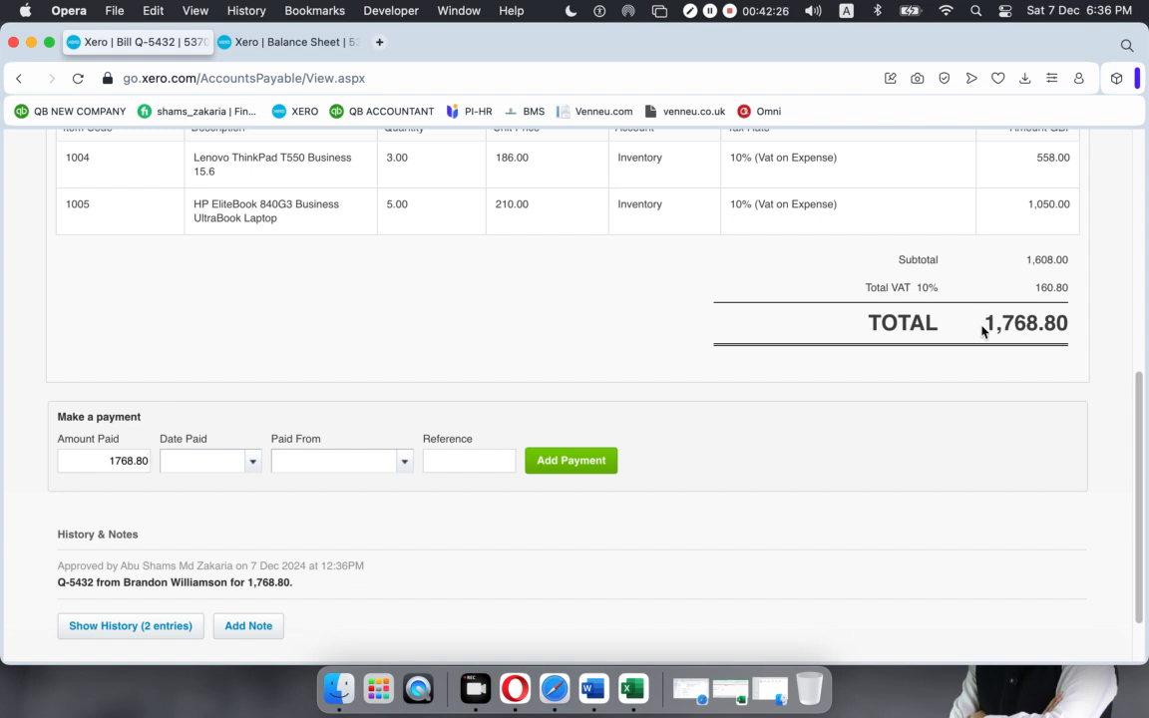
pyautogui.moveTo(985, 322); pyautogui.dragTo(1077, 320)
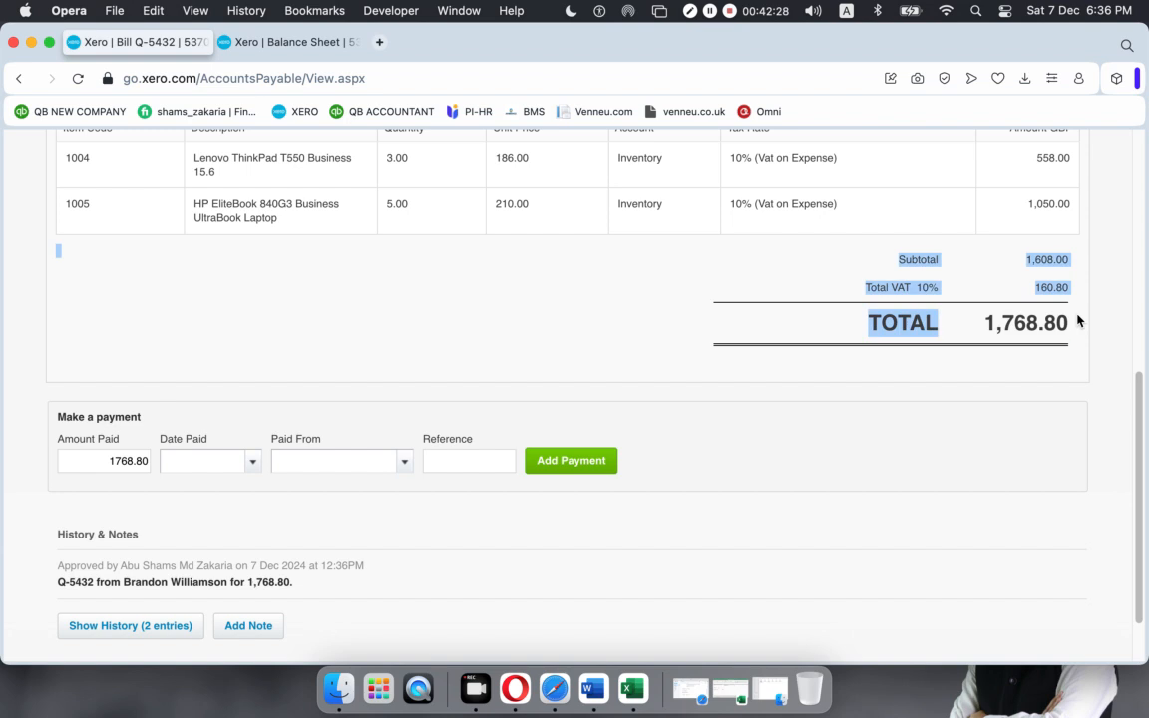
# - Reload the Balance Sheet report and check its Inventory, Accounts Payable and VAT figures
pyautogui.click(289, 42)
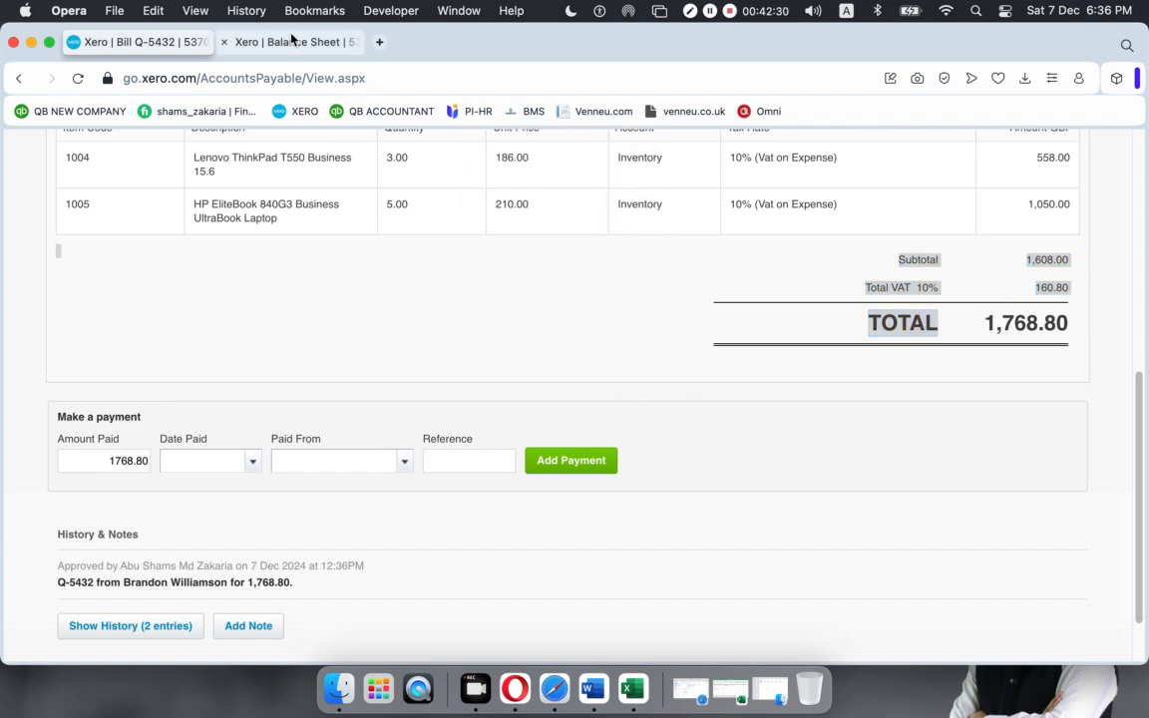
pyautogui.click(79, 77)
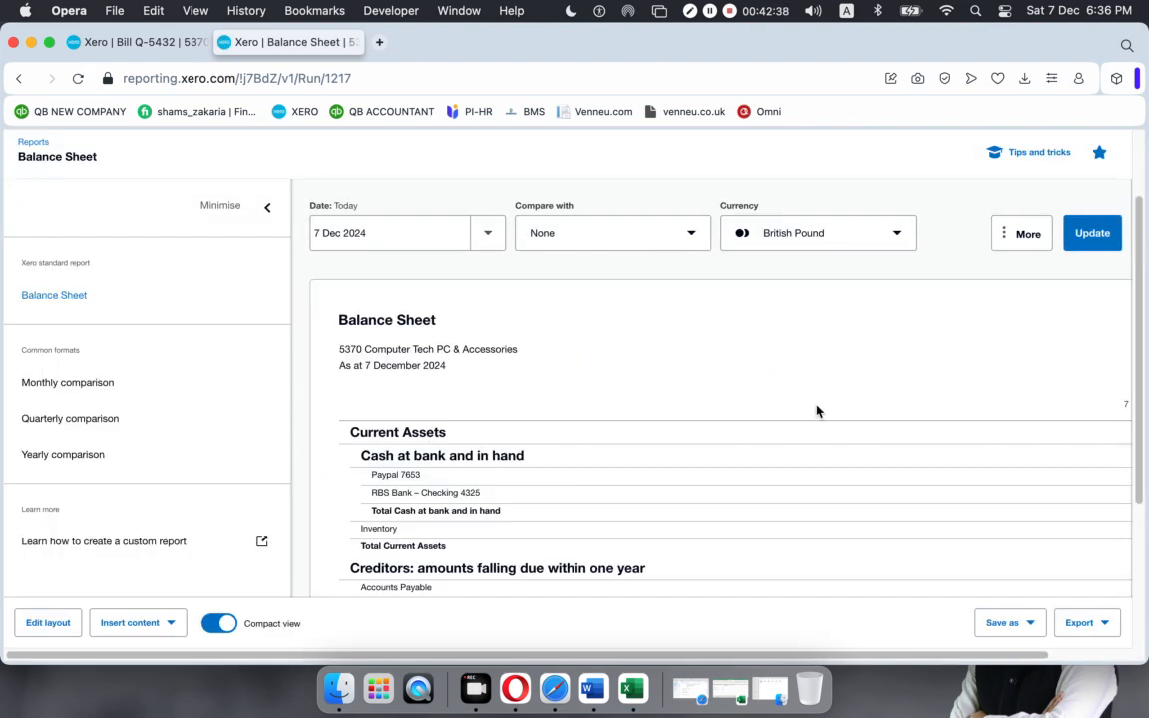
pyautogui.moveTo(933, 655); pyautogui.dragTo(1017, 655)
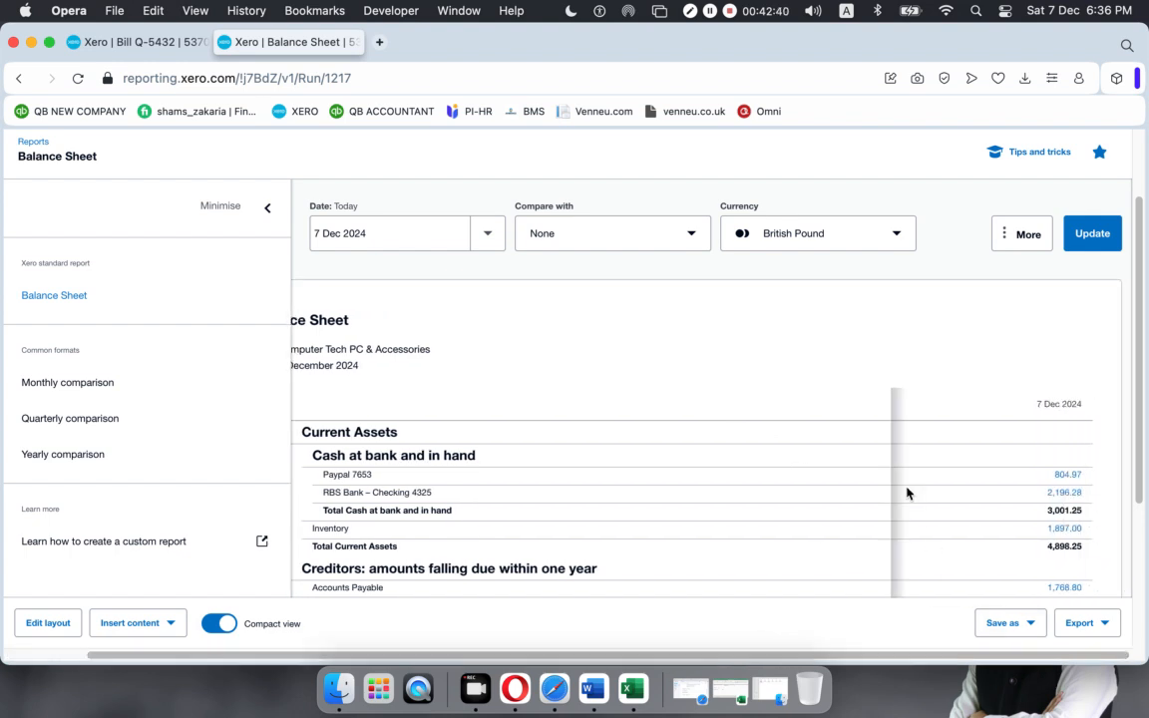
pyautogui.scroll(-3, 906, 490)
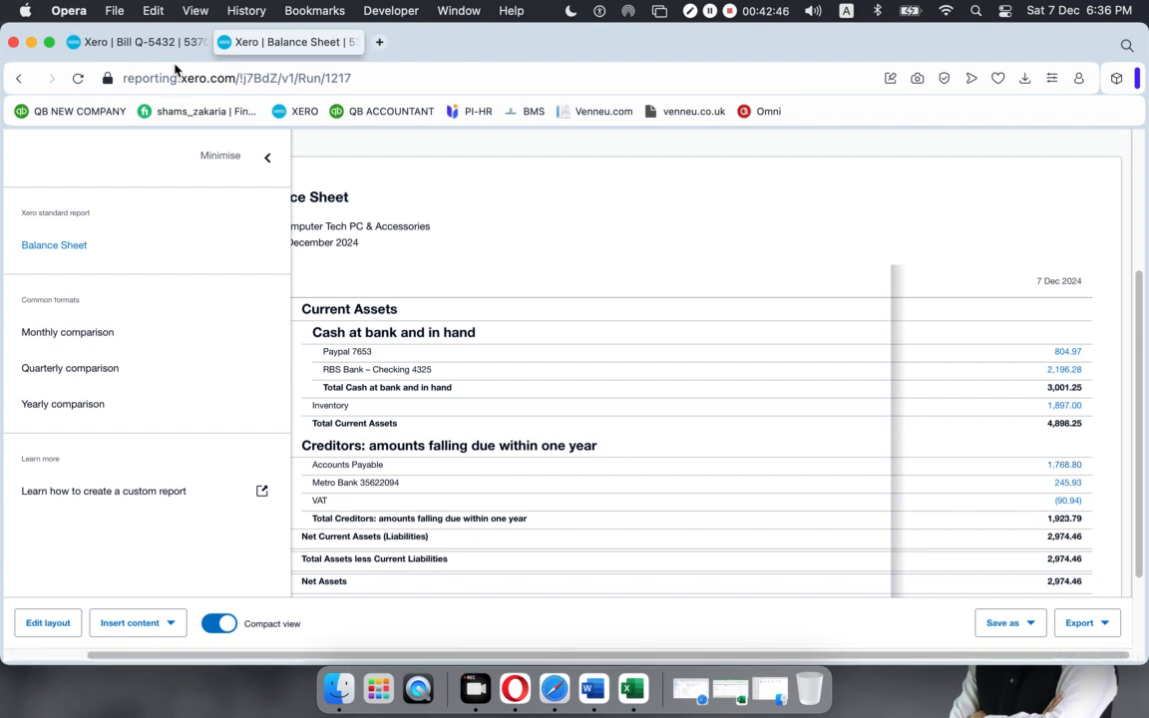
# - Return to the approved bill and set its payment date to 7 Dec 2024, paid from the Metro Bank account
pyautogui.click(152, 41)
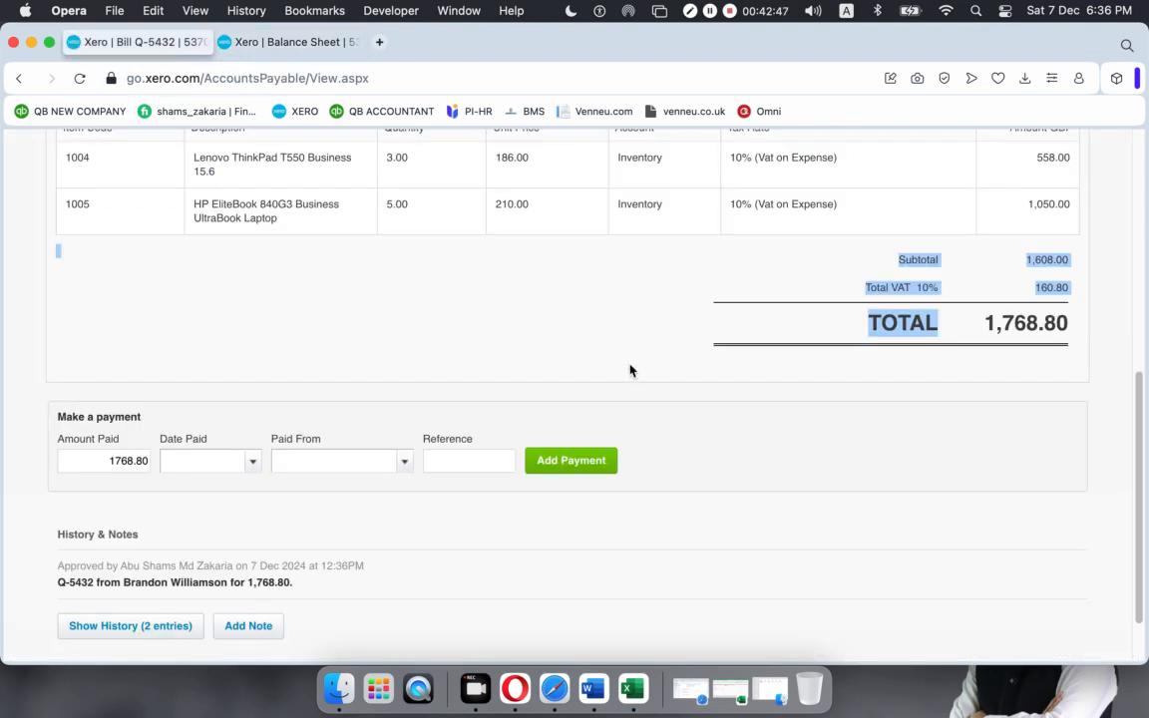
pyautogui.click(254, 463)
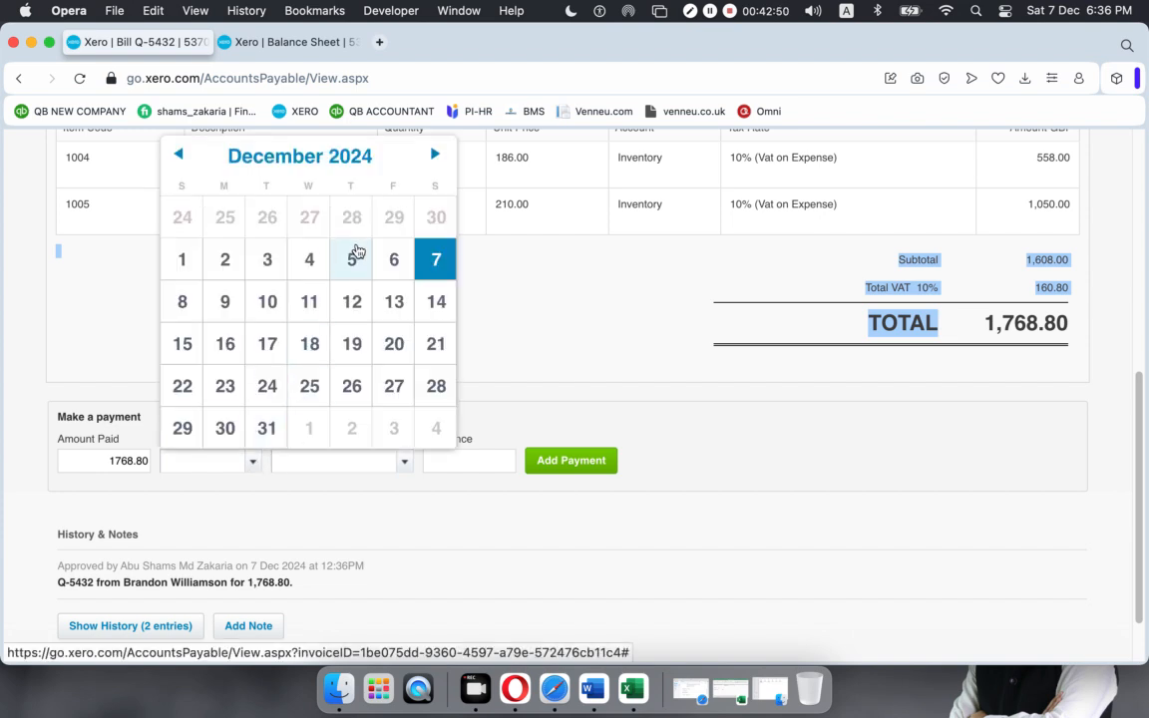
pyautogui.click(427, 268)
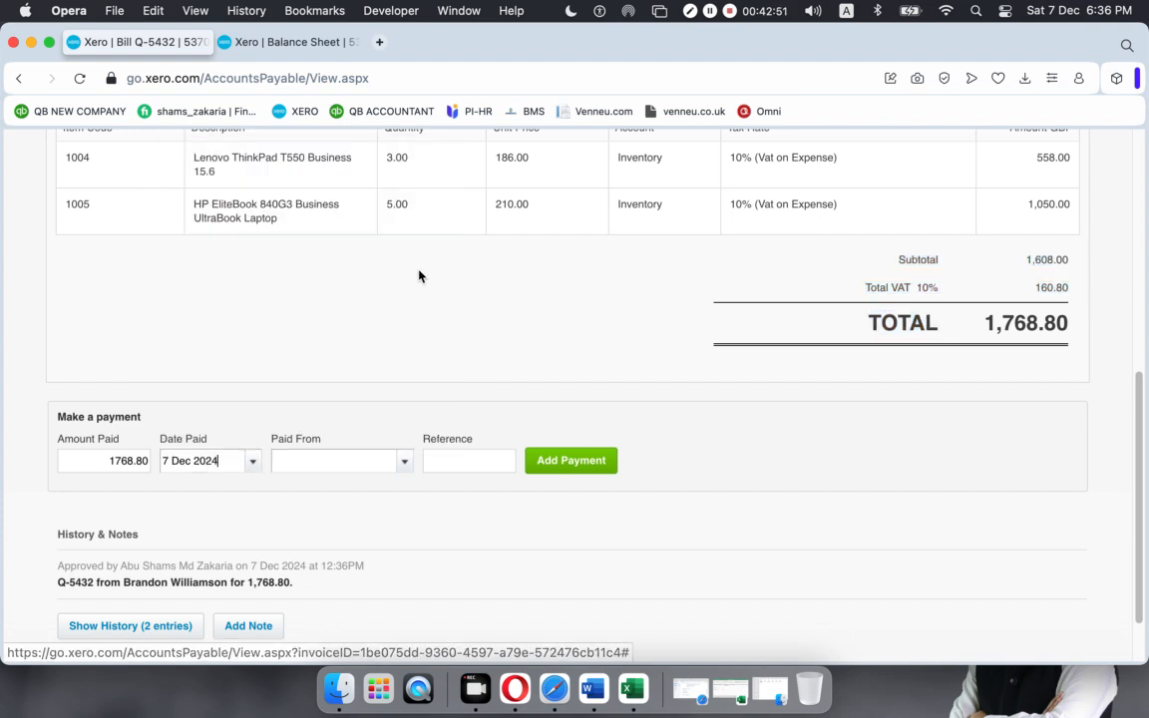
pyautogui.click(409, 462)
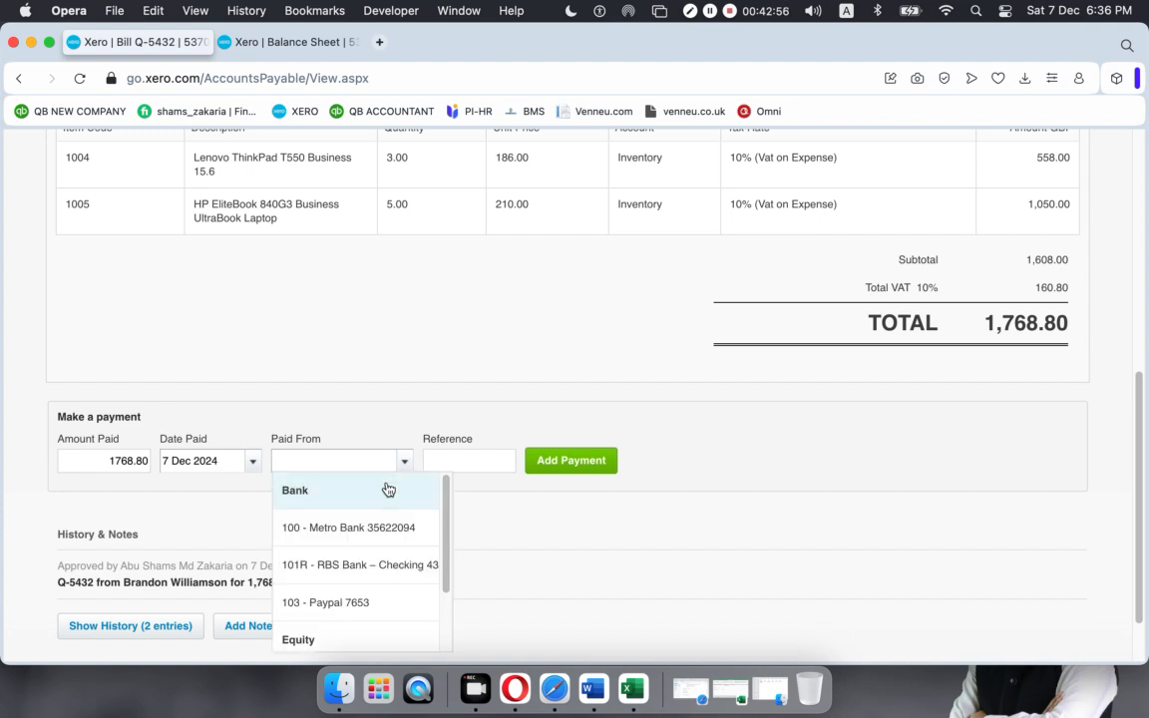
pyautogui.click(379, 525)
# - Copy the bill's reference Q-5432 into the payment reference, then record the payment and show the paid bills
pyautogui.click(489, 454)
pyautogui.scroll(-2, 493, 454)
pyautogui.scroll(10, 493, 454)
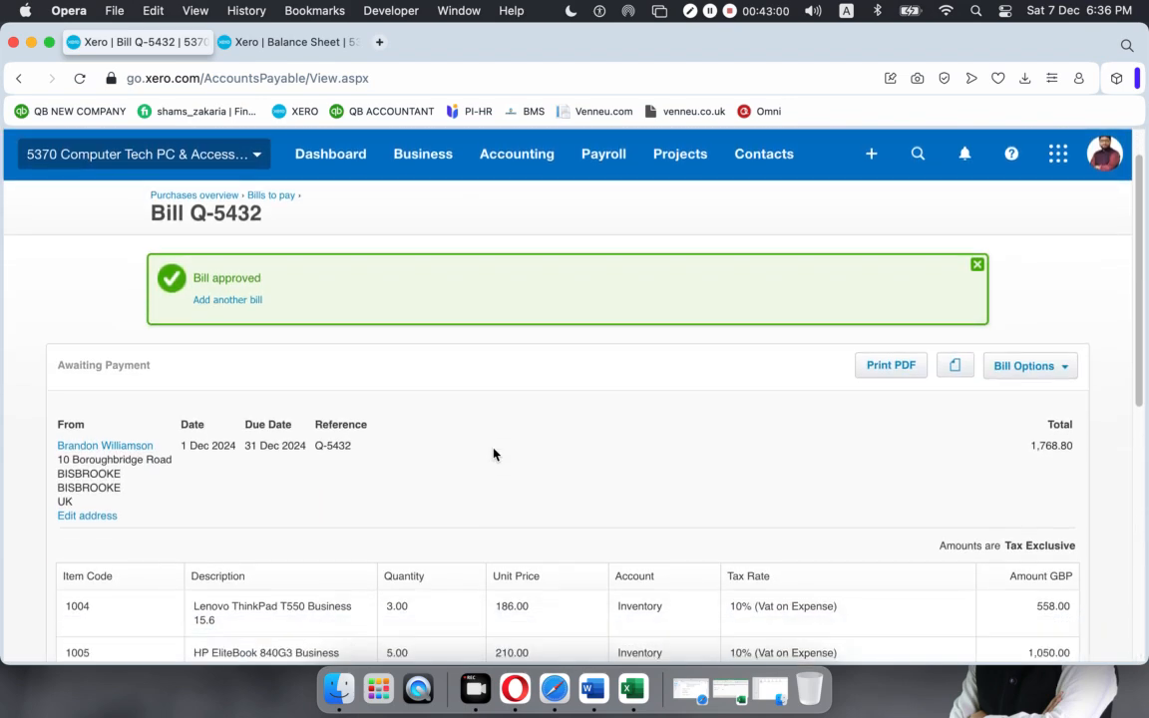
pyautogui.moveTo(315, 441); pyautogui.dragTo(349, 441)
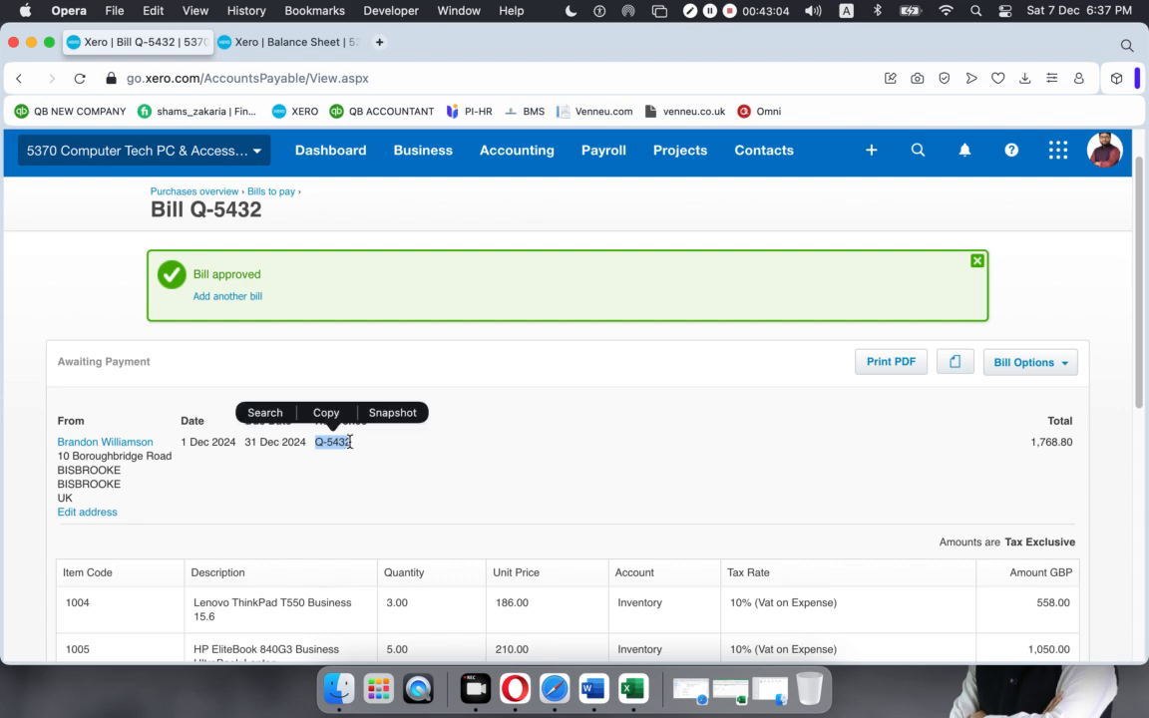
pyautogui.press('super+c')
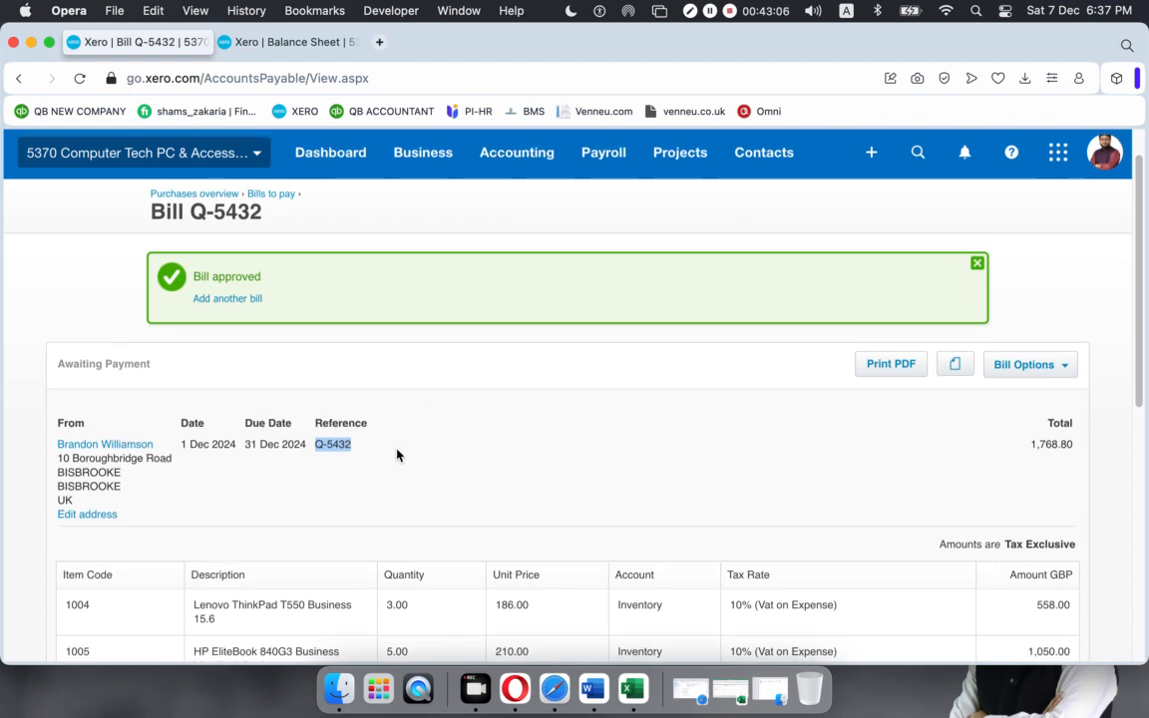
pyautogui.scroll(-10, 398, 454)
pyautogui.press('super+v')
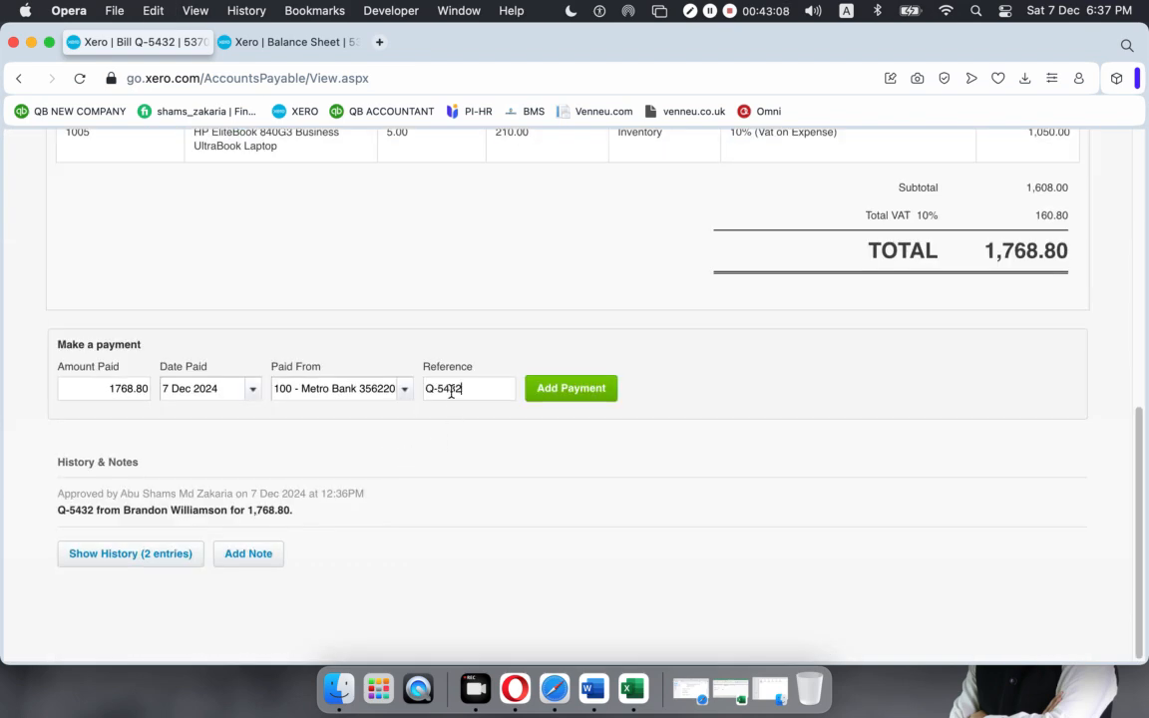
pyautogui.click(571, 396)
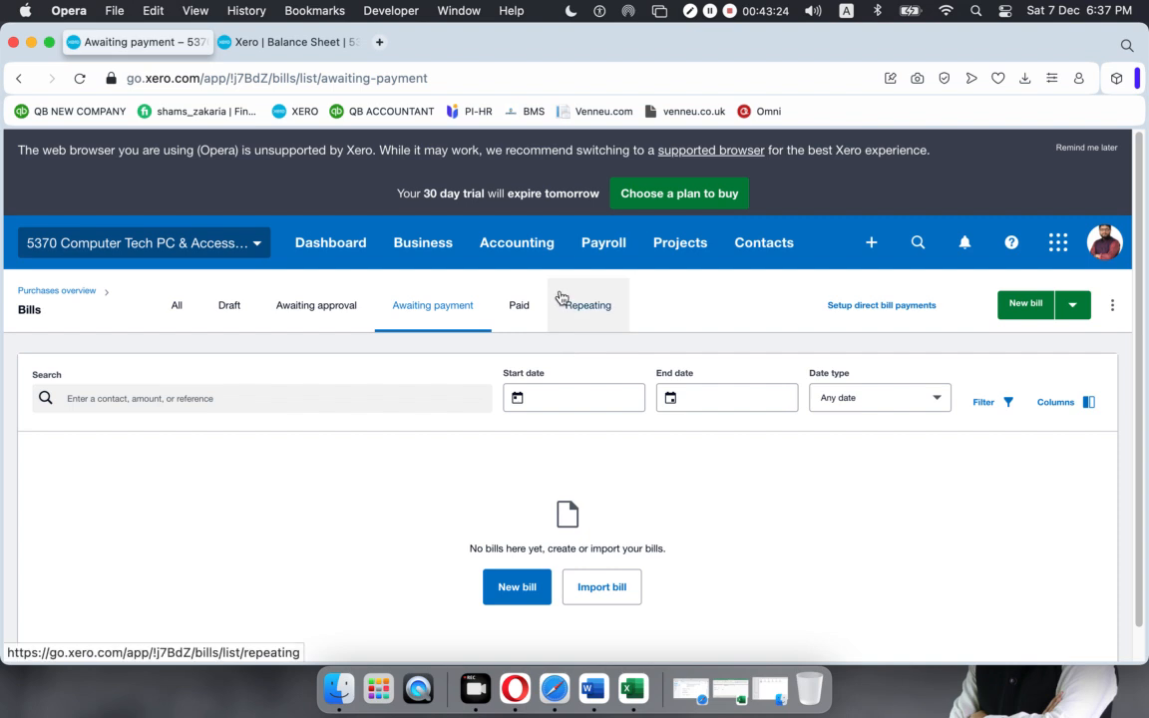
pyautogui.click(518, 305)
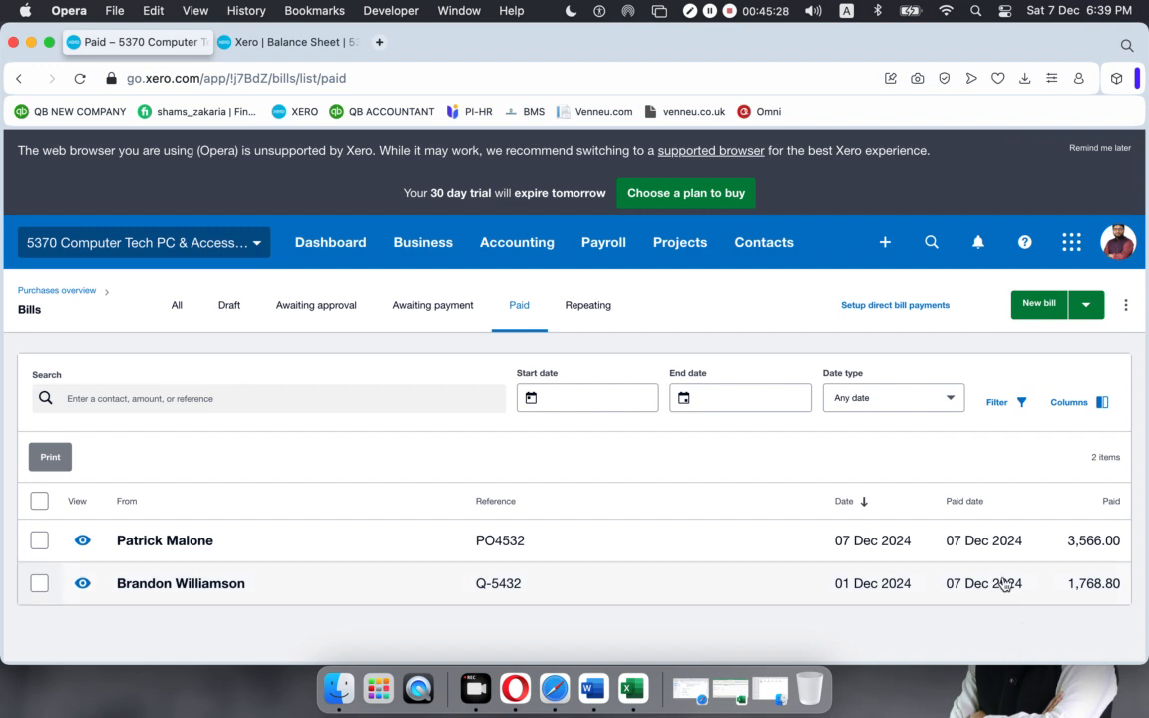
# - Start a new spend money transaction paid from the RBS Bank – Checking account
pyautogui.click(883, 241)
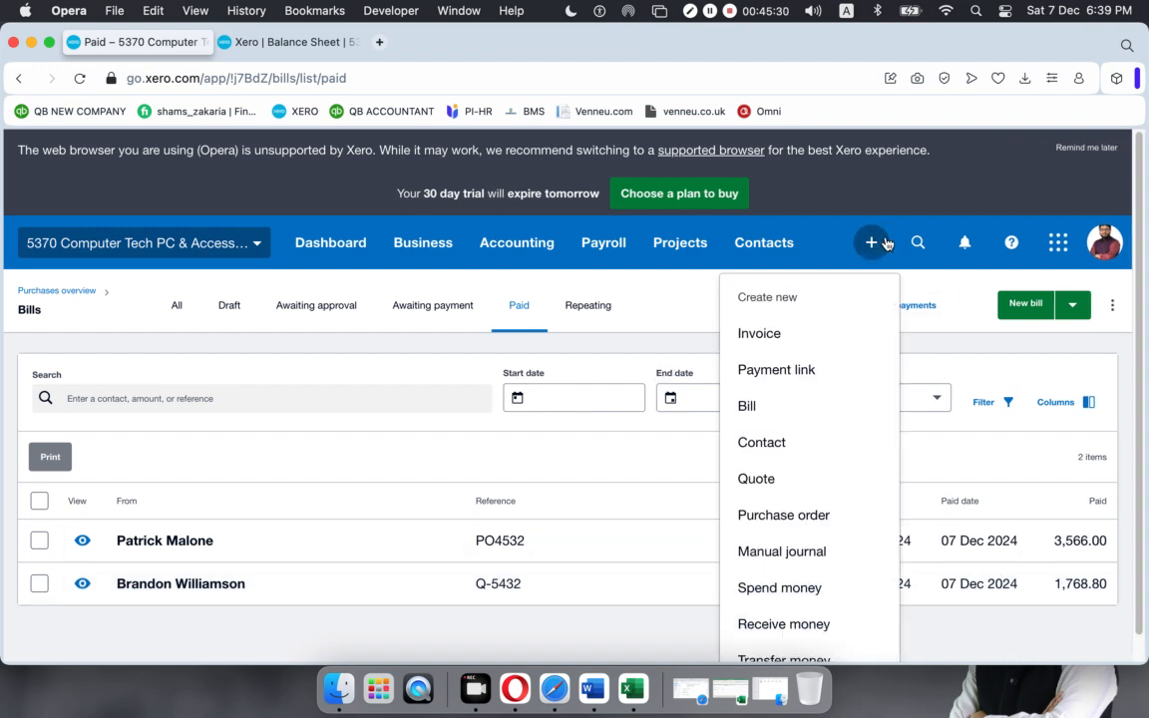
pyautogui.scroll(-1, 826, 419)
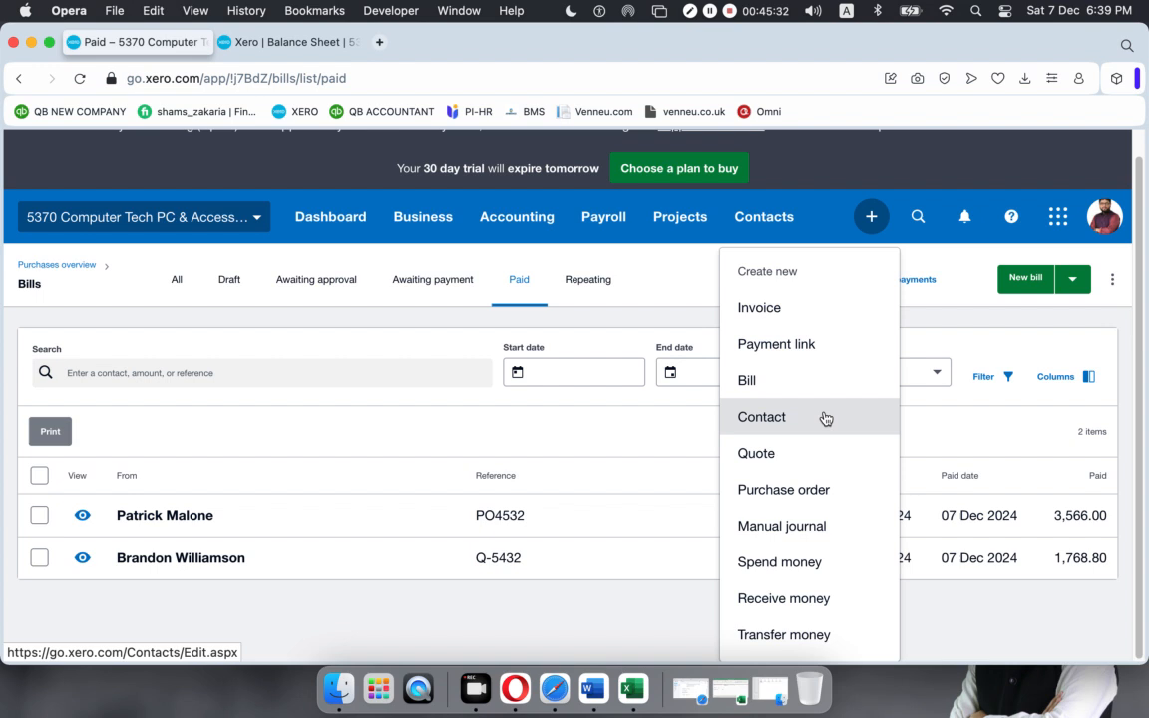
pyautogui.click(766, 563)
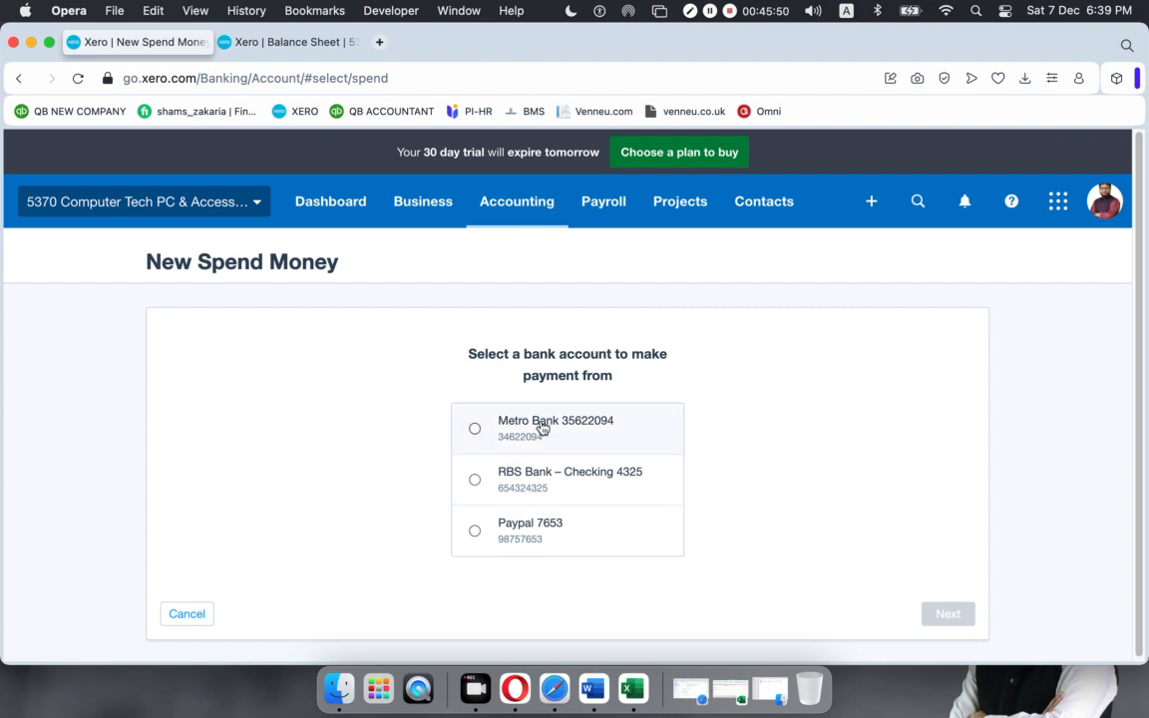
pyautogui.click(477, 482)
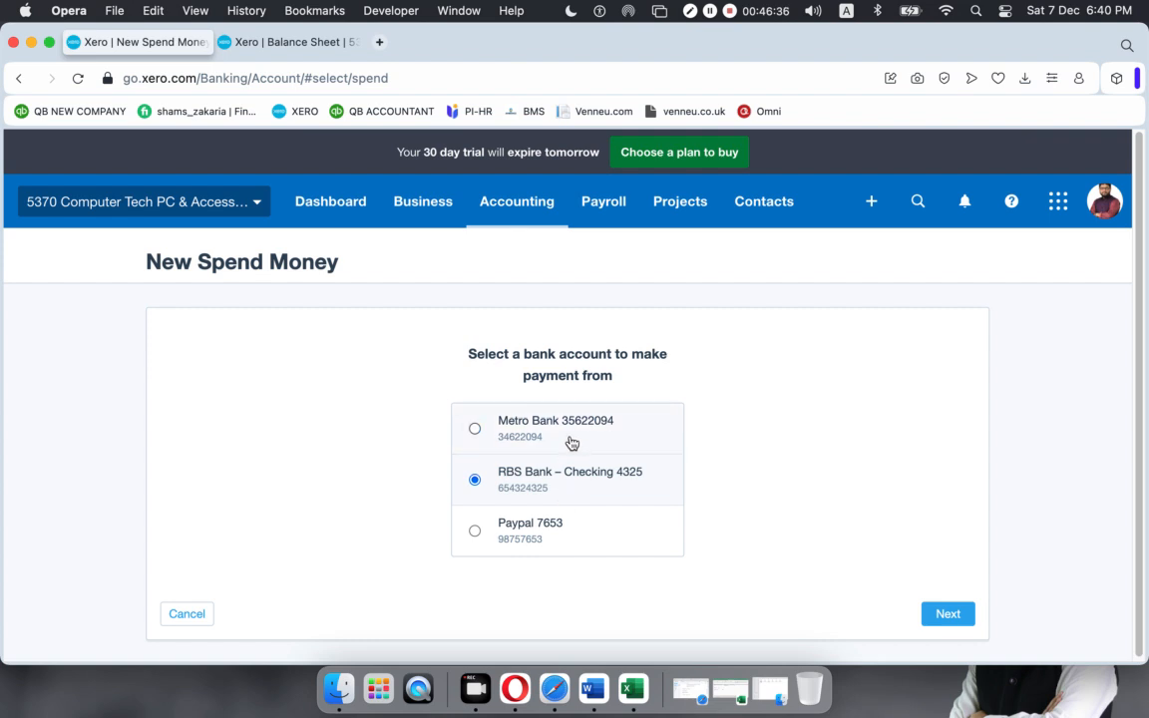
pyautogui.click(948, 614)
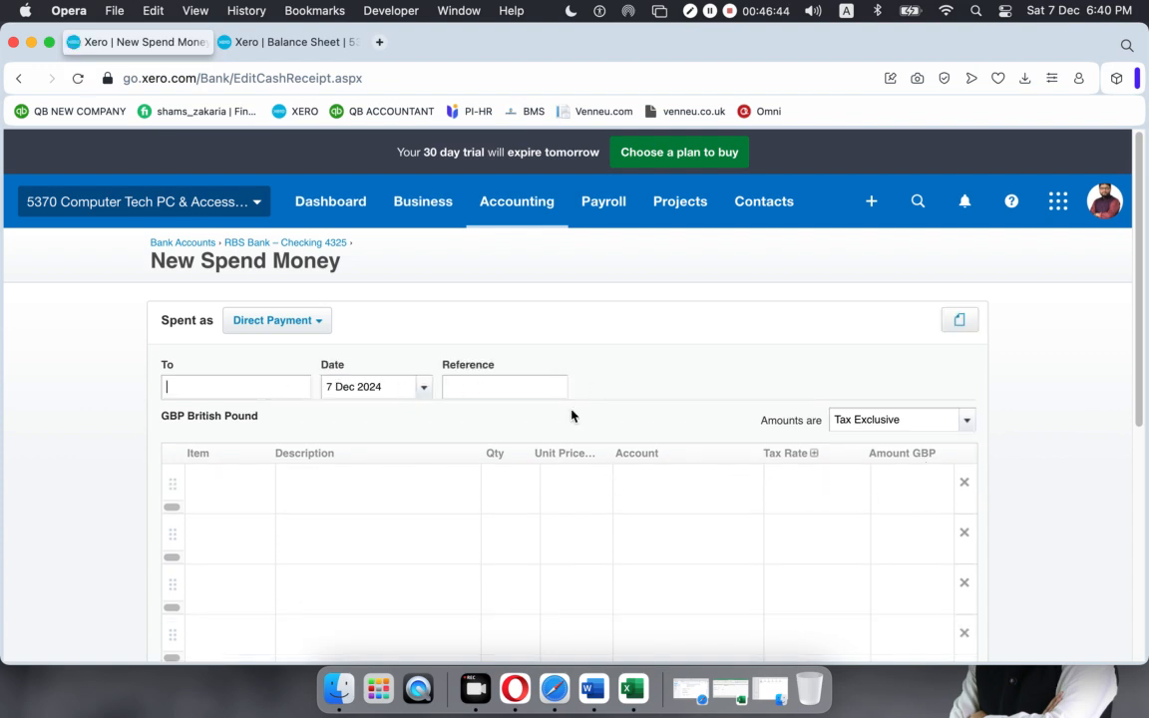
# - Choose the supplier contact as the payee of the direct payment and enter the reference Gftr54
pyautogui.write('a')
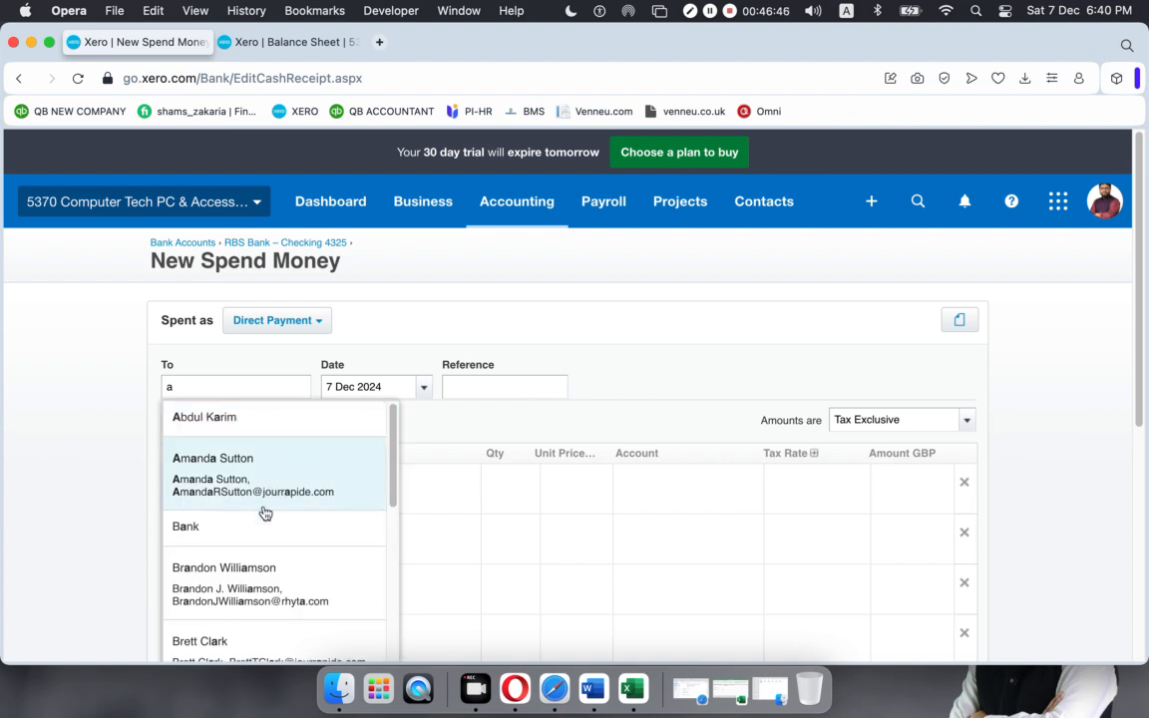
pyautogui.scroll(-1, 256, 523)
pyautogui.click(229, 616)
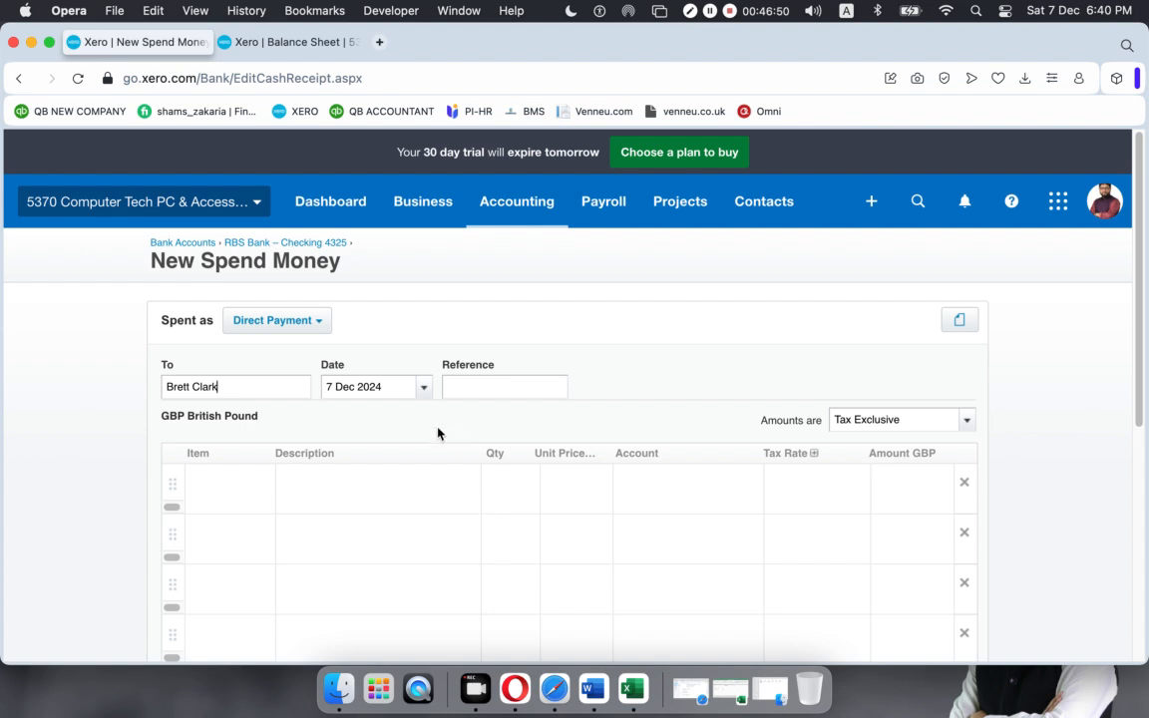
pyautogui.click(459, 389)
pyautogui.write('Gftr54')
# - Add item 1006 Dell Latitude E5450 on the first line and item 1001 HP EliteDesk 800G1 on the second
pyautogui.click(264, 485)
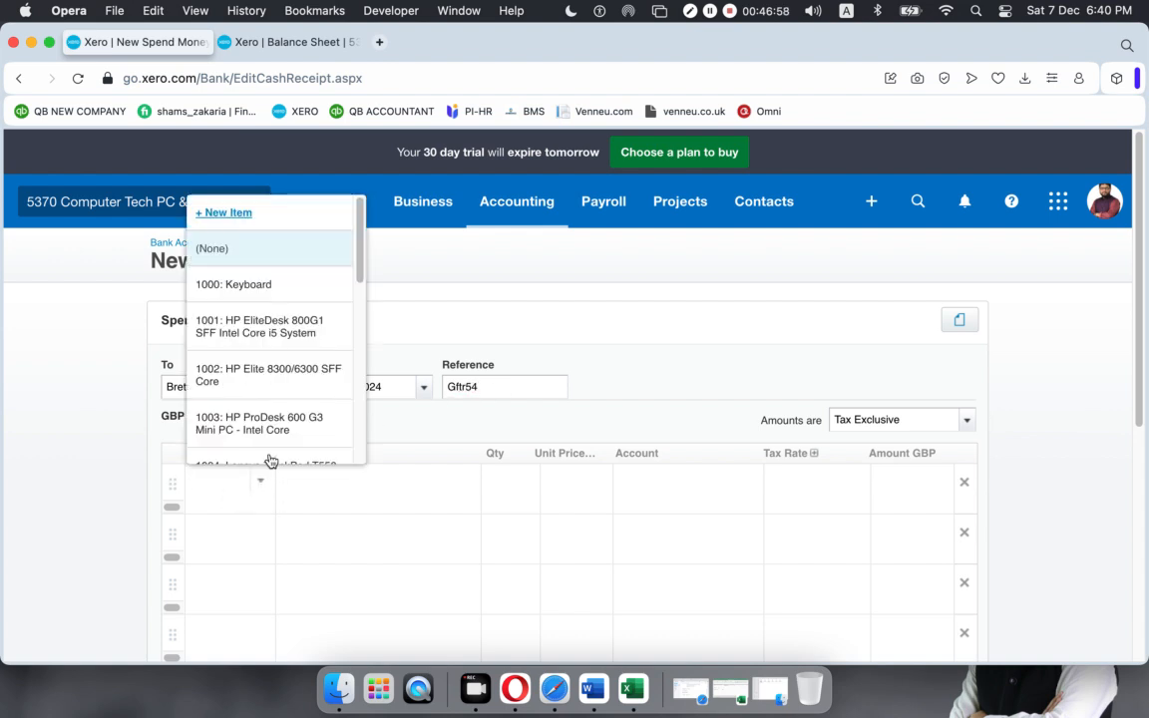
pyautogui.scroll(-3, 269, 419)
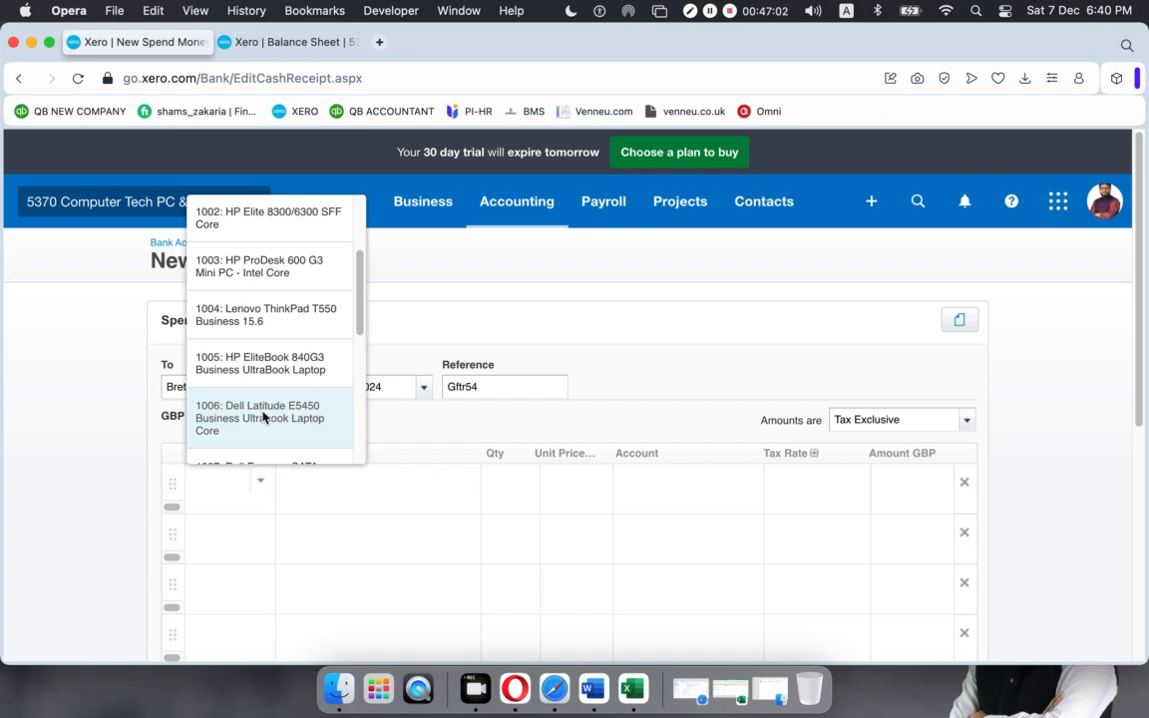
pyautogui.click(262, 417)
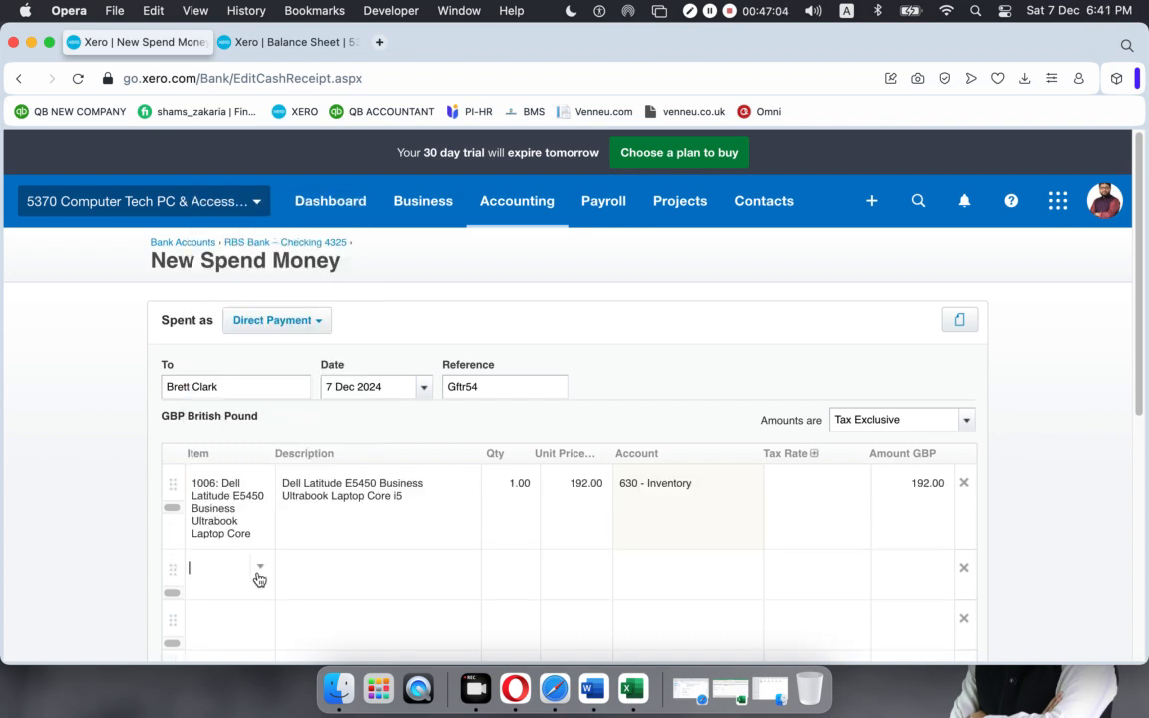
pyautogui.click(258, 573)
pyautogui.click(257, 411)
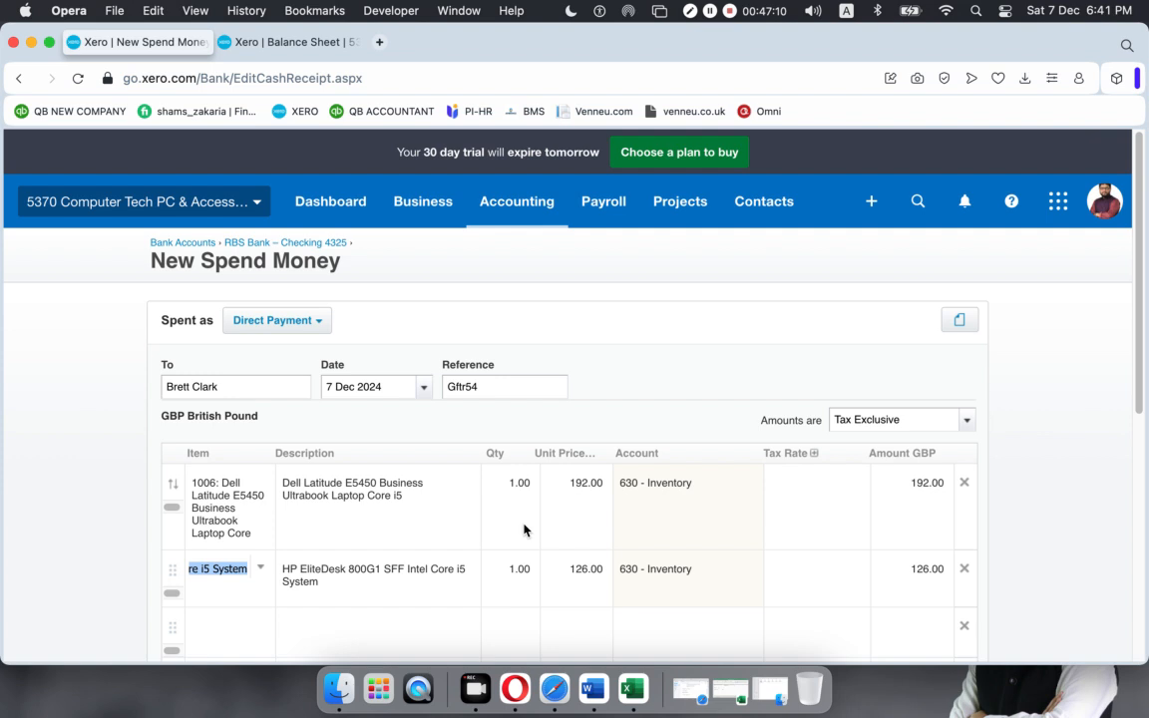
# - Set the tax rate of both item lines to 5% (VAT on Expenses)
pyautogui.click(803, 486)
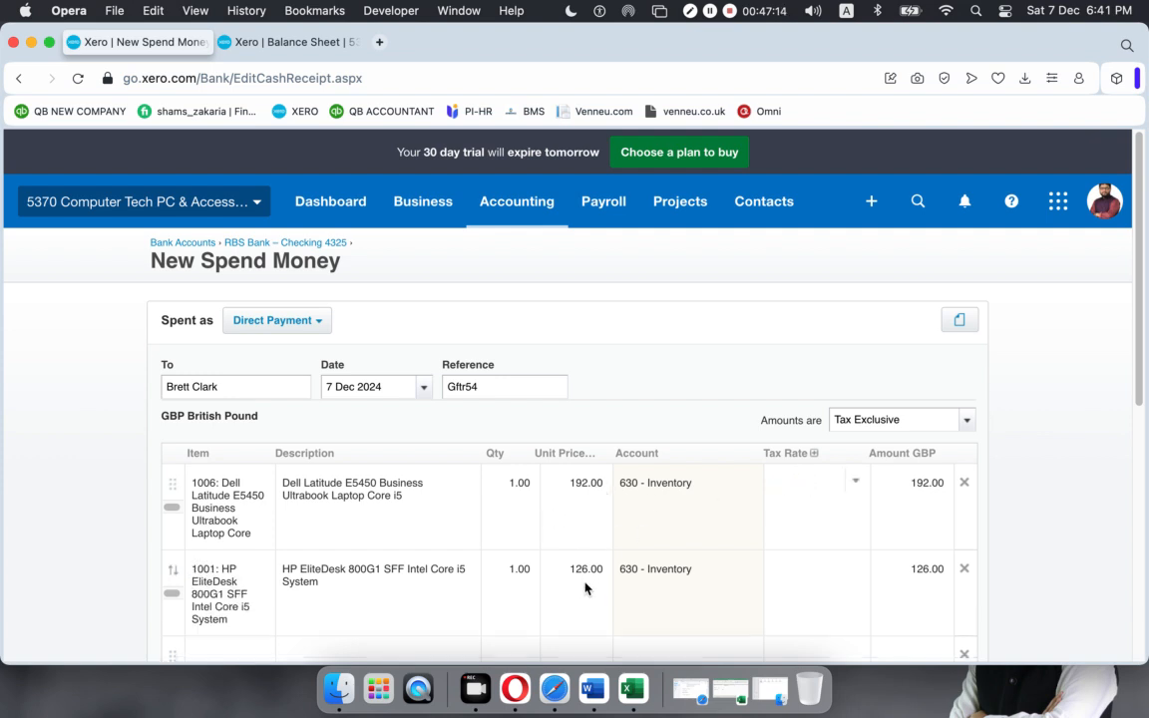
pyautogui.click(854, 487)
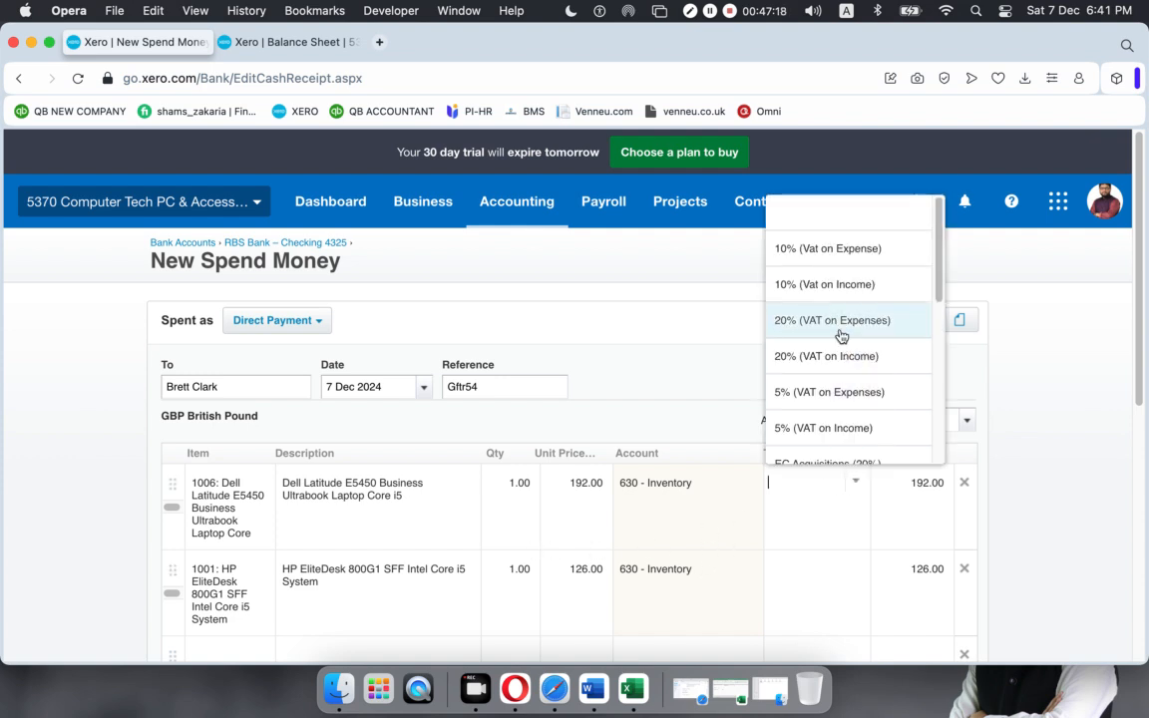
pyautogui.click(831, 395)
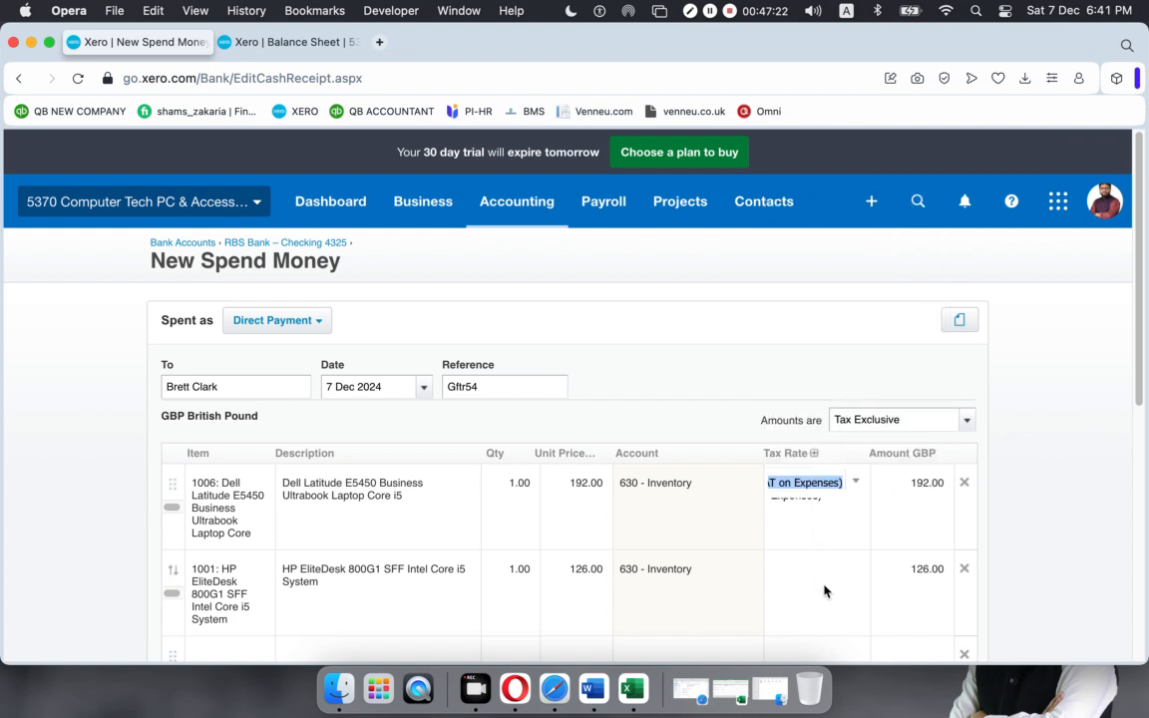
pyautogui.click(828, 584)
pyautogui.click(855, 567)
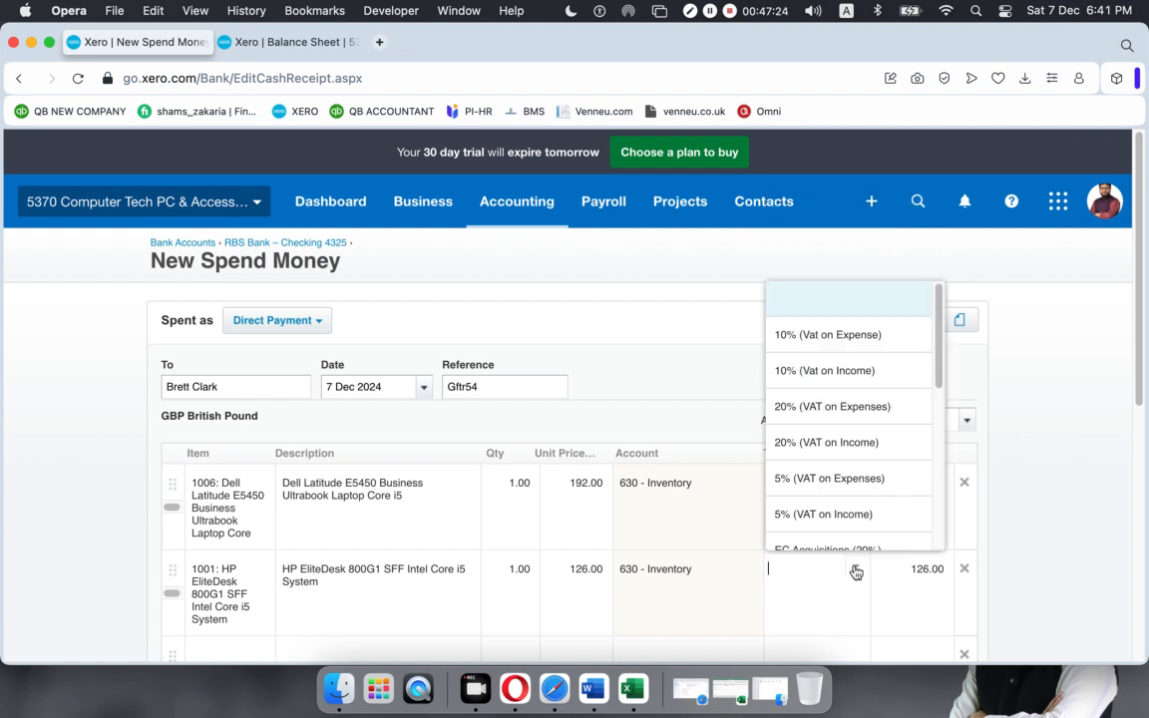
pyautogui.click(843, 495)
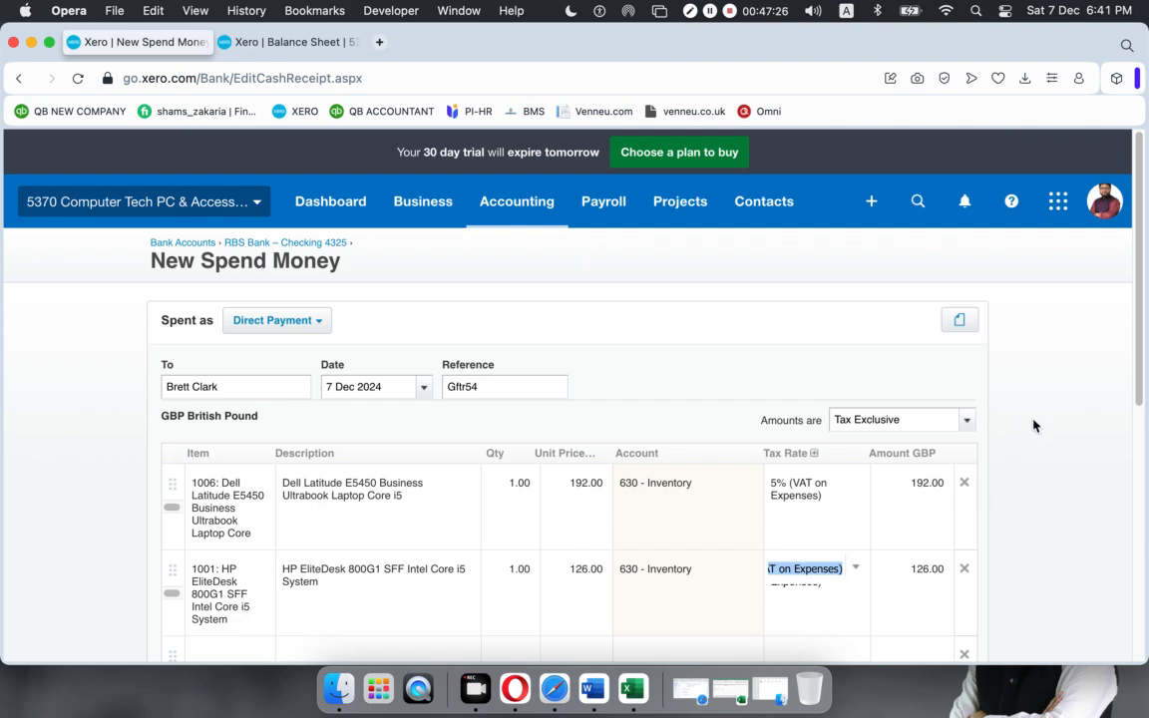
pyautogui.click(1056, 426)
# - Review the spend money transaction's item lines, subtotal, VAT and total
pyautogui.scroll(-8, 1057, 426)
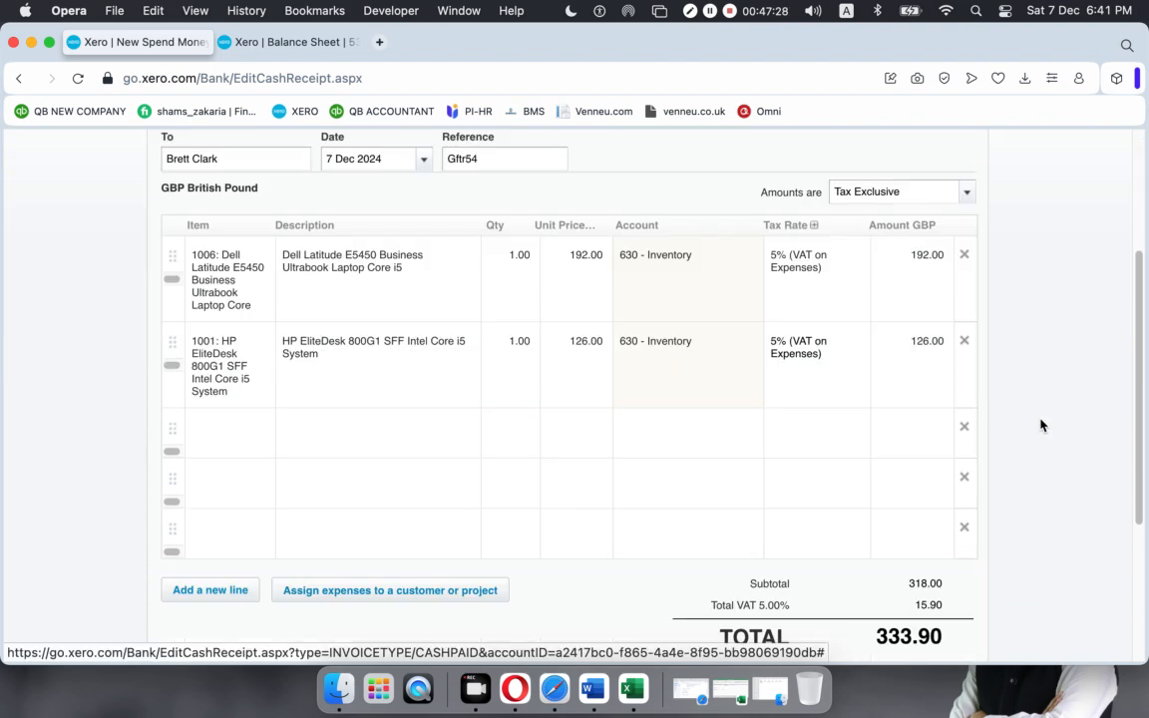
pyautogui.scroll(1, 1037, 426)
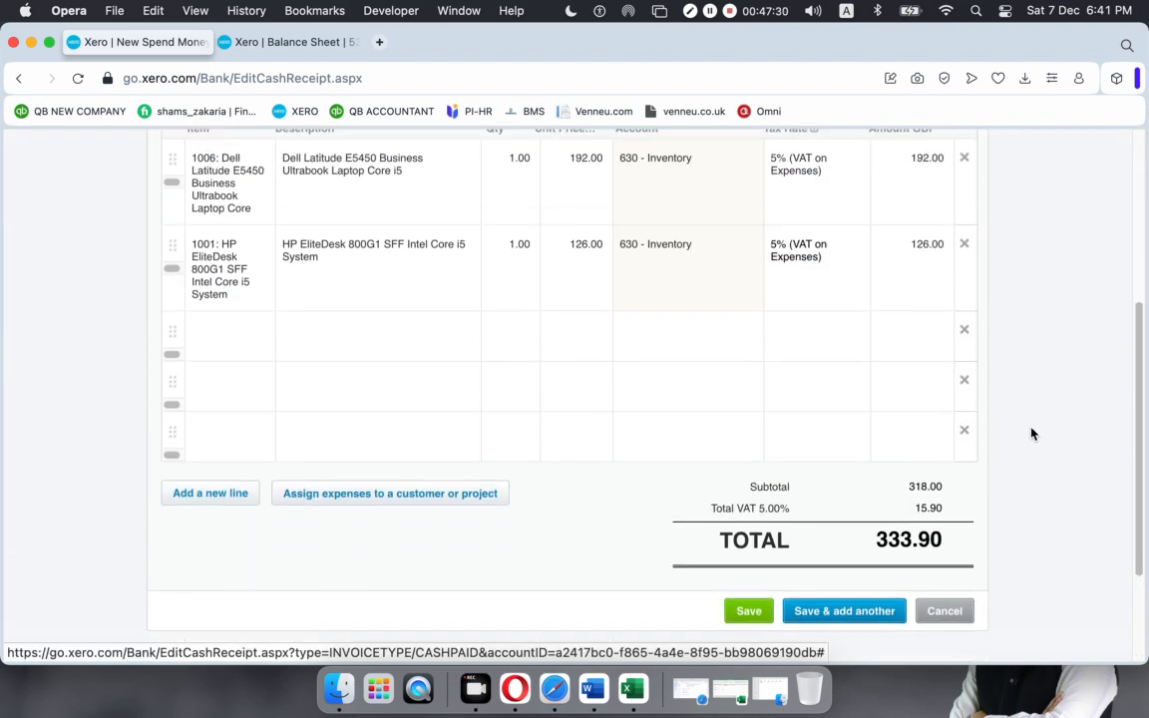
pyautogui.scroll(1, 1033, 433)
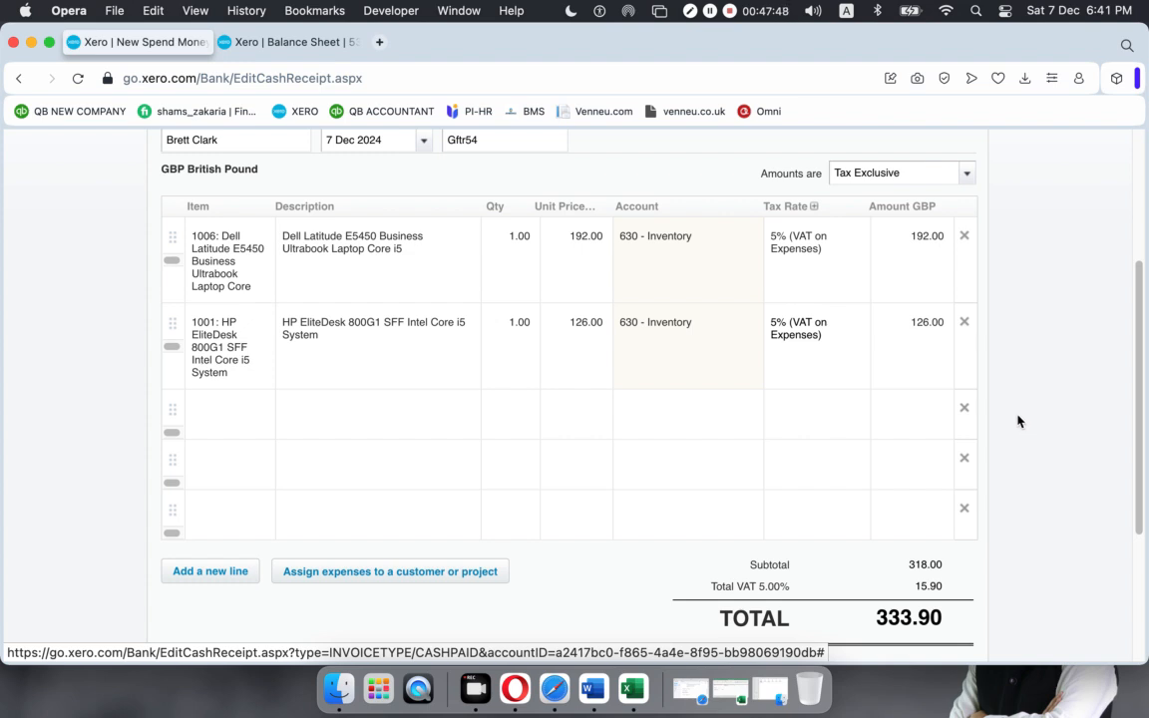
pyautogui.scroll(-5, 1019, 419)
pyautogui.moveTo(873, 401); pyautogui.dragTo(957, 403)
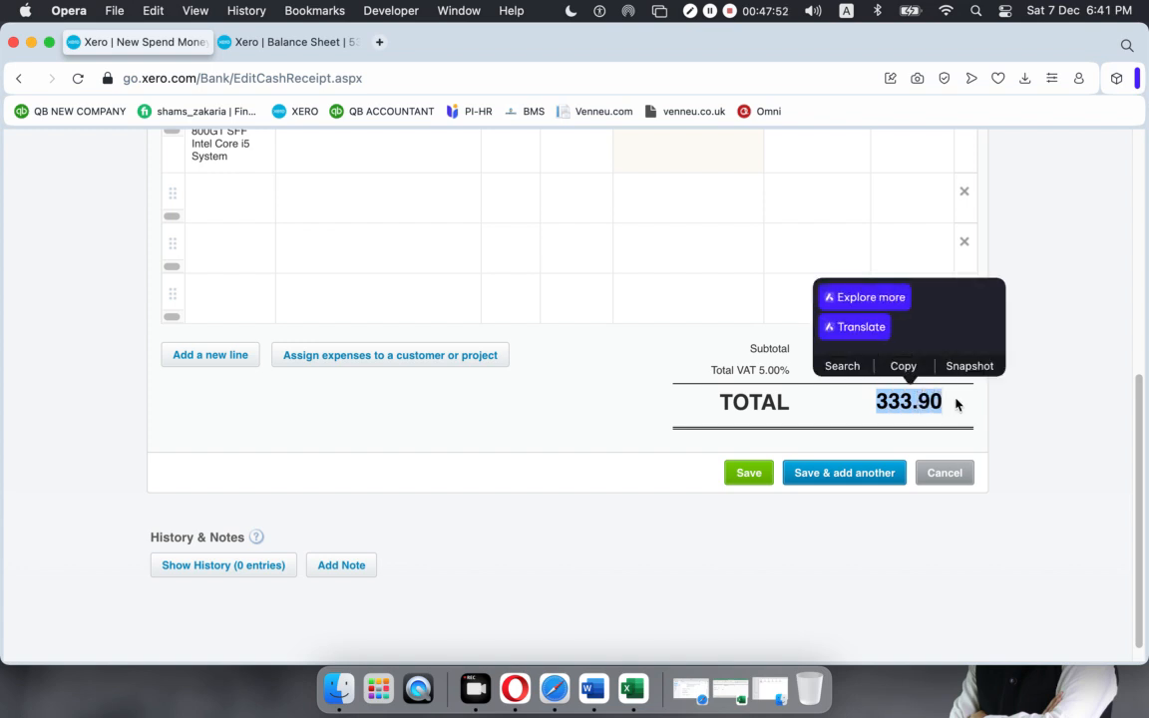
pyautogui.click(919, 397)
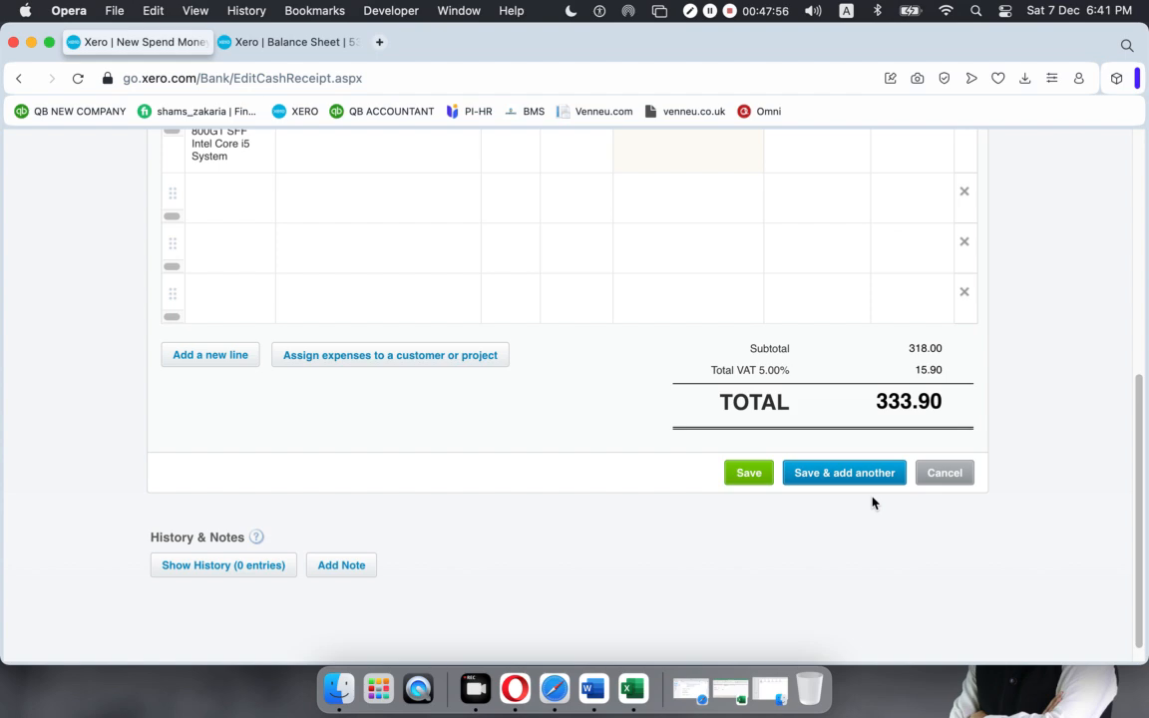
pyautogui.click(738, 477)
pyautogui.scroll(-5, 788, 485)
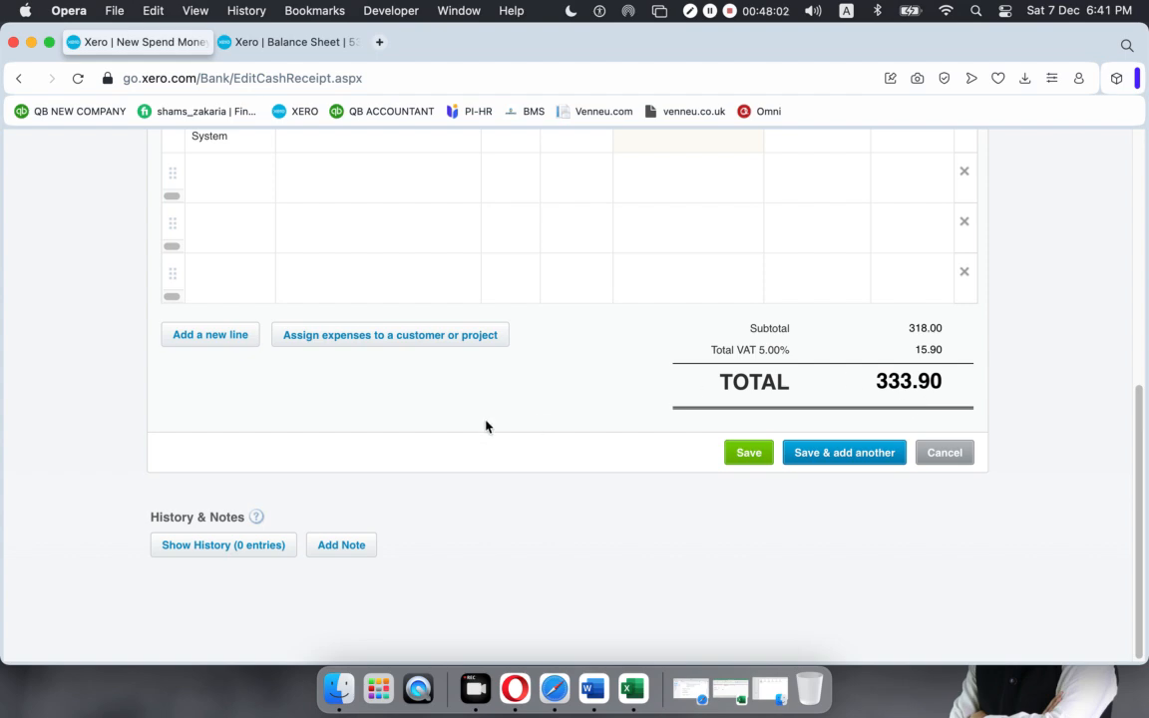
pyautogui.scroll(5, 488, 426)
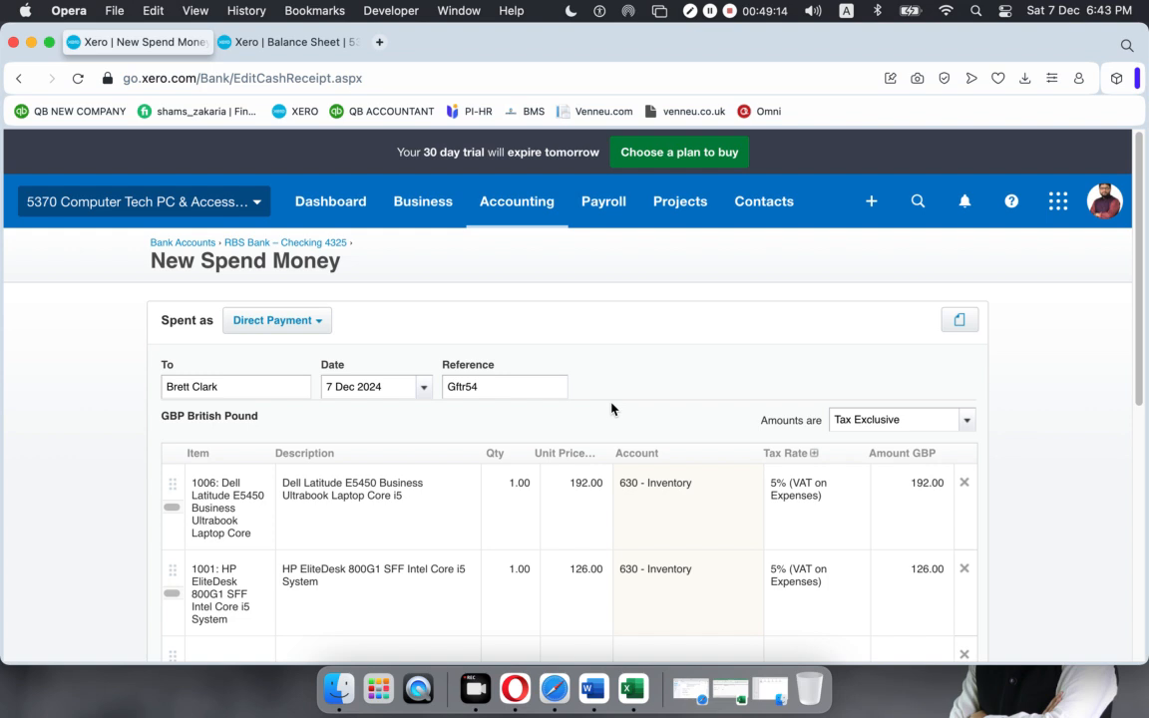
pyautogui.scroll(-5, 805, 417)
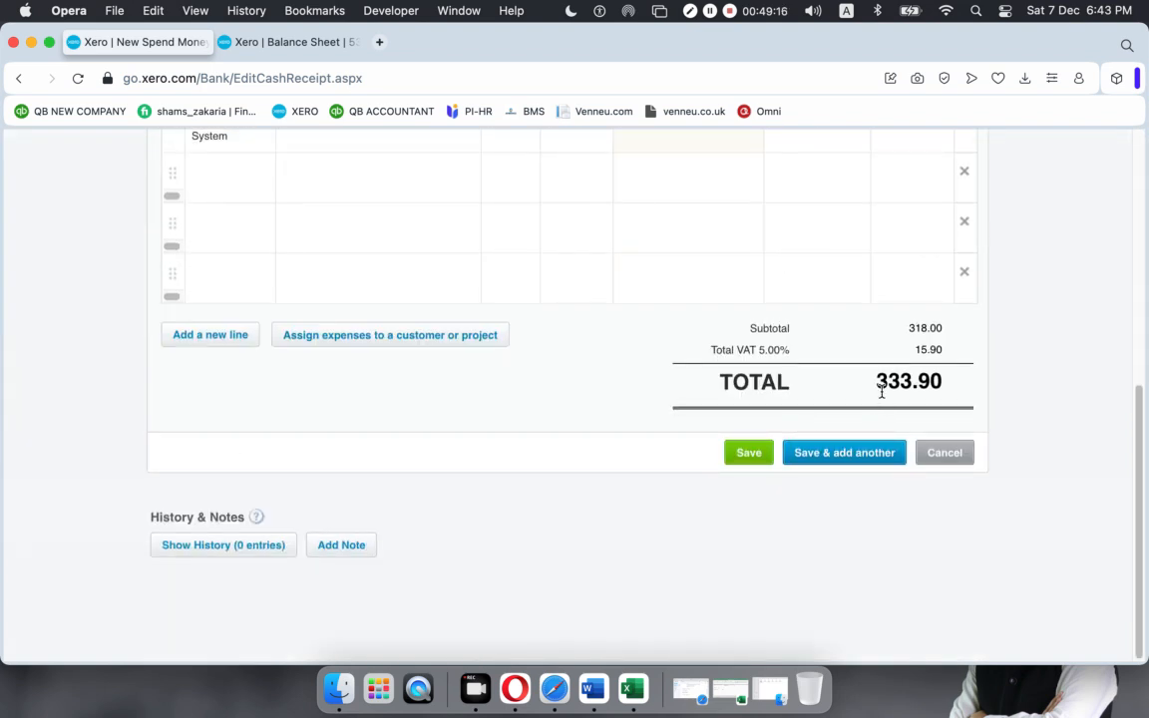
pyautogui.scroll(2, 798, 444)
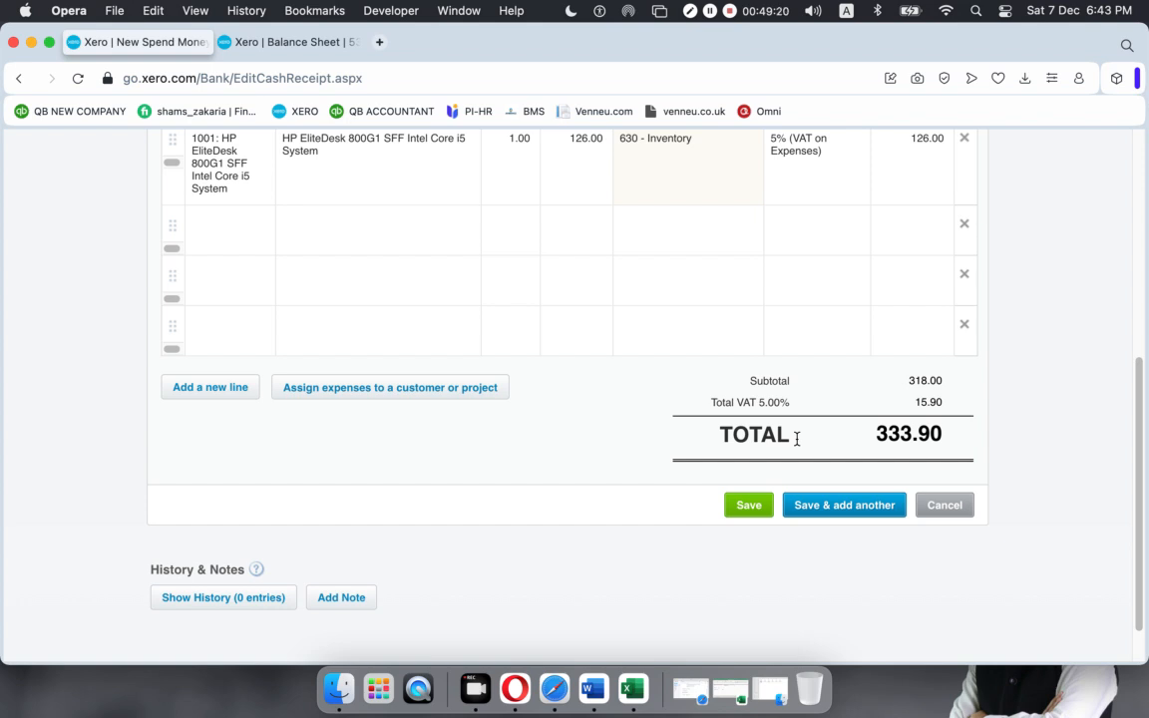
# - Compare the amounts of both item lines with the subtotal, VAT and total of the spend money transaction
pyautogui.scroll(5, 797, 439)
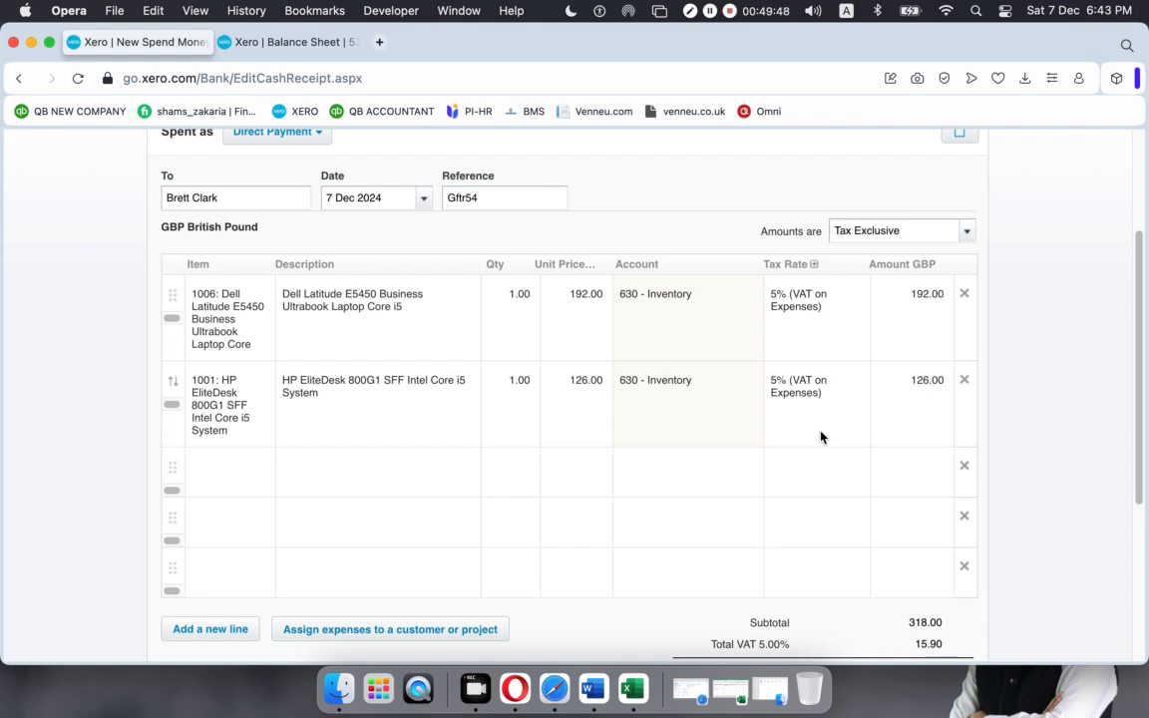
pyautogui.scroll(-2, 821, 437)
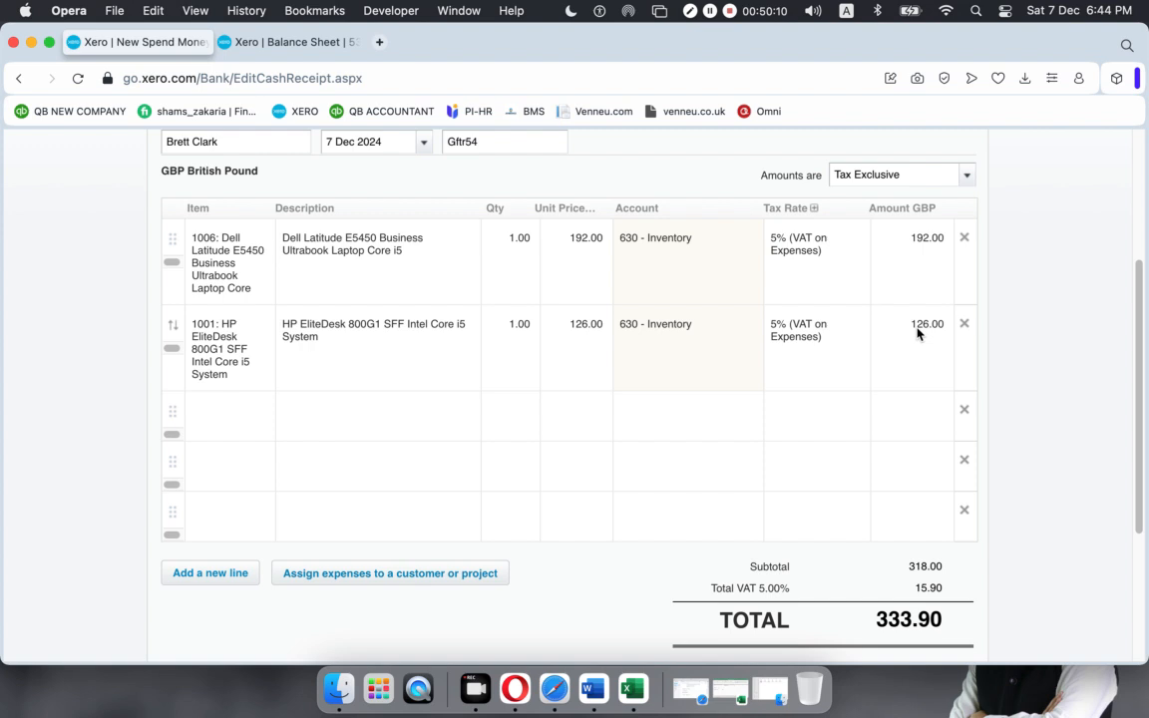
pyautogui.moveTo(908, 243); pyautogui.dragTo(943, 239)
pyautogui.click(1081, 332)
pyautogui.moveTo(684, 323)
pyautogui.scroll(-5, 946, 333)
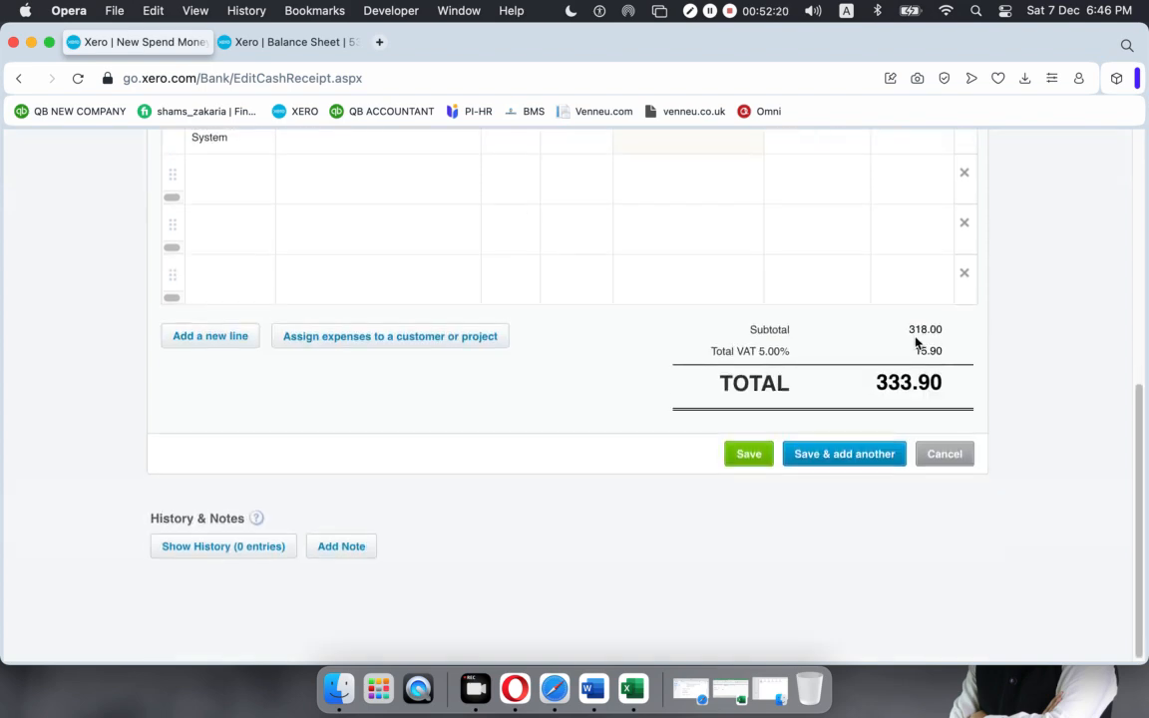
pyautogui.scroll(10, 914, 341)
pyautogui.scroll(-10, 912, 341)
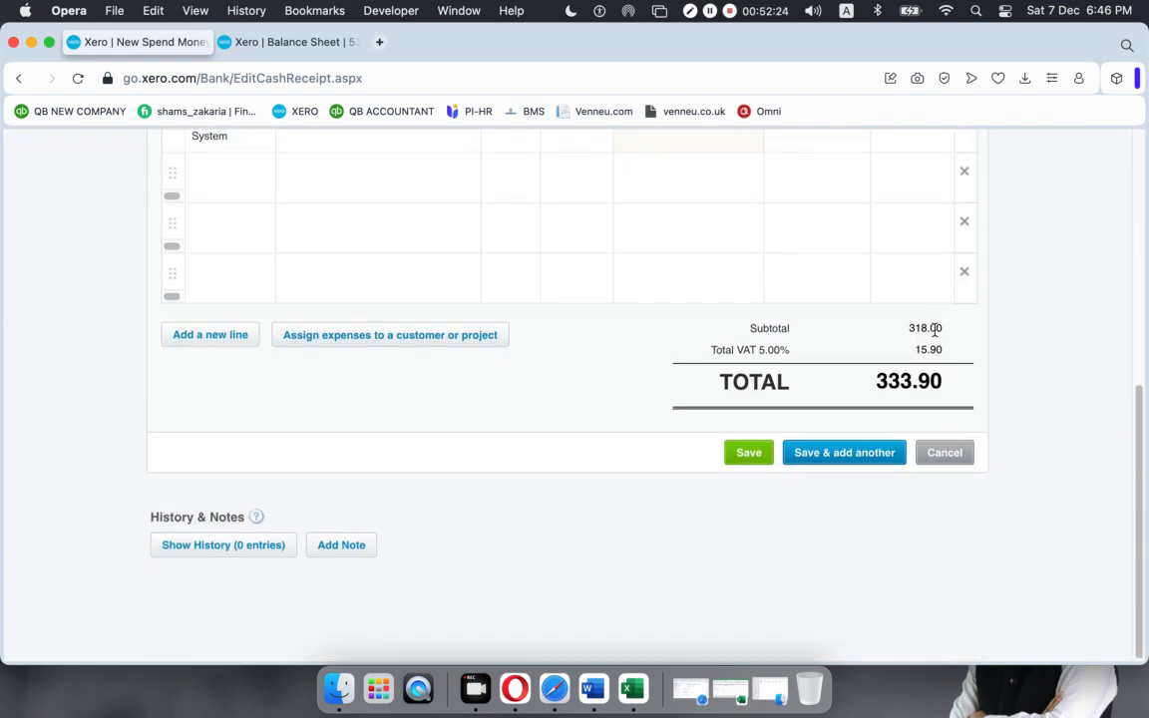
pyautogui.scroll(10, 933, 331)
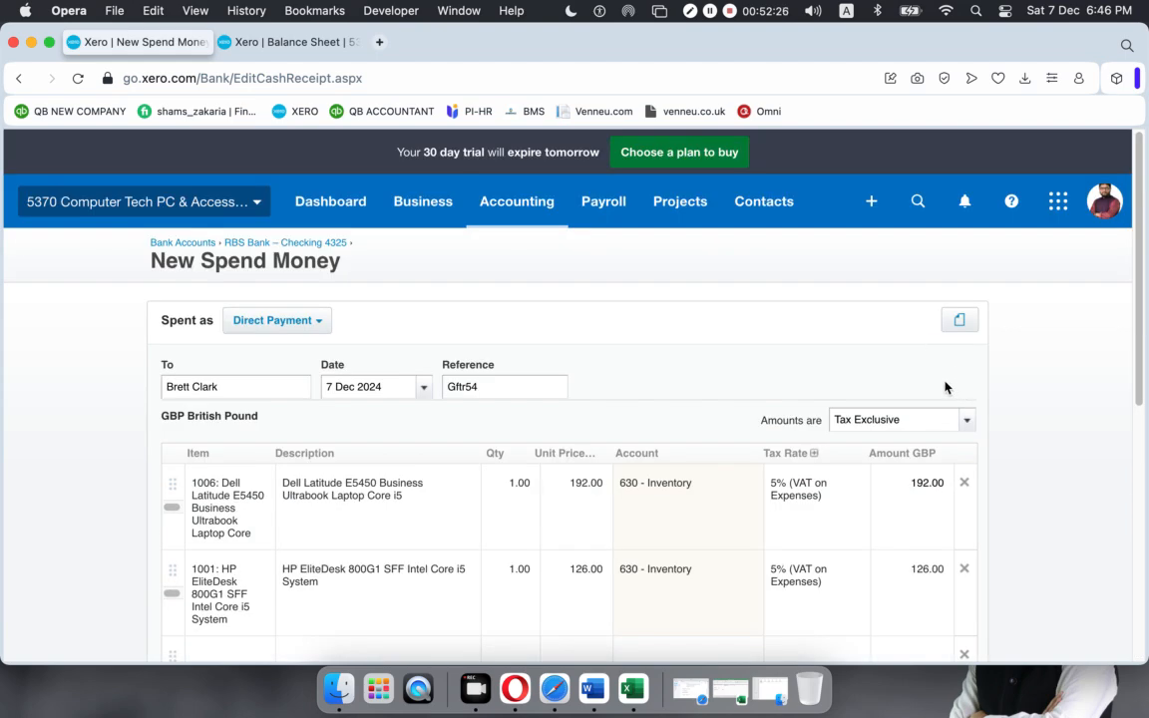
# - Save the direct payment for the two inventory items
pyautogui.scroll(-3, 953, 394)
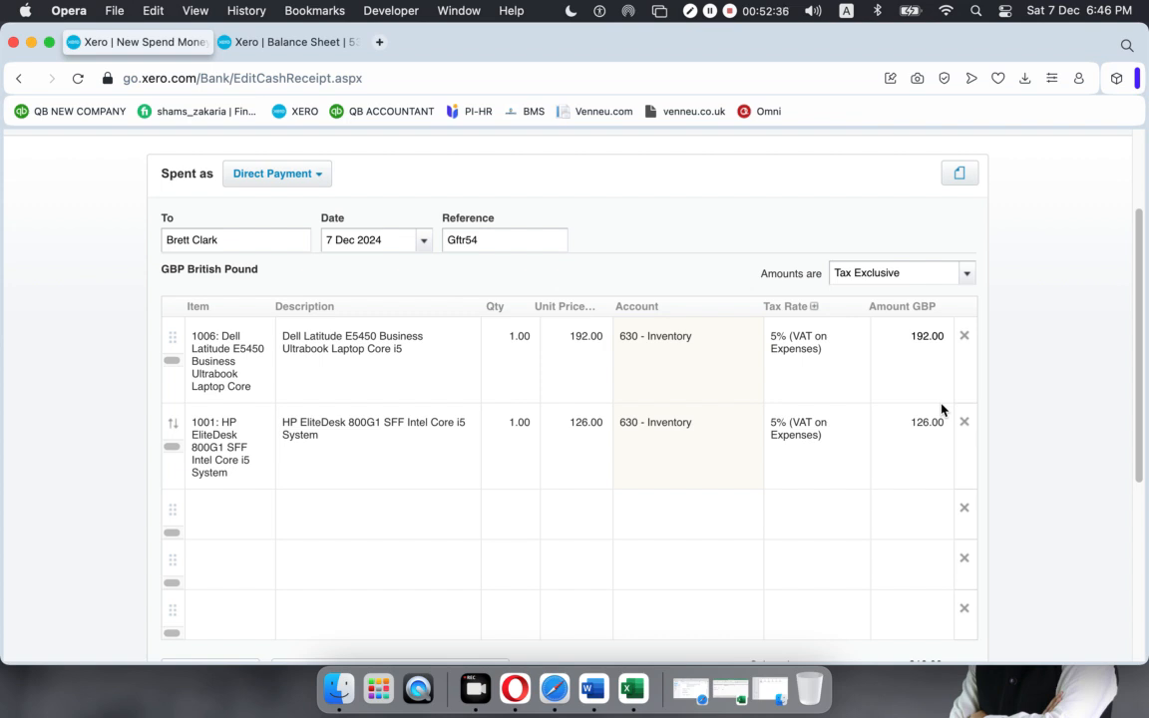
pyautogui.scroll(-5, 942, 405)
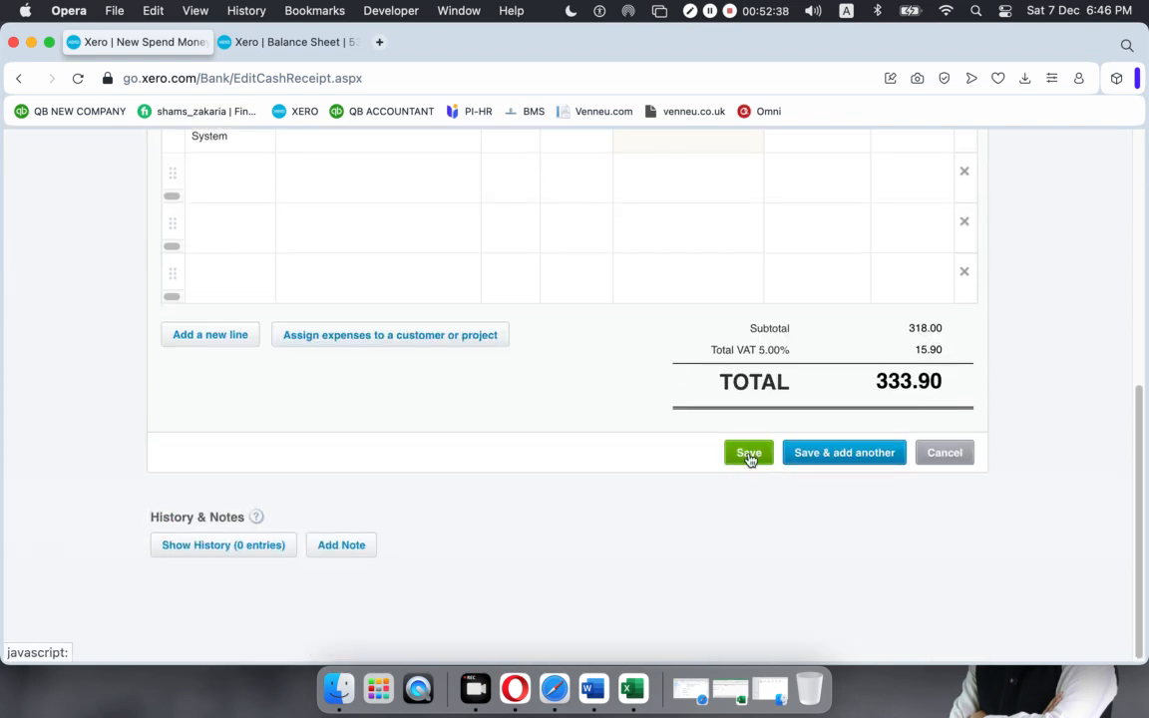
pyautogui.click(749, 454)
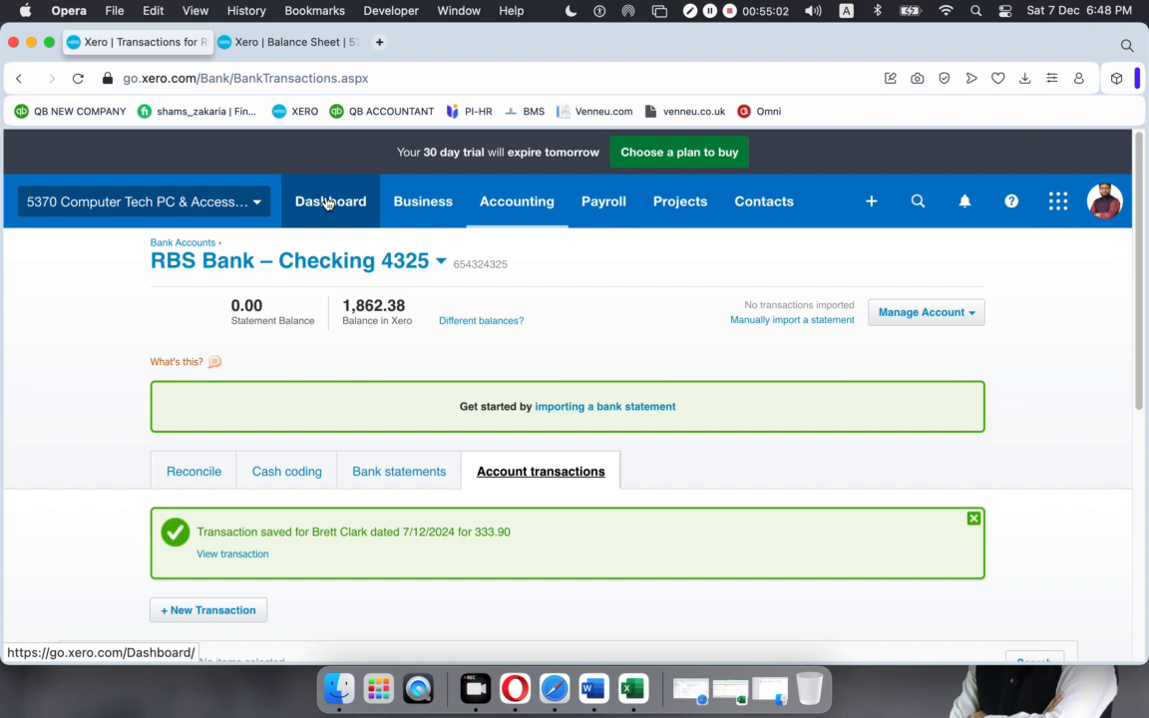
# - Open the chart of accounts from the advanced accounting settings and start adding a bank account without a bank feed
pyautogui.click(542, 204)
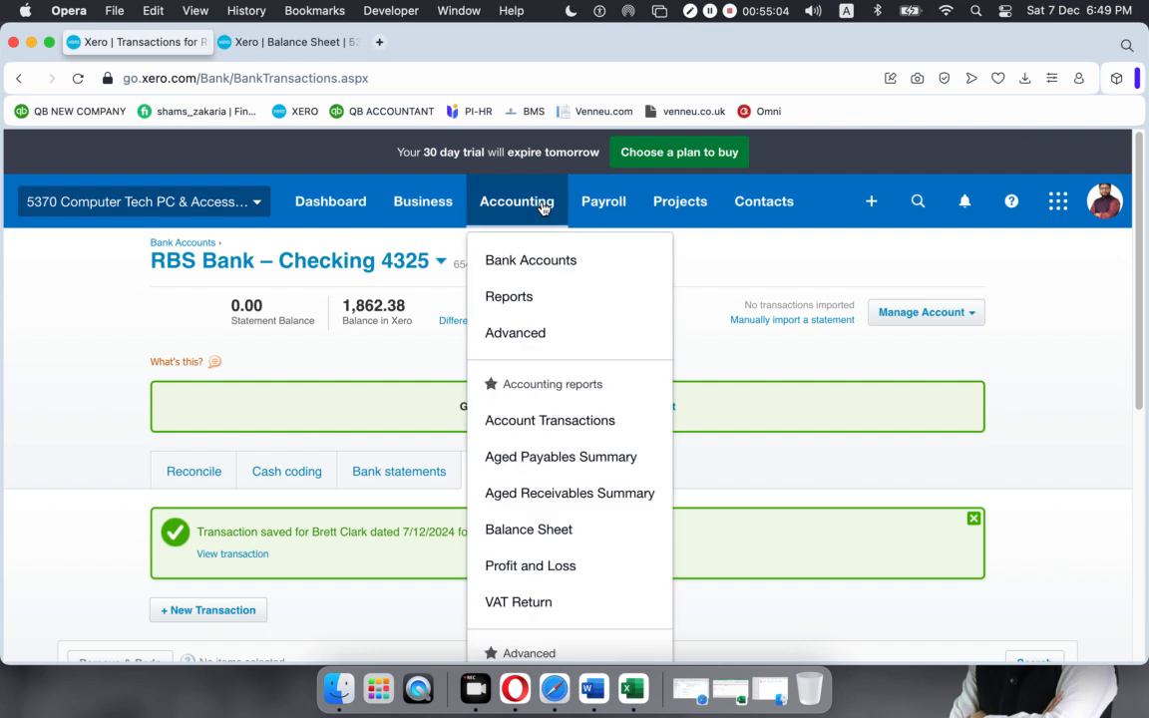
pyautogui.click(521, 332)
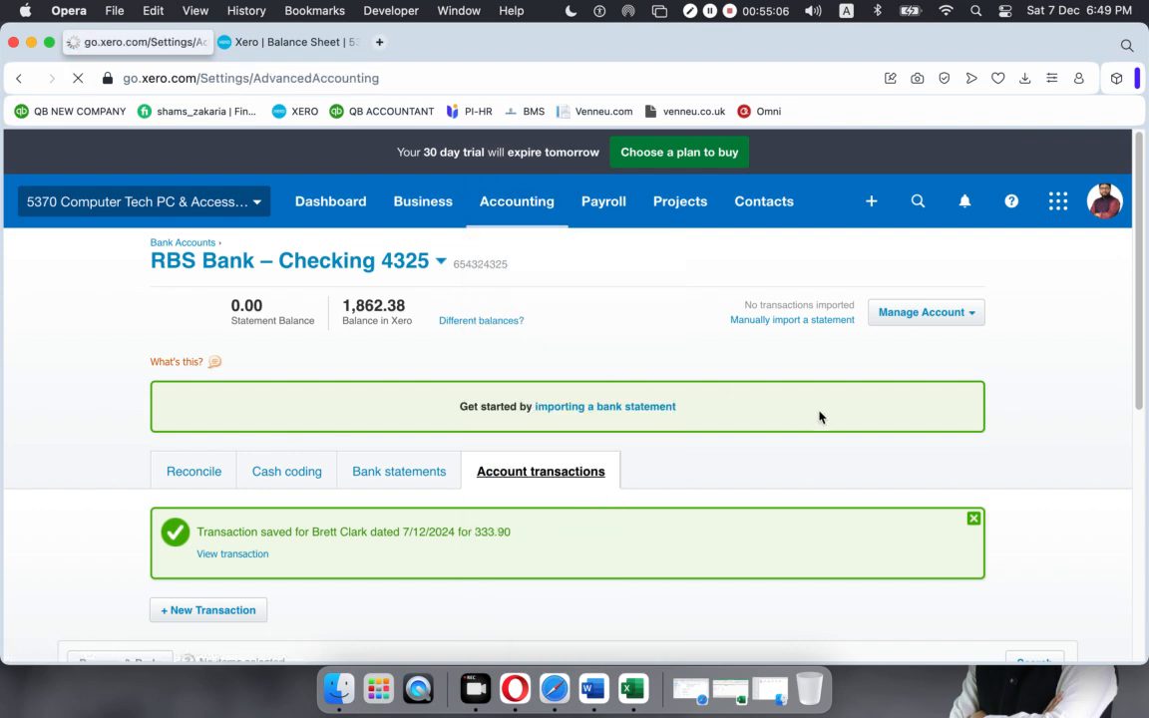
pyautogui.click(684, 413)
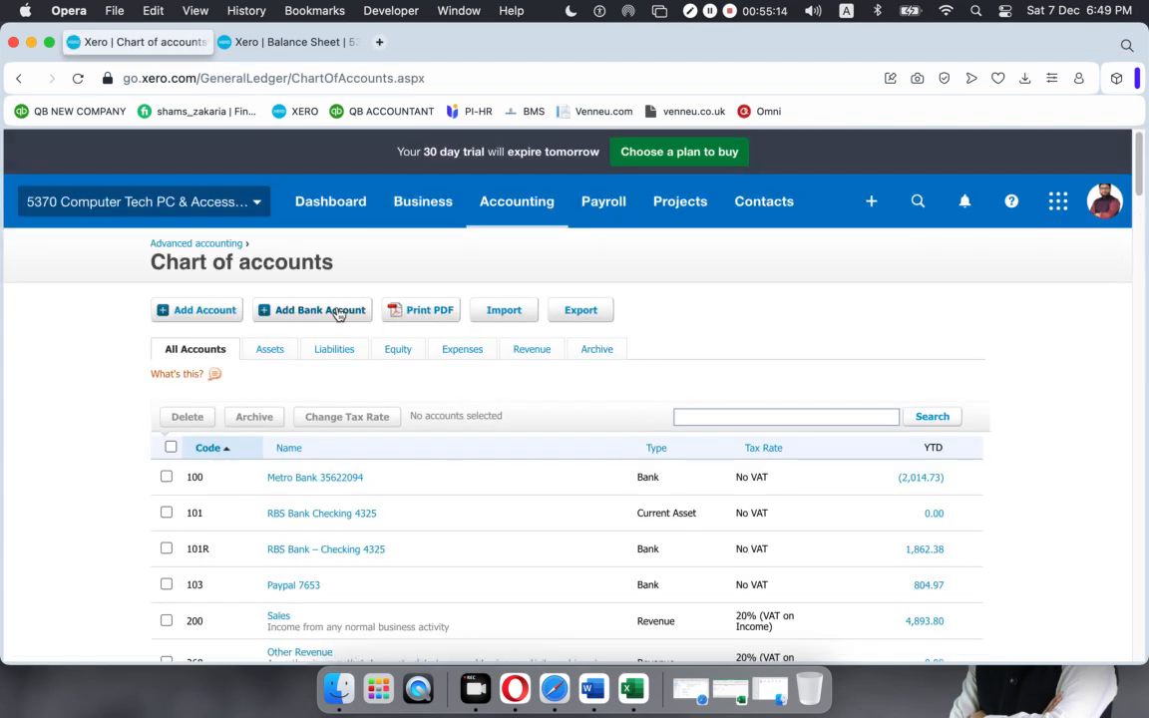
pyautogui.click(339, 312)
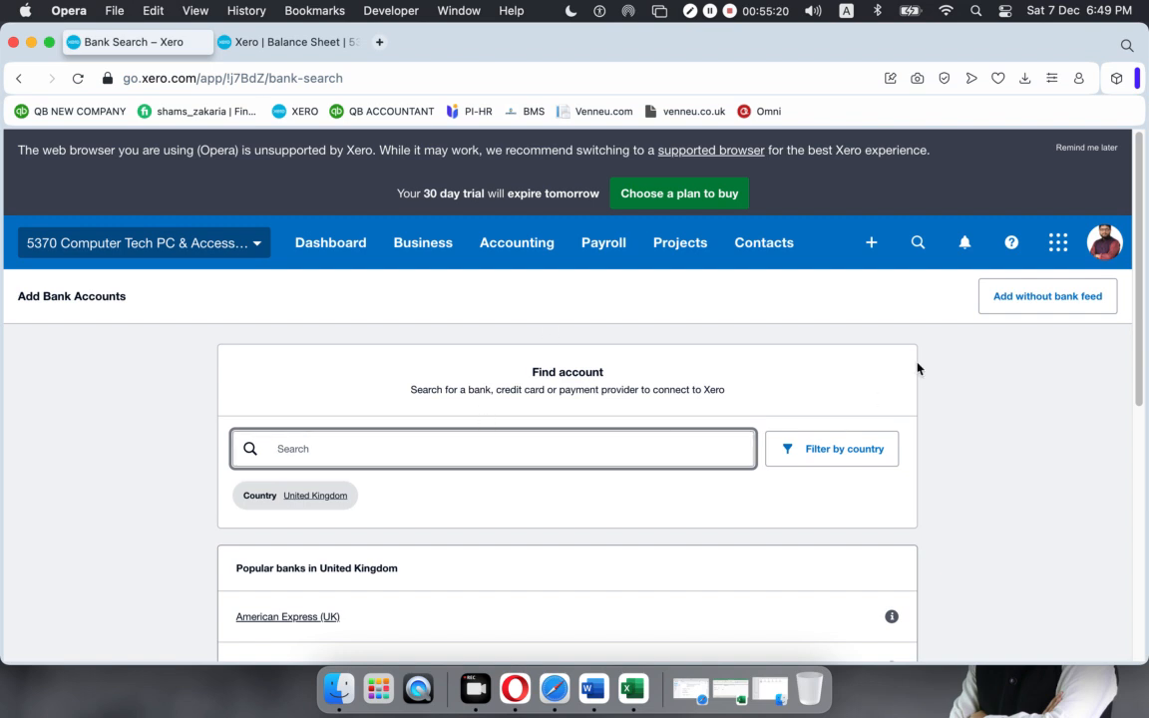
pyautogui.click(1018, 298)
pyautogui.click(679, 499)
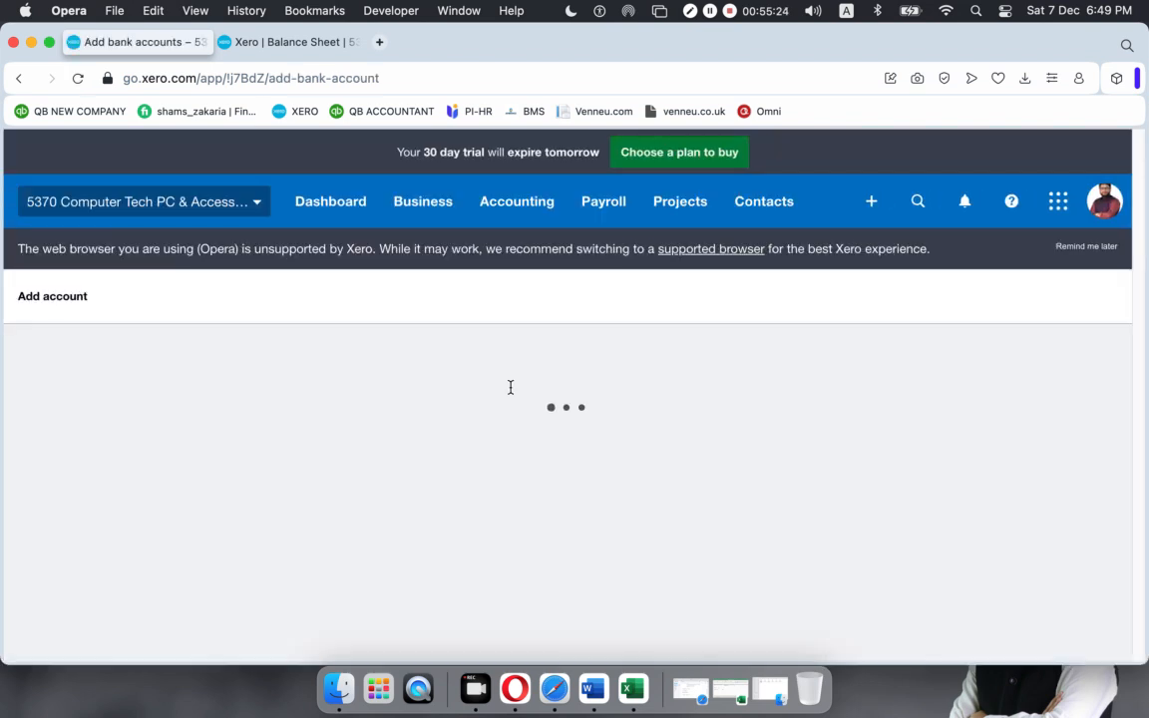
# - Enter Cash On Hand as the bank name and Cash on hand 001 as the account name
pyautogui.click(479, 553)
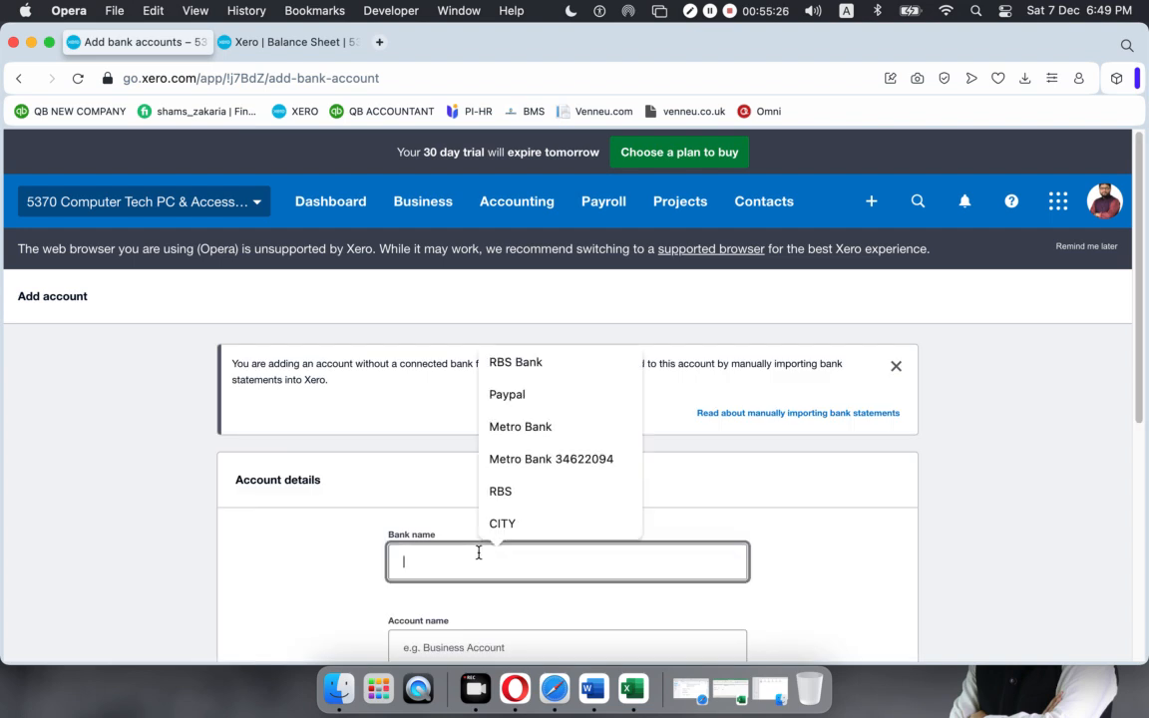
pyautogui.write('Cash ')
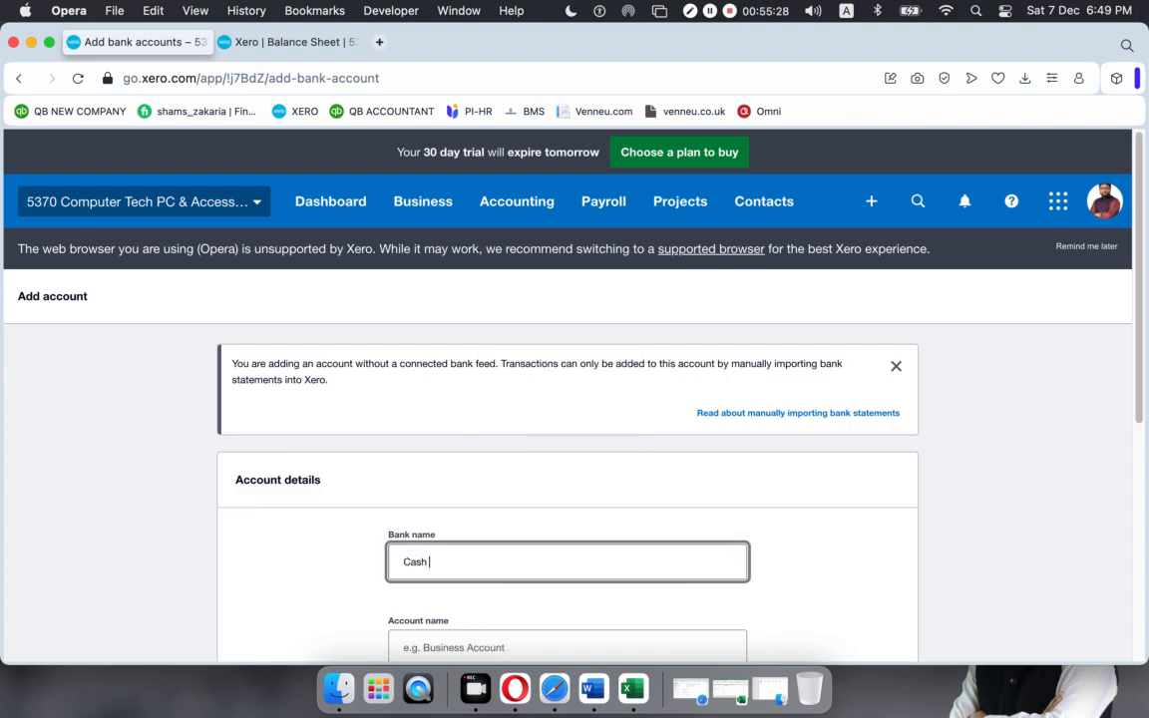
pyautogui.write('On Hand')
pyautogui.scroll(-5, 509, 505)
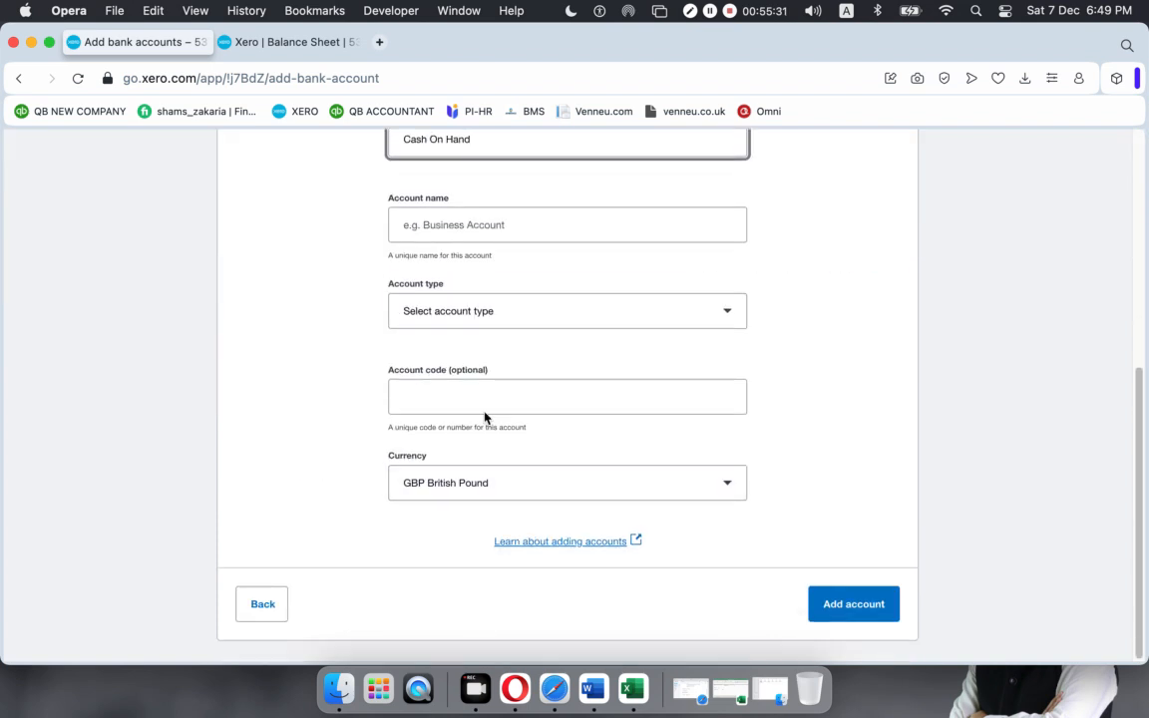
pyautogui.click(469, 229)
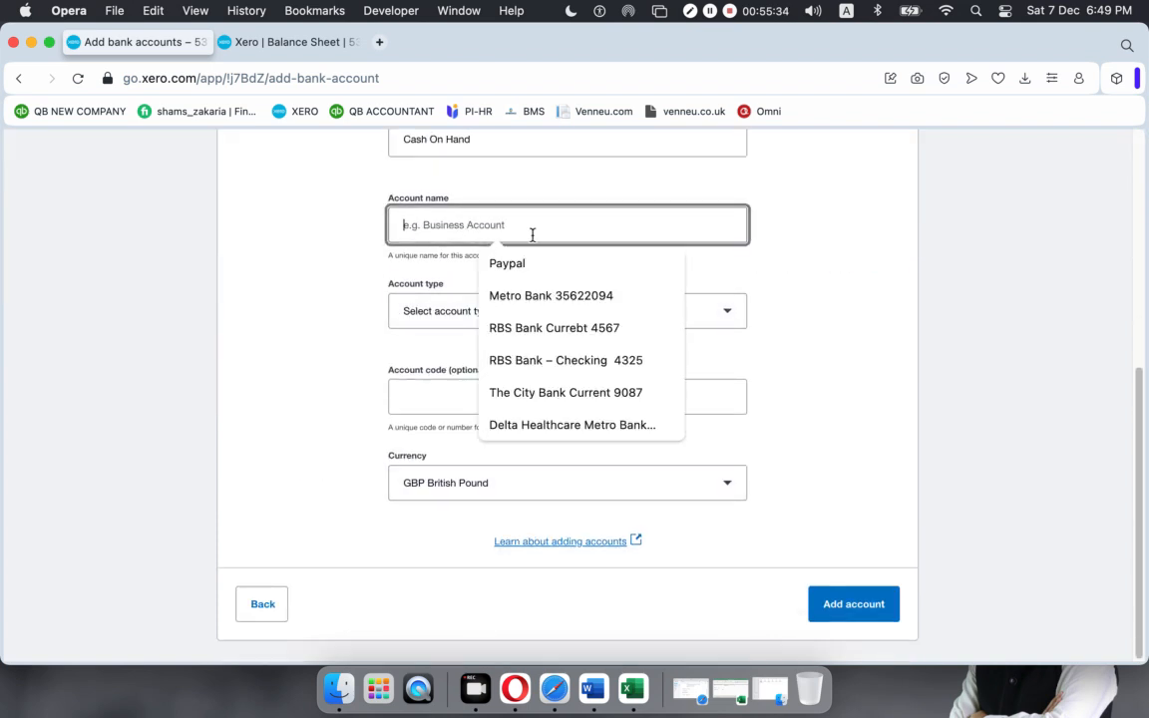
pyautogui.write('Cash on h')
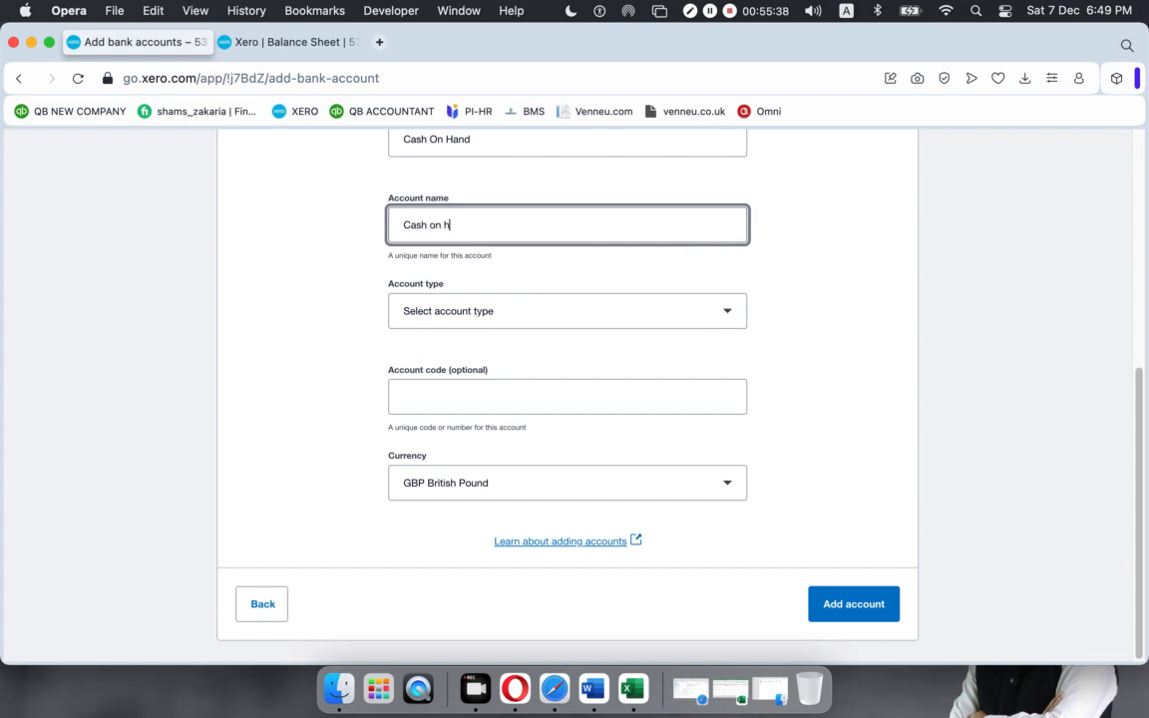
pyautogui.write('and 001')
# - Set the account type to Other, fill in the account number and enter 104 as the account code
pyautogui.click(545, 314)
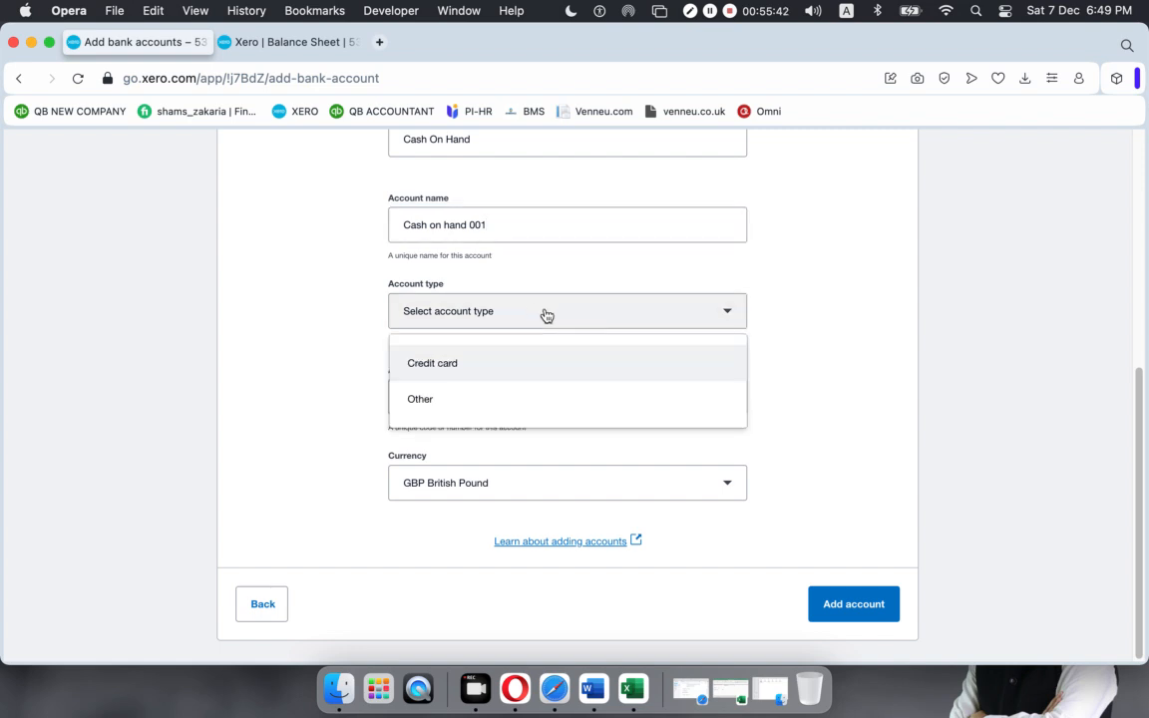
pyautogui.click(470, 400)
pyautogui.click(543, 394)
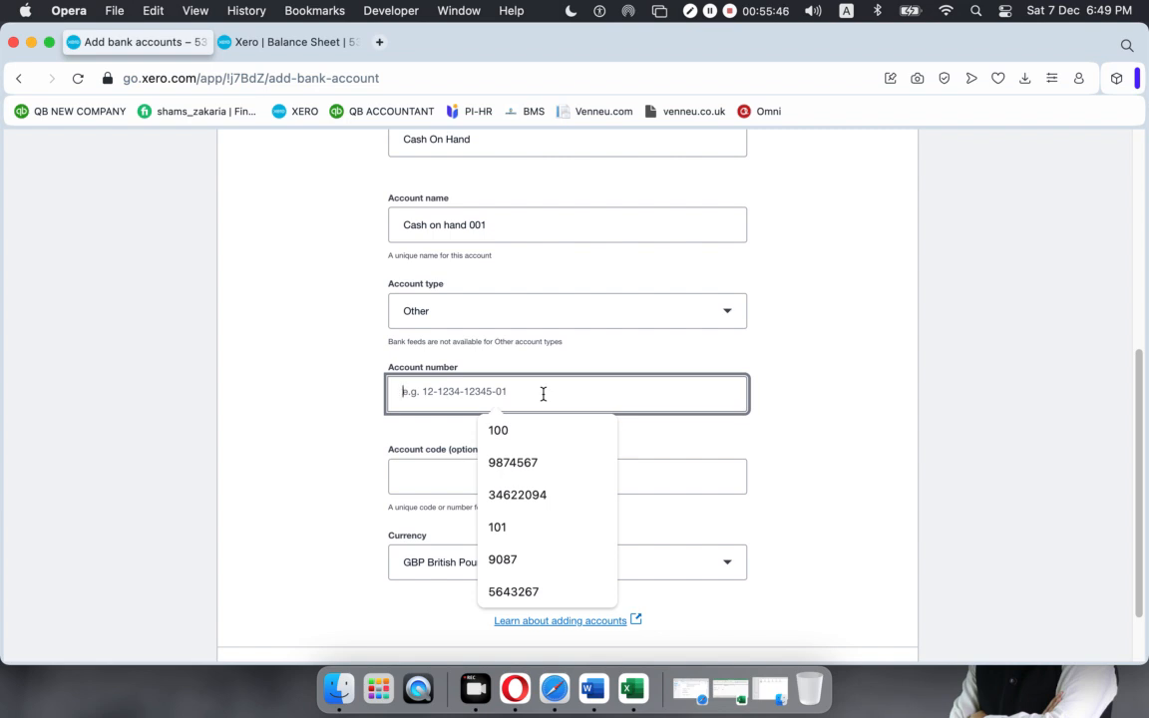
pyautogui.write('1')
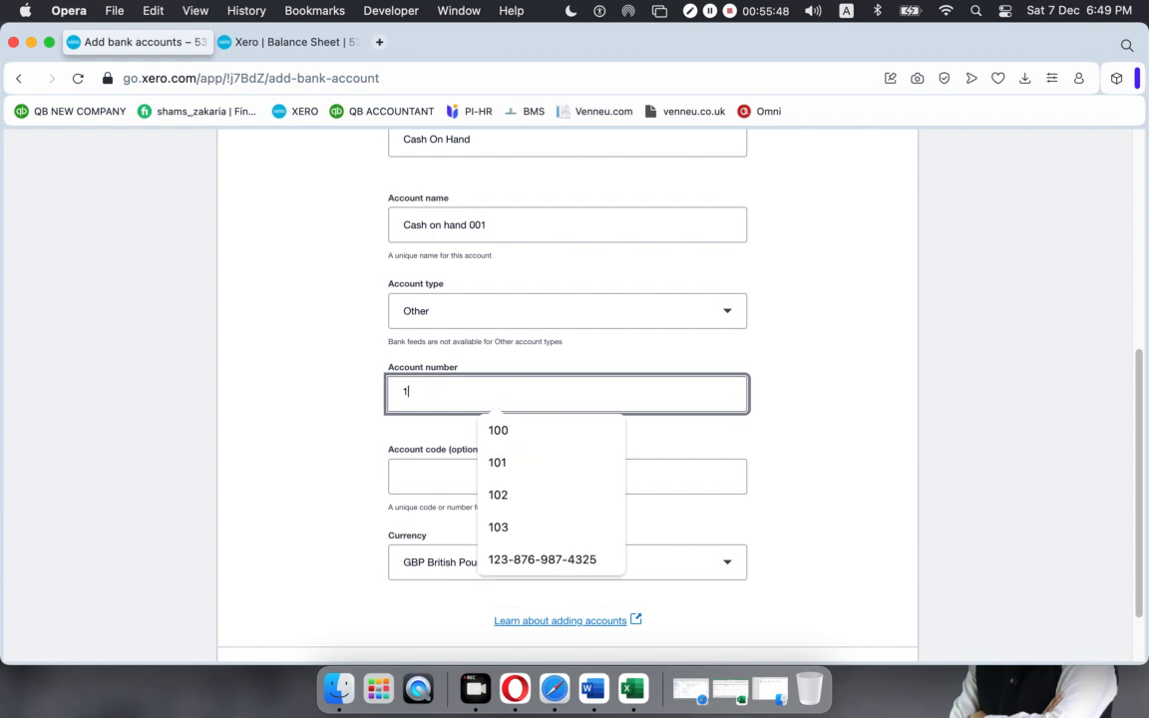
pyautogui.write('04')
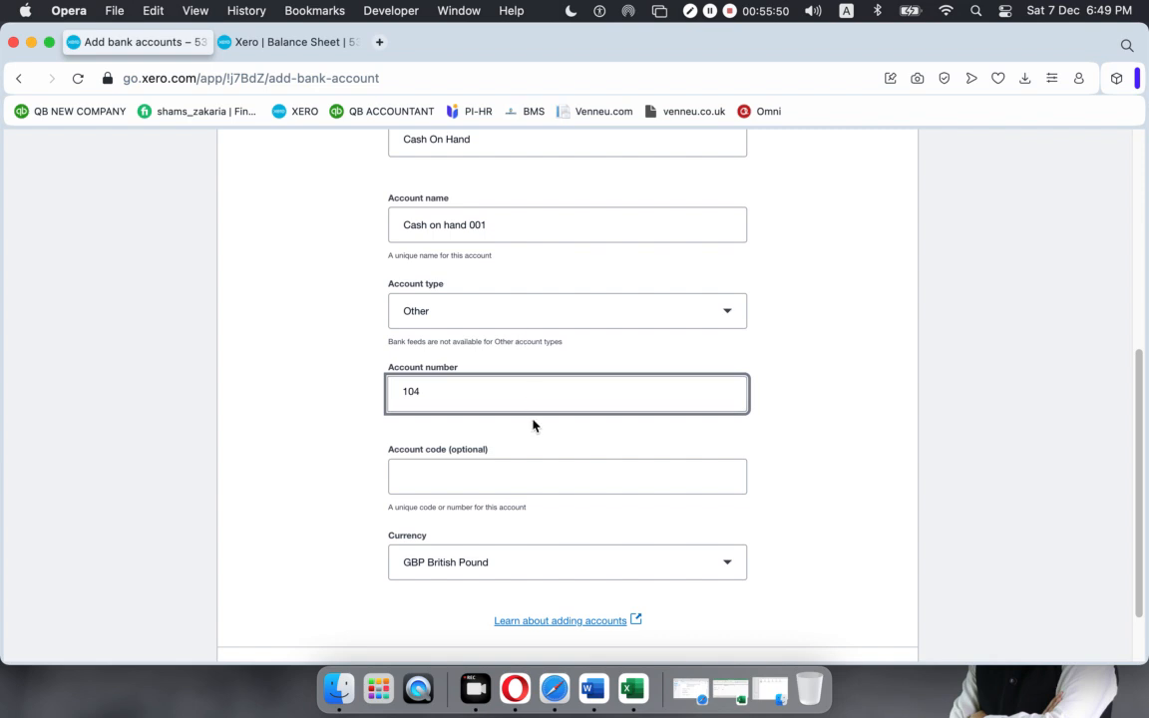
pyautogui.click(496, 471)
pyautogui.write('104')
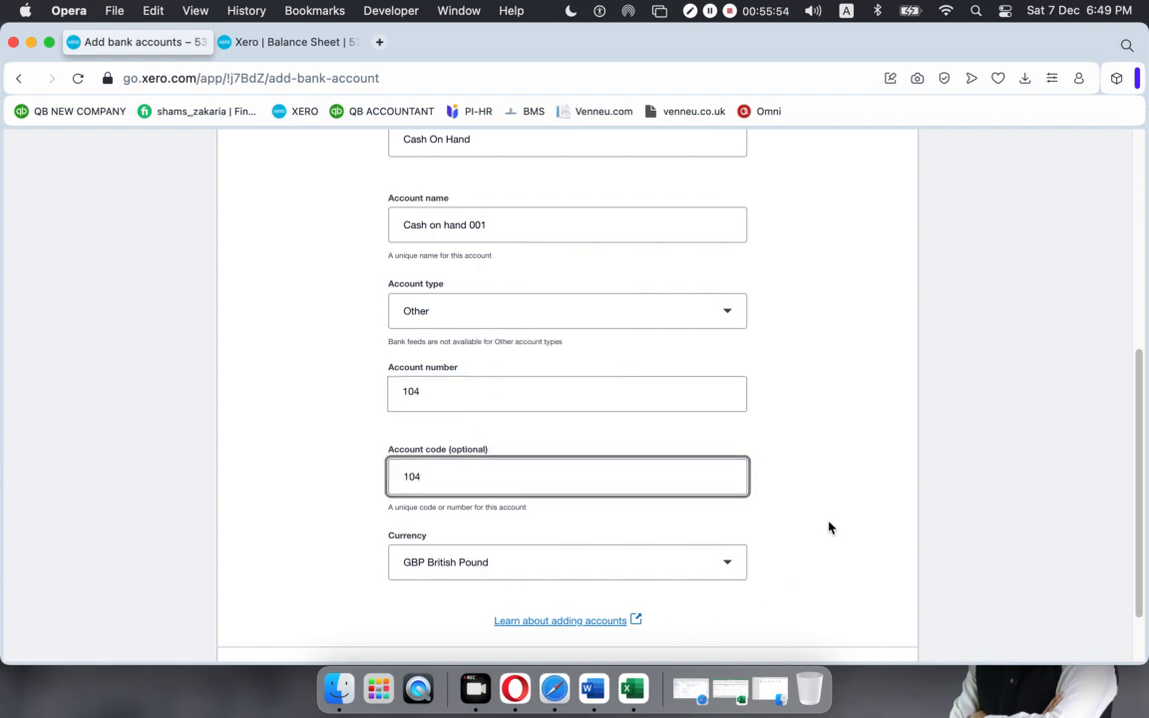
# - Keep Other as the account type and add the cash account to the chart of accounts
pyautogui.scroll(-2, 828, 525)
pyautogui.scroll(1, 830, 527)
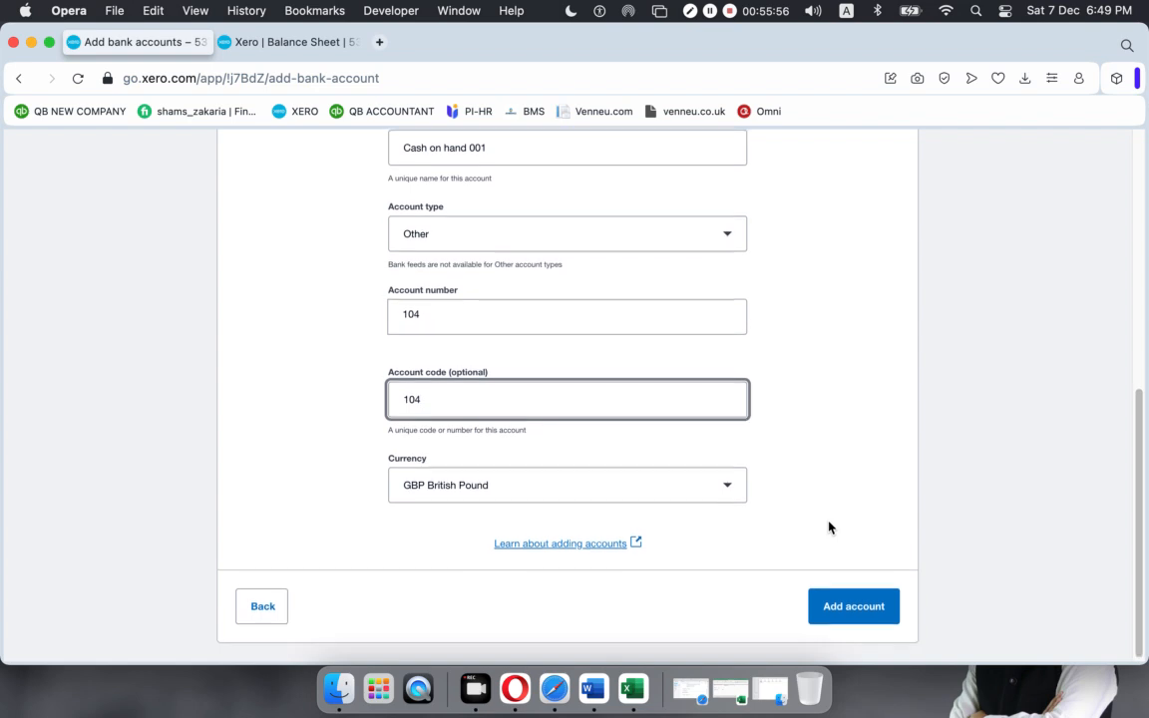
pyautogui.click(726, 233)
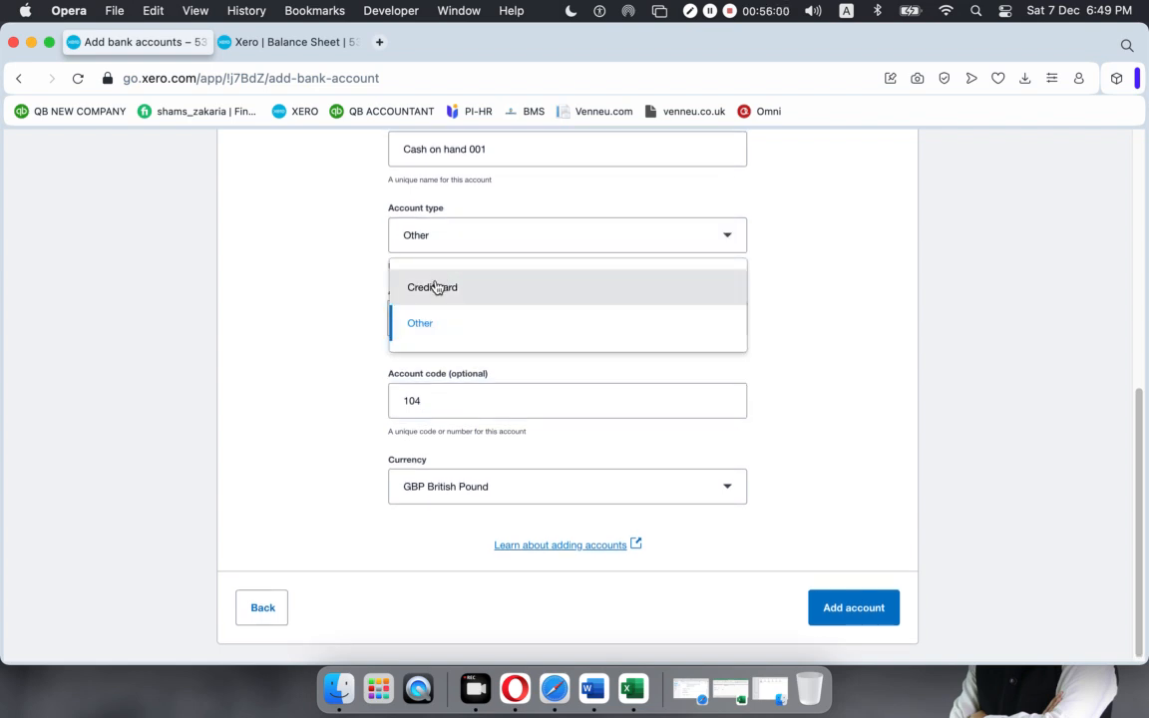
pyautogui.click(428, 323)
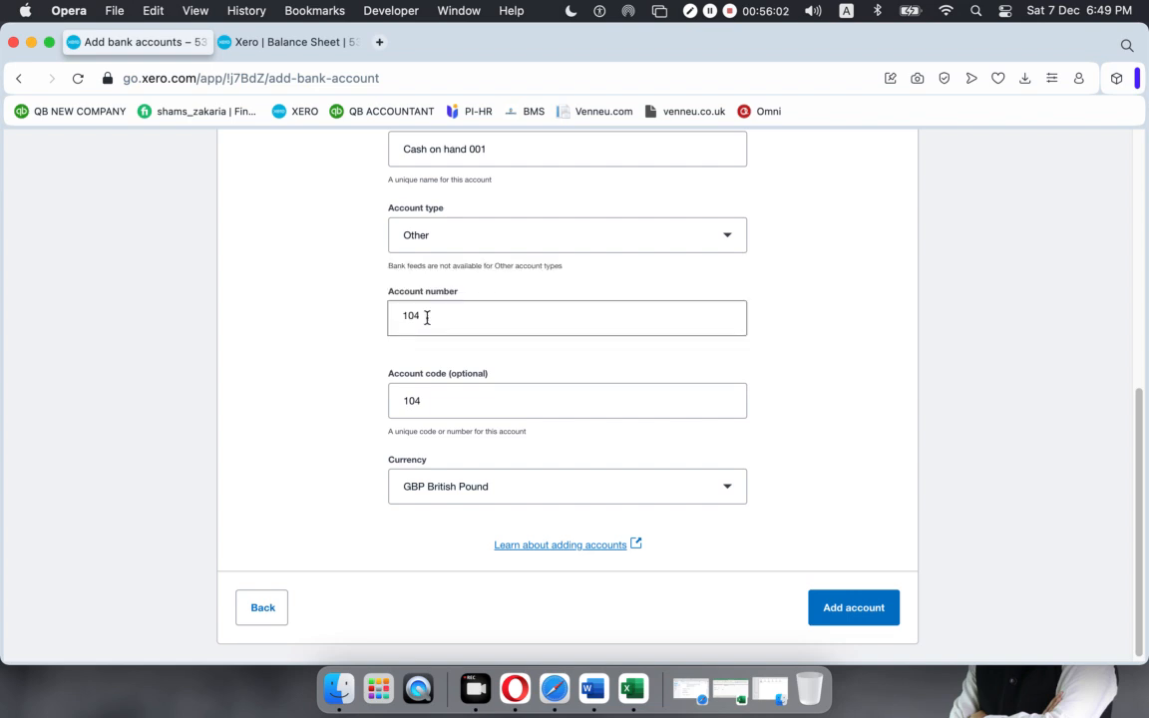
pyautogui.click(829, 611)
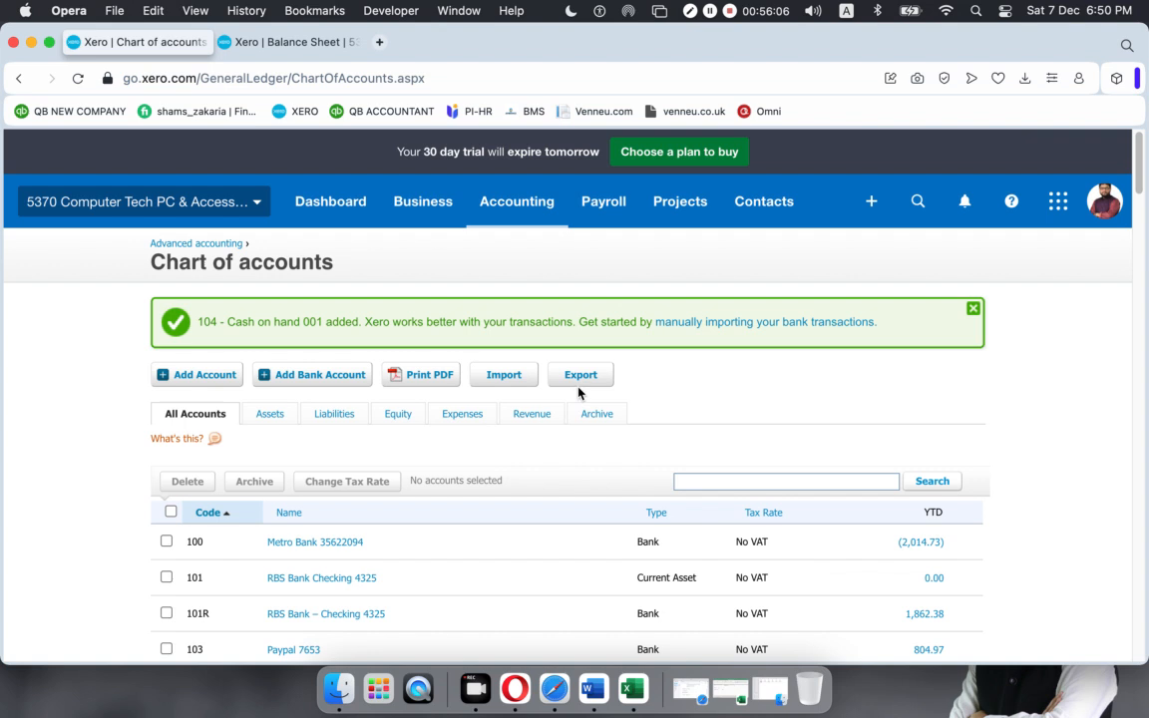
pyautogui.scroll(-3, 576, 395)
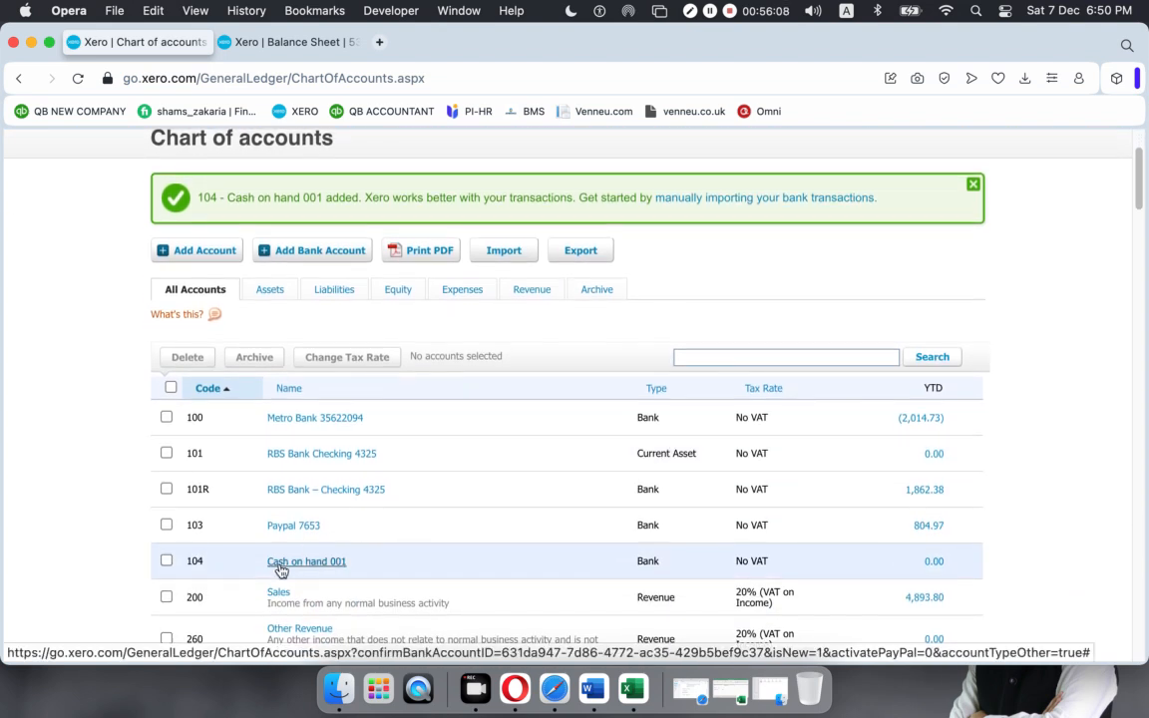
pyautogui.scroll(3, 516, 463)
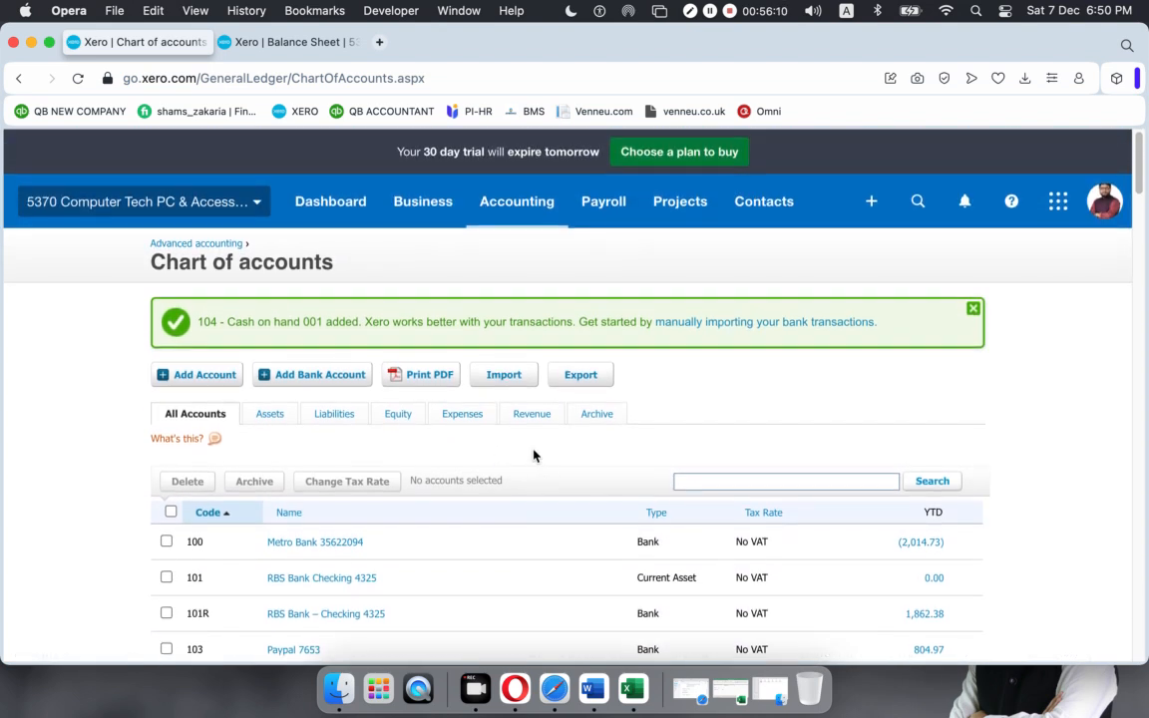
# - Open the purchases overview and start a new spend money payment from the Cash on hand 001 account
pyautogui.click(432, 205)
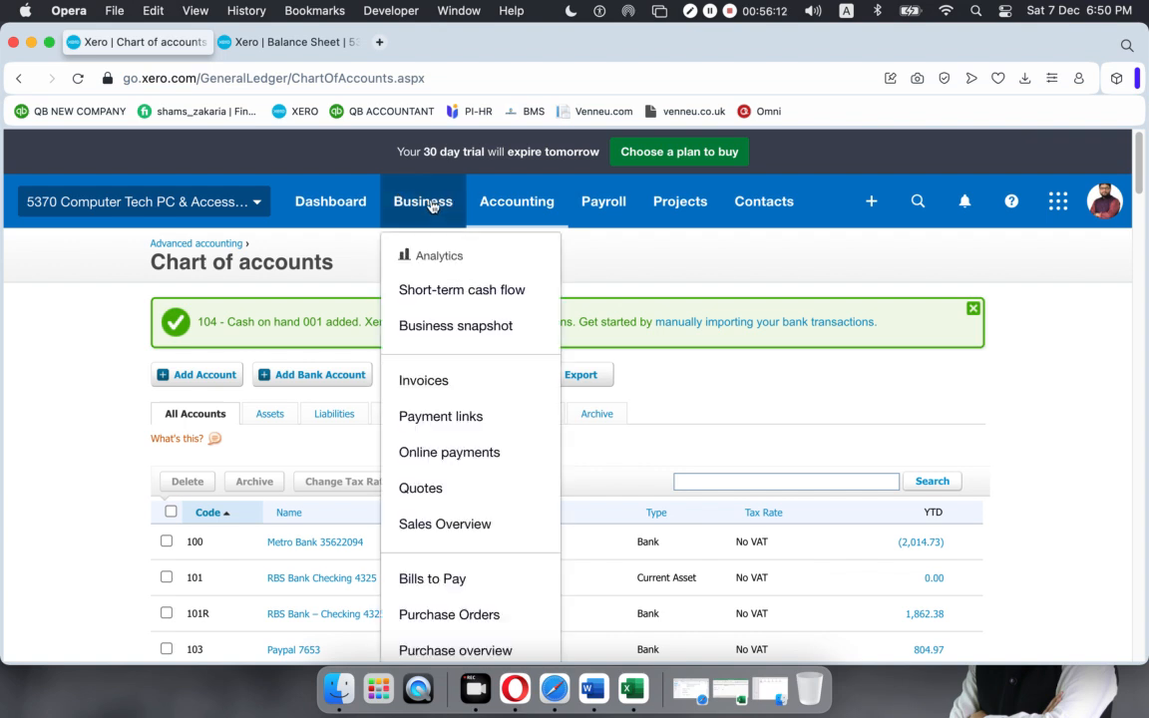
pyautogui.scroll(-2, 493, 529)
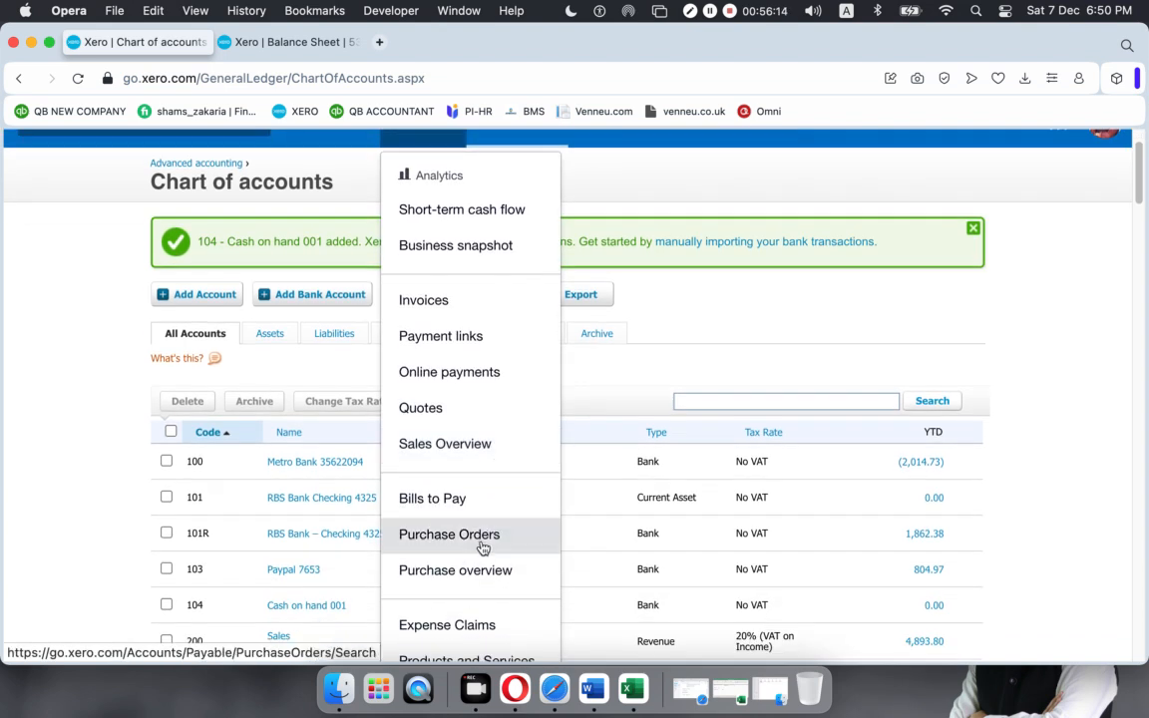
pyautogui.click(472, 570)
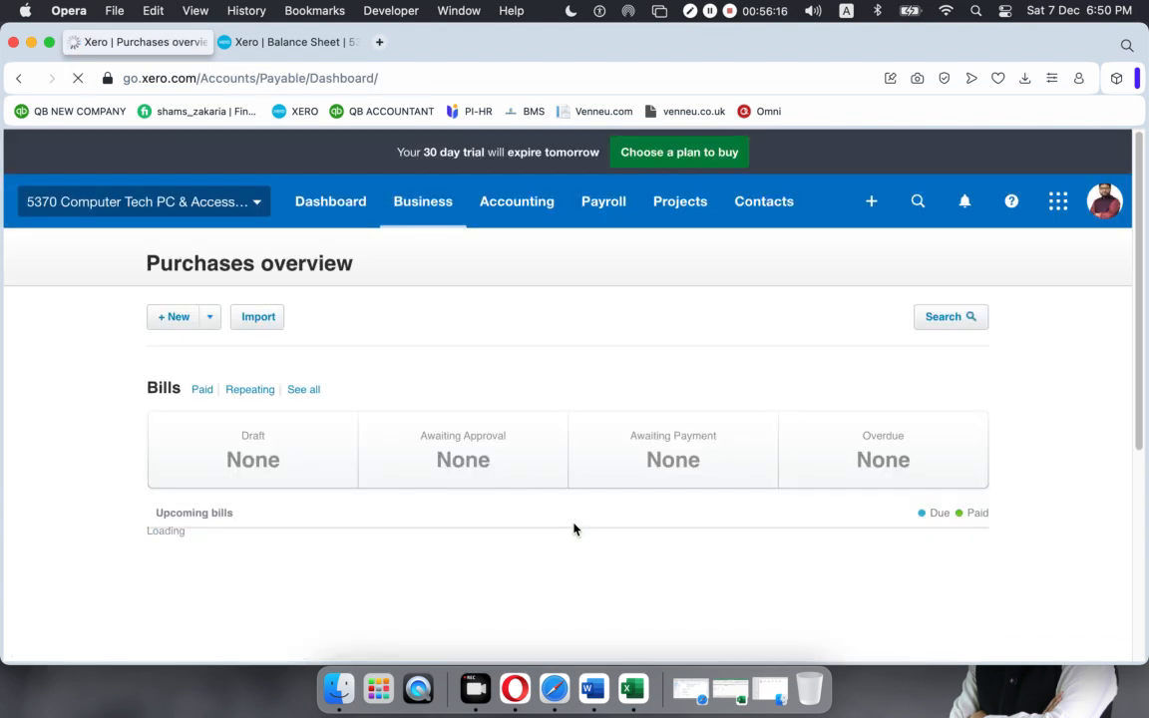
pyautogui.click(871, 200)
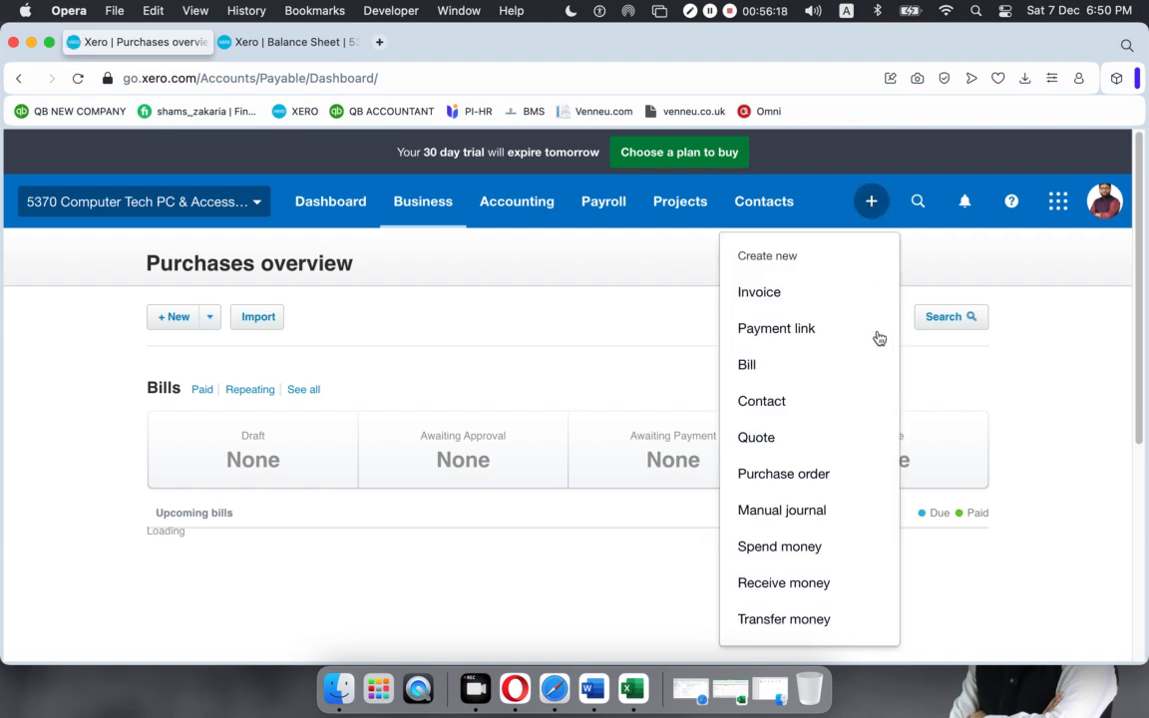
pyautogui.click(783, 549)
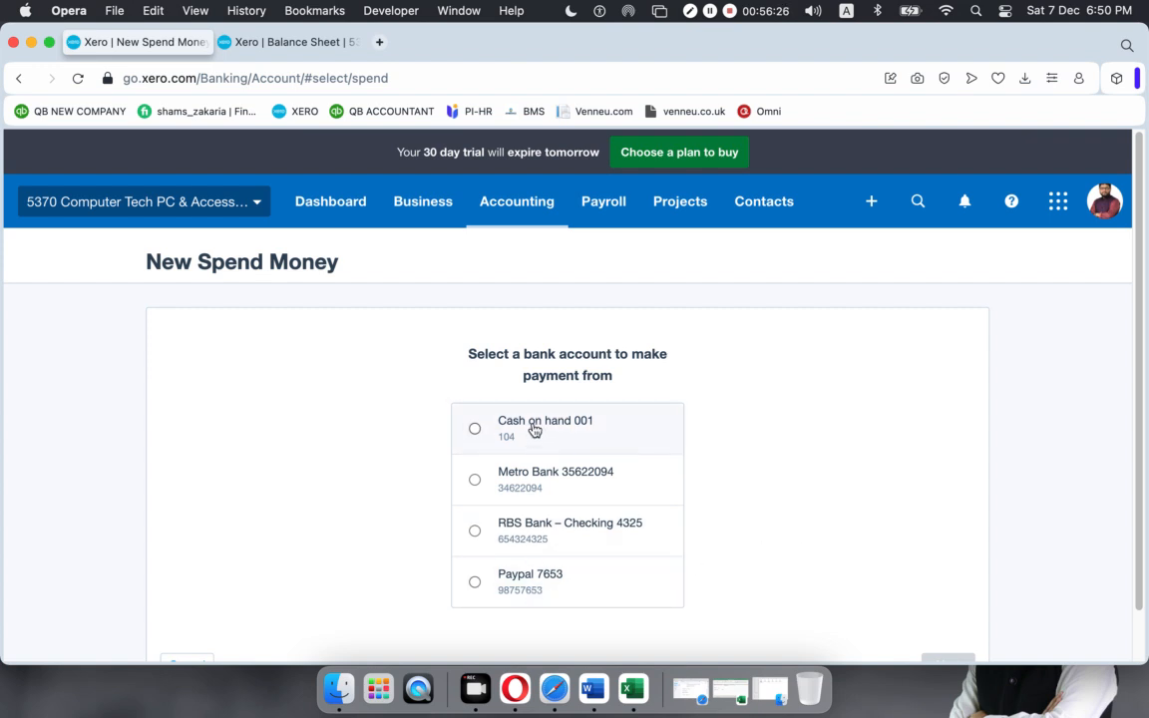
pyautogui.click(475, 429)
pyautogui.scroll(-2, 953, 621)
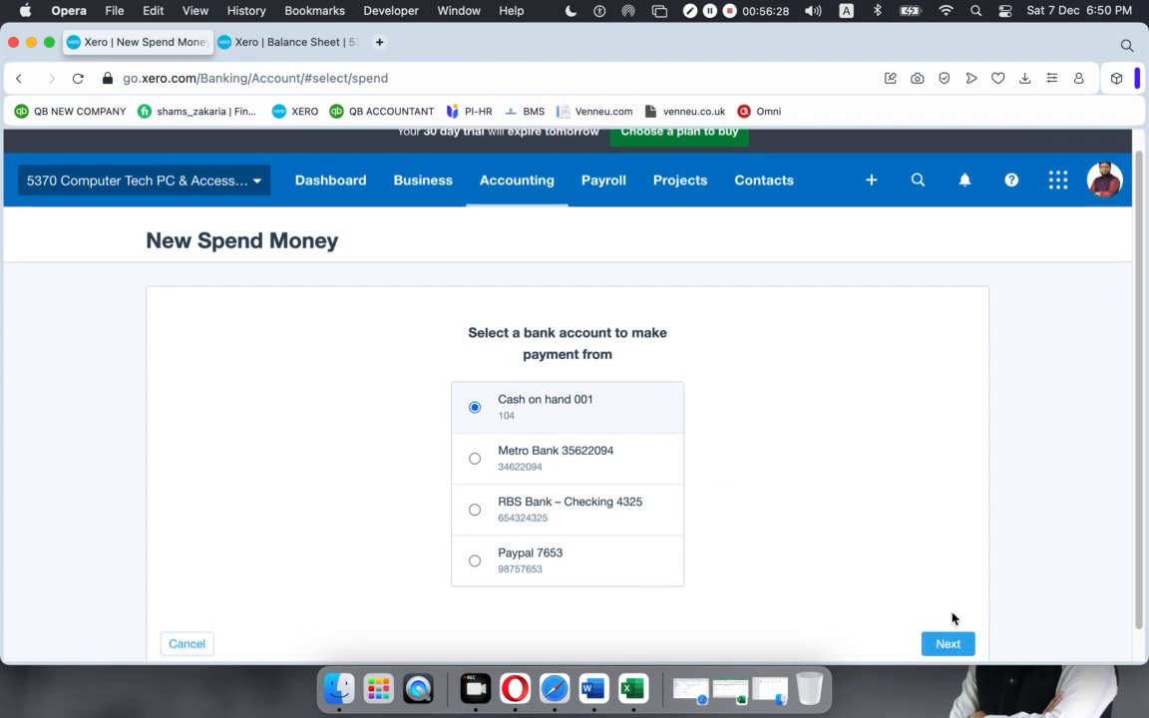
pyautogui.click(943, 618)
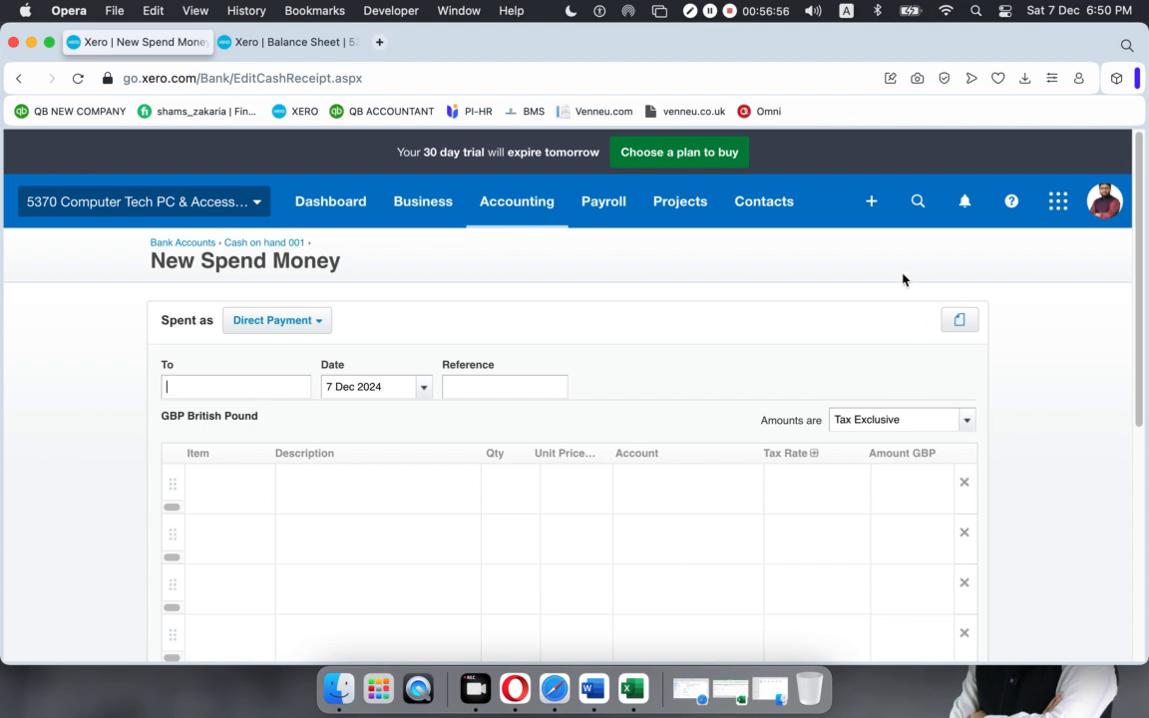
# - Start a money transfer from the Metro Bank account to the Cash on hand 001 account
pyautogui.click(871, 198)
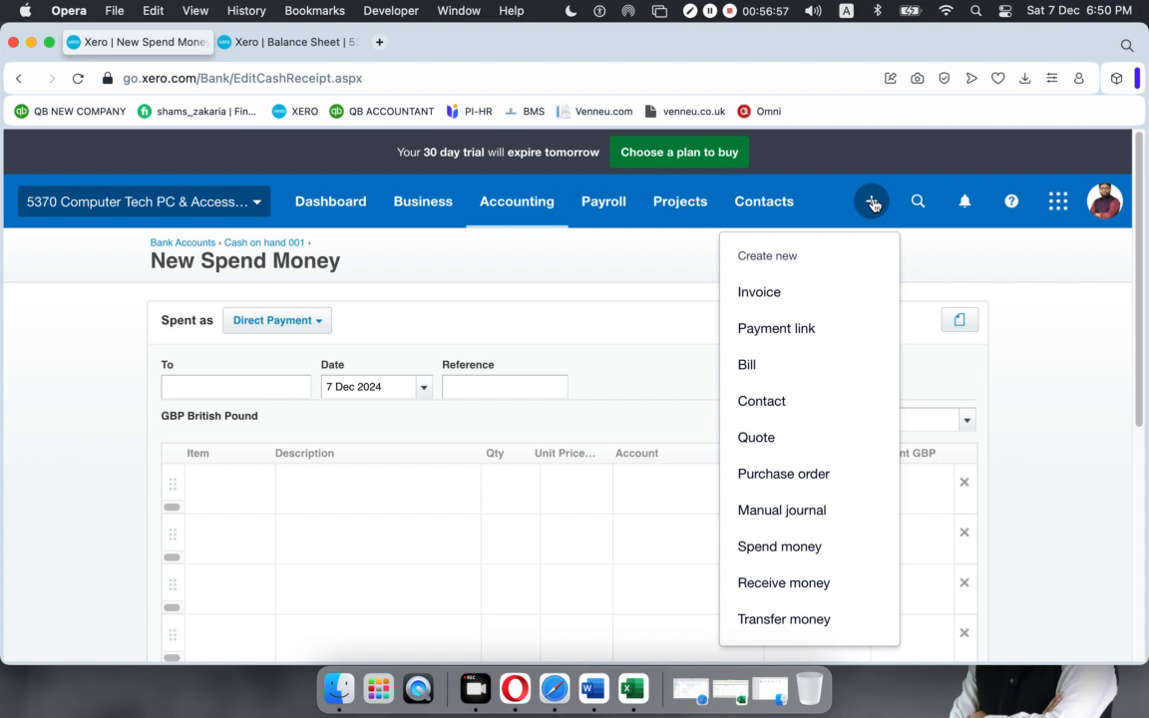
pyautogui.click(709, 300)
pyautogui.click(871, 200)
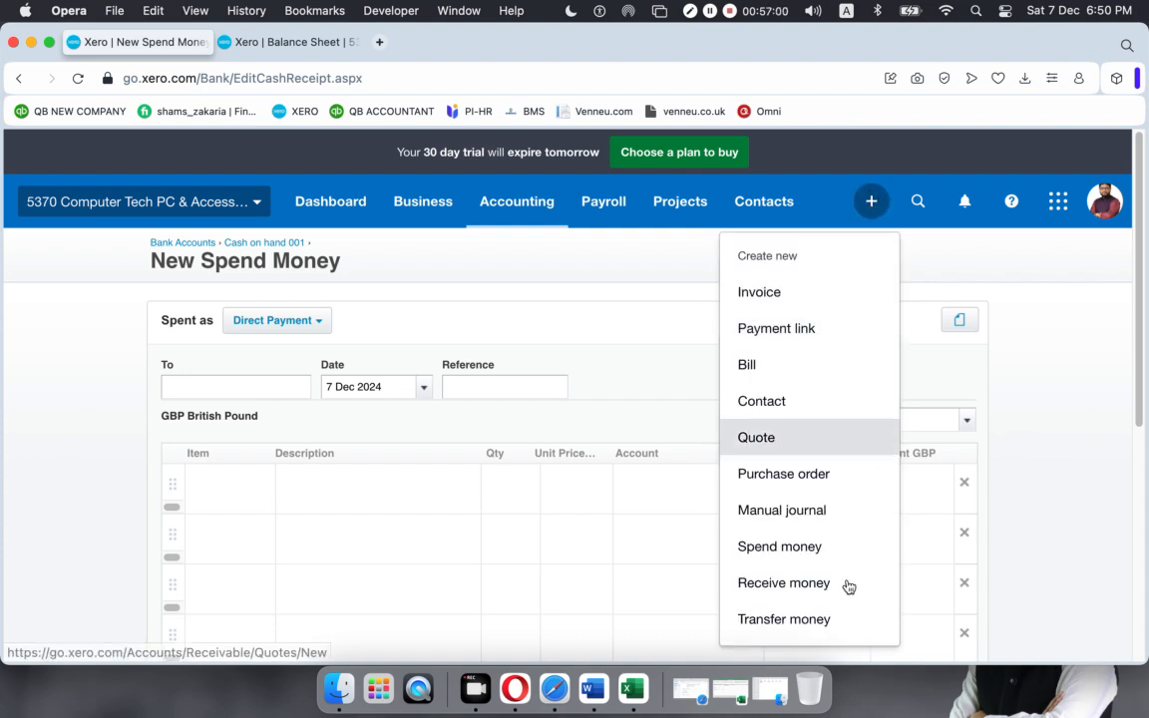
pyautogui.click(796, 620)
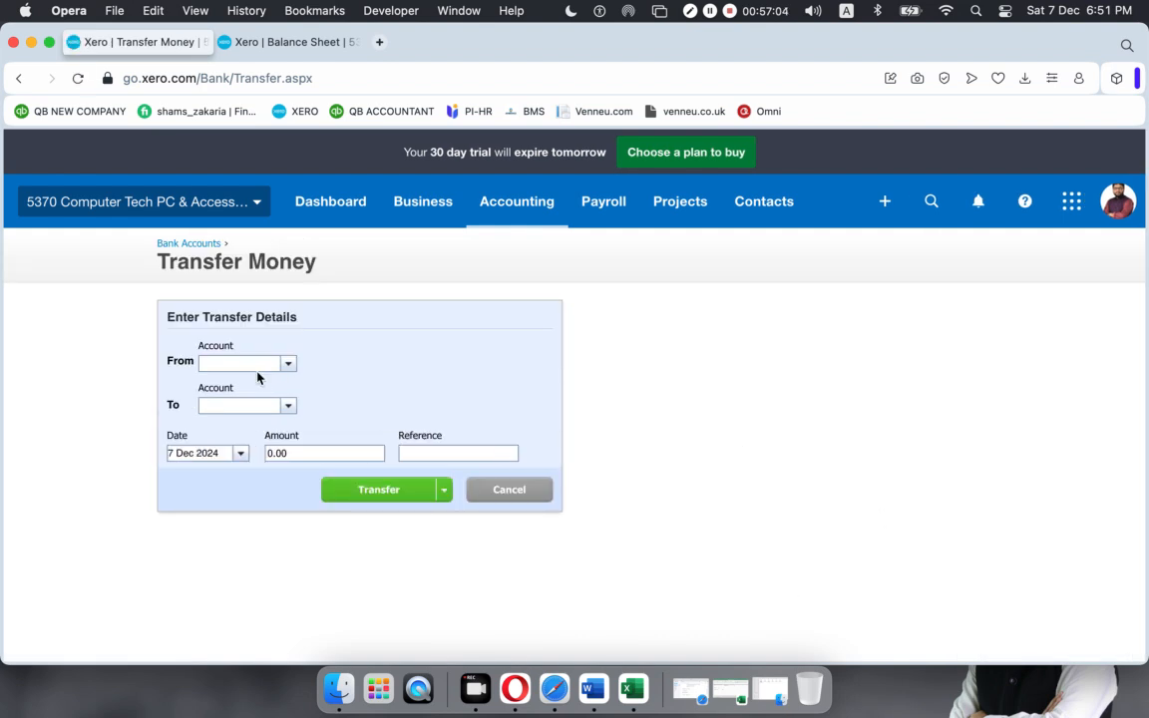
pyautogui.click(288, 365)
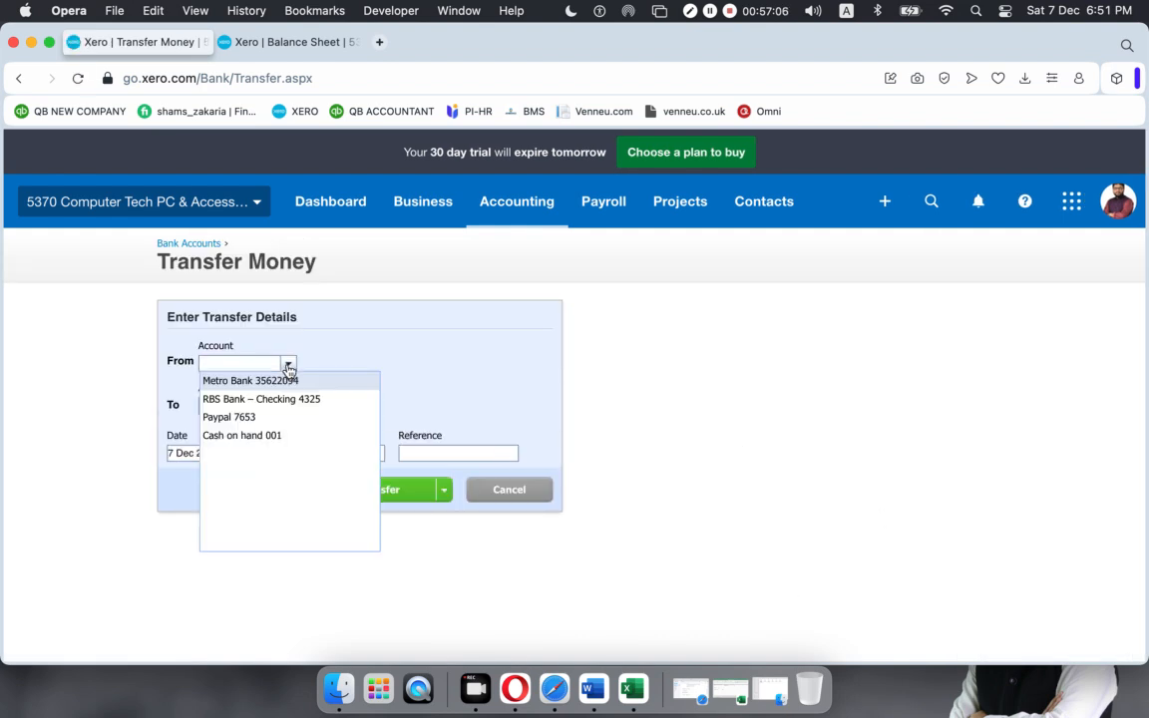
pyautogui.click(275, 382)
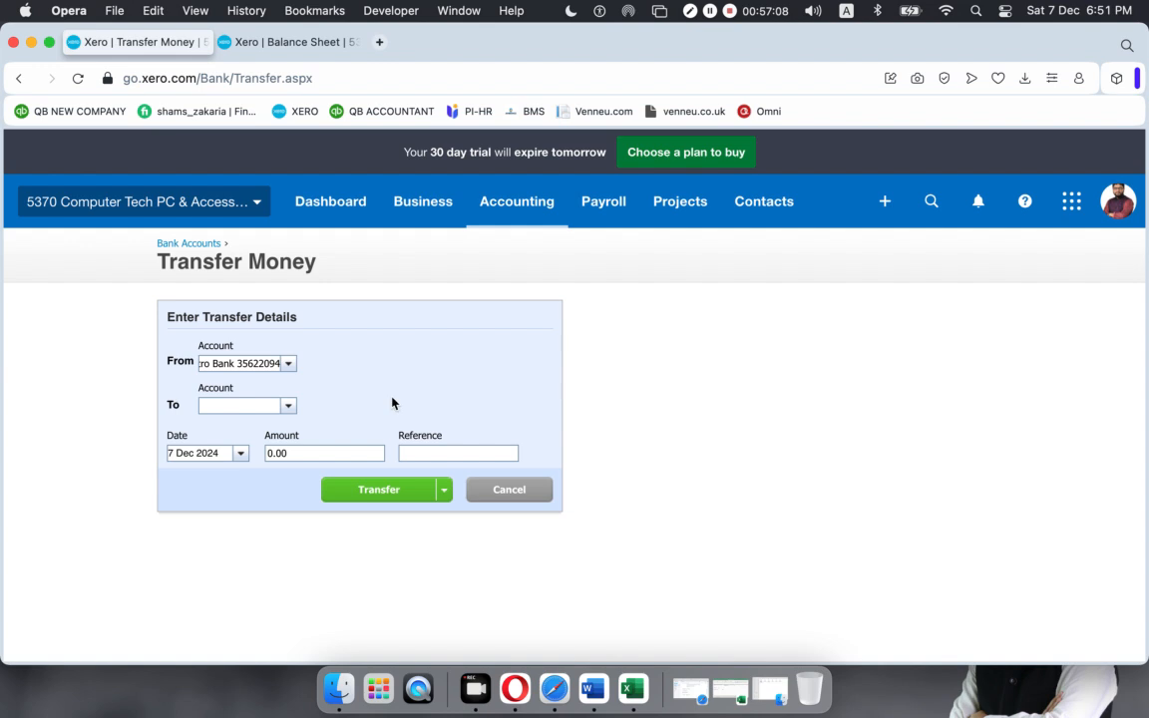
pyautogui.click(288, 407)
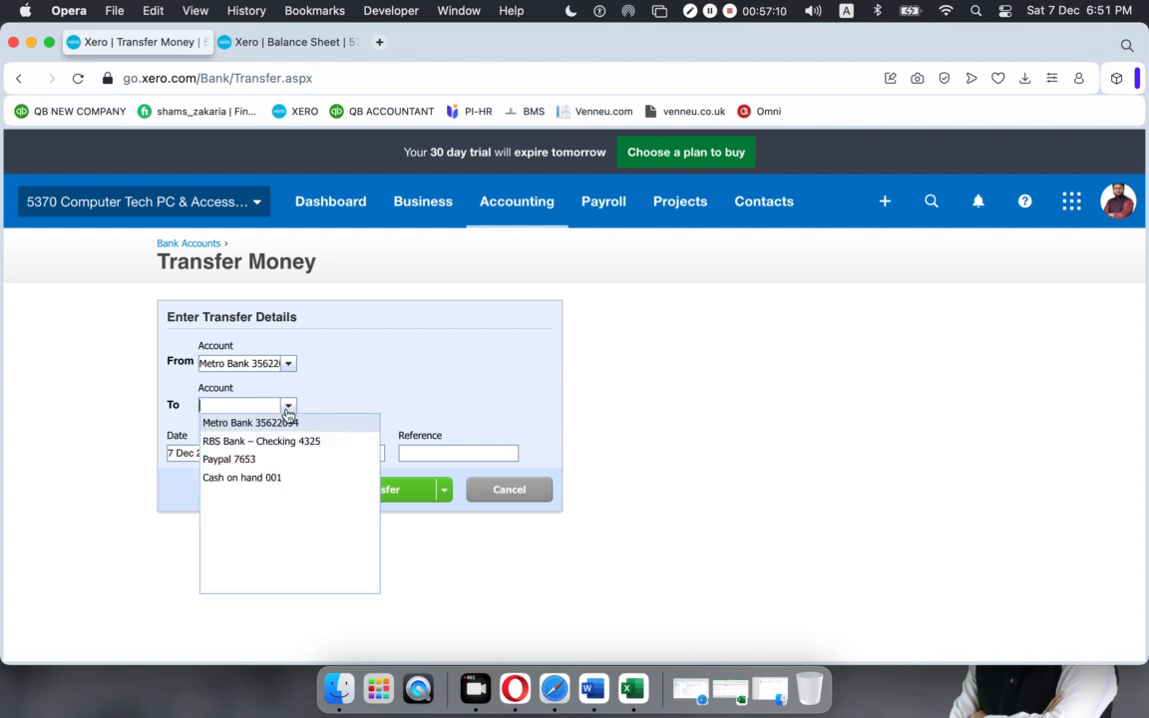
pyautogui.click(269, 479)
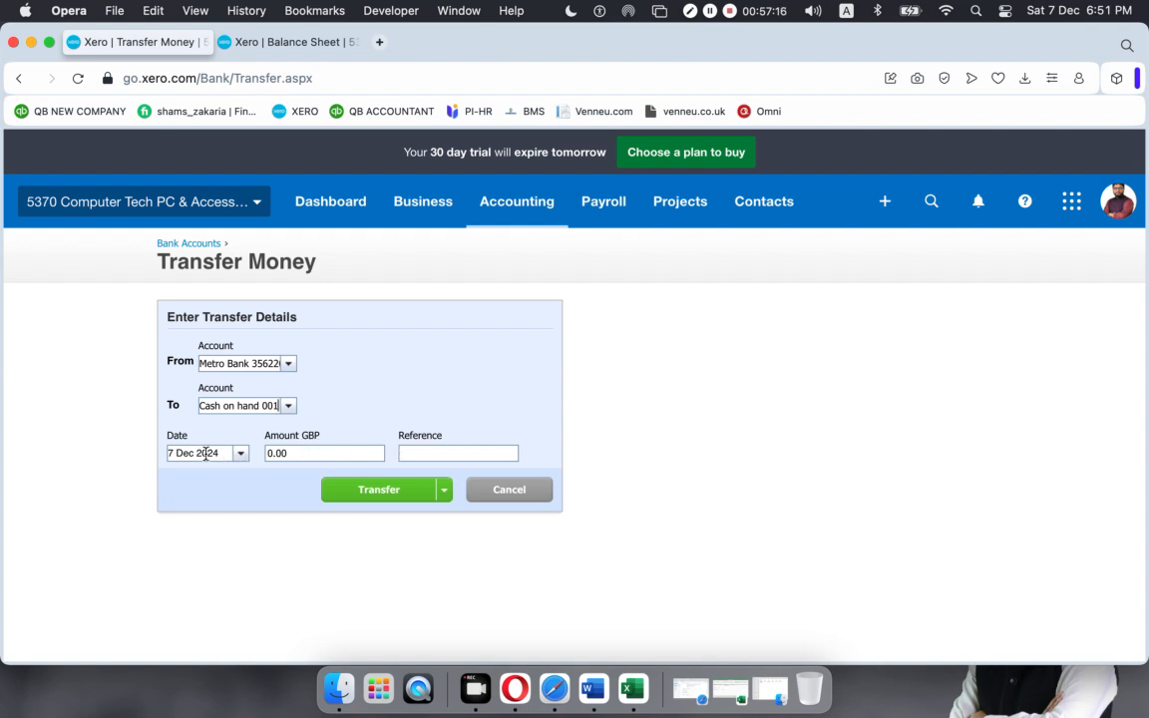
# - Enter a transfer amount of 1000 GBP with the reference BGFTr and complete the transfer
pyautogui.press('Tab')
pyautogui.write('1000')
pyautogui.click(507, 454)
pyautogui.write('BGFTr')
pyautogui.click(371, 494)
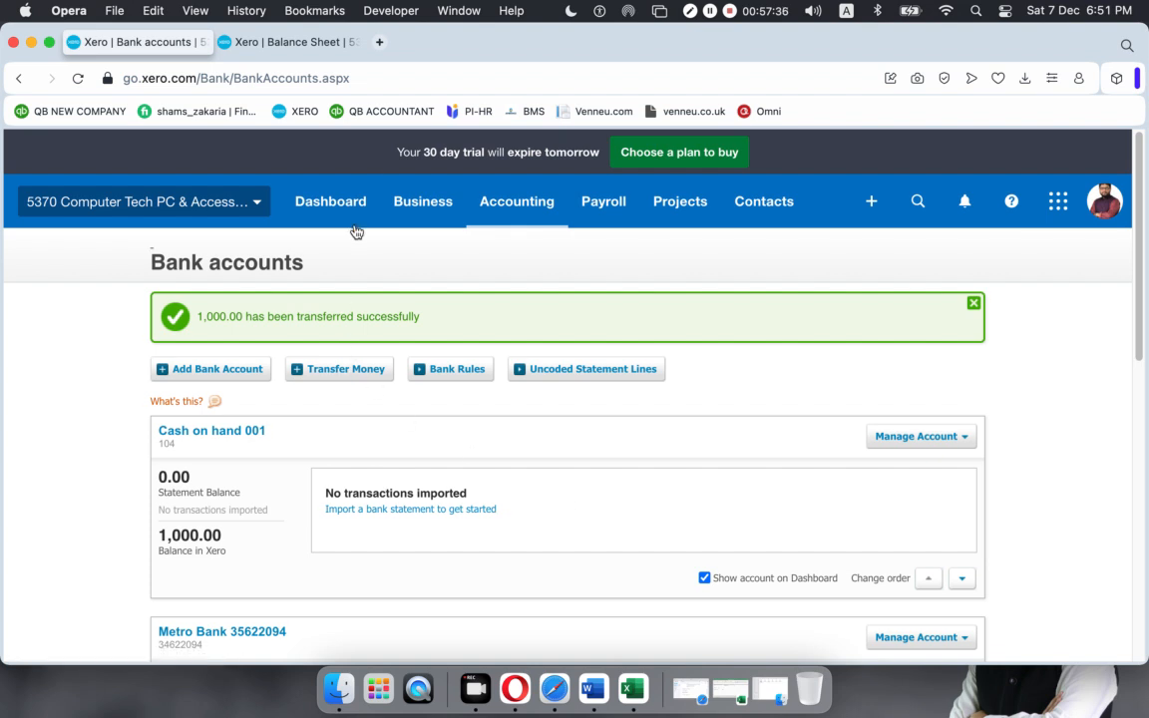
# - Open the chart of accounts and view the transactions behind the Cash on hand 001 year-to-date balance
pyautogui.click(509, 204)
pyautogui.click(511, 337)
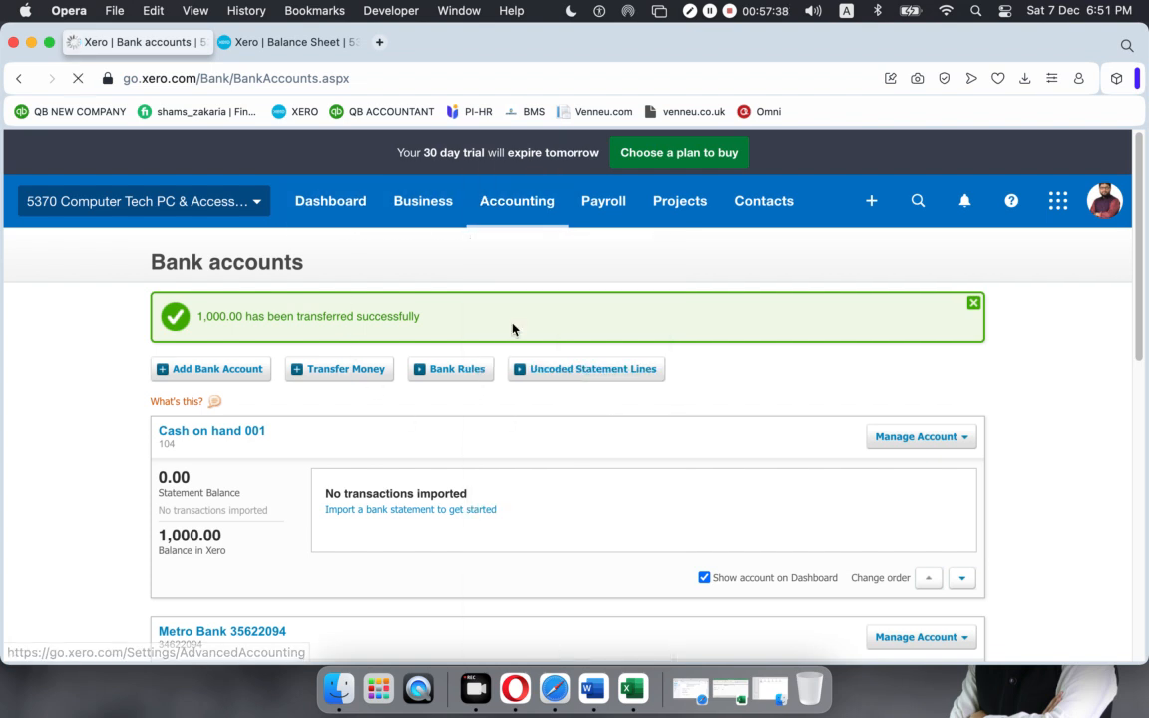
pyautogui.click(598, 421)
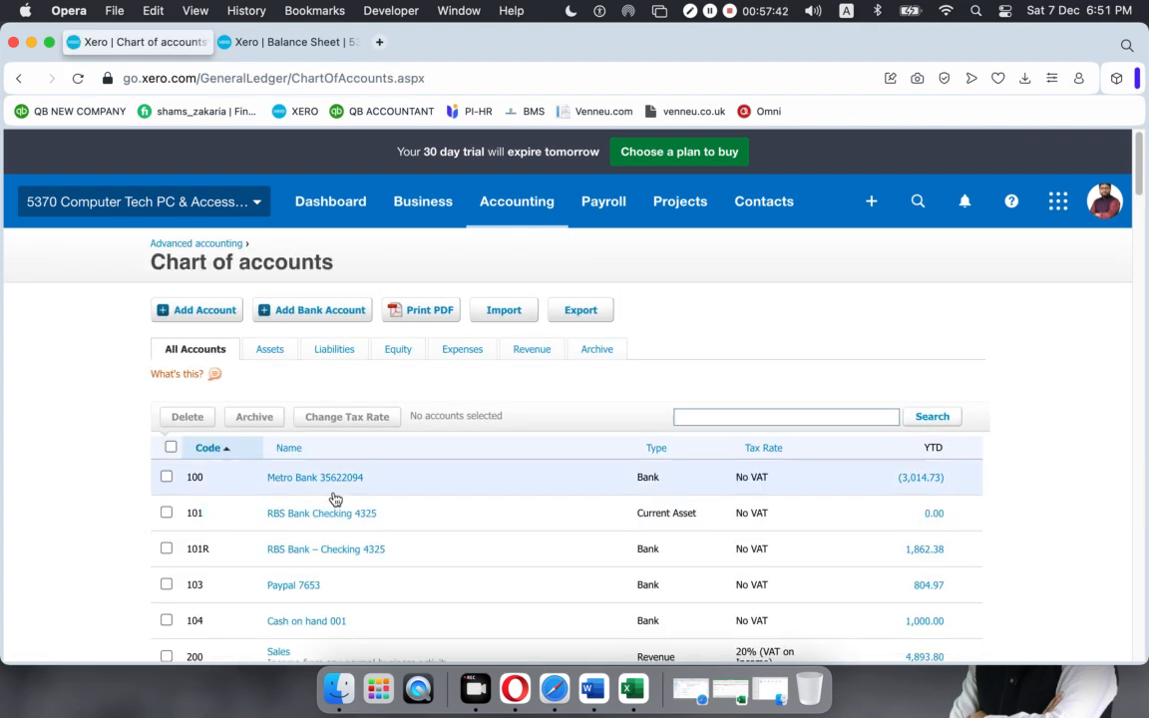
pyautogui.click(919, 628)
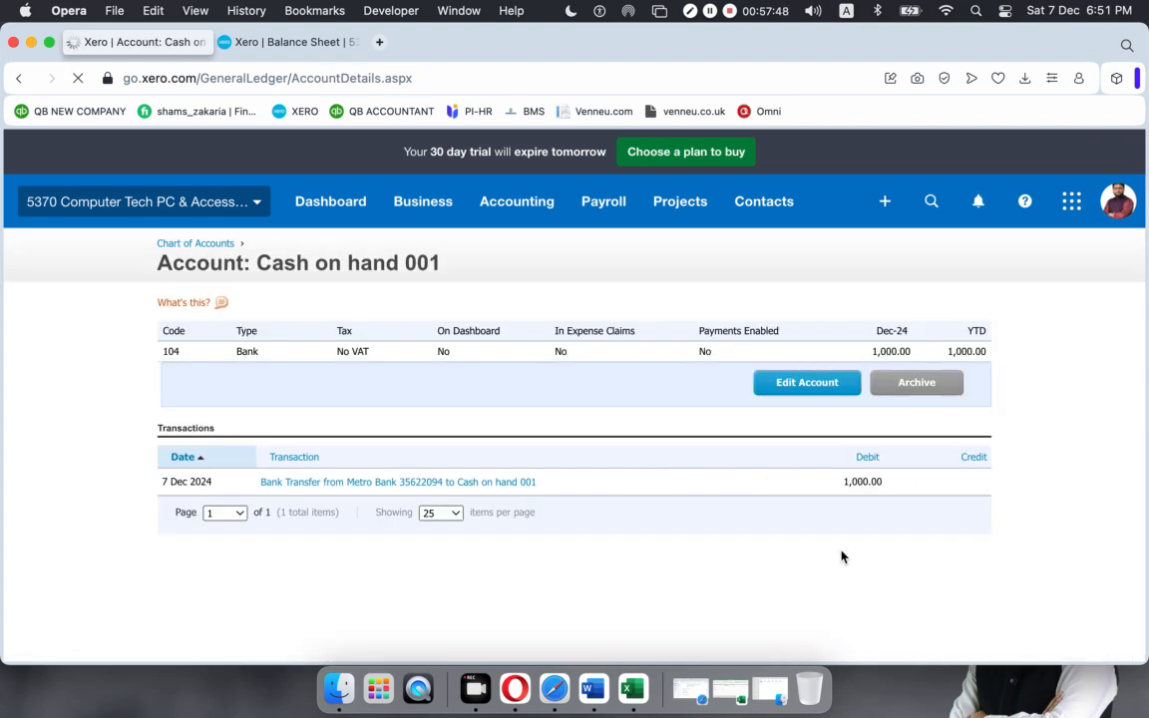
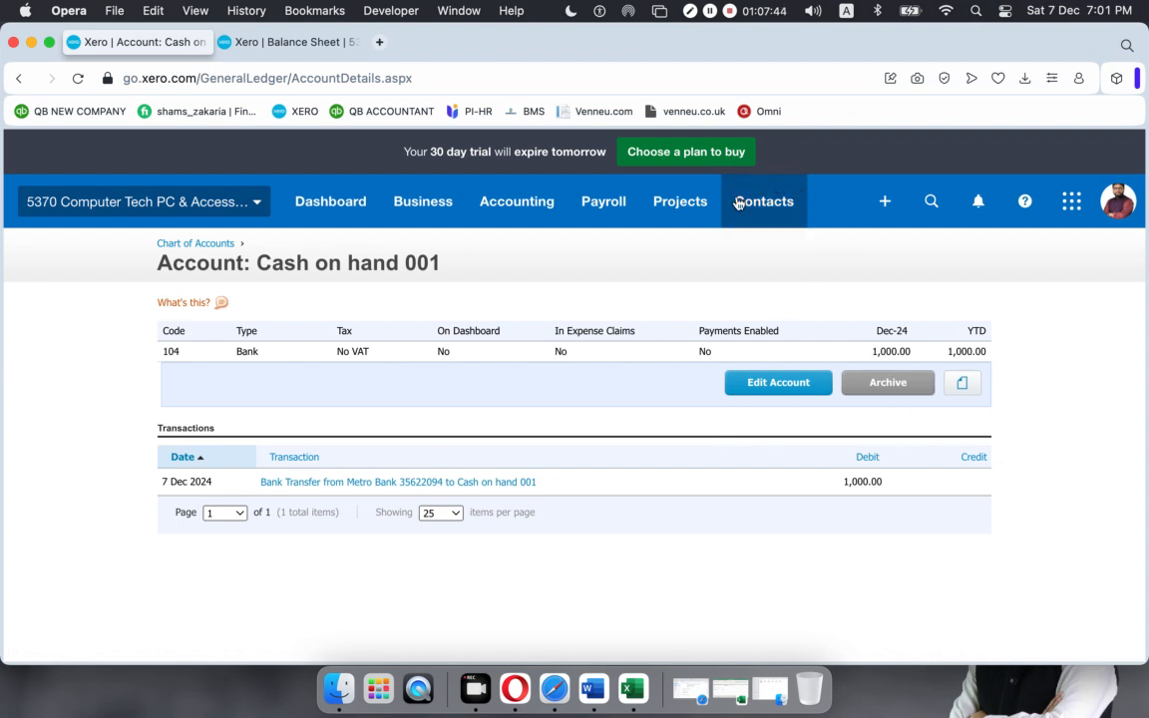
# - Open the purchases overview, start a new supplier credit note and look over its blank form
pyautogui.click(441, 211)
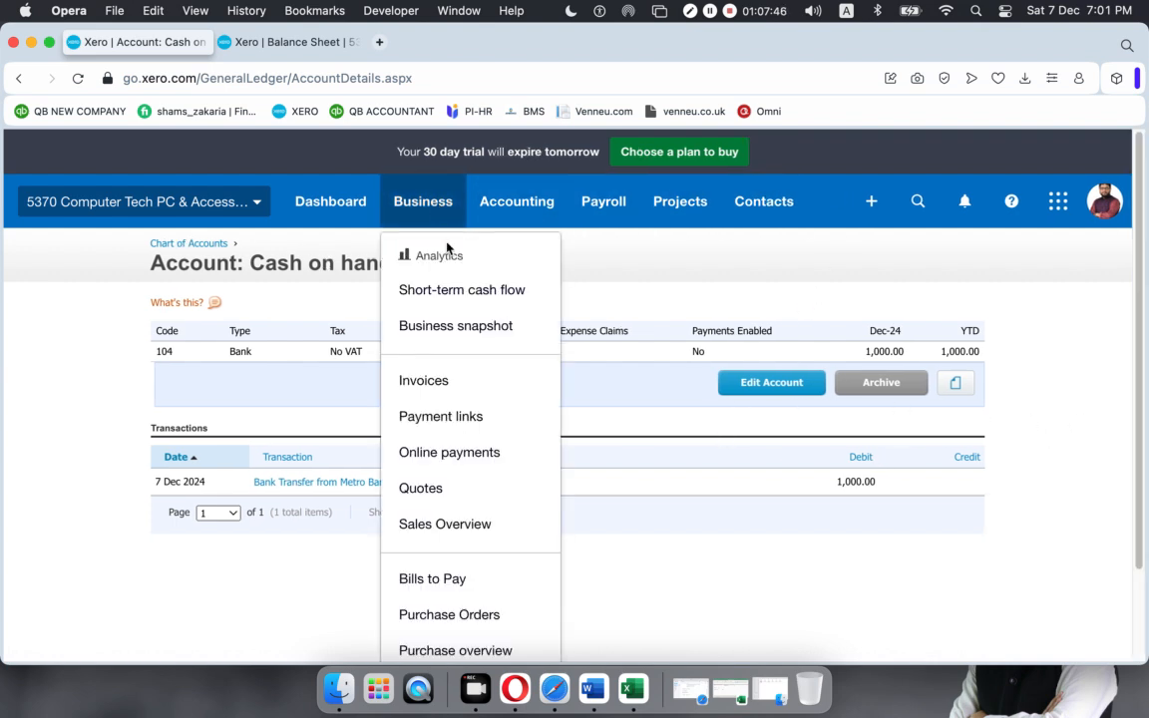
pyautogui.scroll(-1, 477, 436)
pyautogui.scroll(-5, 477, 436)
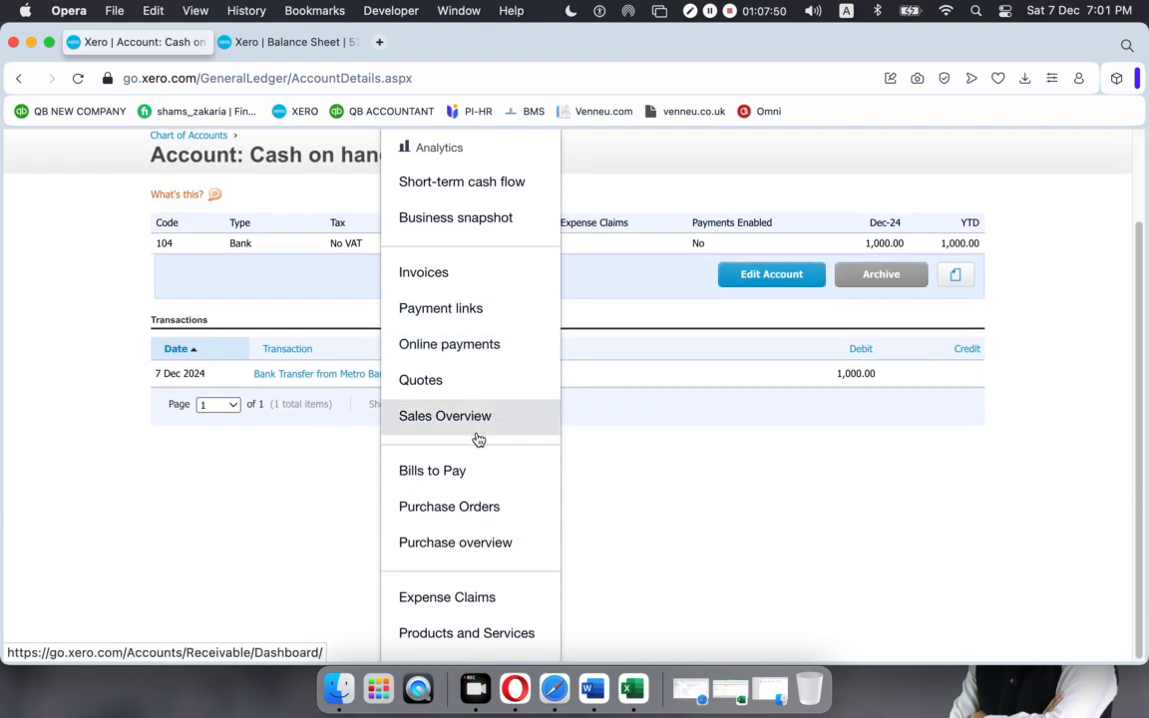
pyautogui.click(476, 548)
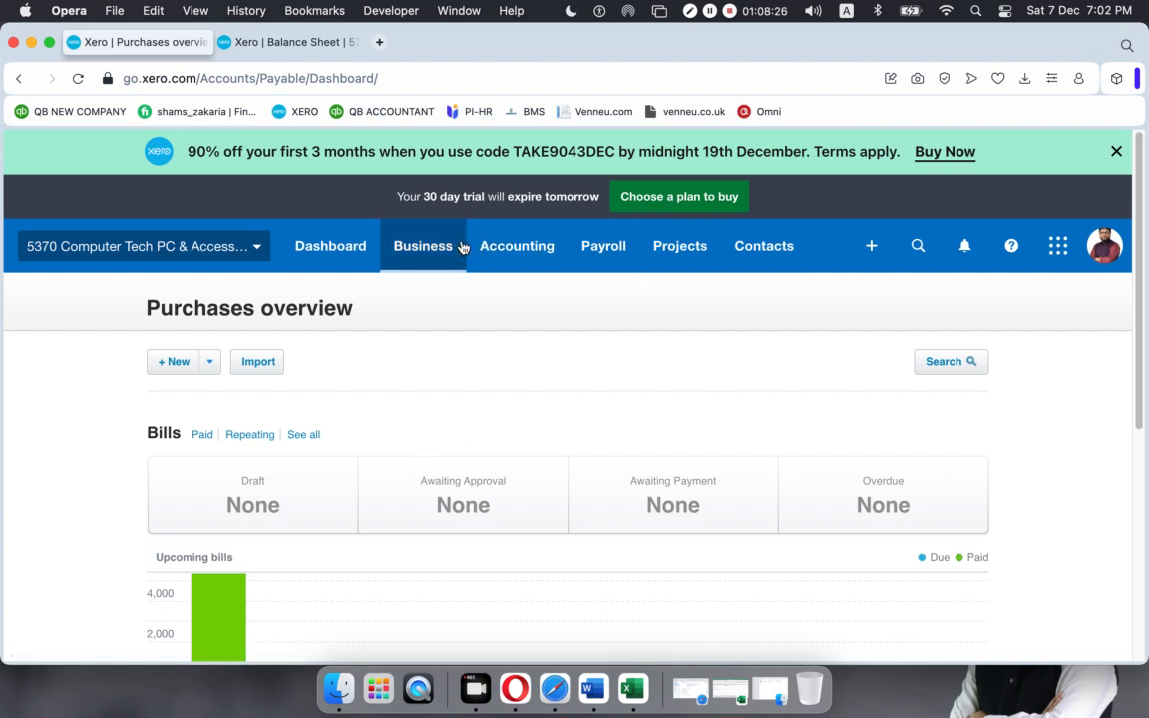
pyautogui.click(209, 364)
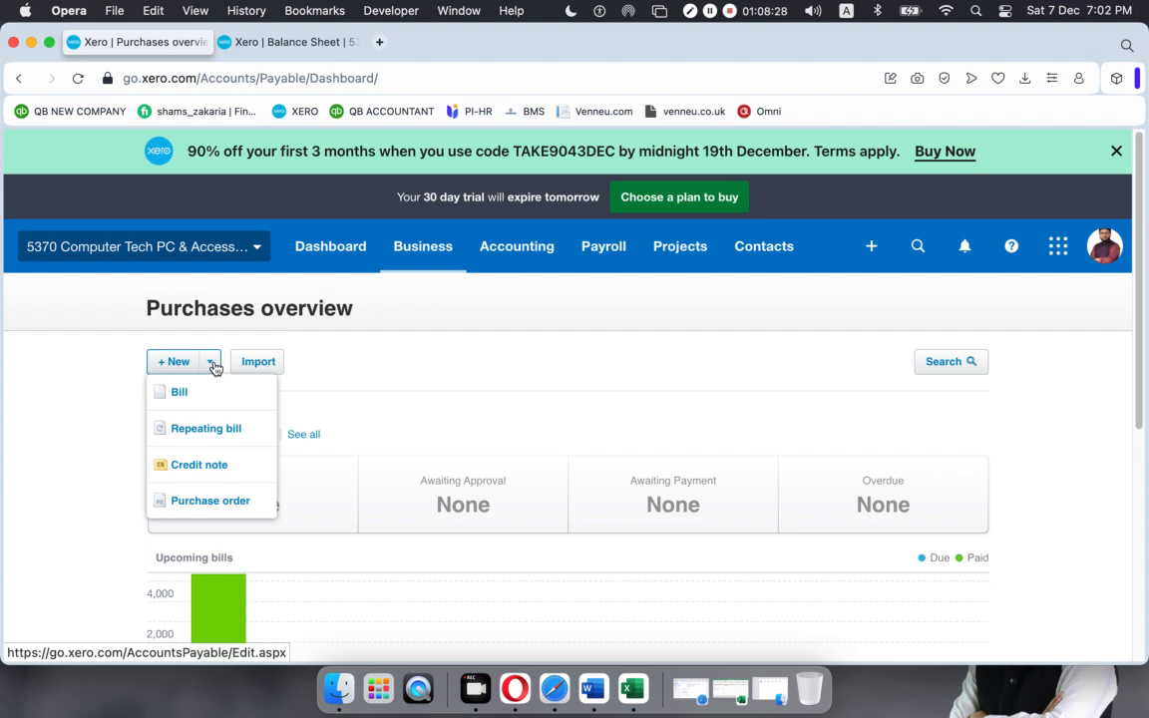
pyautogui.click(212, 471)
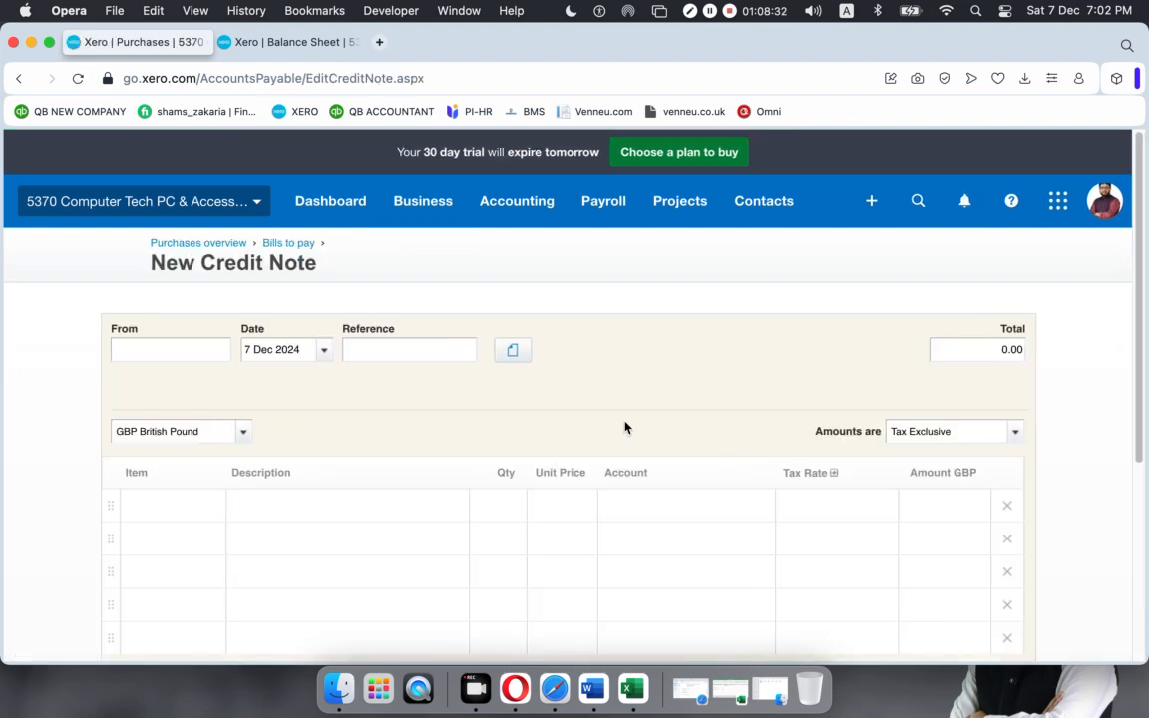
pyautogui.scroll(-5, 633, 426)
pyautogui.scroll(5, 634, 425)
# - Check the balance sheet report and duplicate the browser tab holding the new credit note
pyautogui.click(299, 42)
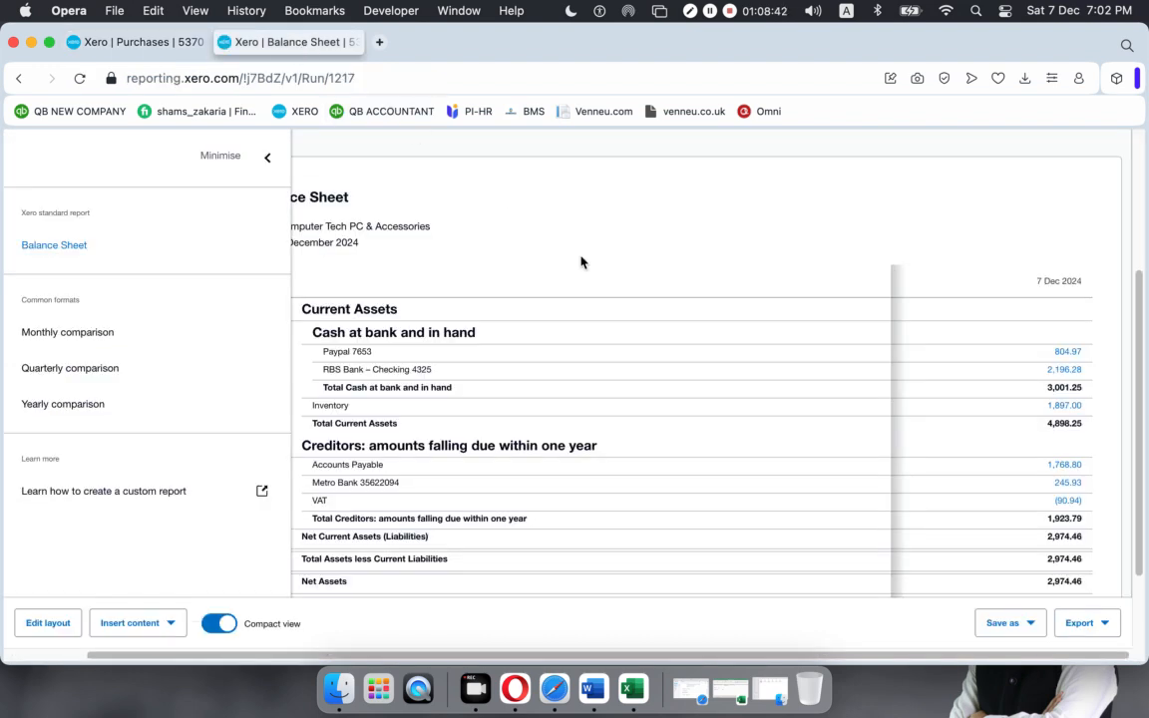
pyautogui.scroll(-3, 559, 277)
pyautogui.rightClick(151, 46)
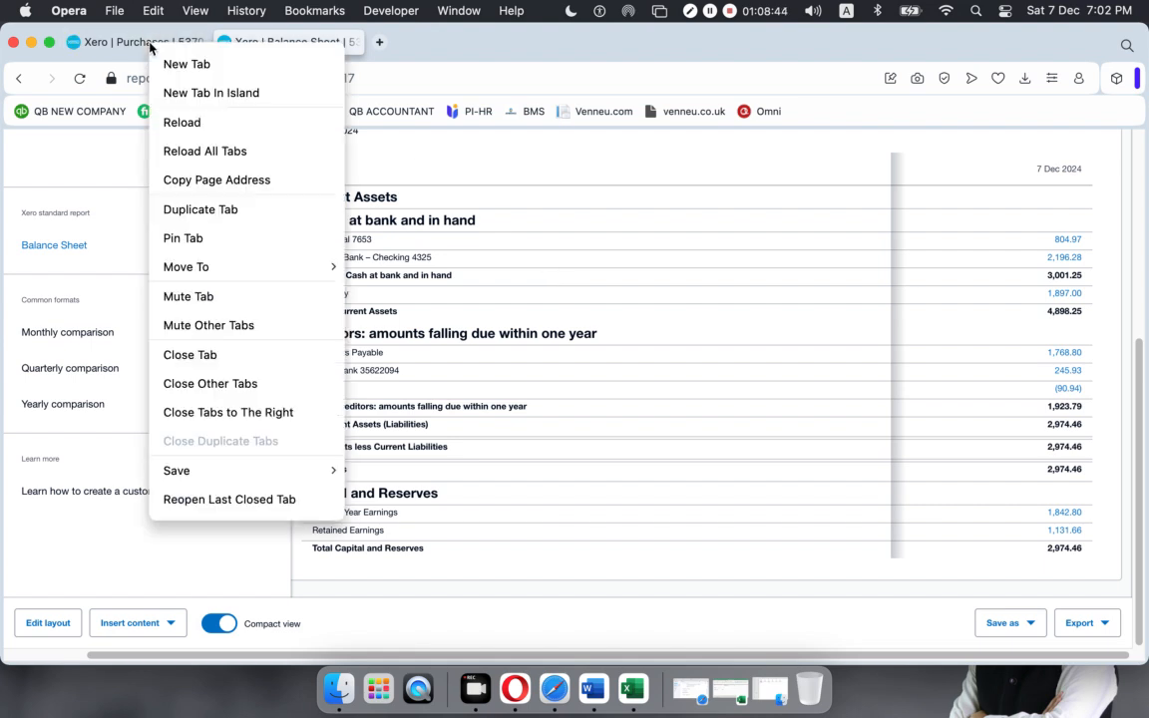
pyautogui.click(199, 213)
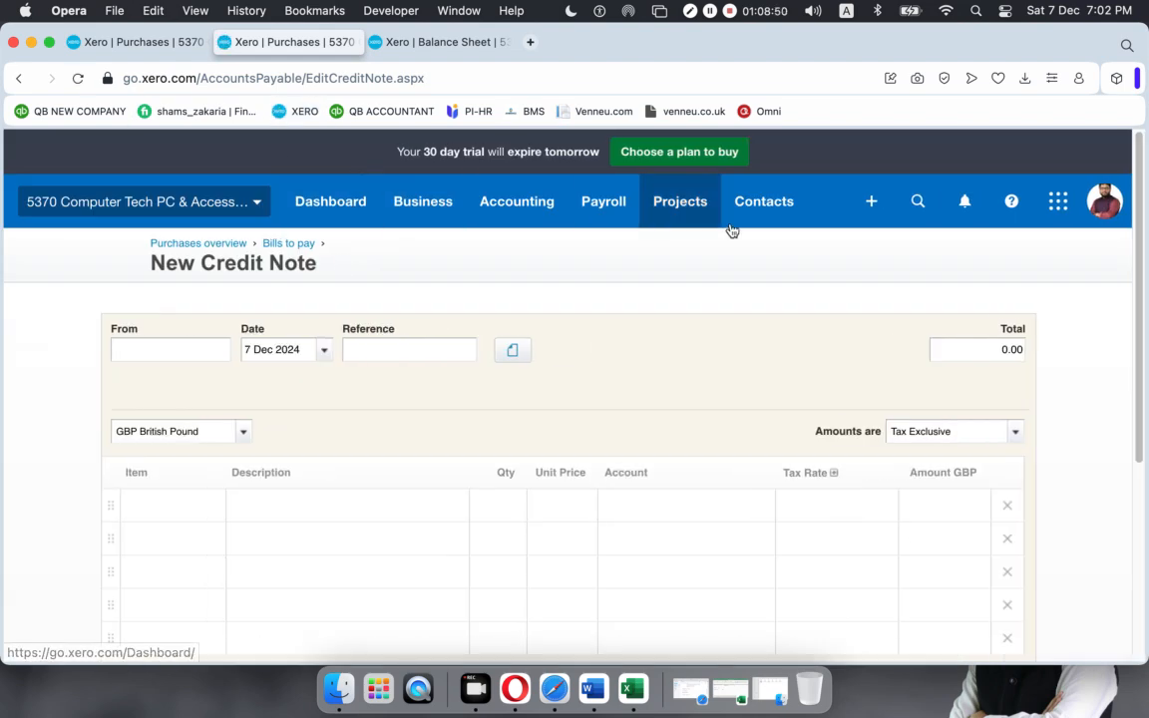
# - Open the purchases overview in the duplicated tab and review its bills, purchase orders and new document options
pyautogui.click(444, 204)
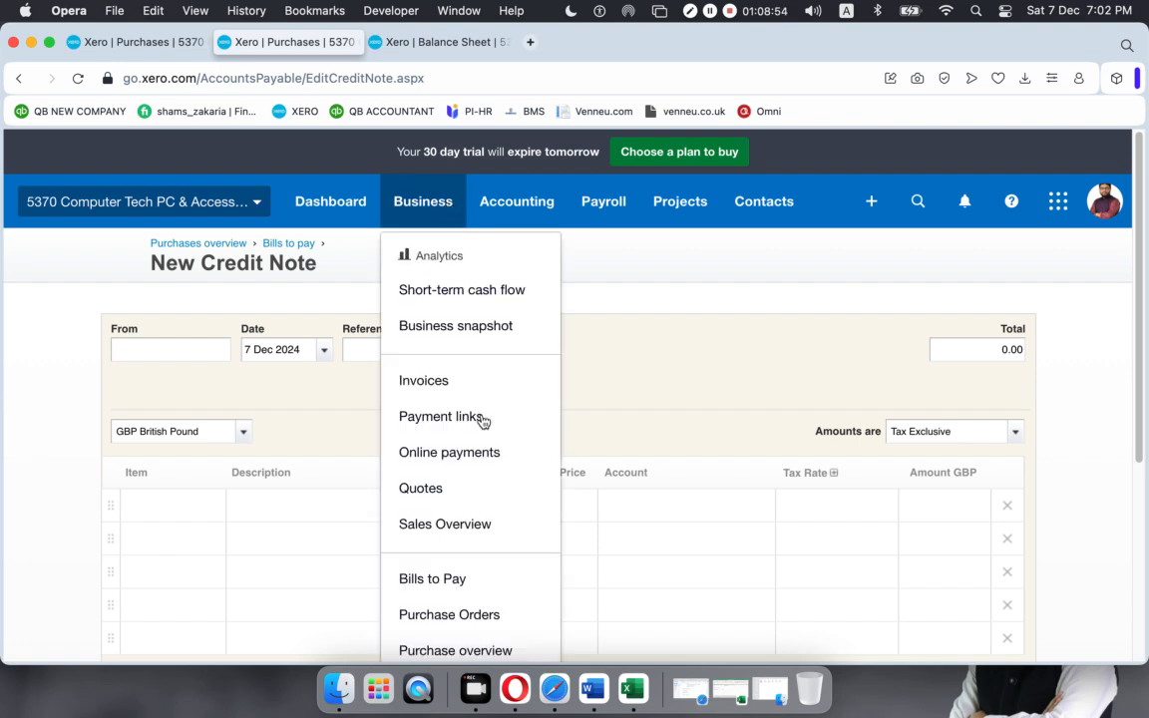
pyautogui.scroll(-5, 508, 544)
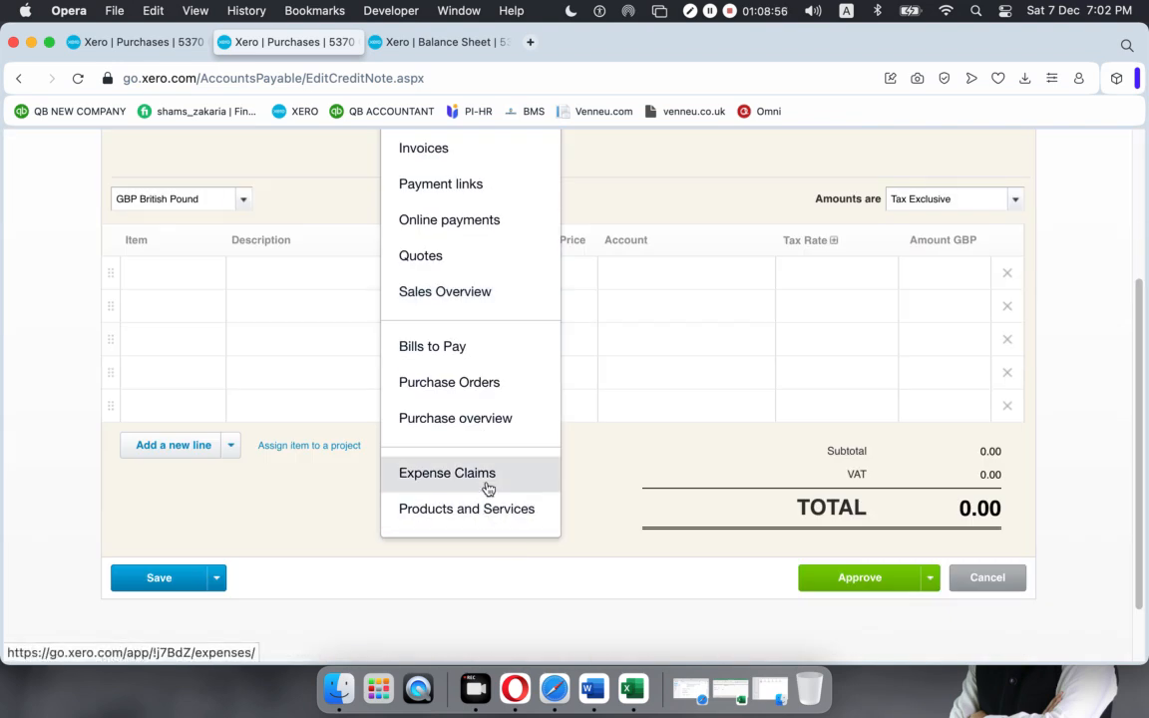
pyautogui.click(487, 419)
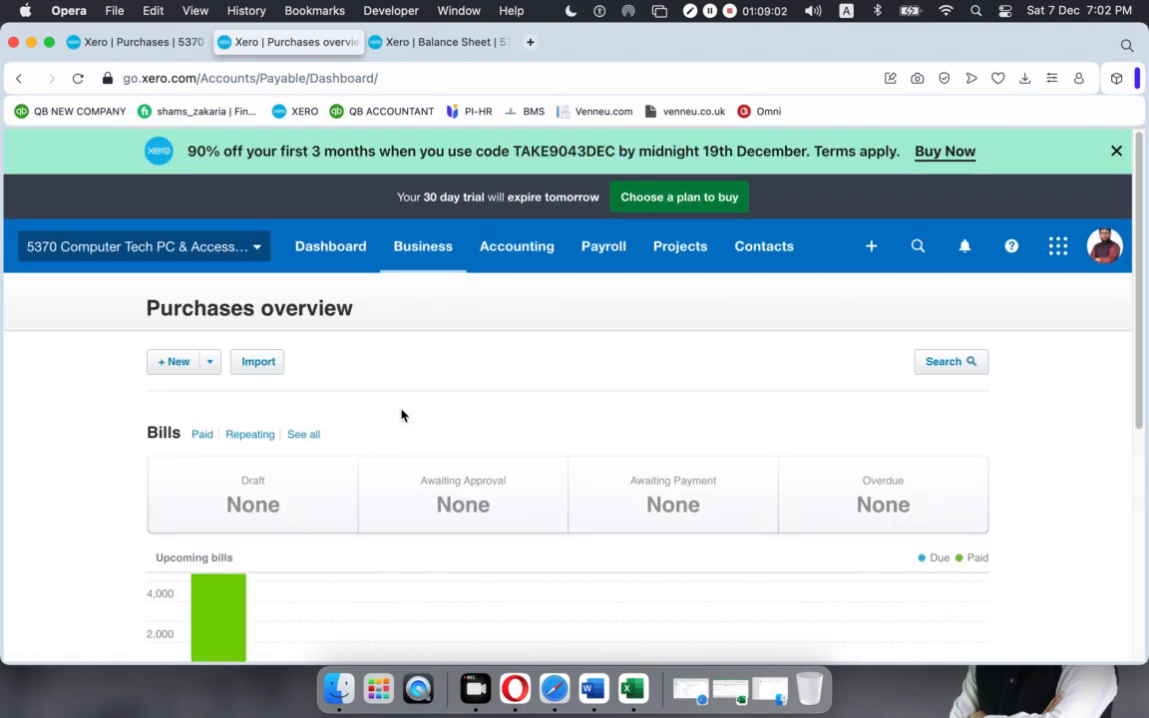
pyautogui.scroll(-5, 402, 415)
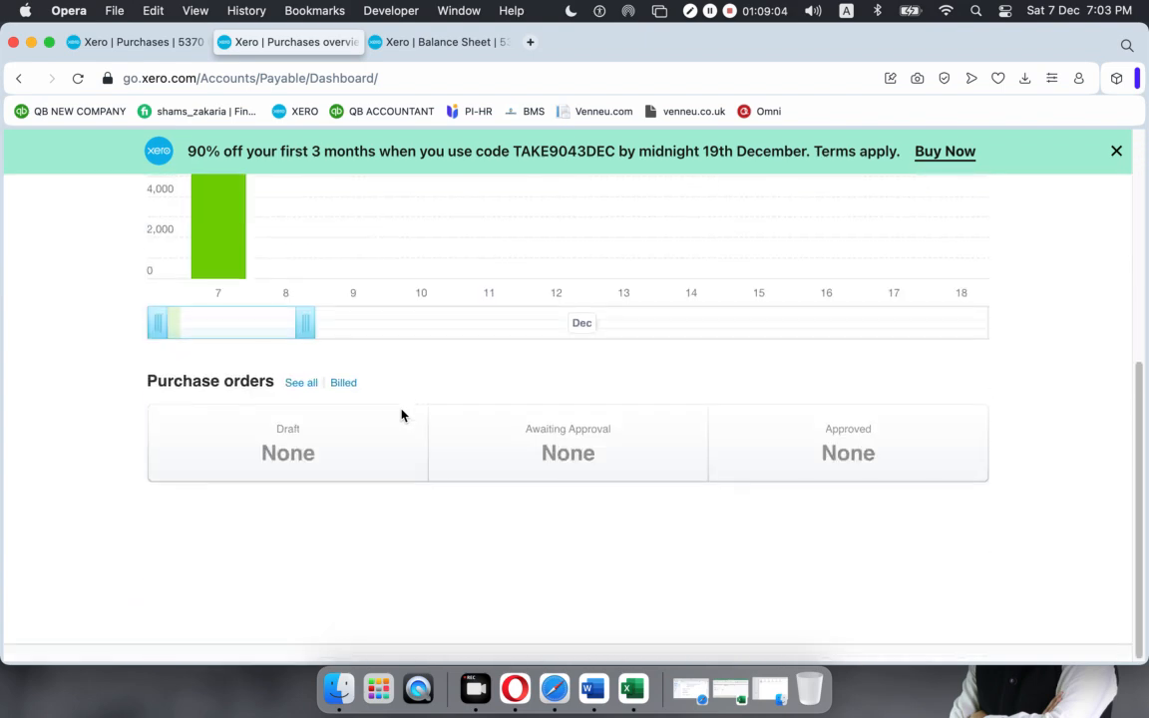
pyautogui.scroll(4, 402, 415)
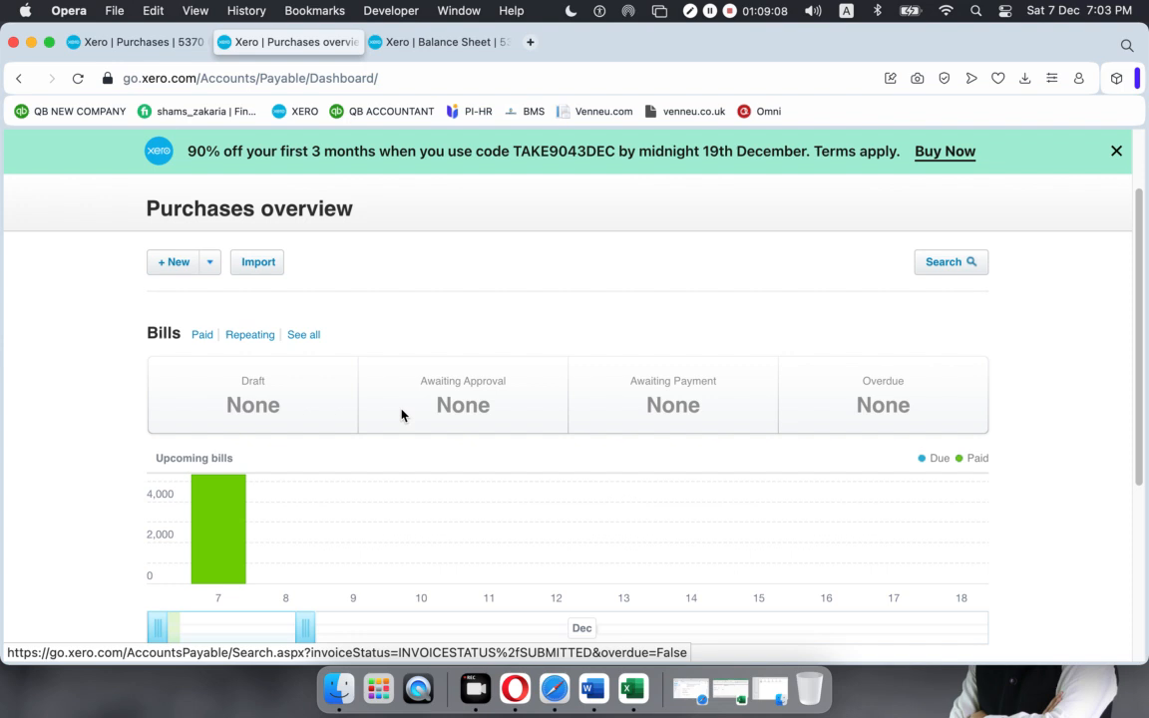
pyautogui.scroll(3, 402, 415)
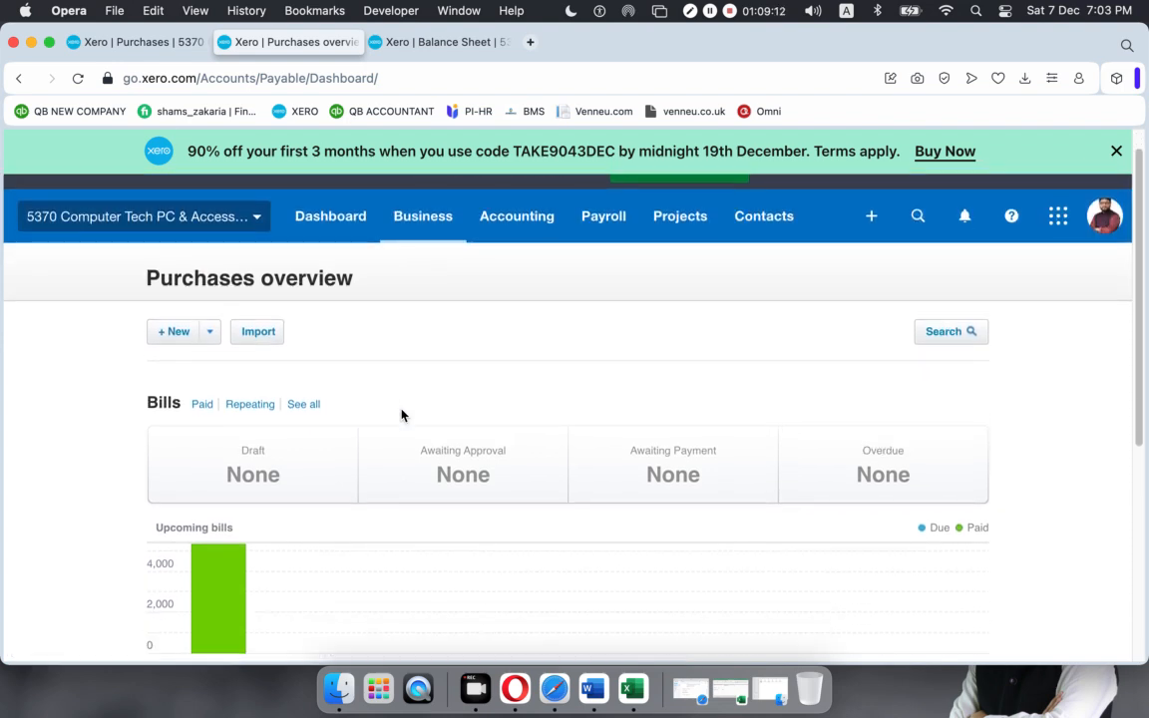
pyautogui.click(212, 333)
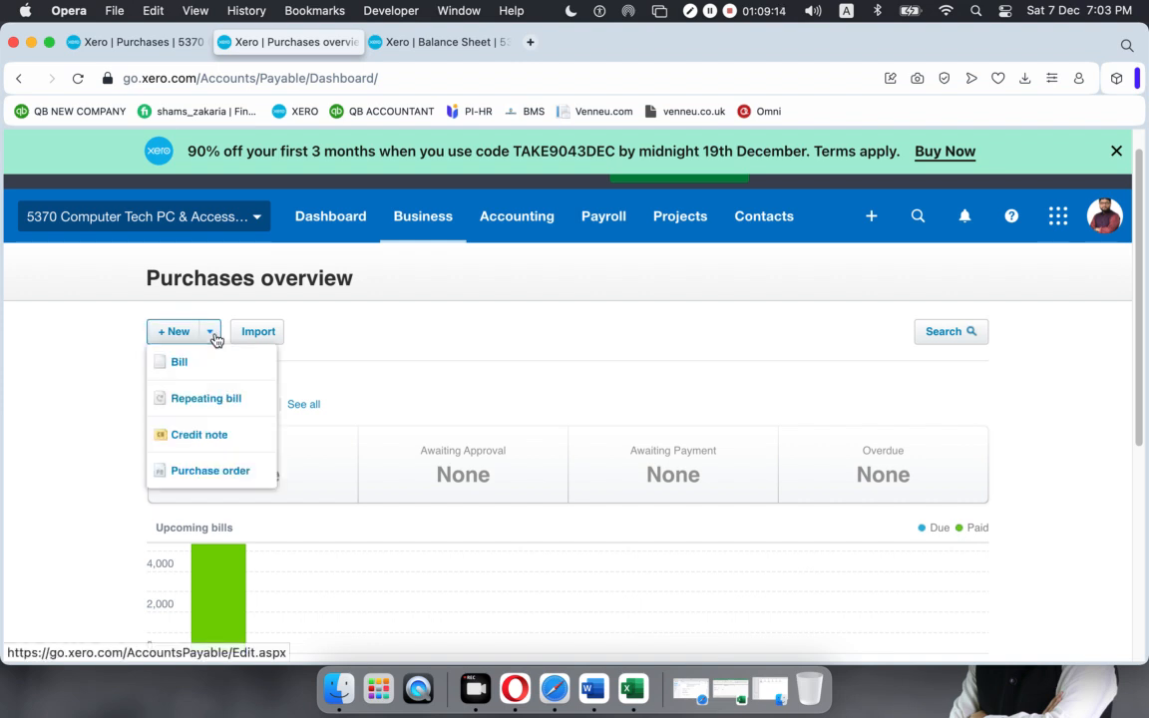
pyautogui.click(423, 348)
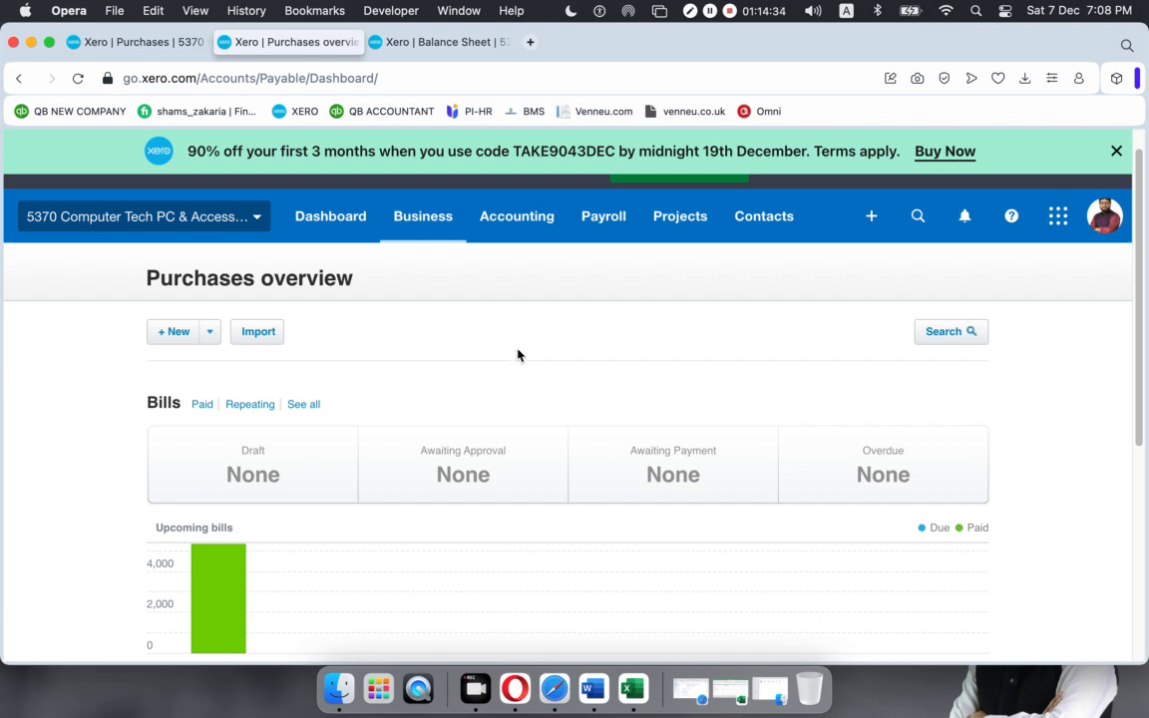
# - Review the balance sheet report and the list of new transaction types that can be created
pyautogui.click(417, 42)
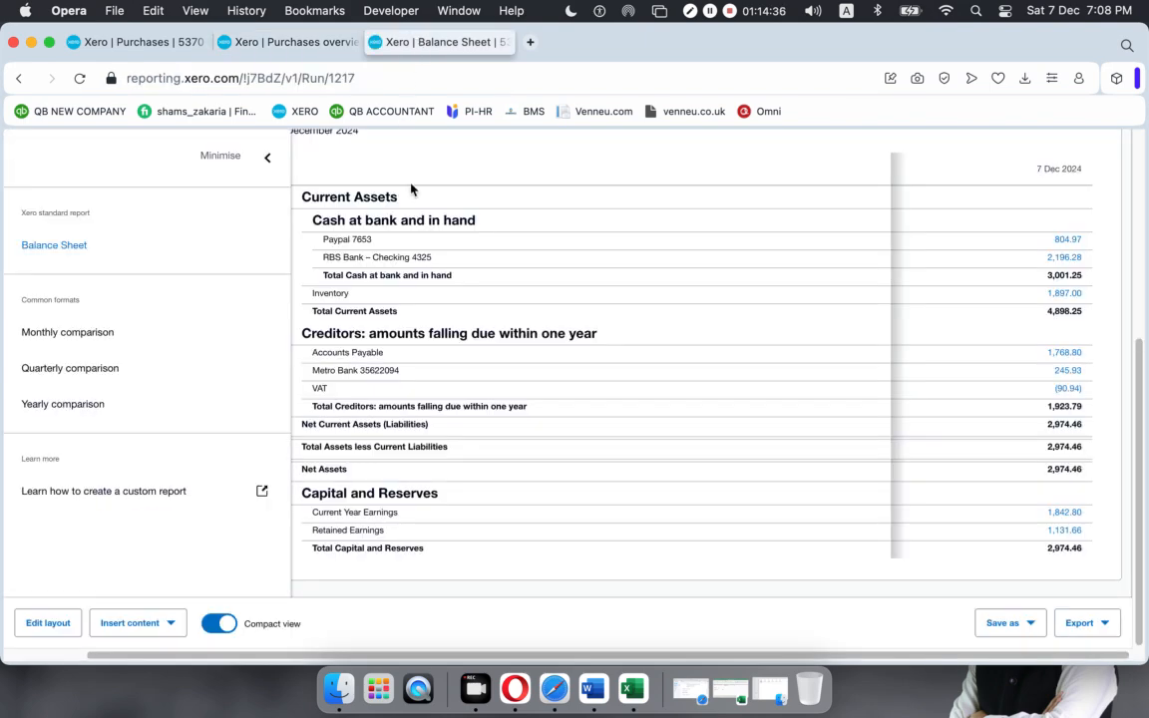
pyautogui.scroll(5, 410, 188)
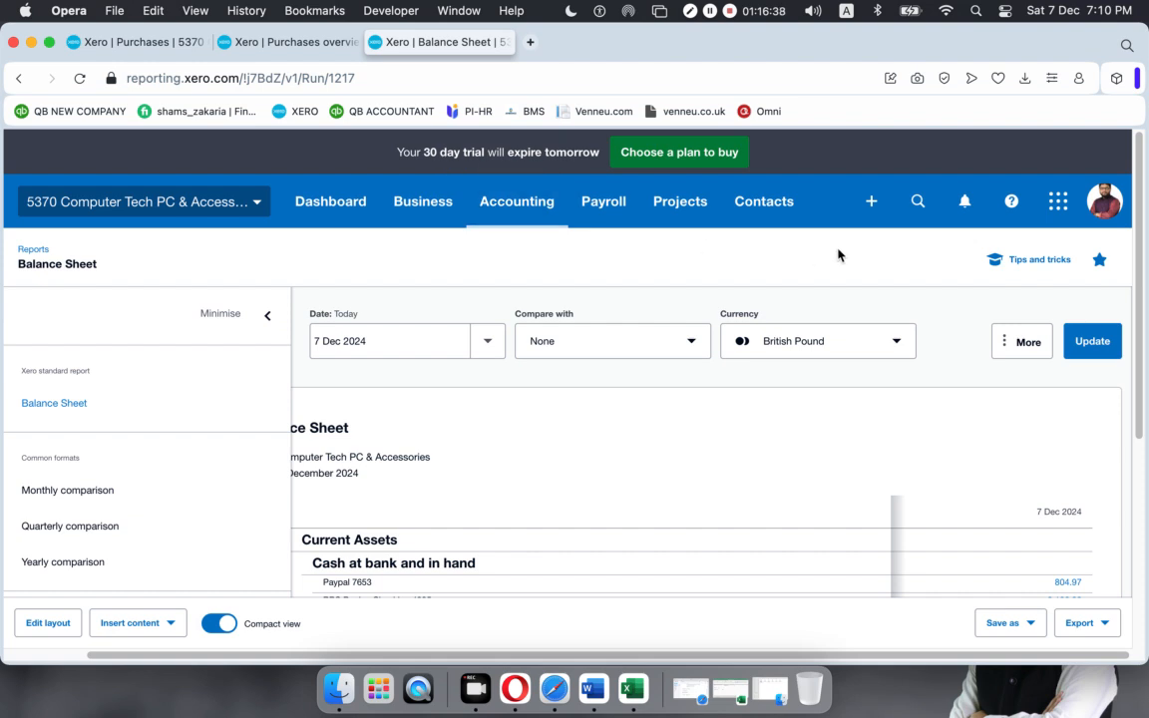
pyautogui.click(870, 200)
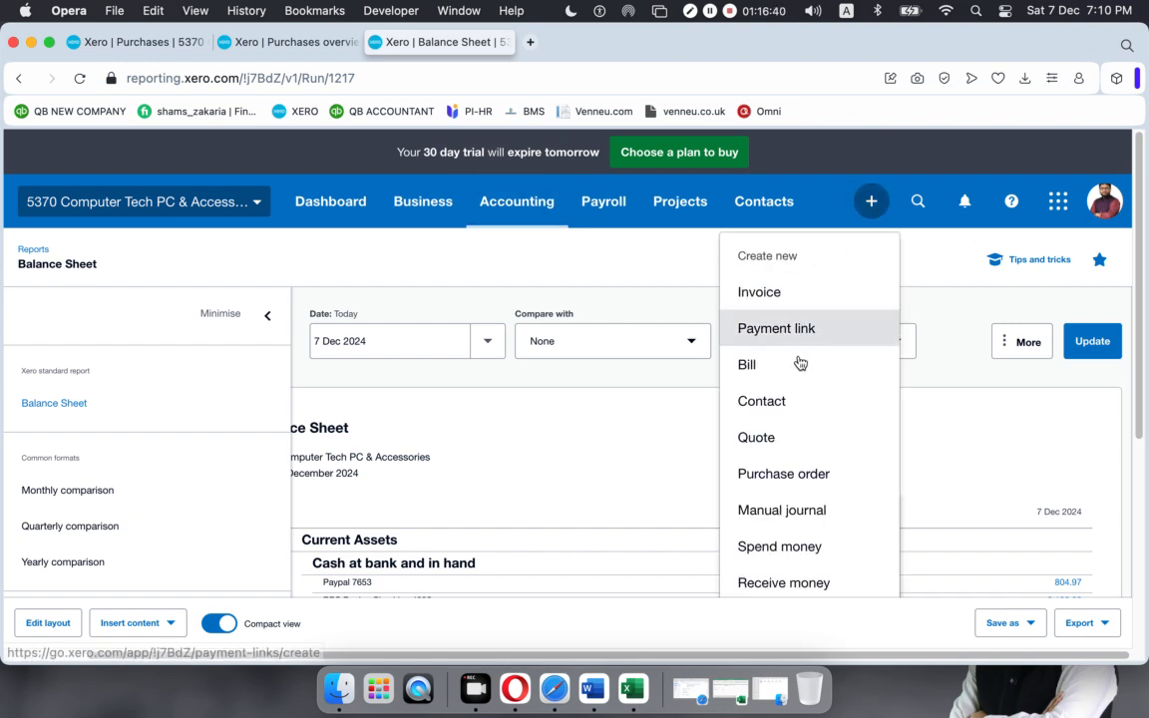
pyautogui.scroll(-5, 803, 371)
pyautogui.scroll(5, 802, 380)
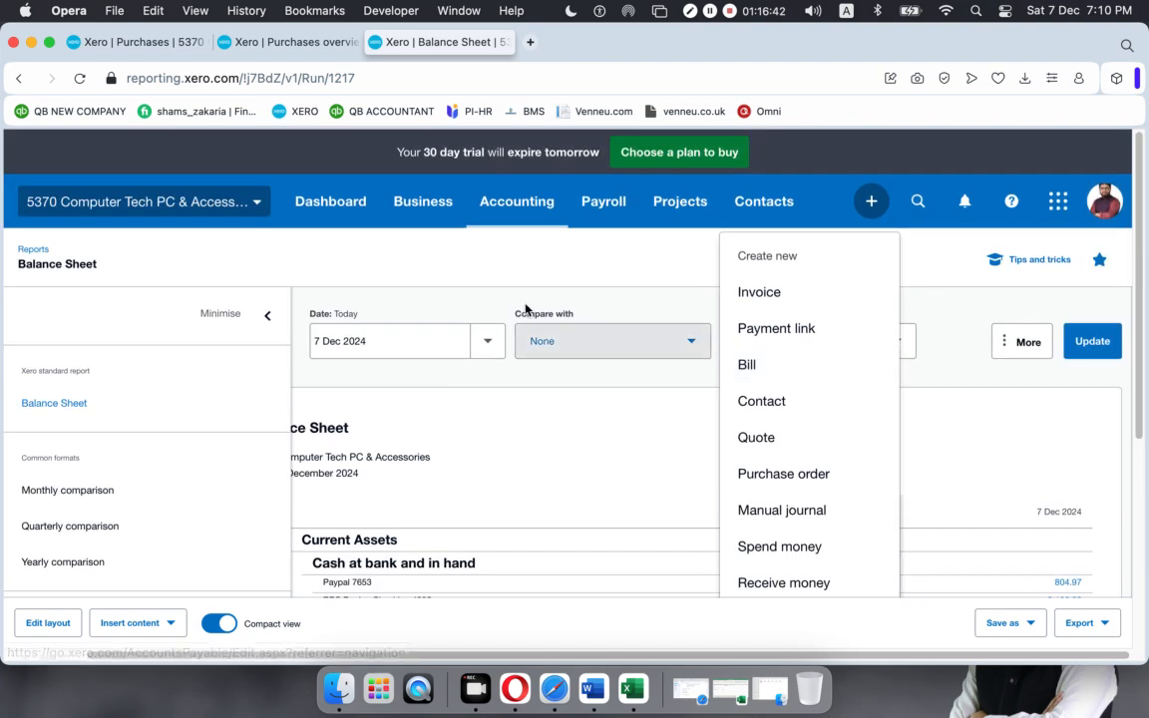
pyautogui.click(400, 276)
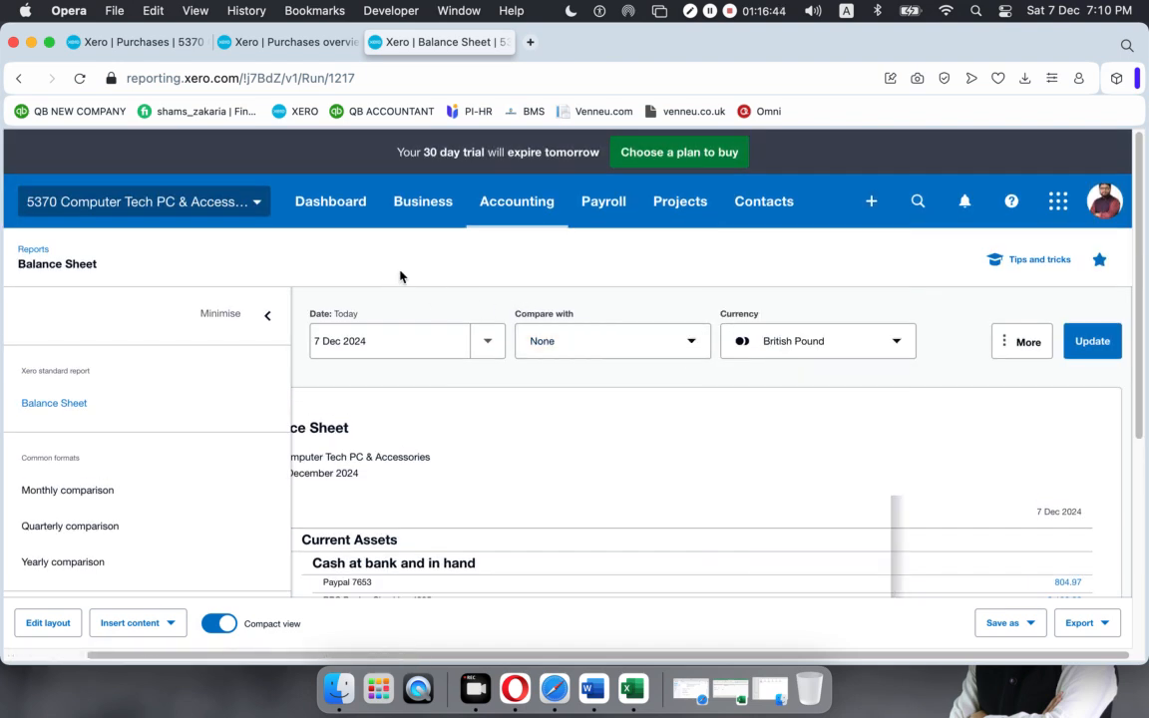